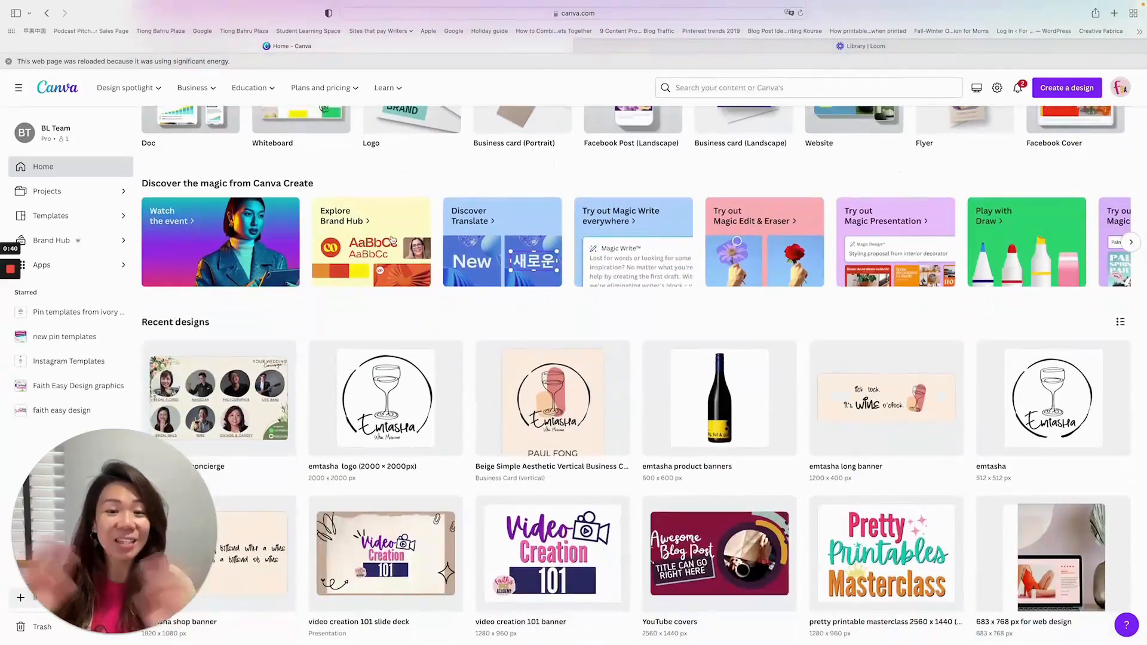
- View the Magic Write introduction from the Canva Create highlights and choose to try it out
{"action": "scroll", "coordinate": [393, 239], "scroll_direction": "up", "scroll_amount": 2}
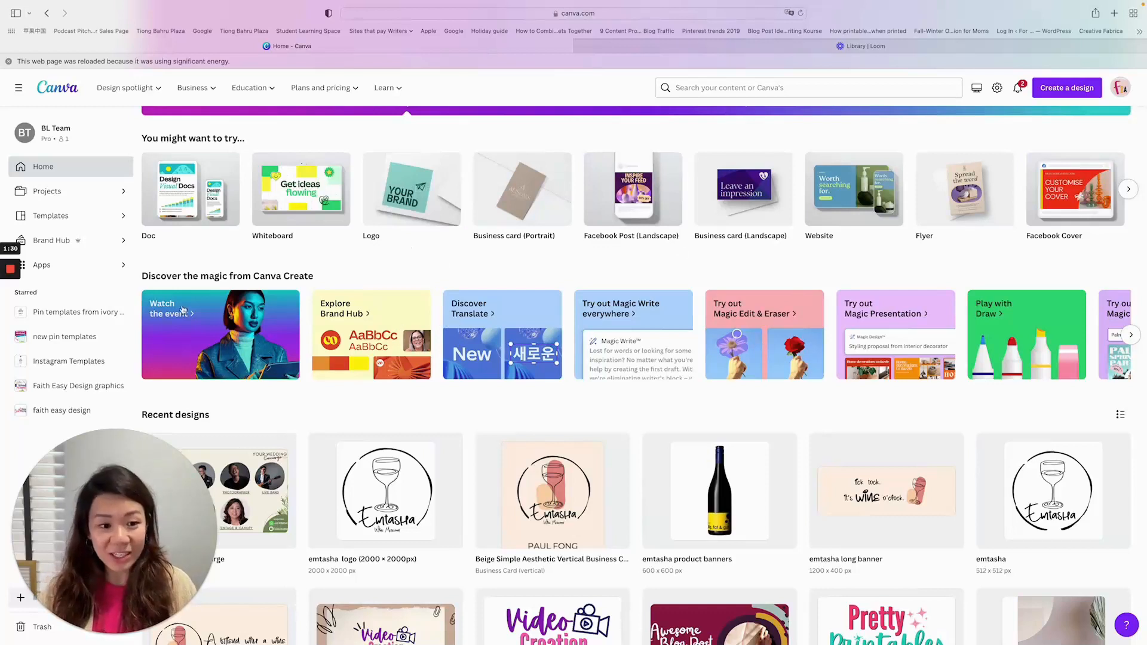
{"action": "left_click", "coordinate": [631, 311]}
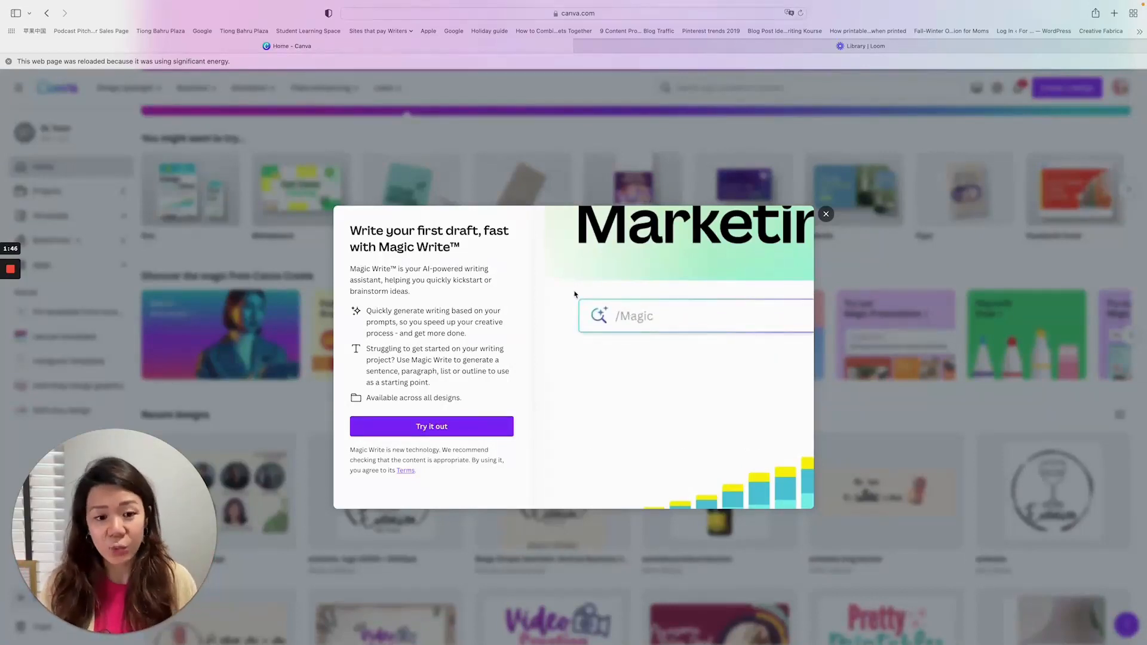
{"action": "left_click", "coordinate": [470, 430]}
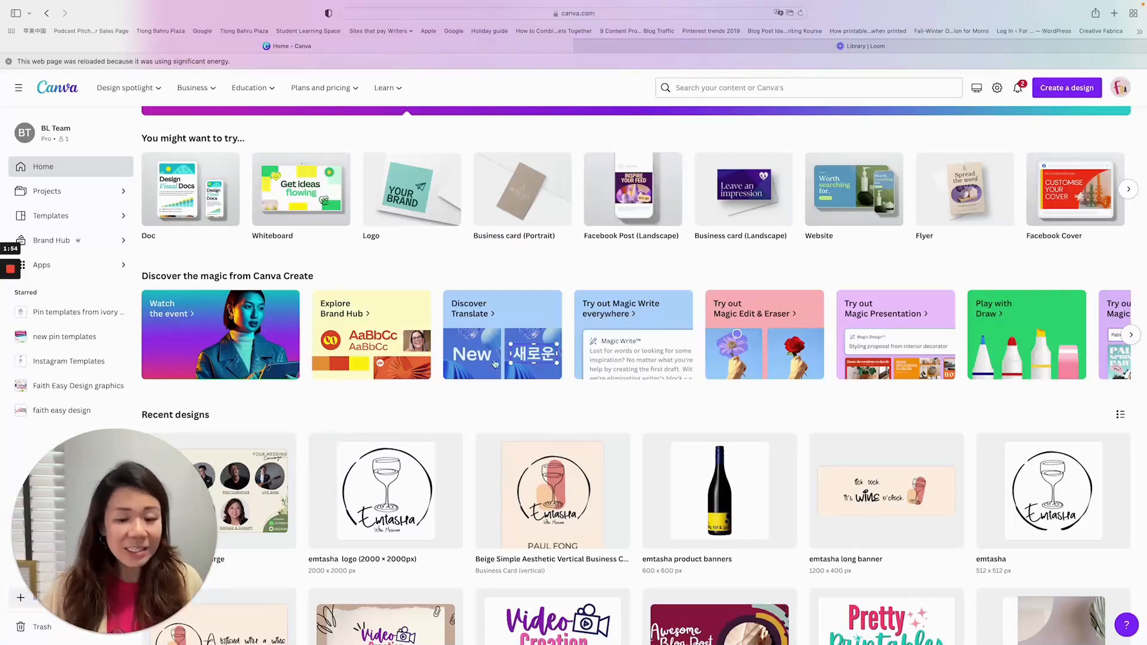
- Create a new blank US Letter Document design, finding the format by searching for "us"
{"action": "scroll", "coordinate": [653, 375], "scroll_direction": "up", "scroll_amount": 5}
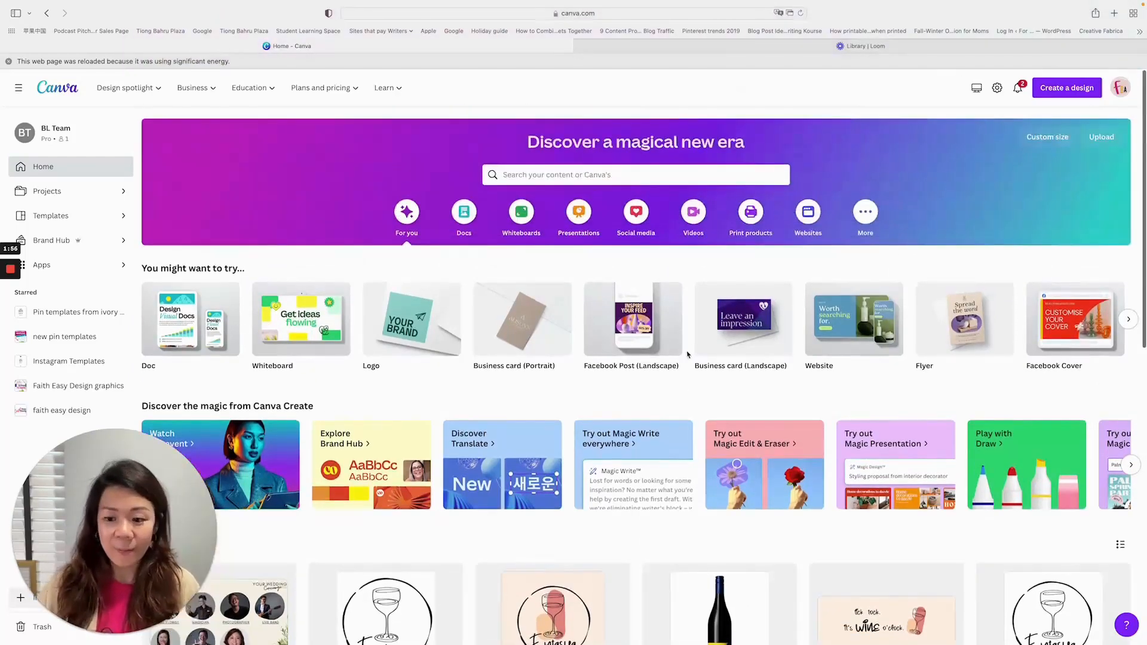
{"action": "scroll", "coordinate": [670, 358], "scroll_direction": "down", "scroll_amount": 10}
{"action": "scroll", "coordinate": [687, 345], "scroll_direction": "up", "scroll_amount": 10}
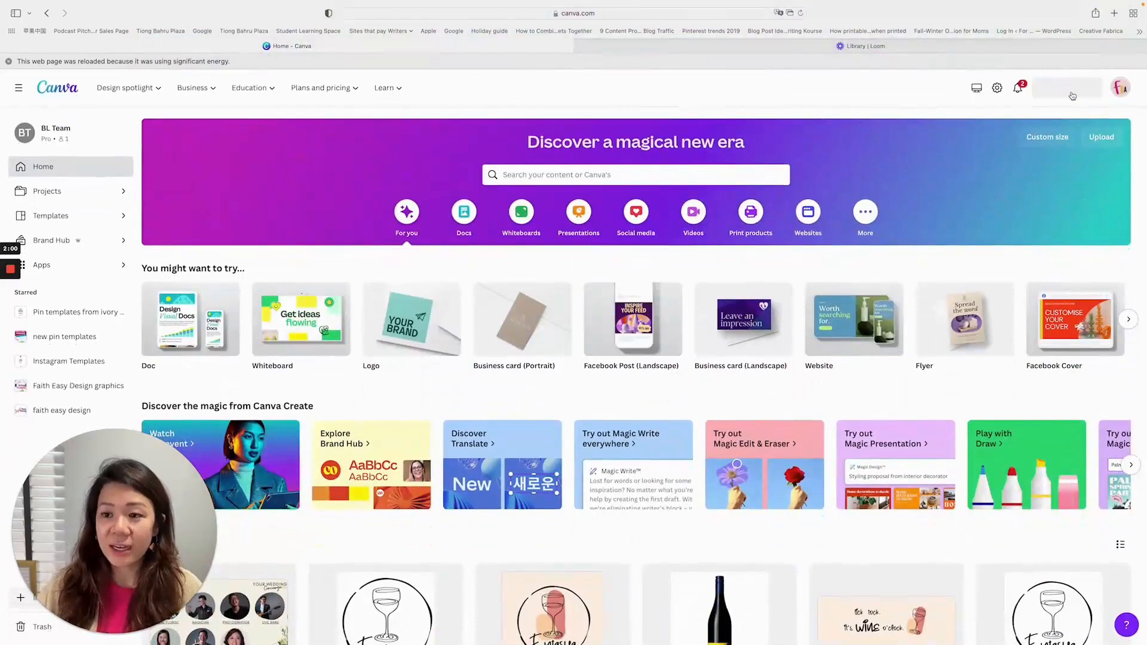
{"action": "left_click", "coordinate": [1068, 91]}
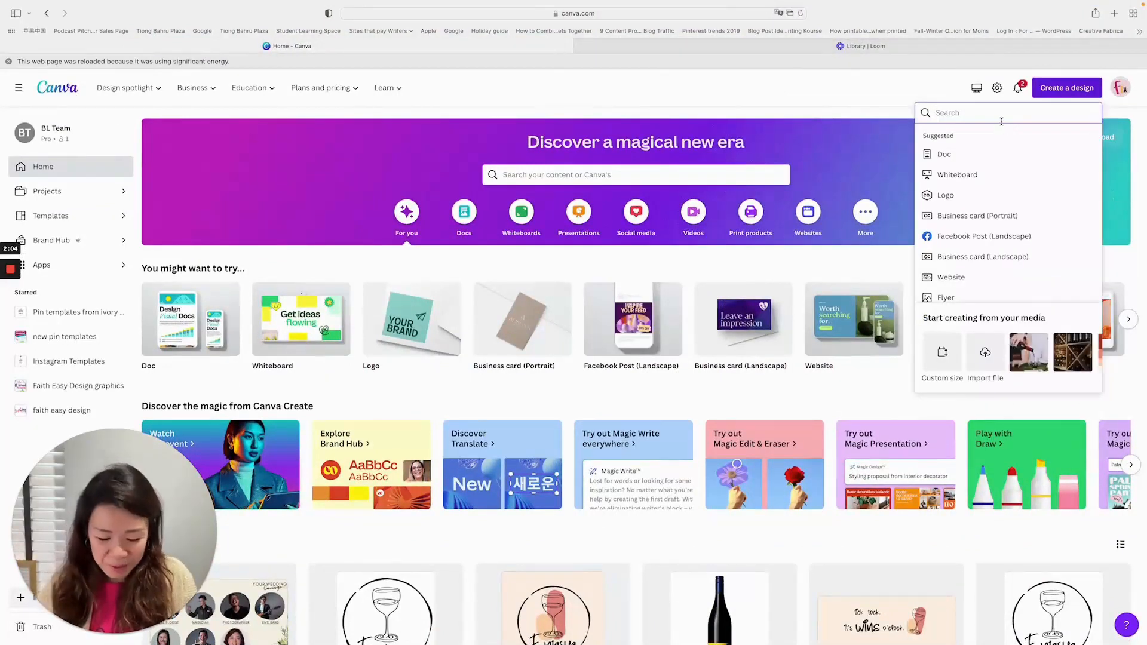
{"action": "type", "text": "us"}
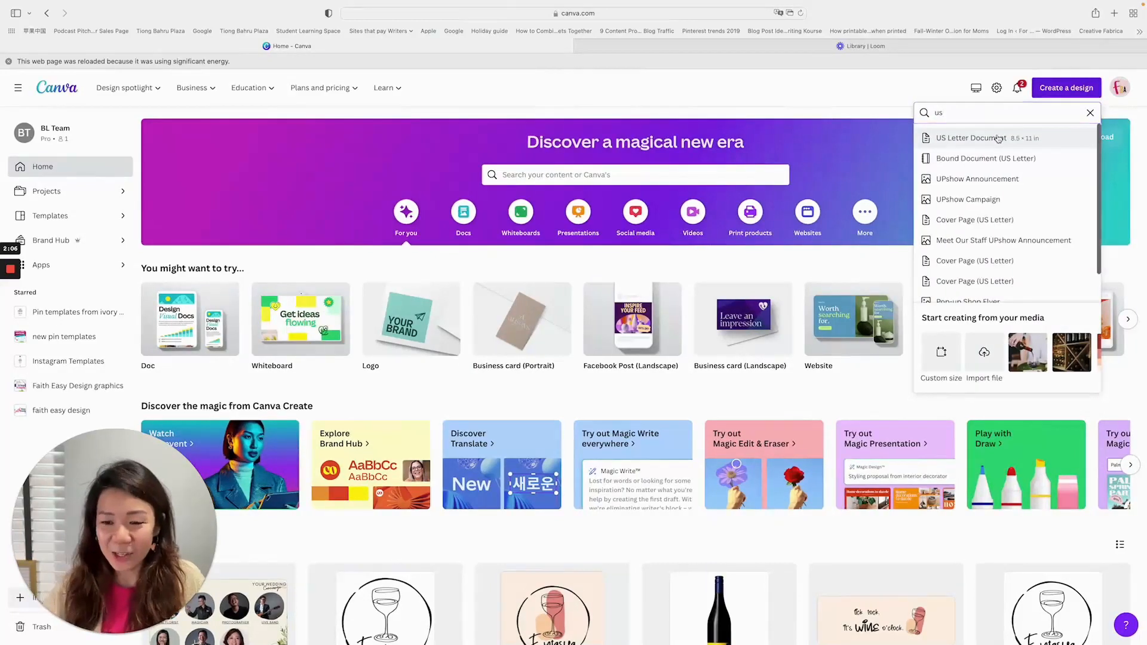
{"action": "left_click", "coordinate": [999, 139]}
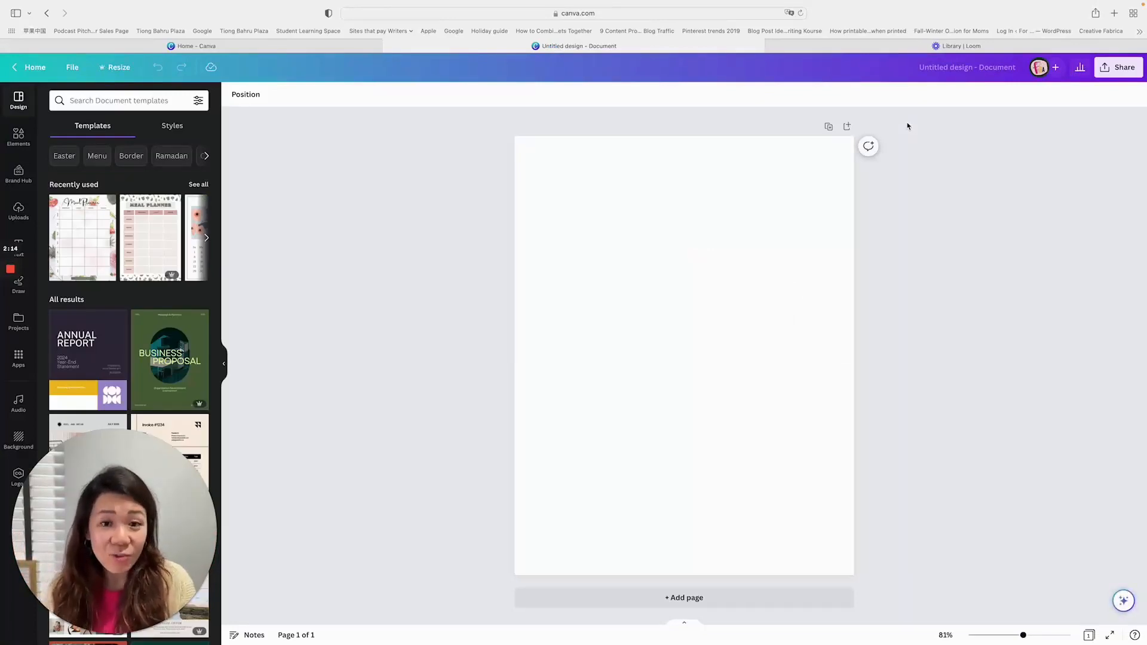
{"action": "left_click", "coordinate": [273, 47]}
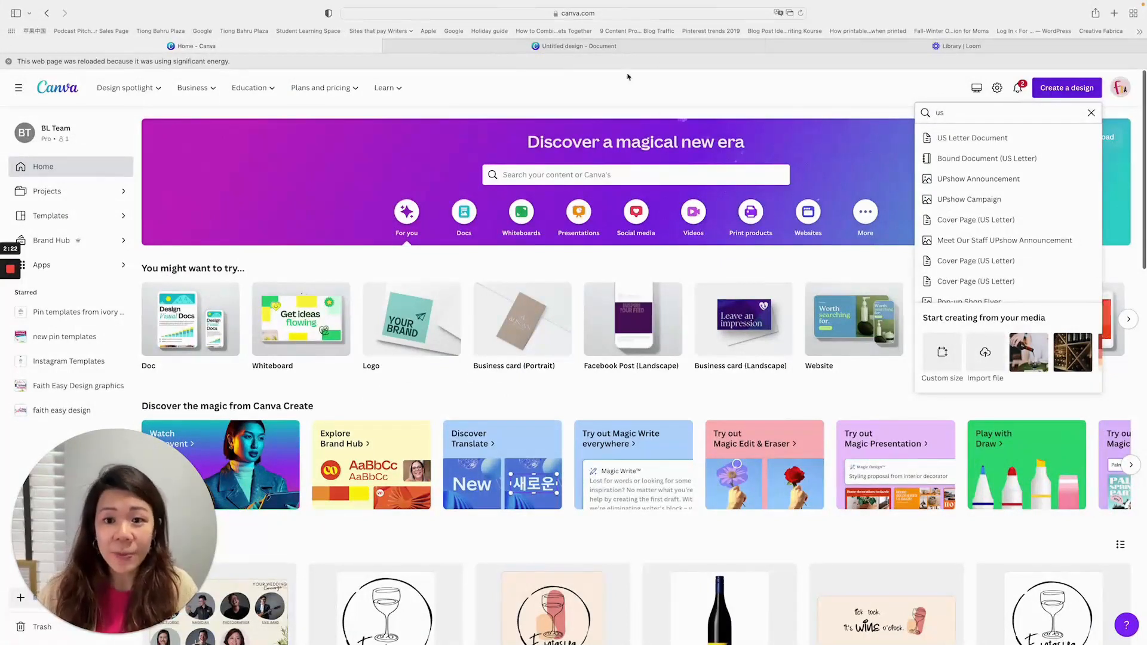
{"action": "left_click", "coordinate": [661, 46]}
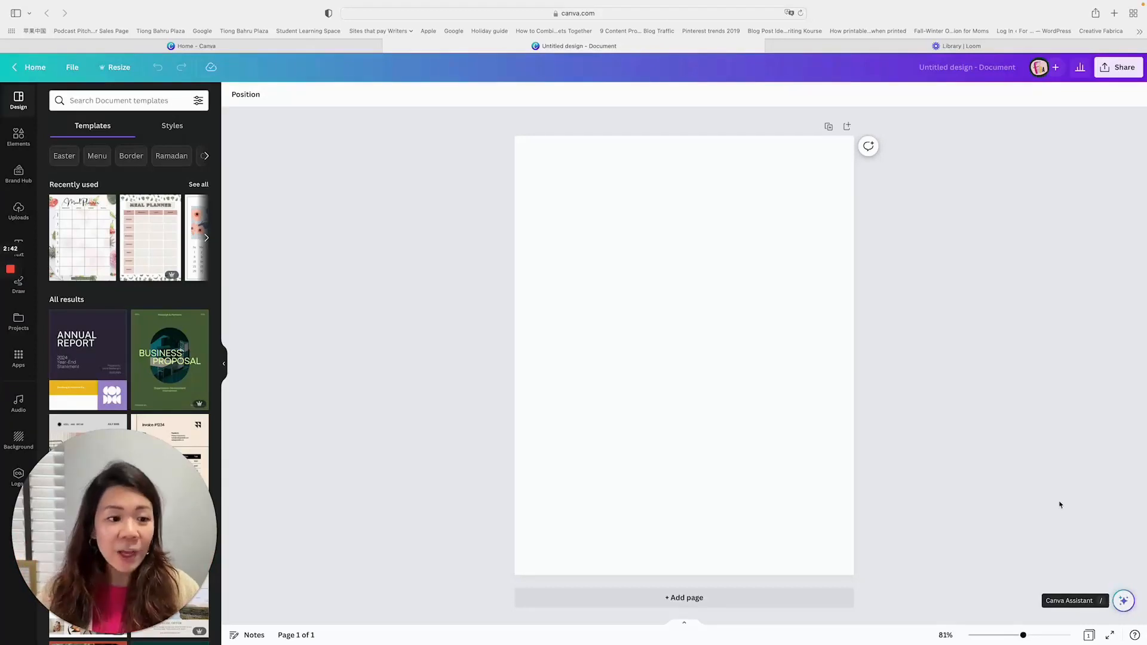
- Generate text on the blank page with Magic Write from the prompt "how to bake a spinach quiche"
{"action": "left_click", "coordinate": [775, 286]}
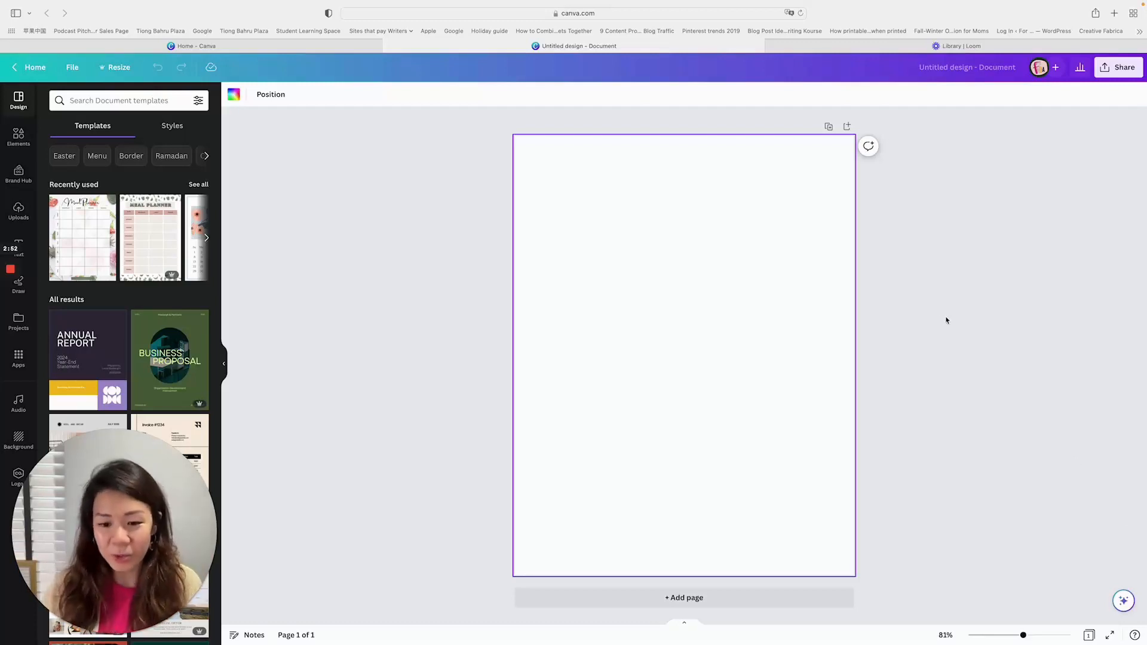
{"action": "left_click", "coordinate": [1123, 601]}
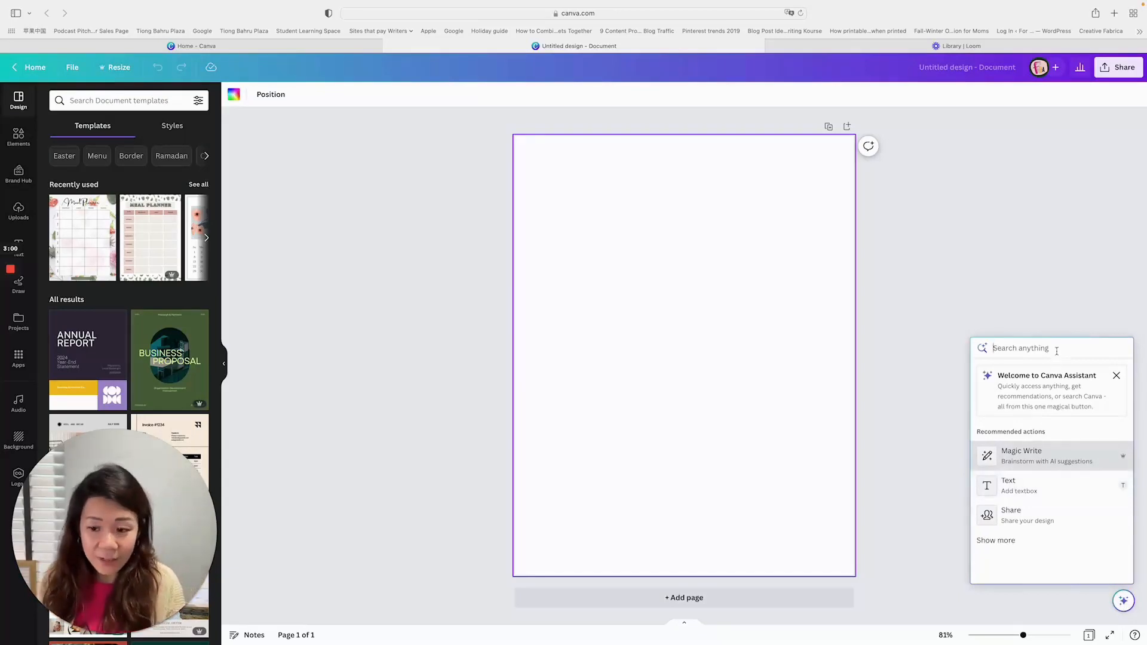
{"action": "type", "text": "write"}
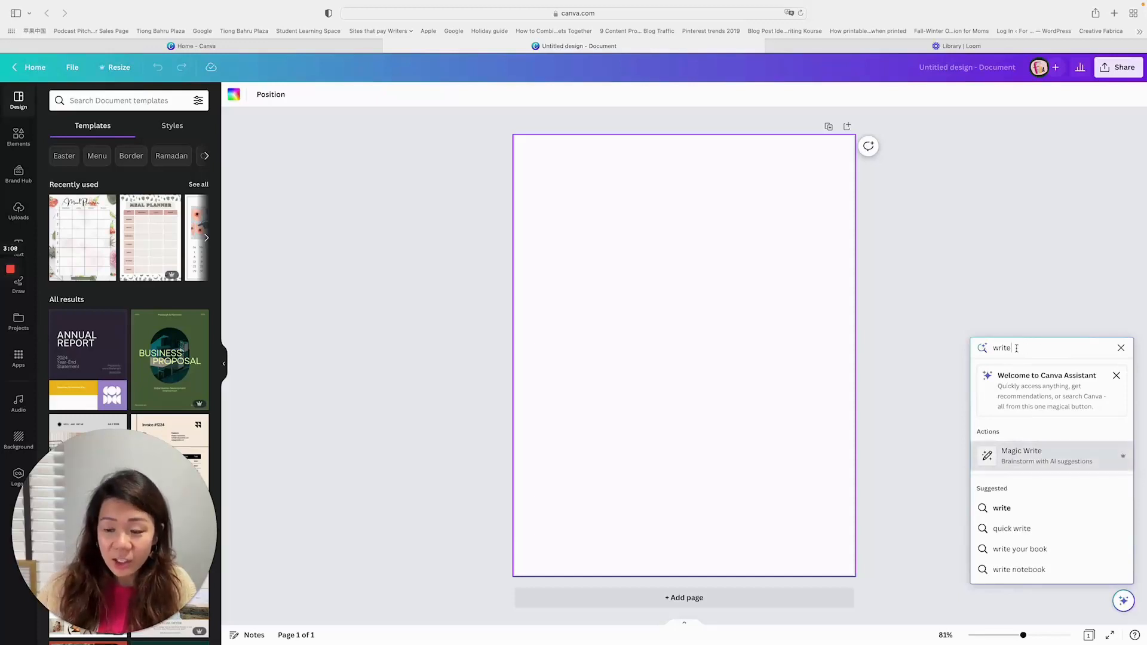
{"action": "left_click", "coordinate": [1032, 459]}
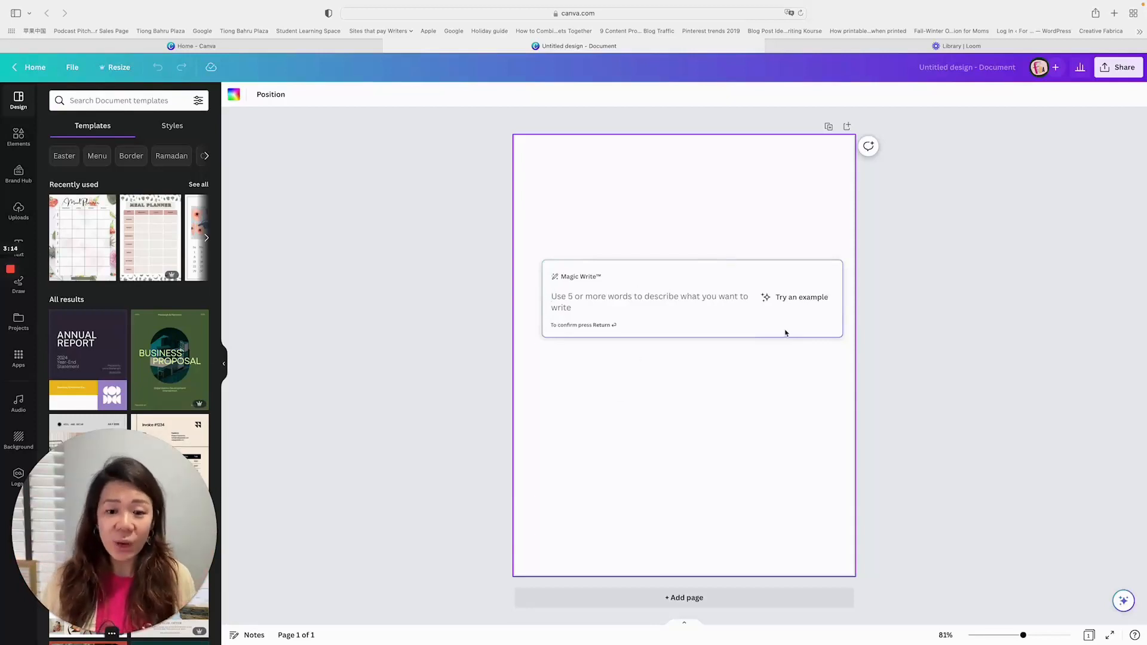
{"action": "type", "text": "how ot"}
{"action": "key", "text": "BackSpace"}
{"action": "key", "text": "BackSpace"}
{"action": "key", "text": "BackSpace"}
{"action": "type", "text": "to bake "}
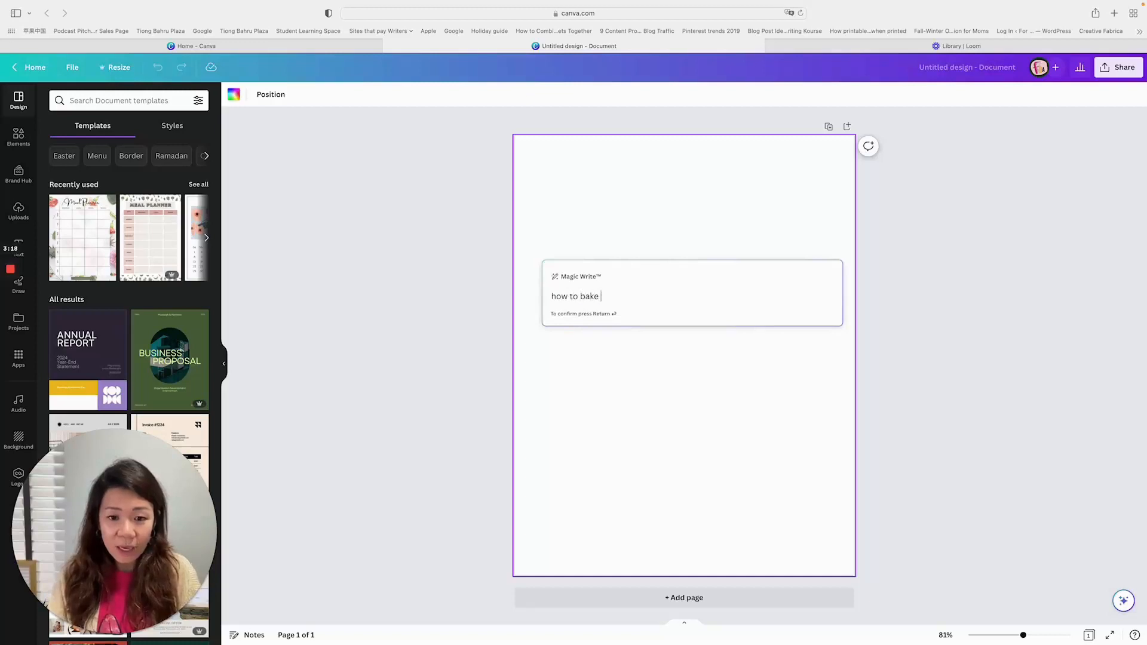
{"action": "type", "text": "a spinach quiche"}
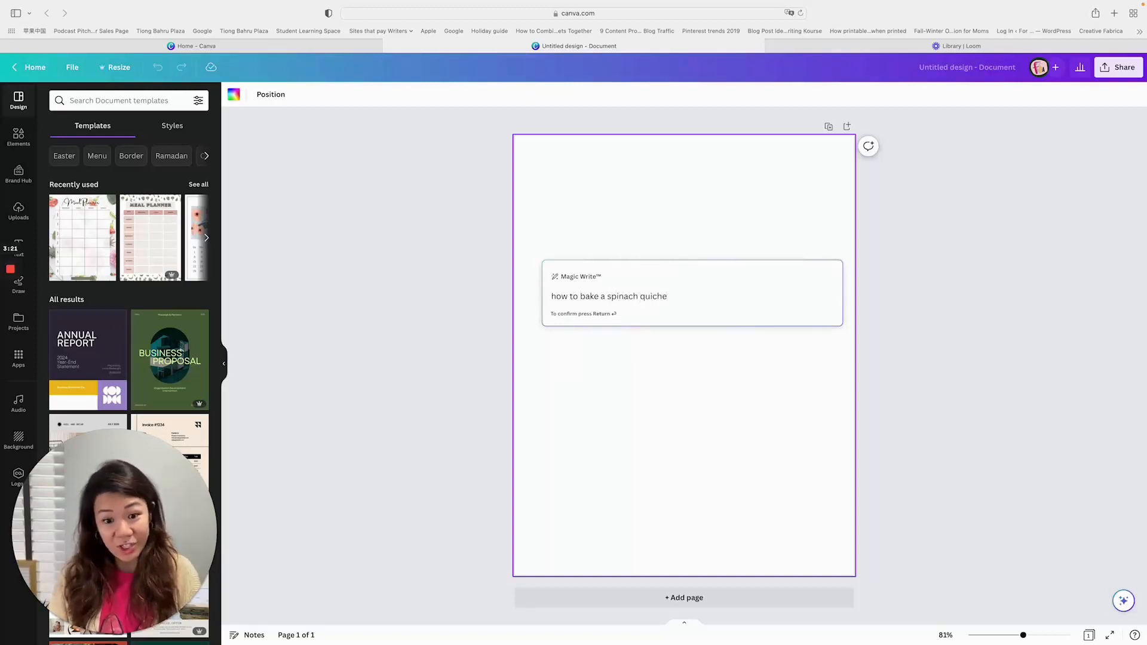
{"action": "key", "text": "Return"}
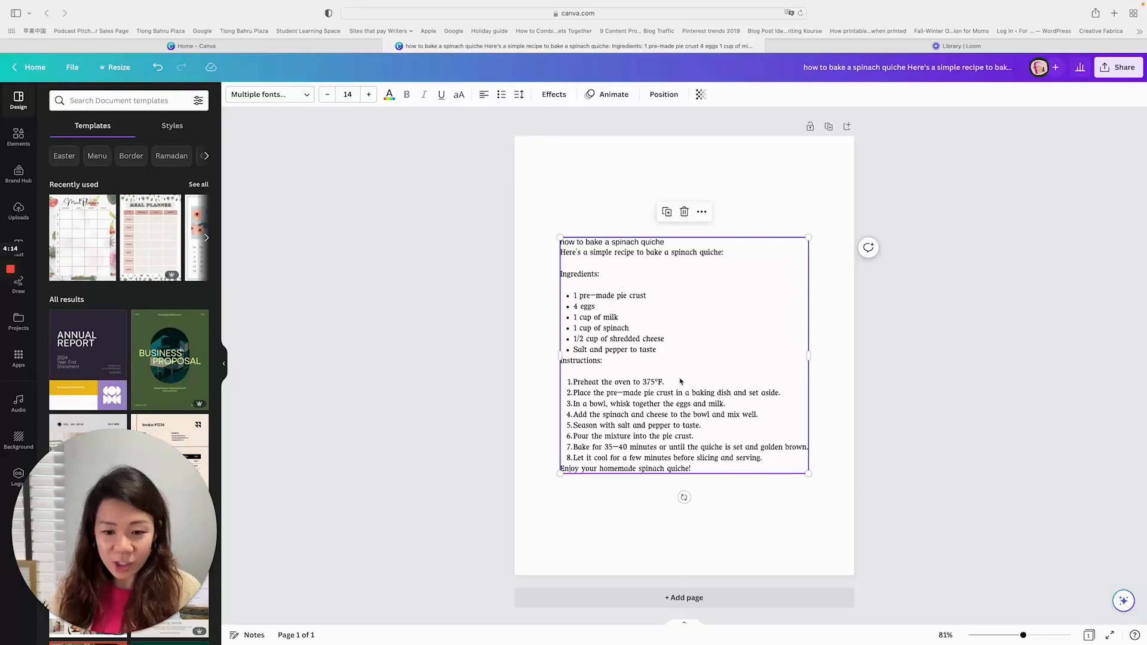
- Clear the spinach quiche text and generate a replacement with Magic Write on how to bake a quiche for four people
{"action": "double_click", "coordinate": [685, 322]}
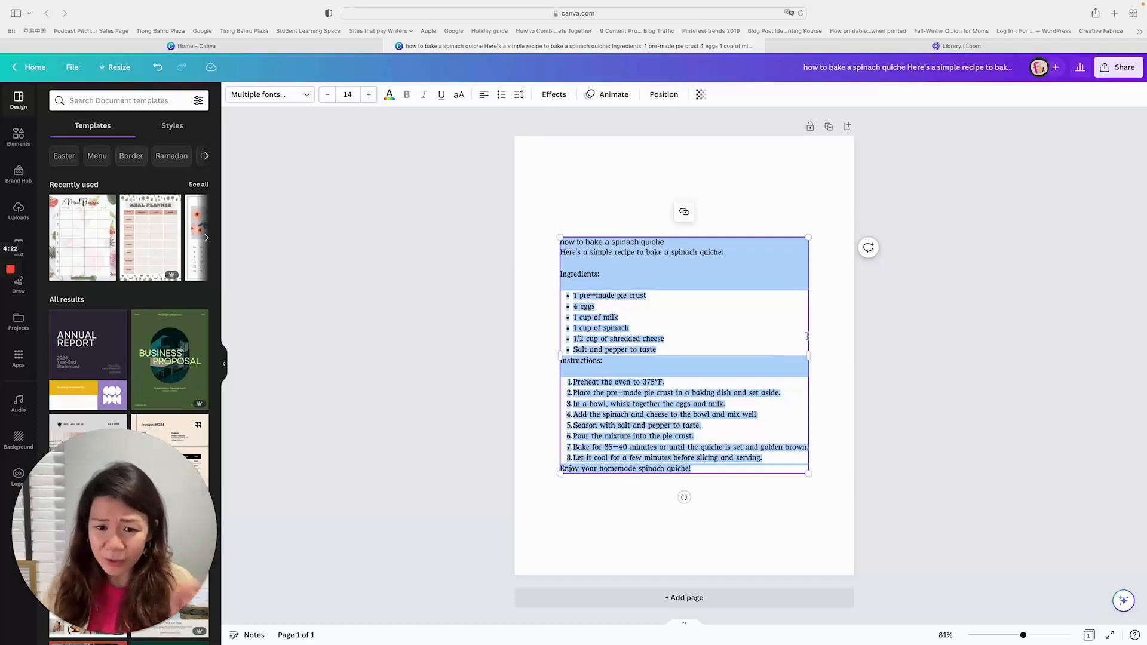
{"action": "key", "text": "BackSpace"}
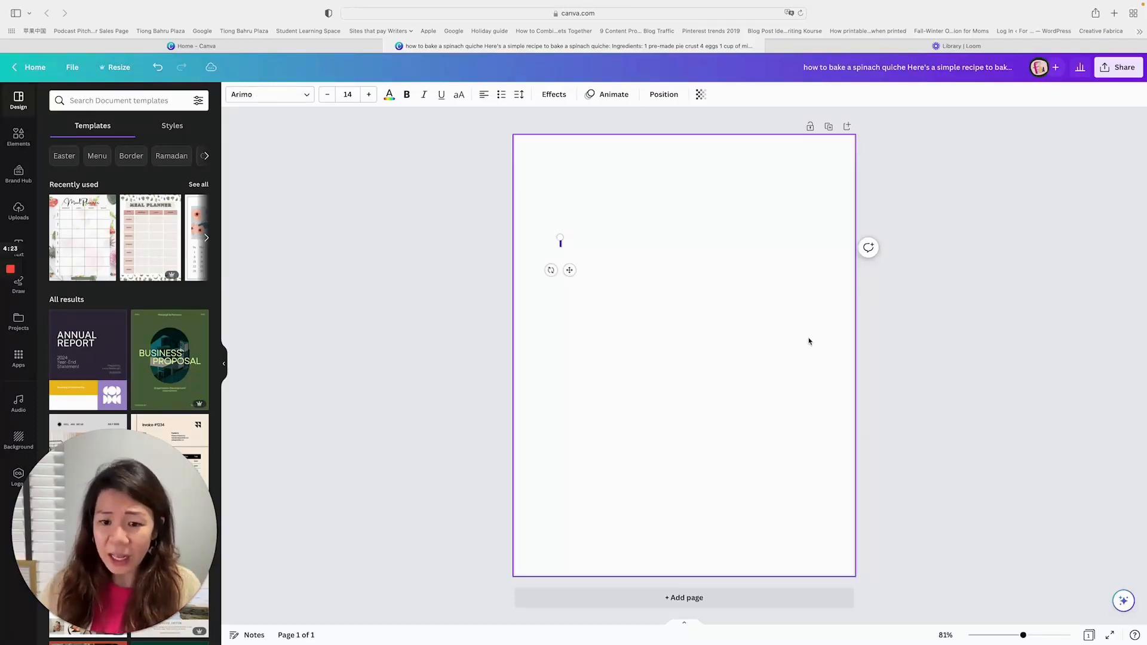
{"action": "left_click", "coordinate": [1124, 600]}
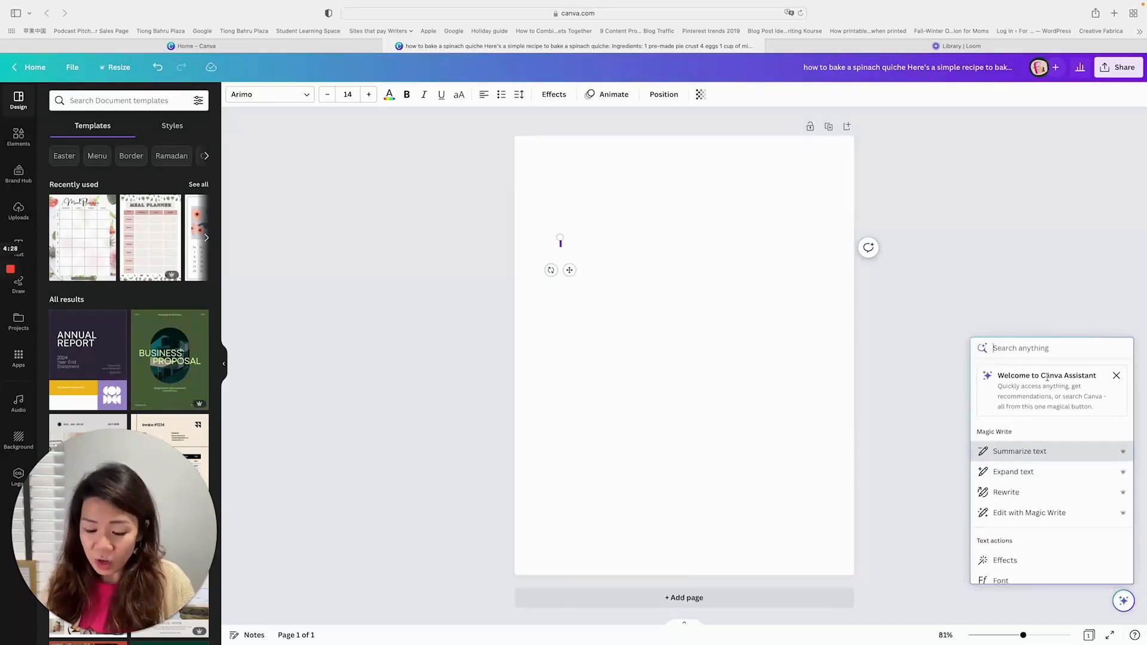
{"action": "type", "text": "write"}
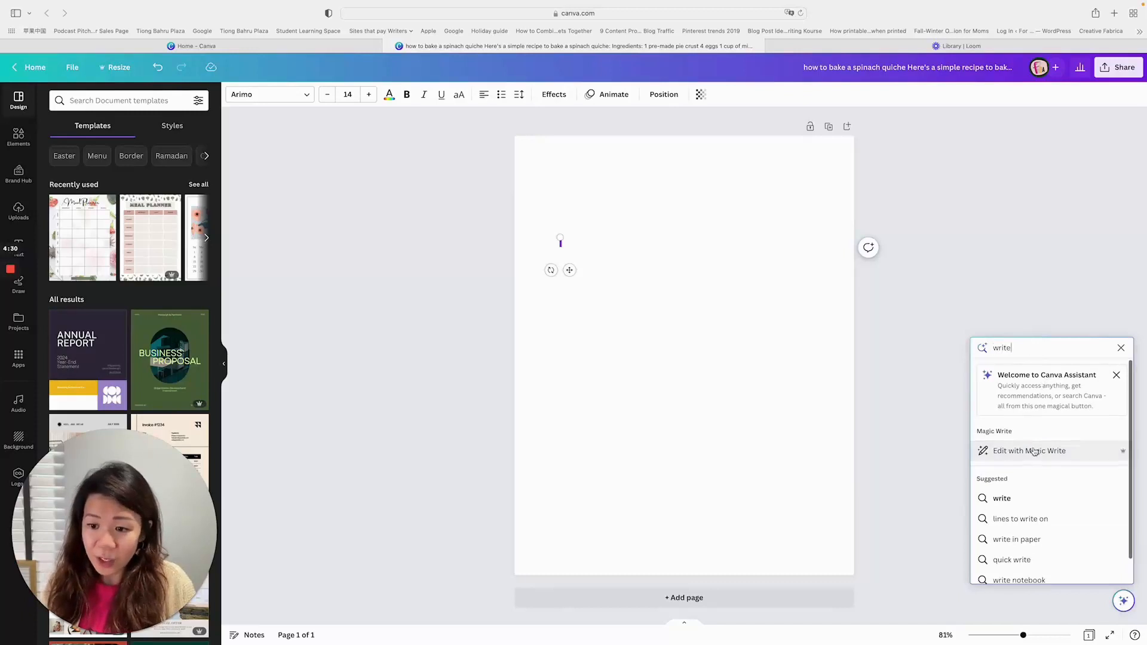
{"action": "left_click", "coordinate": [1056, 452]}
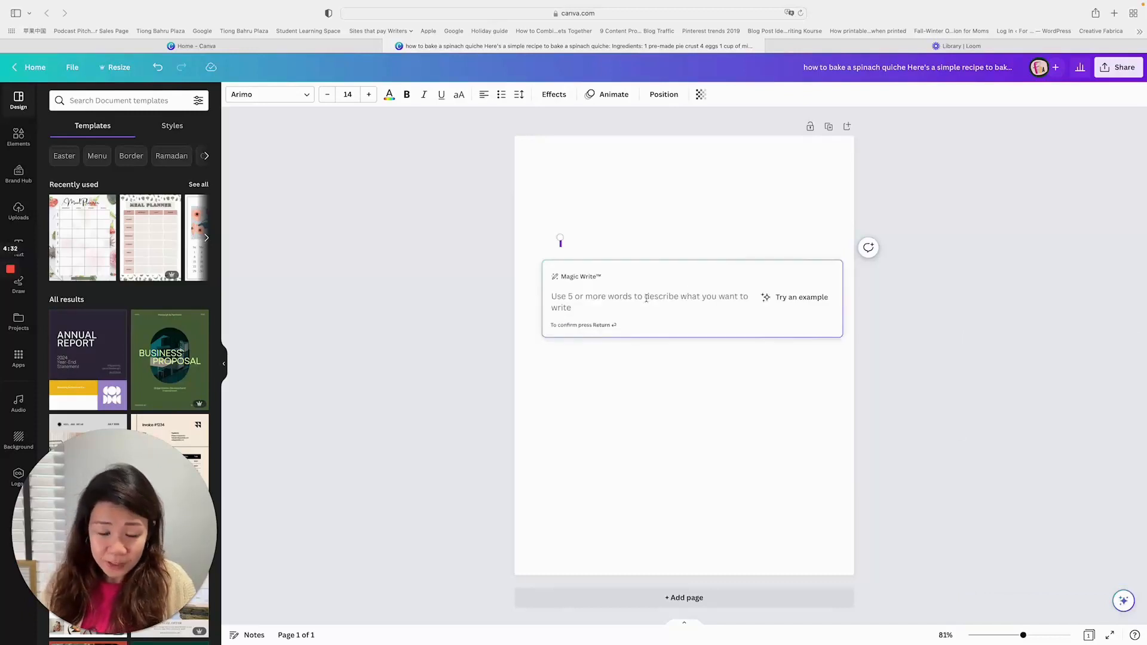
{"action": "type", "text": "how to "}
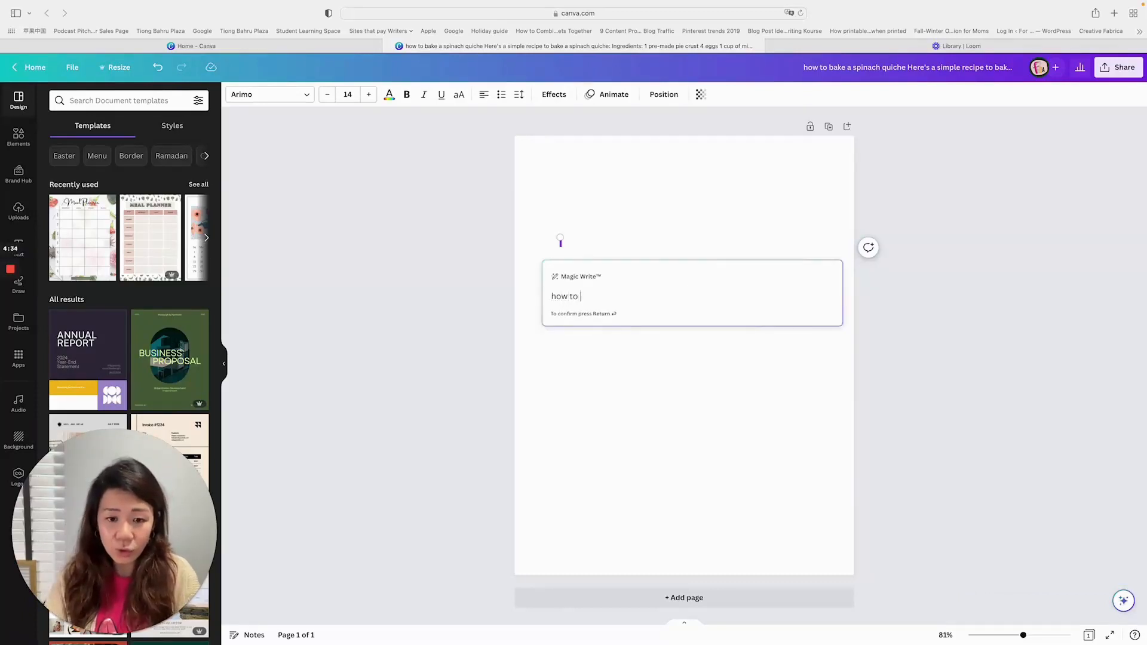
{"action": "type", "text": "bake a qu"}
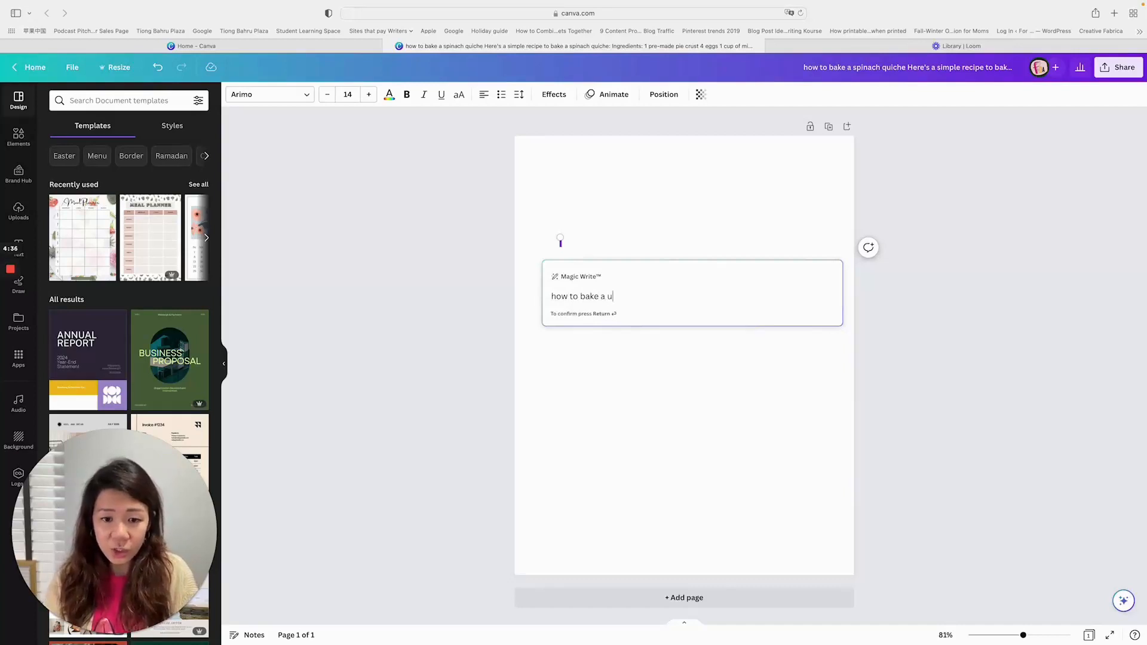
{"action": "type", "text": "ick e"}
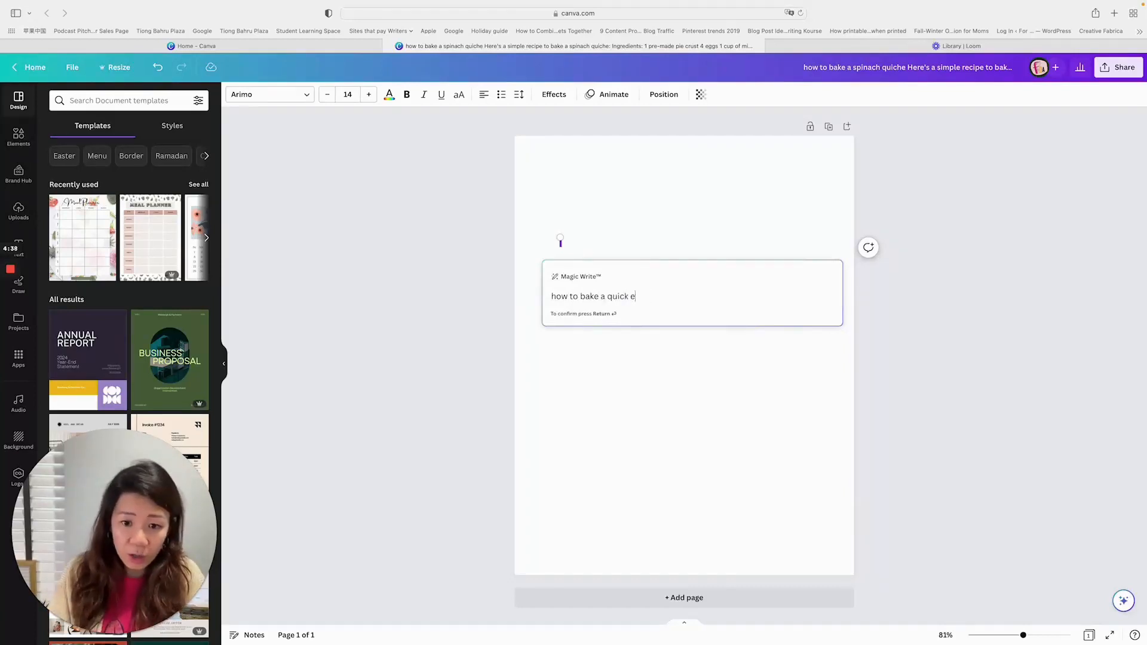
{"action": "type", "text": "e for four pepple"}
{"action": "key", "text": "Return"}
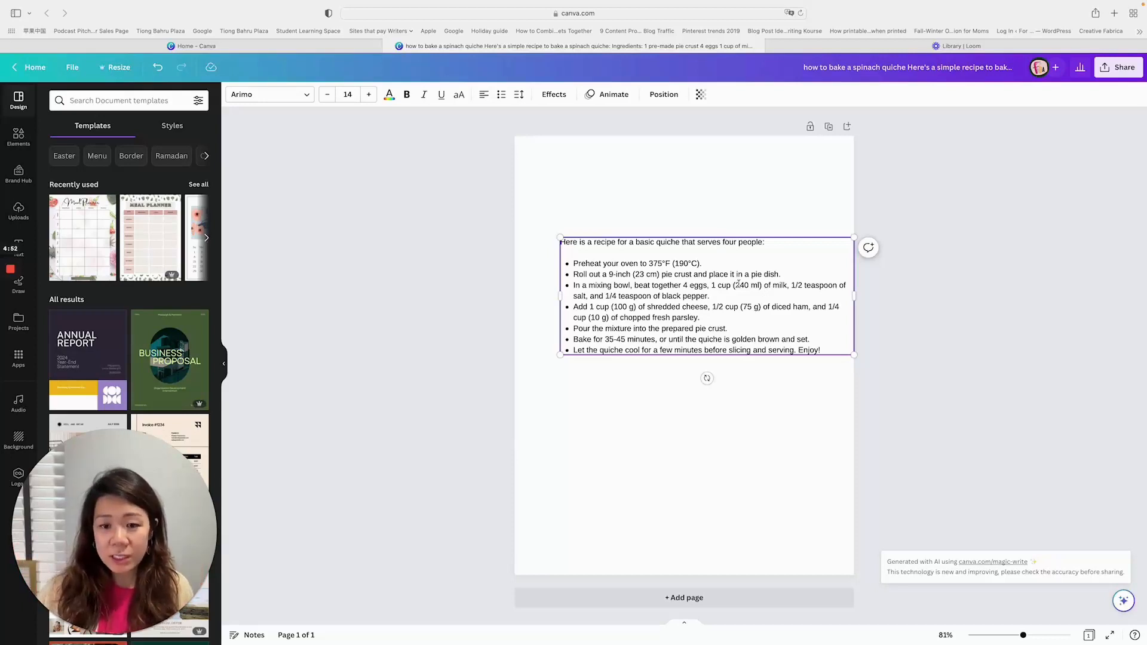
- Move the quiche recipe text block up and centre it horizontally in the upper part of the page
{"action": "left_click_drag", "start_coordinate": [736, 285], "coordinate": [759, 321]}
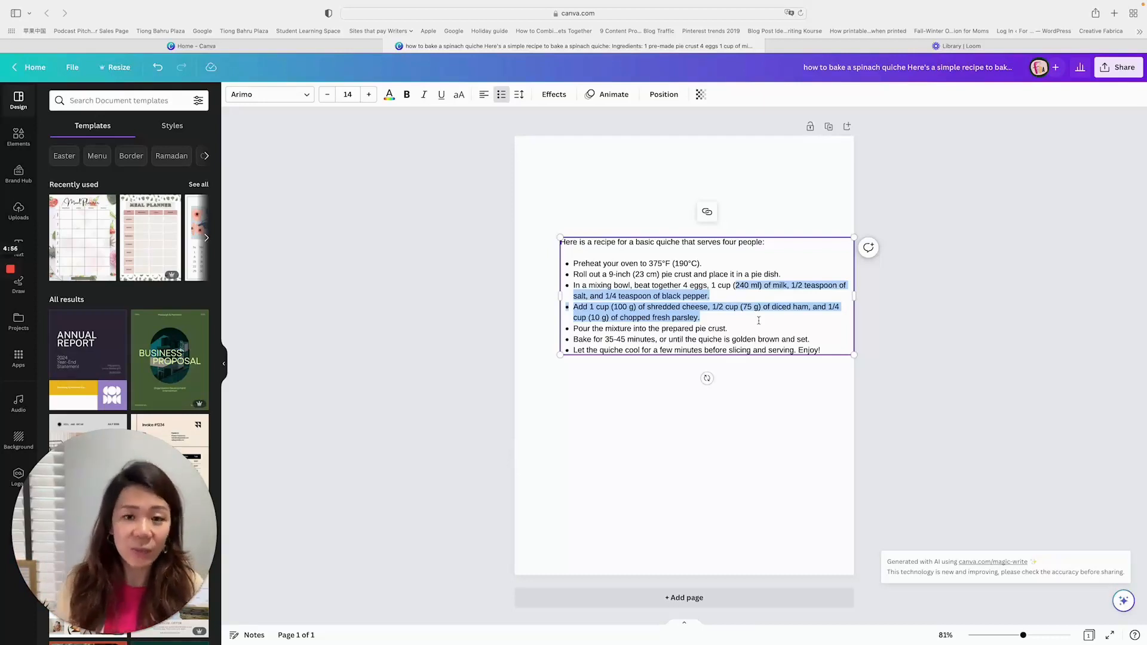
{"action": "left_click", "coordinate": [765, 369]}
{"action": "left_click_drag", "start_coordinate": [758, 278], "coordinate": [737, 238]}
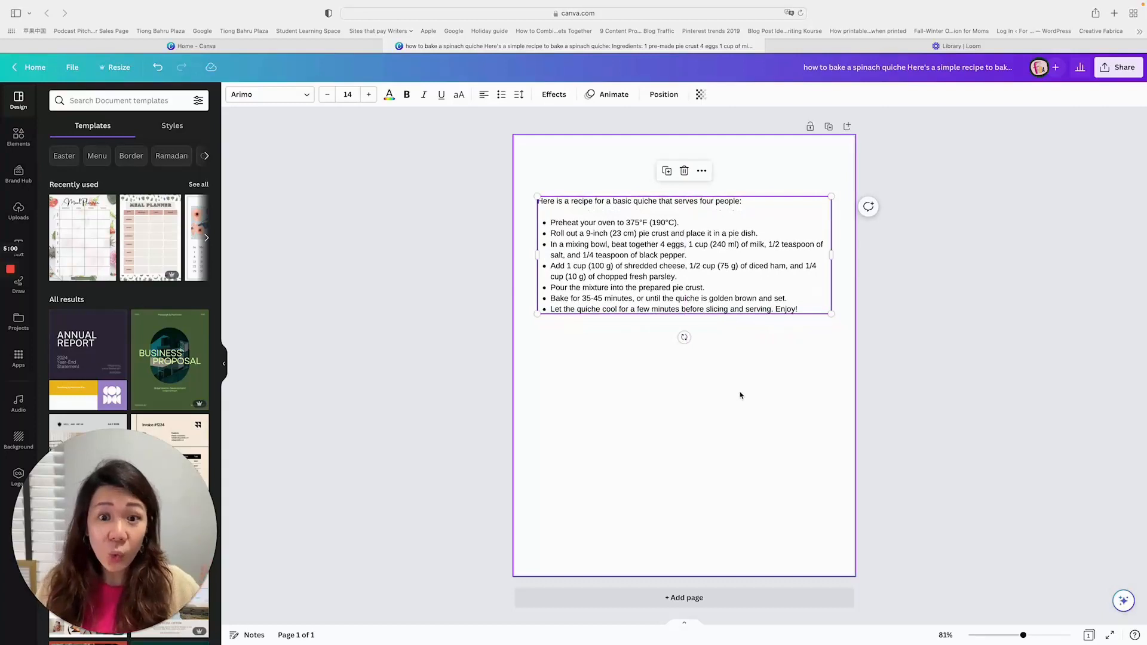
{"action": "left_click", "coordinate": [712, 263]}
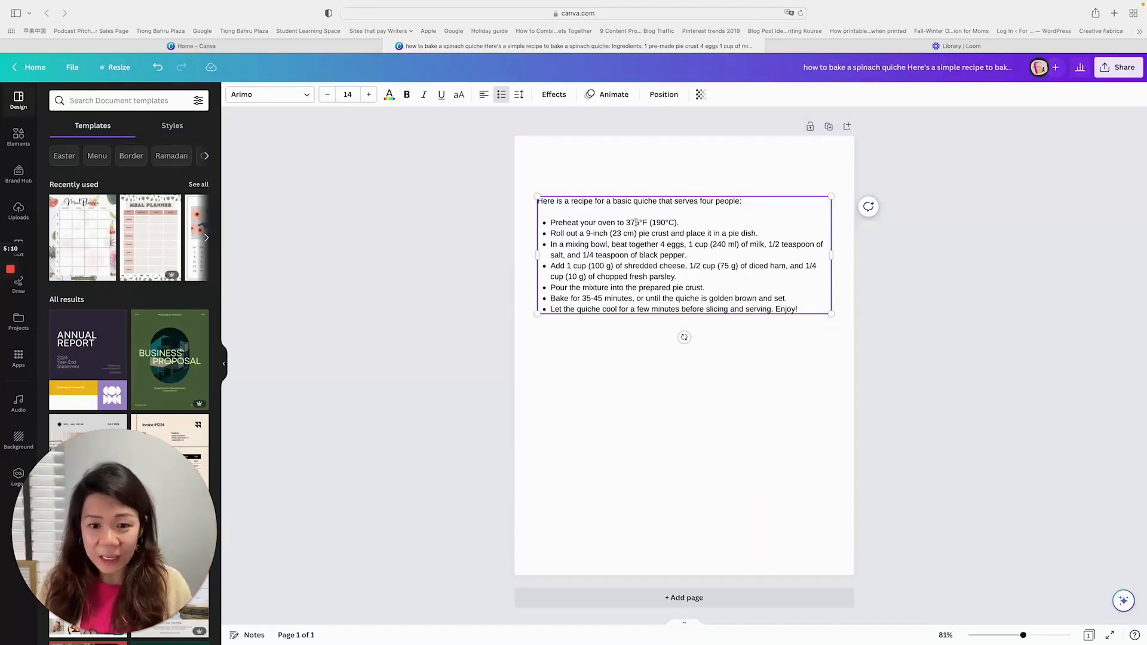
{"action": "left_click", "coordinate": [743, 330]}
{"action": "left_click", "coordinate": [786, 286]}
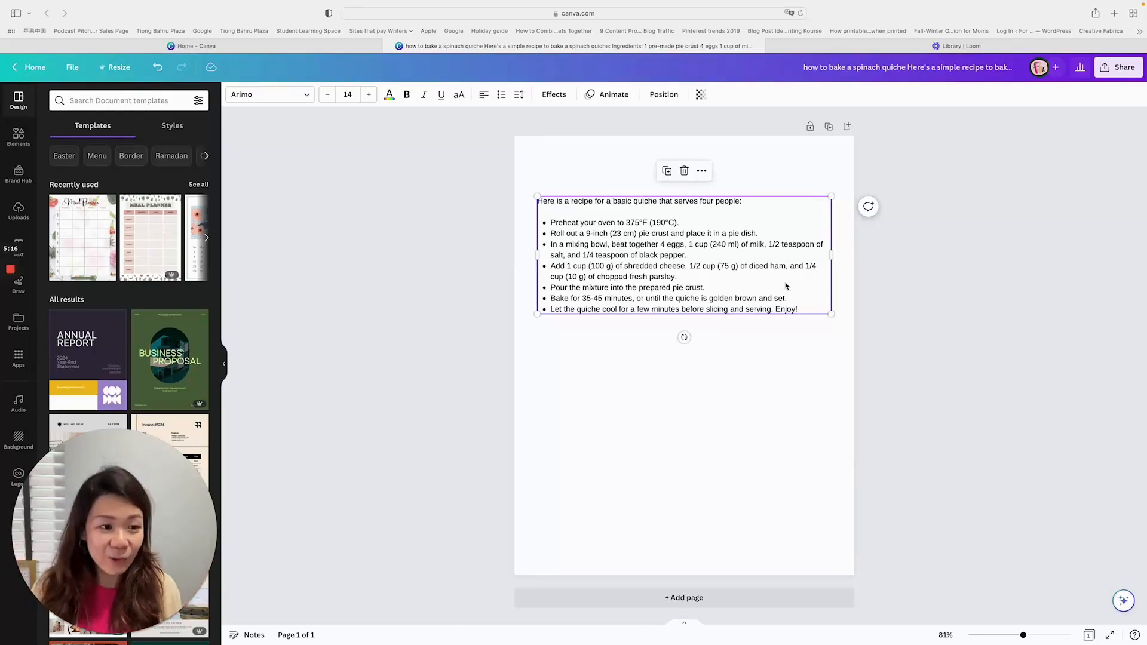
{"action": "left_click", "coordinate": [305, 48]}
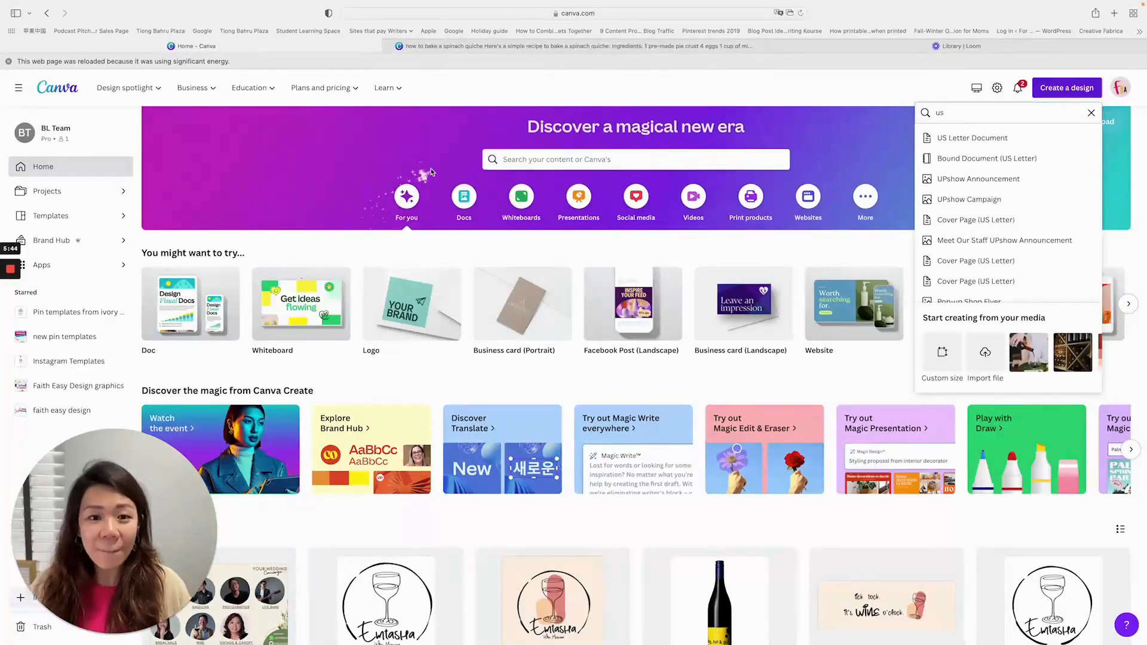
{"action": "left_click", "coordinate": [540, 46]}
- Duplicate the quiche recipe text block and place the copy directly below the original on the page
{"action": "left_click_drag", "start_coordinate": [776, 225], "coordinate": [757, 360]}
{"action": "key", "text": "super+c"}
{"action": "key", "text": "super+v"}
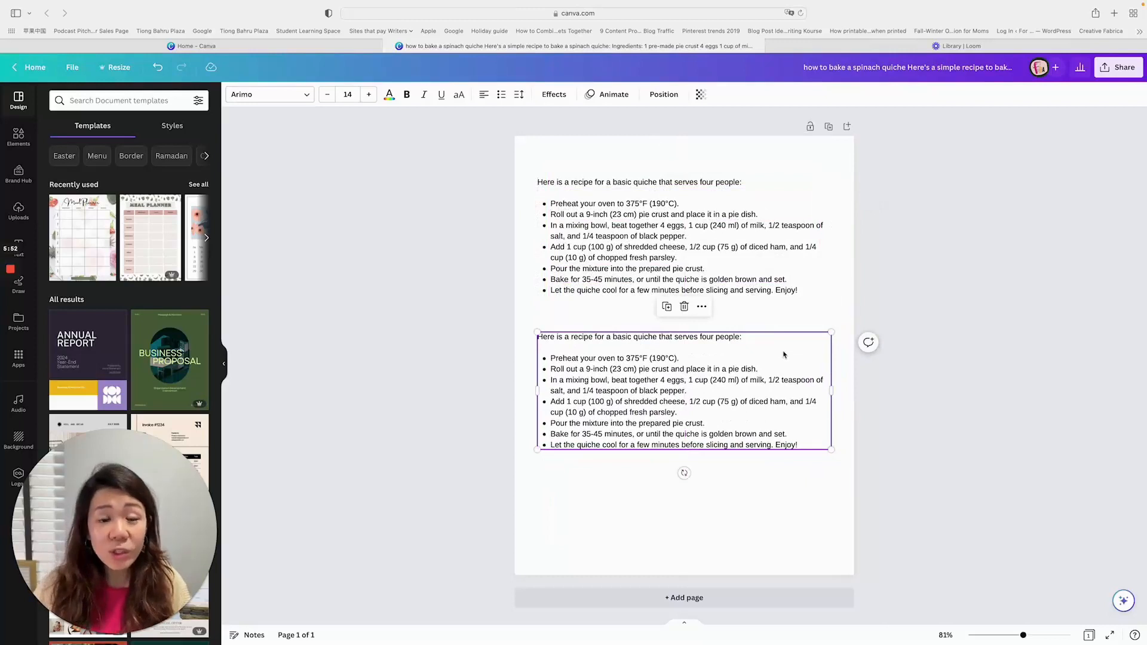
- Find the Translate feature through Canva Assistant and set Chinese (Simplified) as the target language
{"action": "left_click", "coordinate": [1123, 601]}
{"action": "type", "text": "translate"}
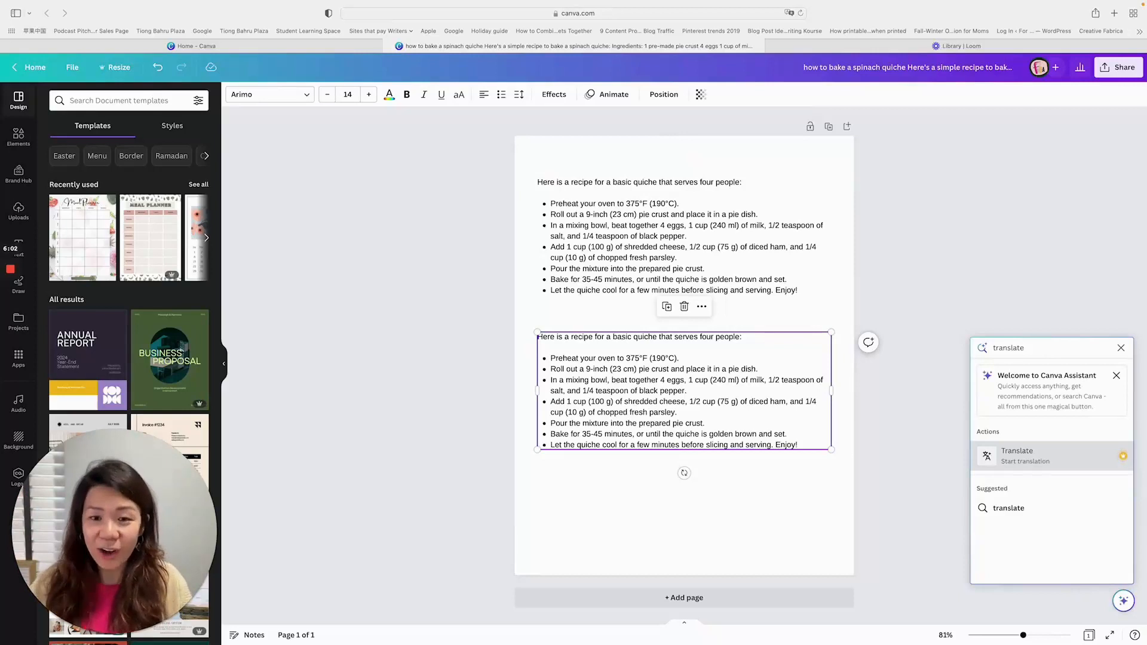
{"action": "left_click", "coordinate": [1040, 455]}
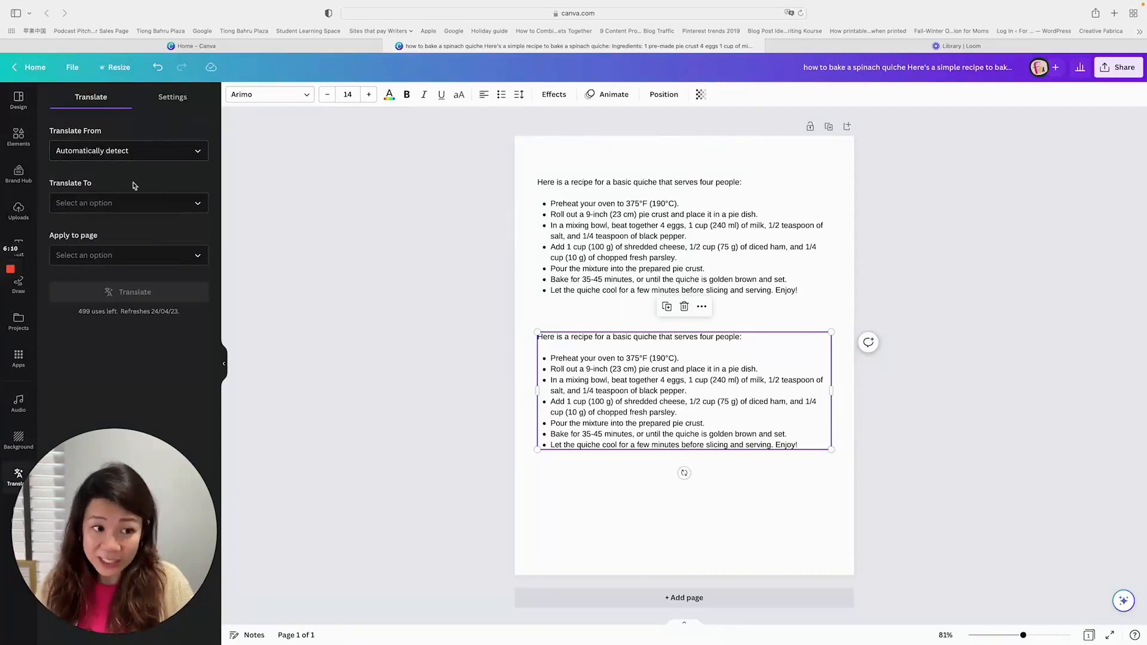
{"action": "left_click", "coordinate": [129, 207]}
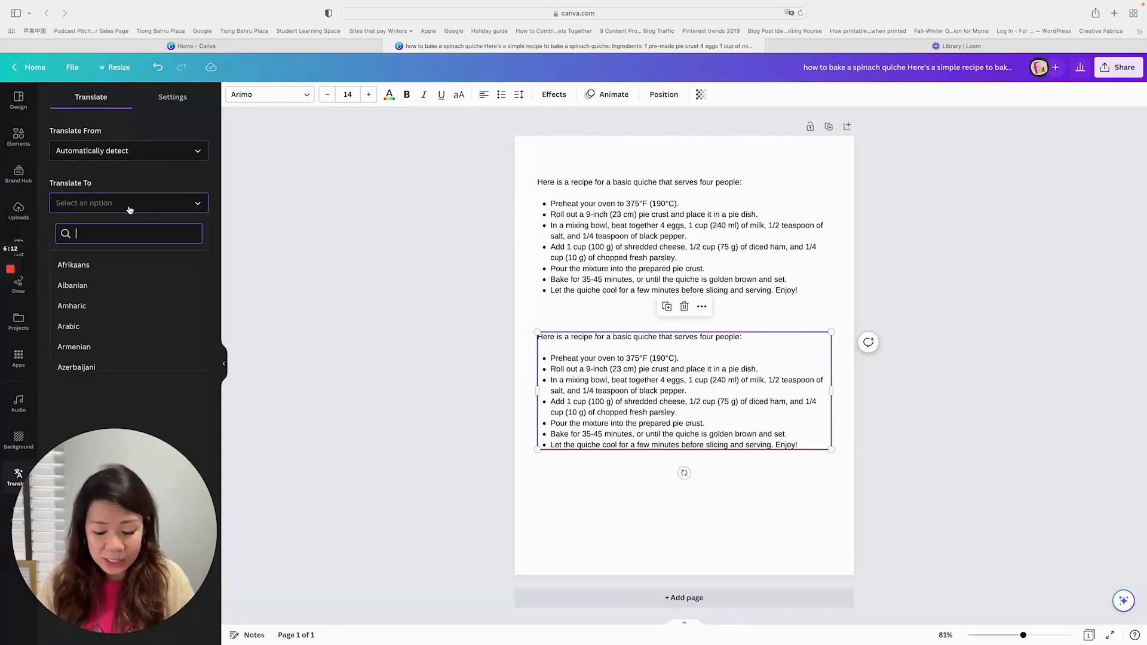
{"action": "type", "text": "manda"}
{"action": "key", "text": "BackSpace"}
{"action": "key", "text": "BackSpace"}
{"action": "key", "text": "BackSpace"}
{"action": "key", "text": "BackSpace"}
{"action": "key", "text": "BackSpace"}
{"action": "type", "text": "chine"}
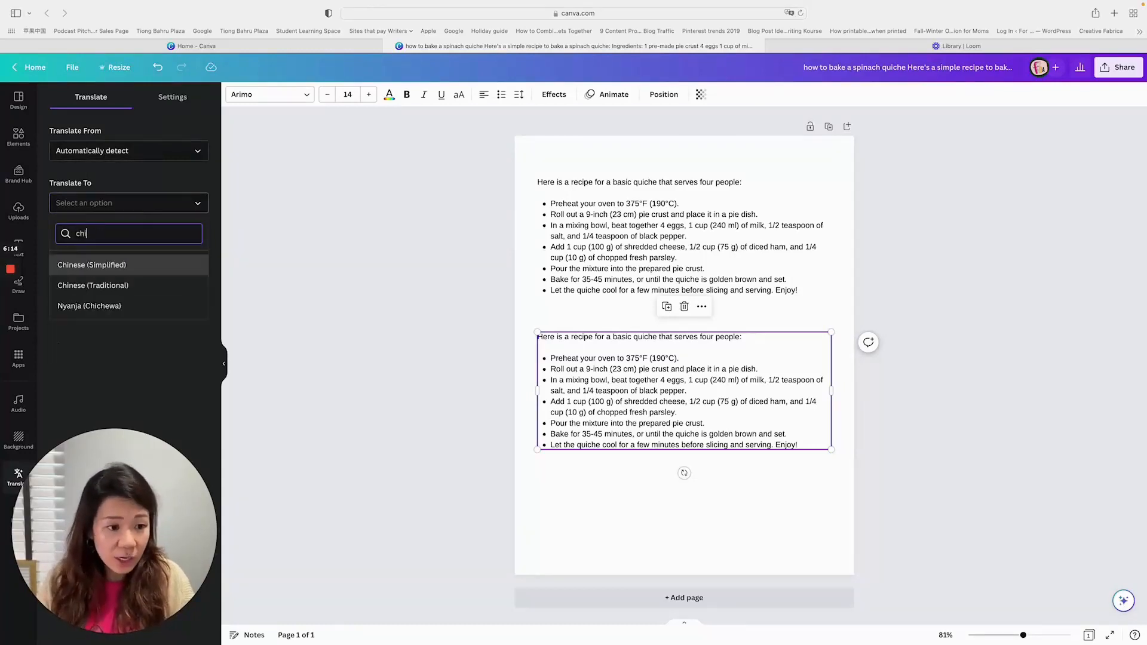
{"action": "left_click", "coordinate": [124, 265]}
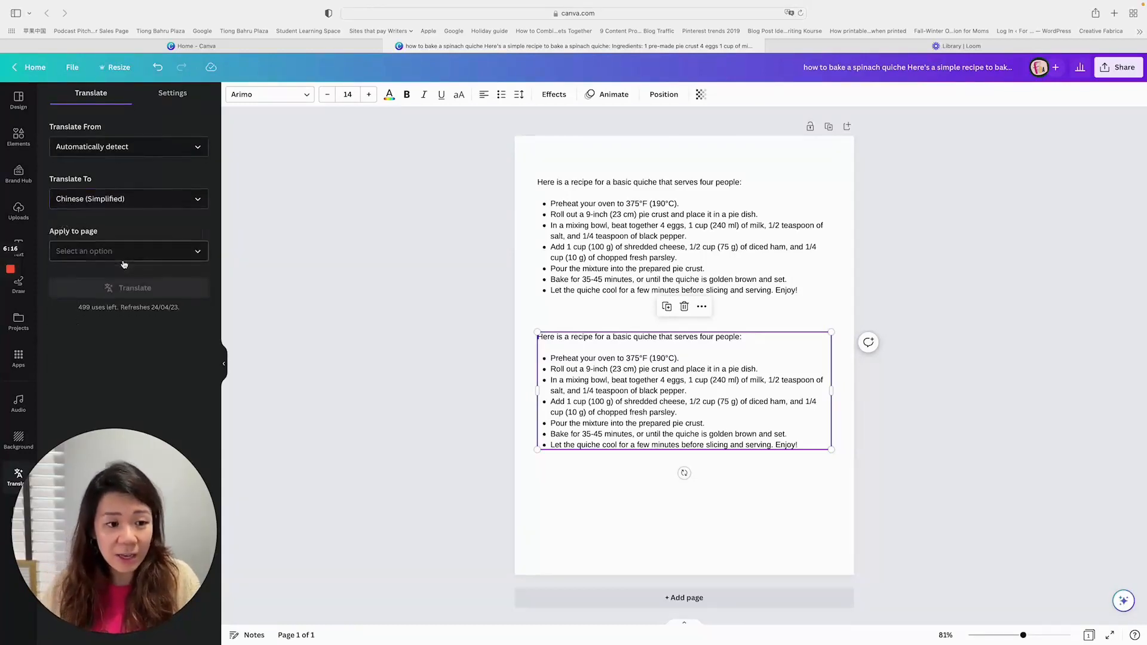
- Delete the duplicate recipe text block in the lower half of the page and duplicate the whole page instead
{"action": "left_click", "coordinate": [93, 251]}
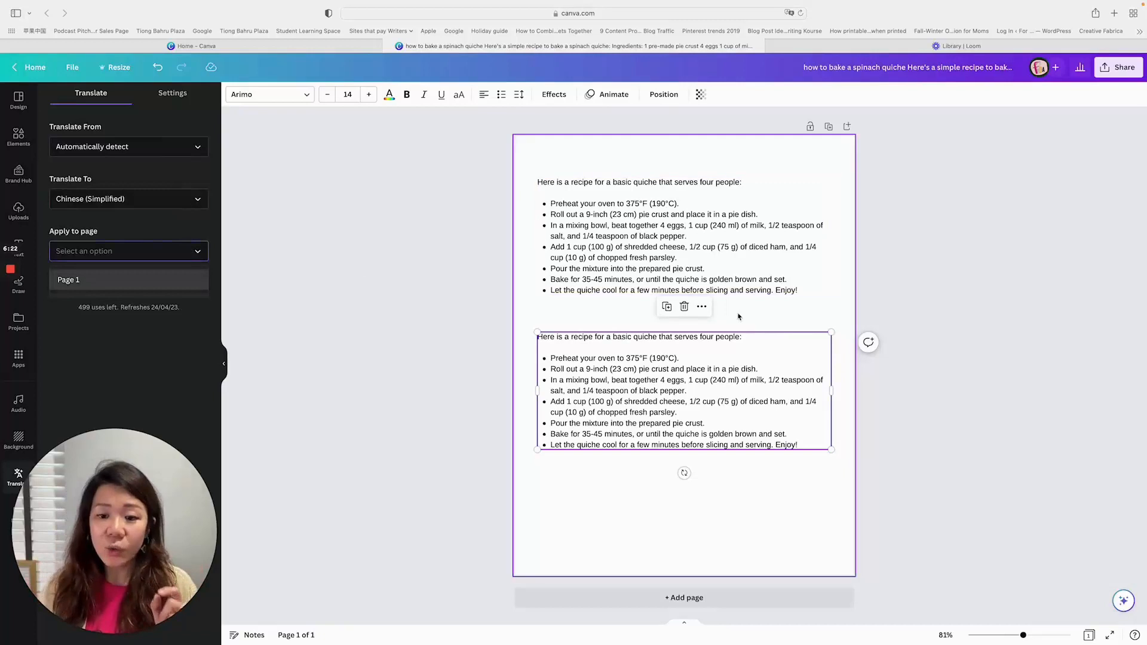
{"action": "left_click", "coordinate": [935, 306]}
{"action": "left_click", "coordinate": [761, 356]}
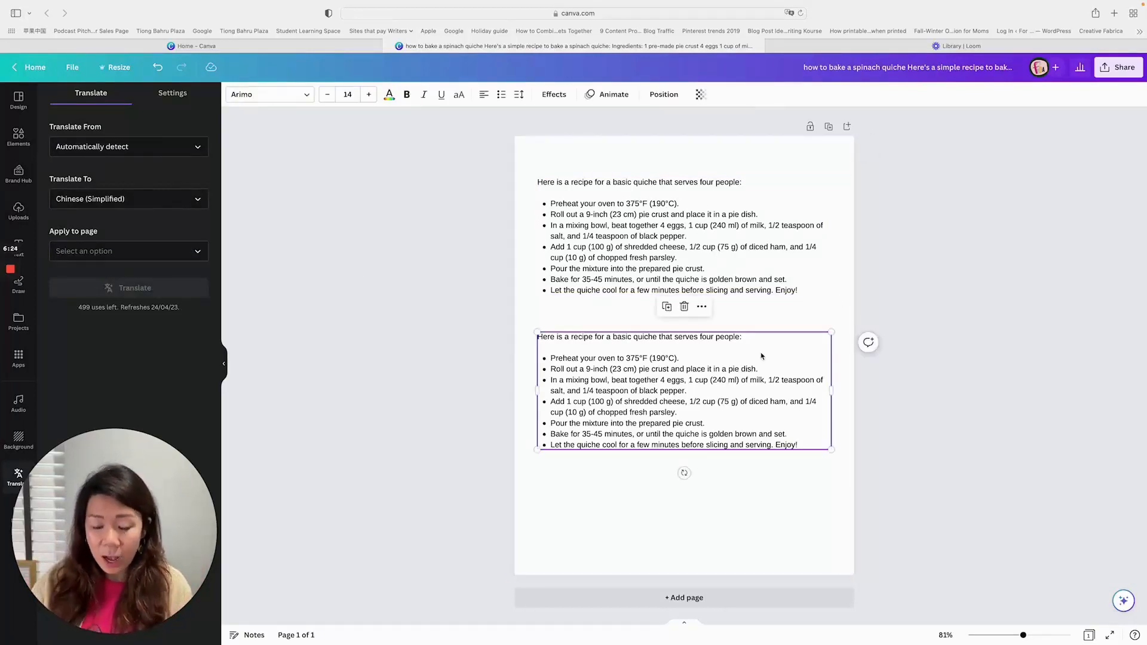
{"action": "key", "text": "Delete"}
{"action": "left_click", "coordinate": [828, 126]}
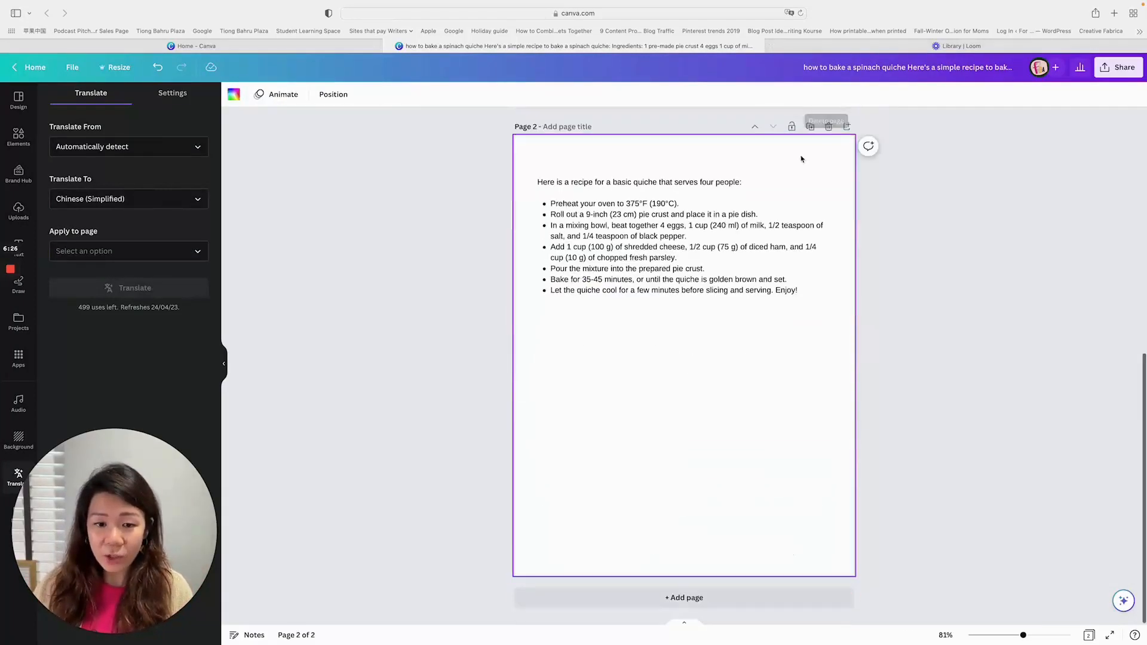
{"action": "scroll", "coordinate": [805, 154], "scroll_direction": "up", "scroll_amount": 8}
{"action": "scroll", "coordinate": [802, 158], "scroll_direction": "down", "scroll_amount": 8}
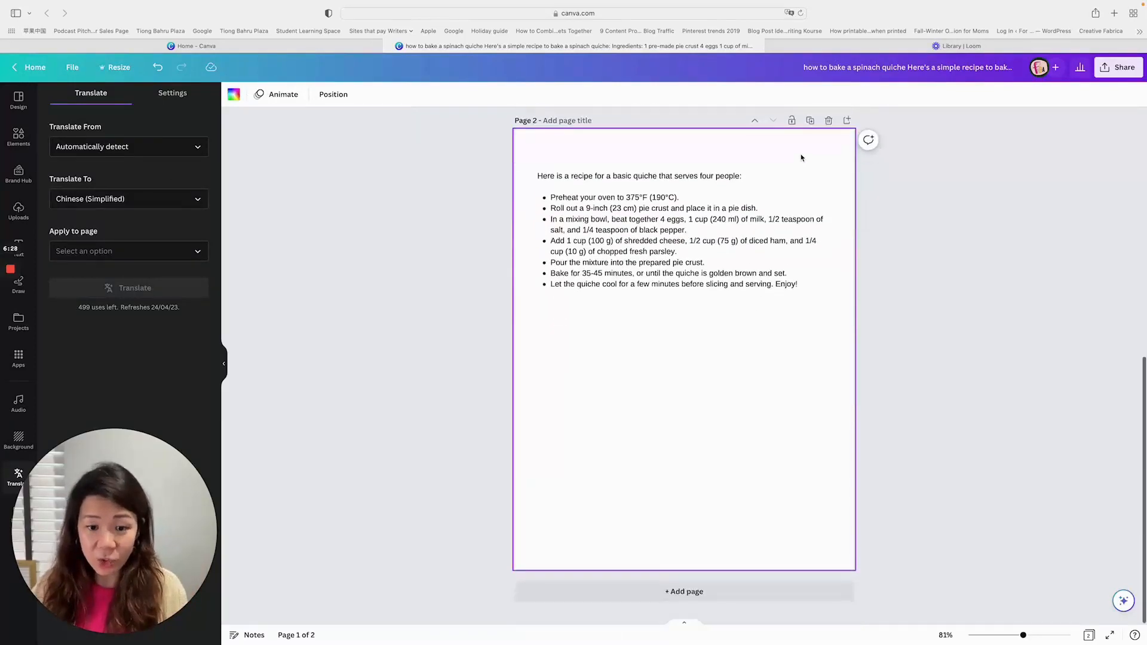
- Translate page 2 into Chinese (Simplified)
{"action": "left_click", "coordinate": [161, 256]}
{"action": "left_click", "coordinate": [72, 300]}
{"action": "left_click", "coordinate": [149, 291]}
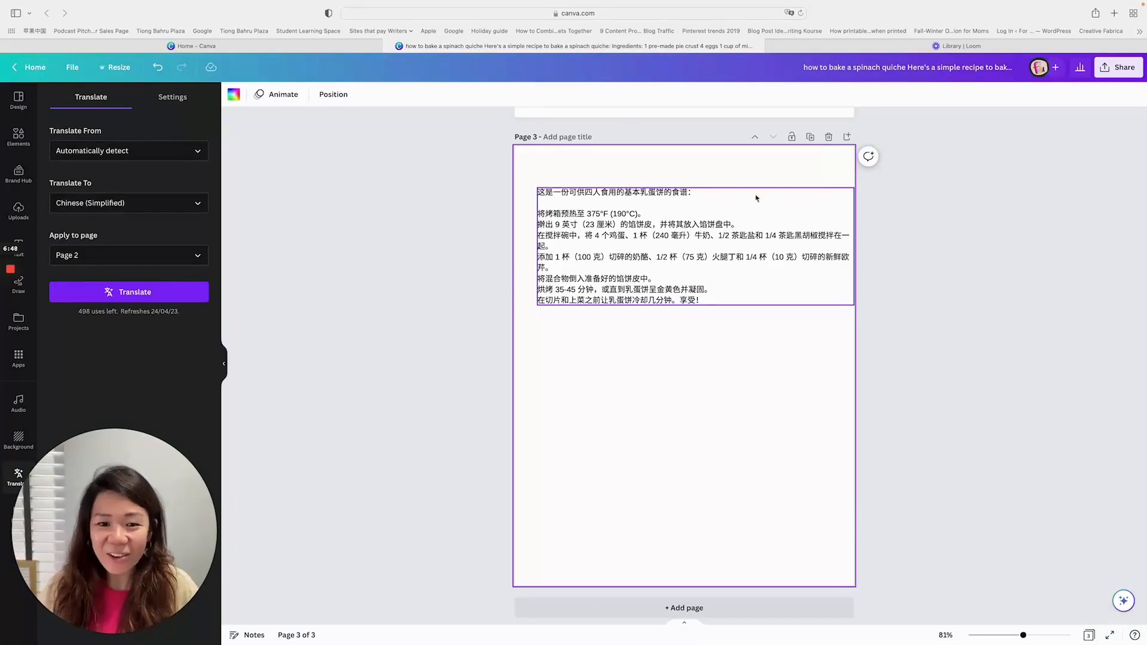
- Duplicate page 2 with the English quiche recipe to get another copy for translation
{"action": "scroll", "coordinate": [805, 167], "scroll_direction": "up", "scroll_amount": 10}
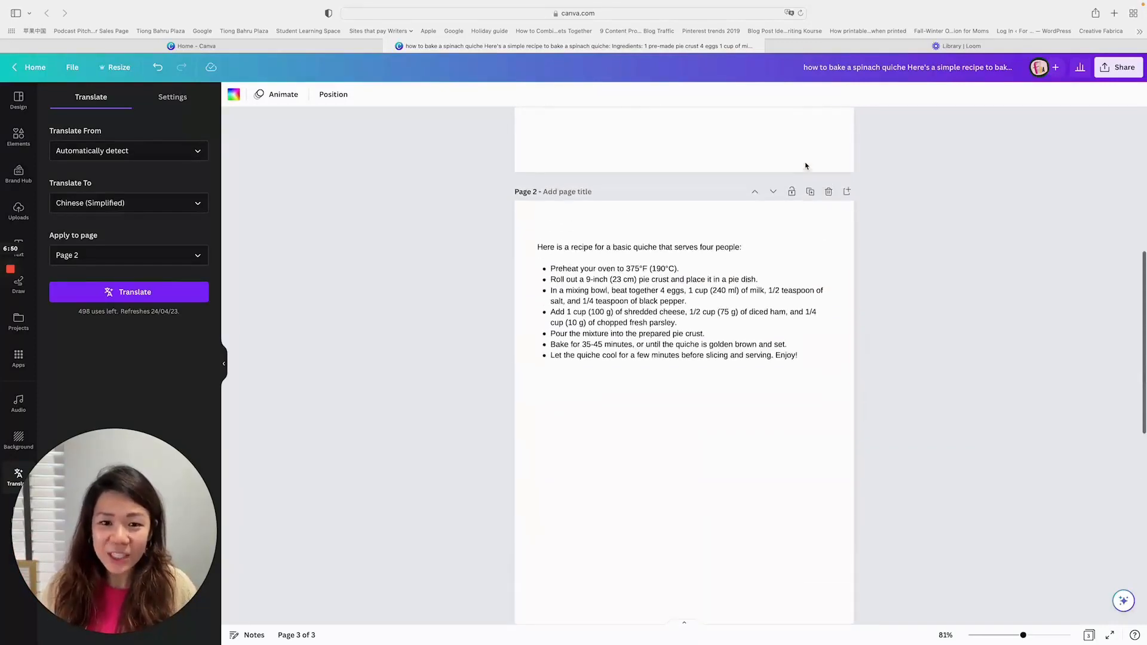
{"action": "scroll", "coordinate": [814, 199], "scroll_direction": "up", "scroll_amount": 6}
{"action": "scroll", "coordinate": [814, 199], "scroll_direction": "down", "scroll_amount": 5}
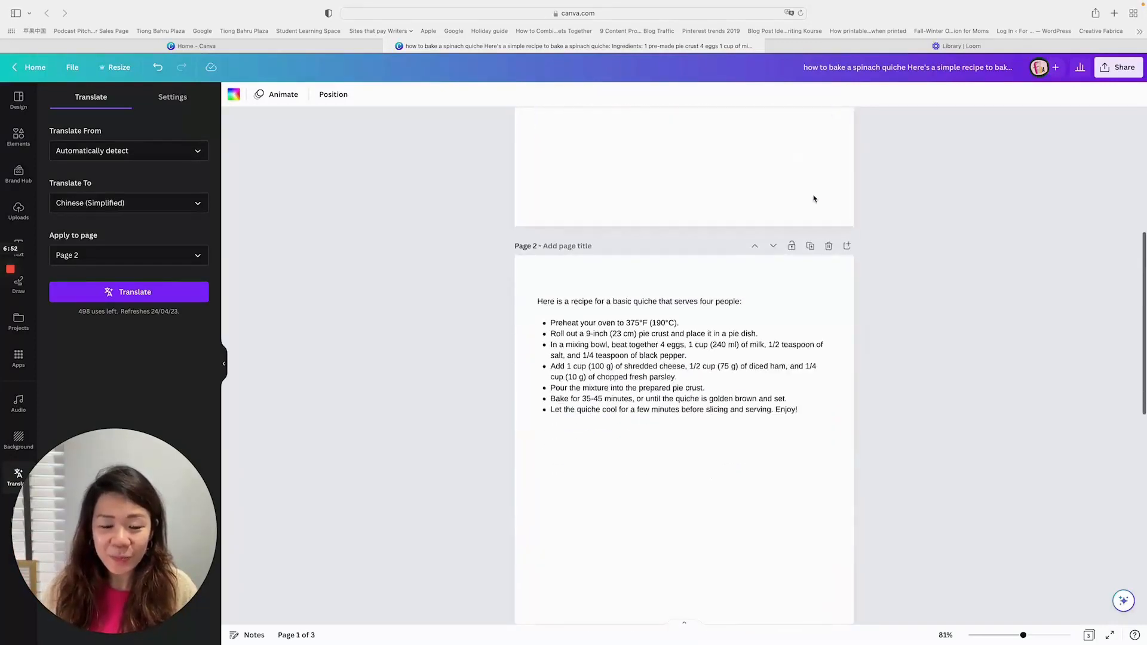
{"action": "scroll", "coordinate": [814, 199], "scroll_direction": "up", "scroll_amount": 1}
{"action": "left_click", "coordinate": [699, 309]}
{"action": "scroll", "coordinate": [717, 275], "scroll_direction": "down", "scroll_amount": 1}
{"action": "left_click", "coordinate": [810, 245]}
- Translate the English recipe on page 3 into Japanese
{"action": "left_click", "coordinate": [135, 206]}
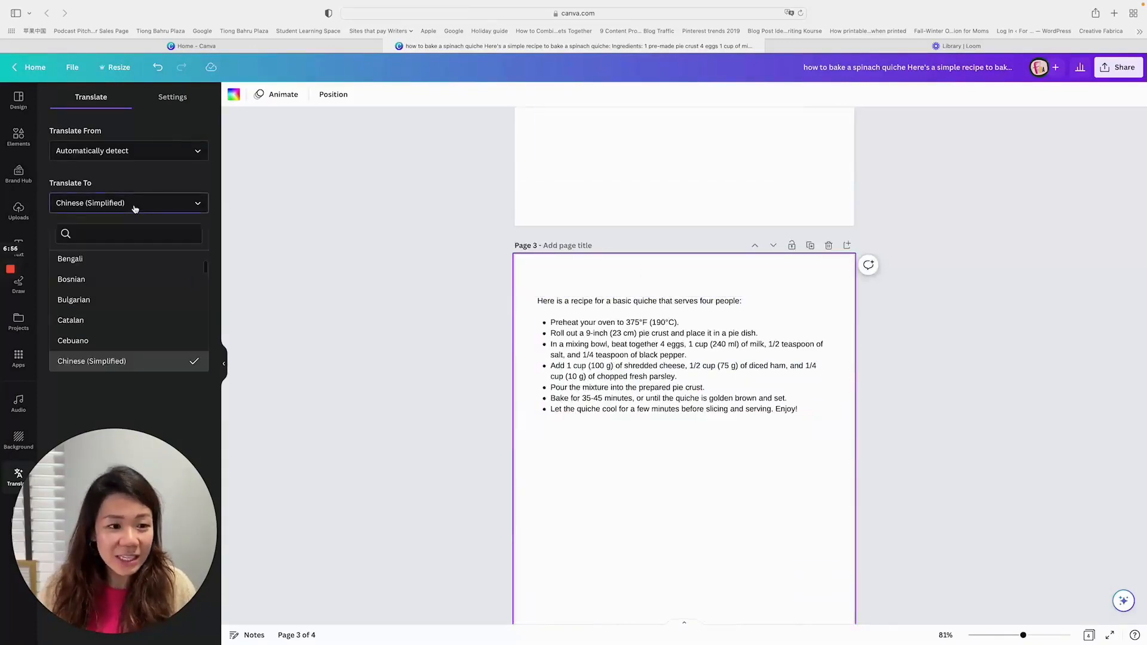
{"action": "type", "text": "ja"}
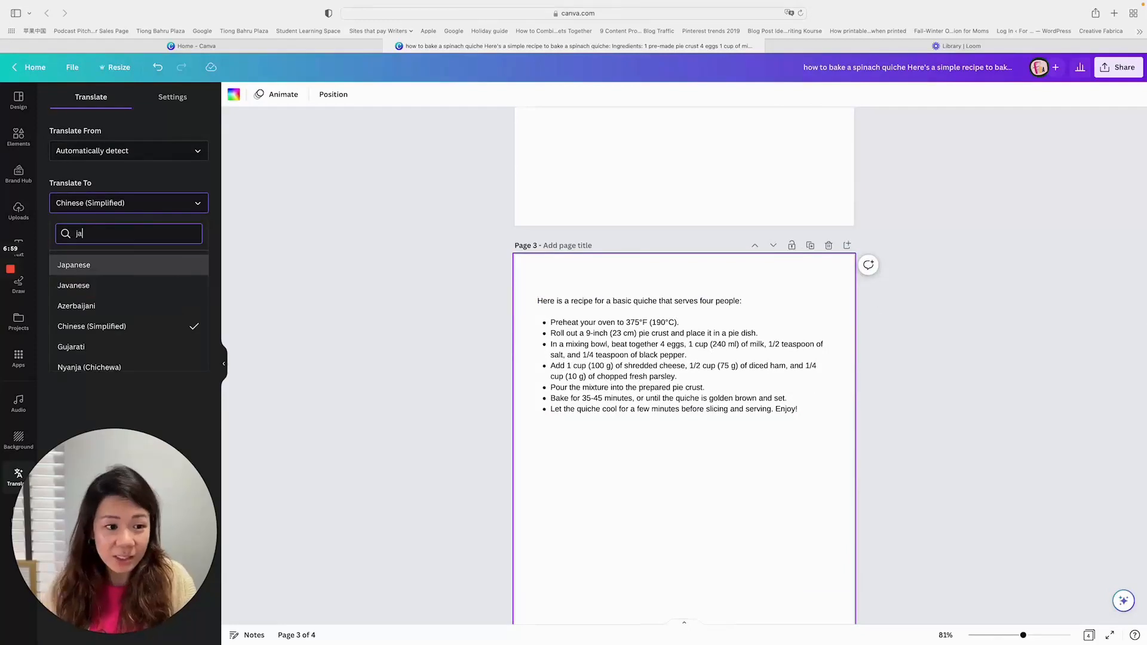
{"action": "left_click", "coordinate": [129, 270]}
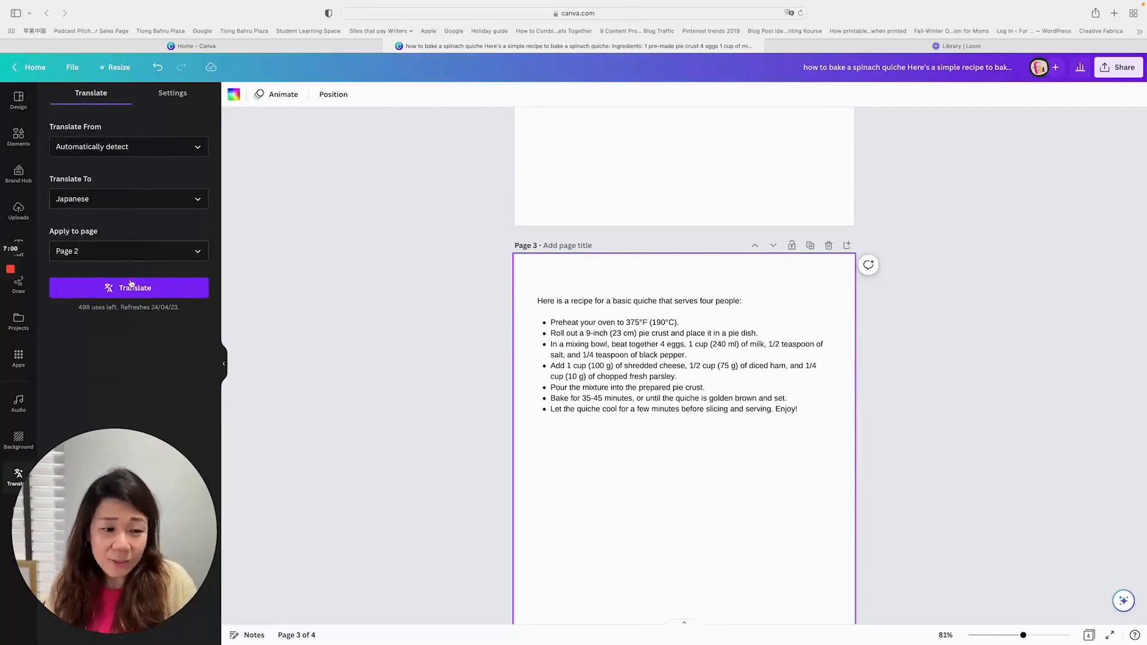
{"action": "left_click", "coordinate": [136, 257]}
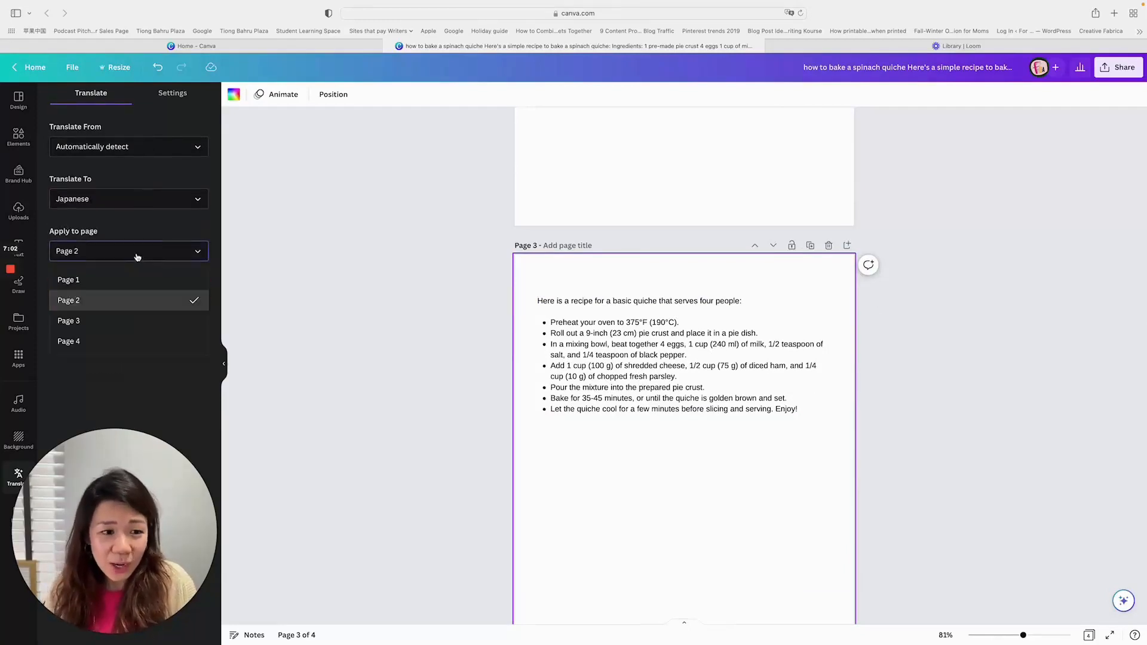
{"action": "left_click", "coordinate": [119, 321]}
{"action": "left_click", "coordinate": [143, 288]}
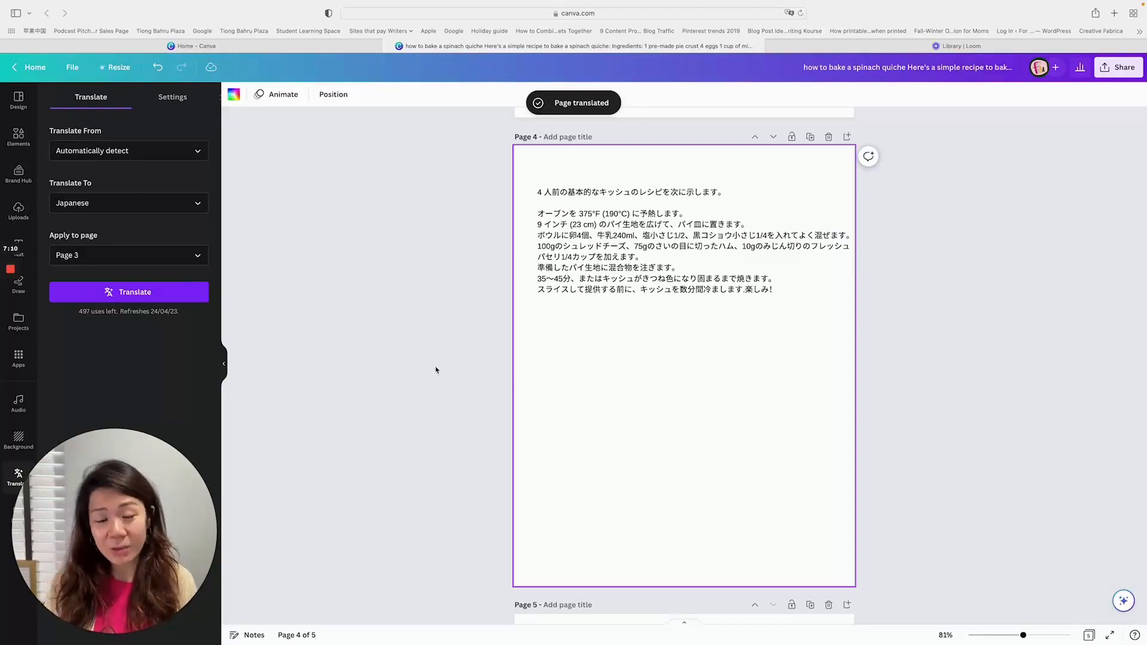
- Review the original and translated recipe pages, including in an overview of all pages, and return to page 1
{"action": "scroll", "coordinate": [894, 358], "scroll_direction": "up", "scroll_amount": 20}
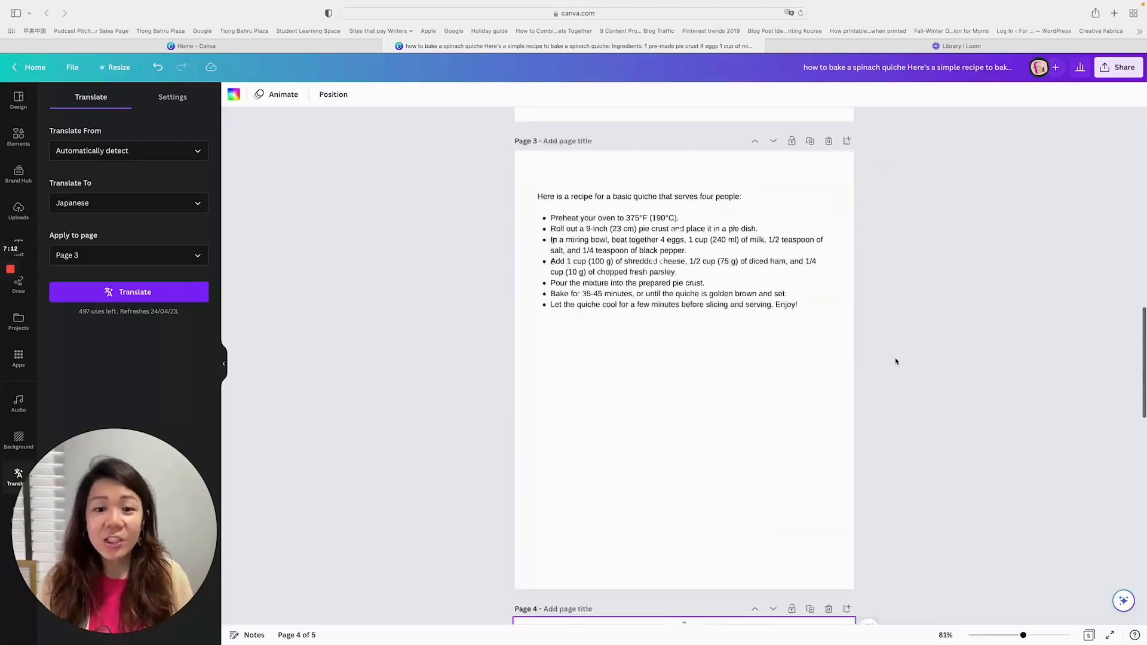
{"action": "scroll", "coordinate": [896, 362], "scroll_direction": "up", "scroll_amount": 3}
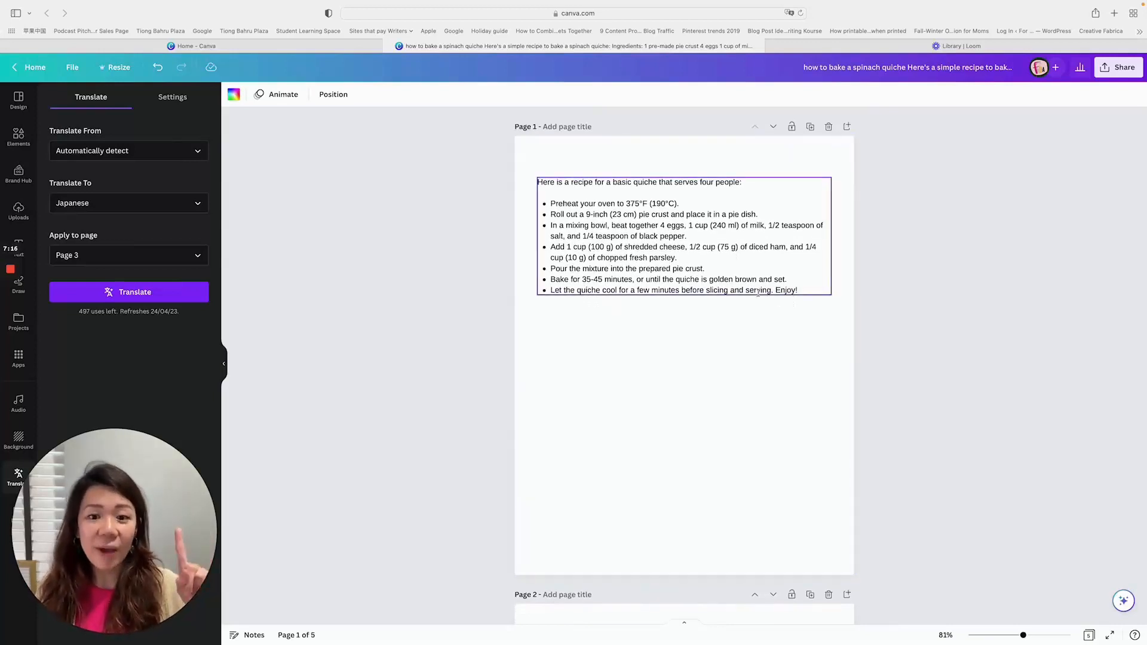
{"action": "scroll", "coordinate": [758, 302], "scroll_direction": "down", "scroll_amount": 15}
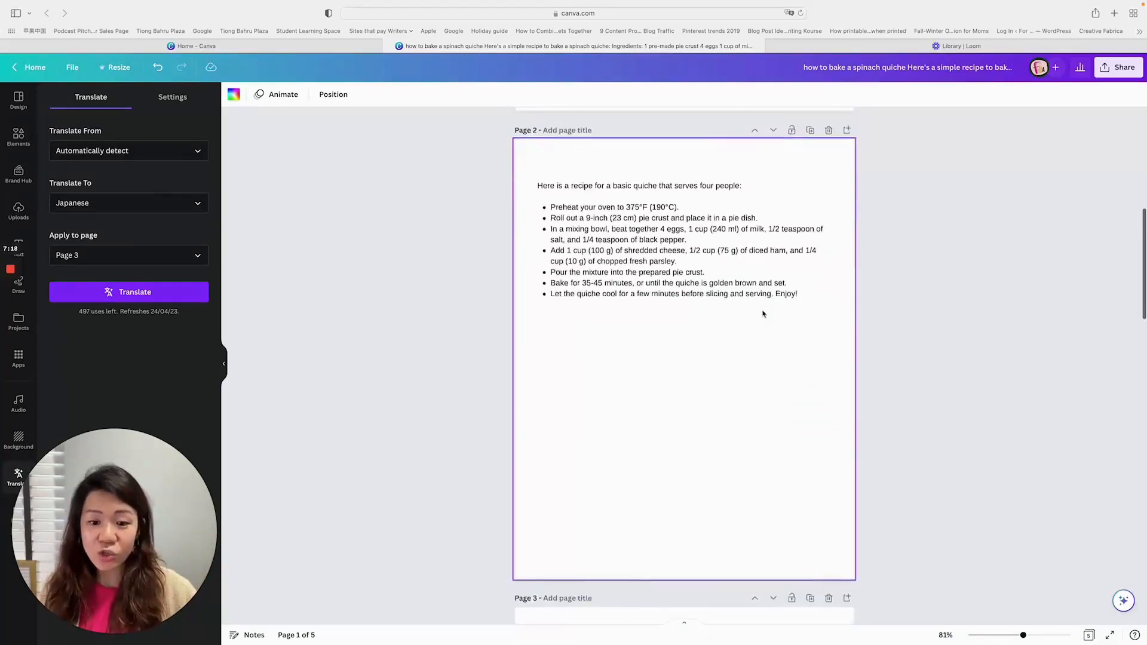
{"action": "scroll", "coordinate": [763, 313], "scroll_direction": "down", "scroll_amount": 6}
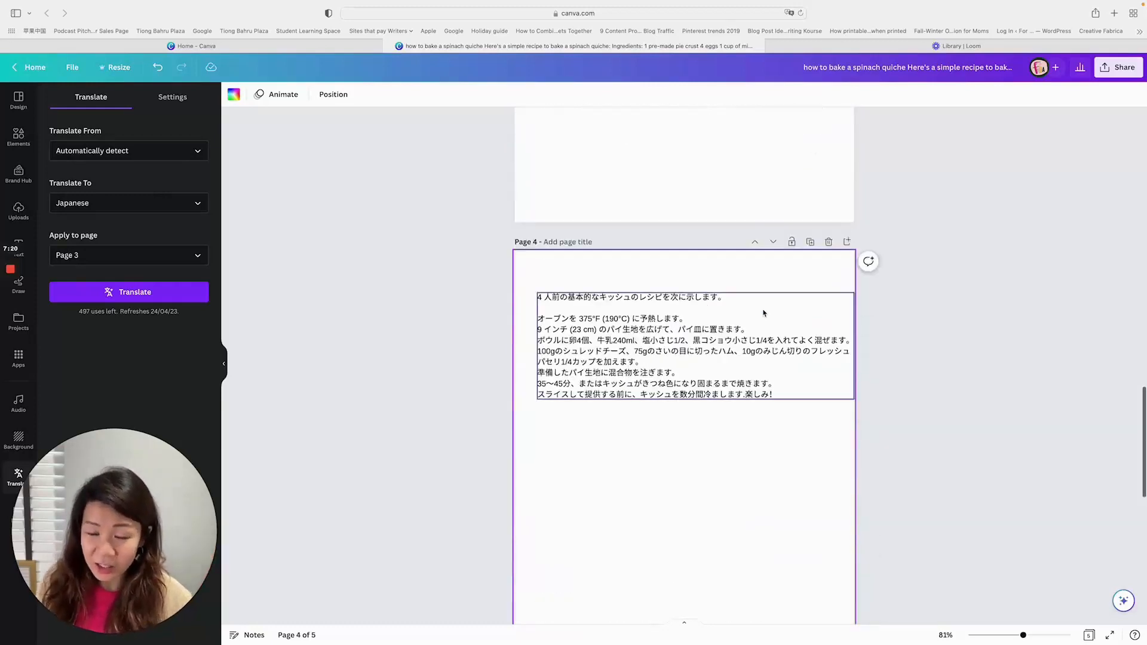
{"action": "scroll", "coordinate": [763, 313], "scroll_direction": "up", "scroll_amount": 7}
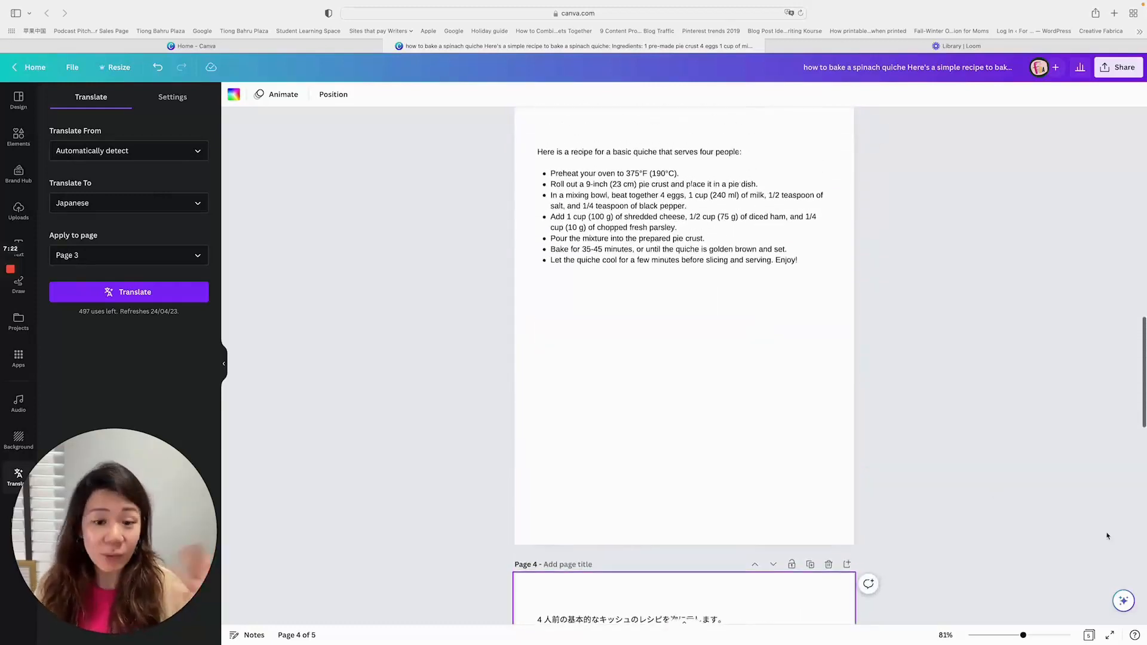
{"action": "left_click", "coordinate": [1088, 637]}
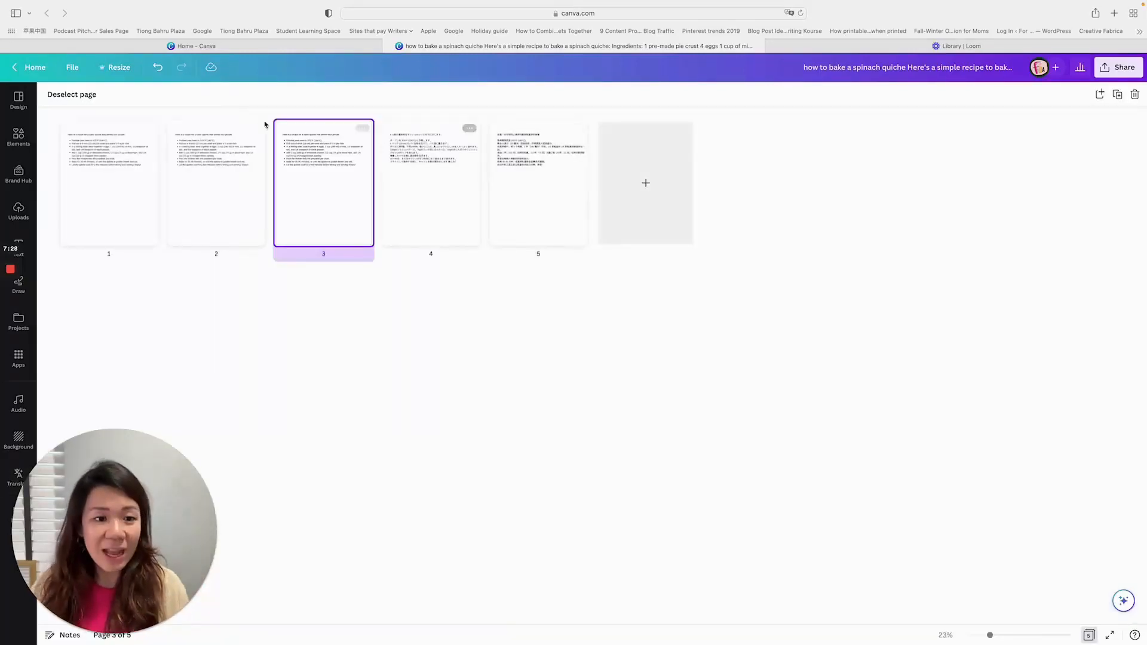
{"action": "left_click", "coordinate": [206, 174]}
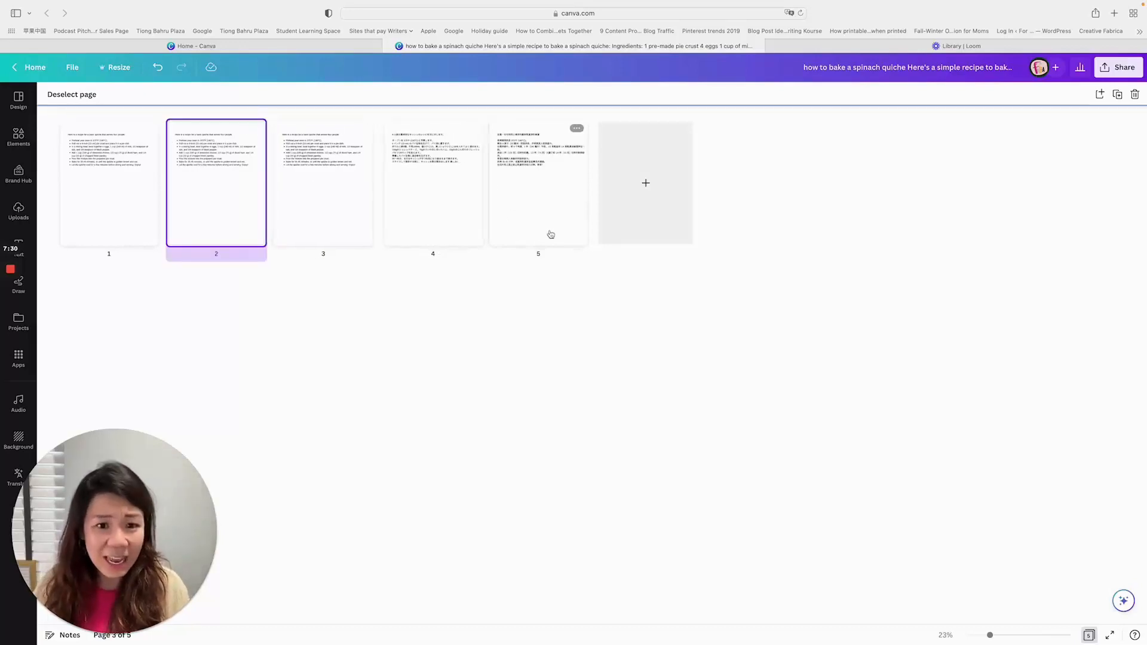
{"action": "double_click", "coordinate": [152, 214]}
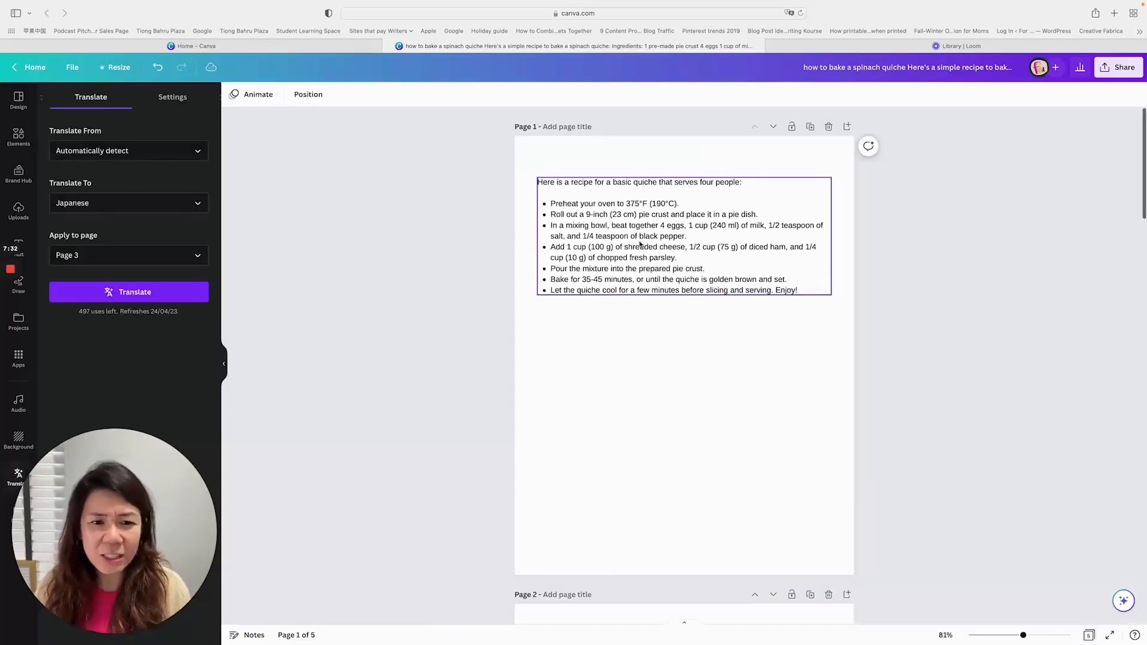
- Summarize the quiche recipe text on page 1 with Magic Write
{"action": "scroll", "coordinate": [789, 257], "scroll_direction": "down", "scroll_amount": 1}
{"action": "left_click", "coordinate": [806, 228]}
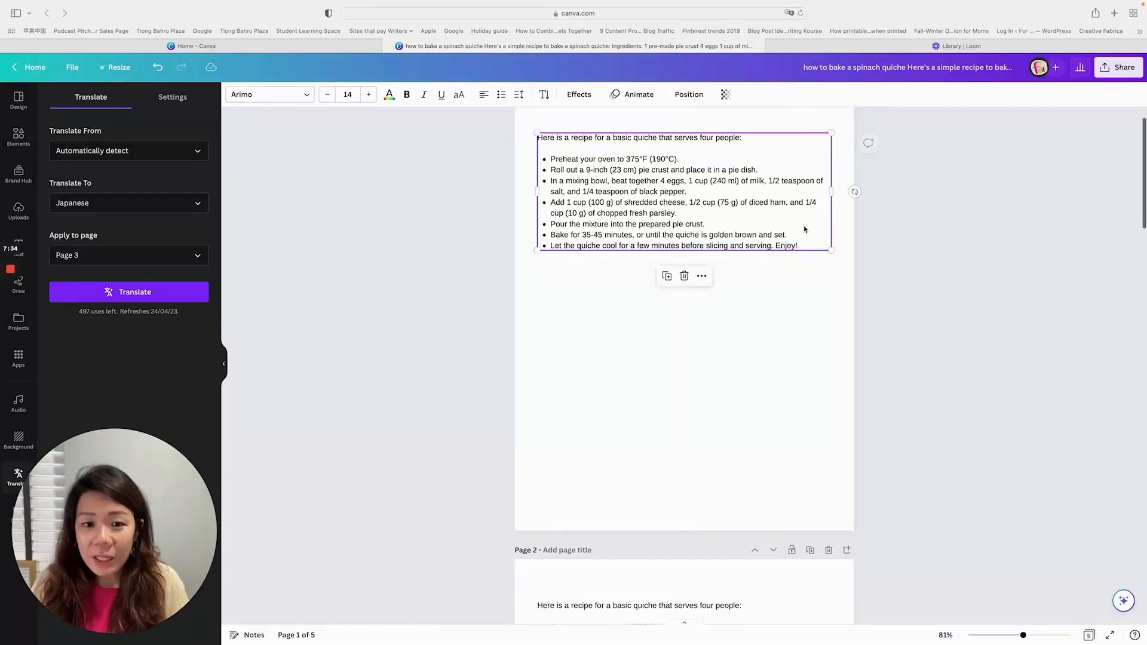
{"action": "scroll", "coordinate": [809, 229], "scroll_direction": "up", "scroll_amount": 1}
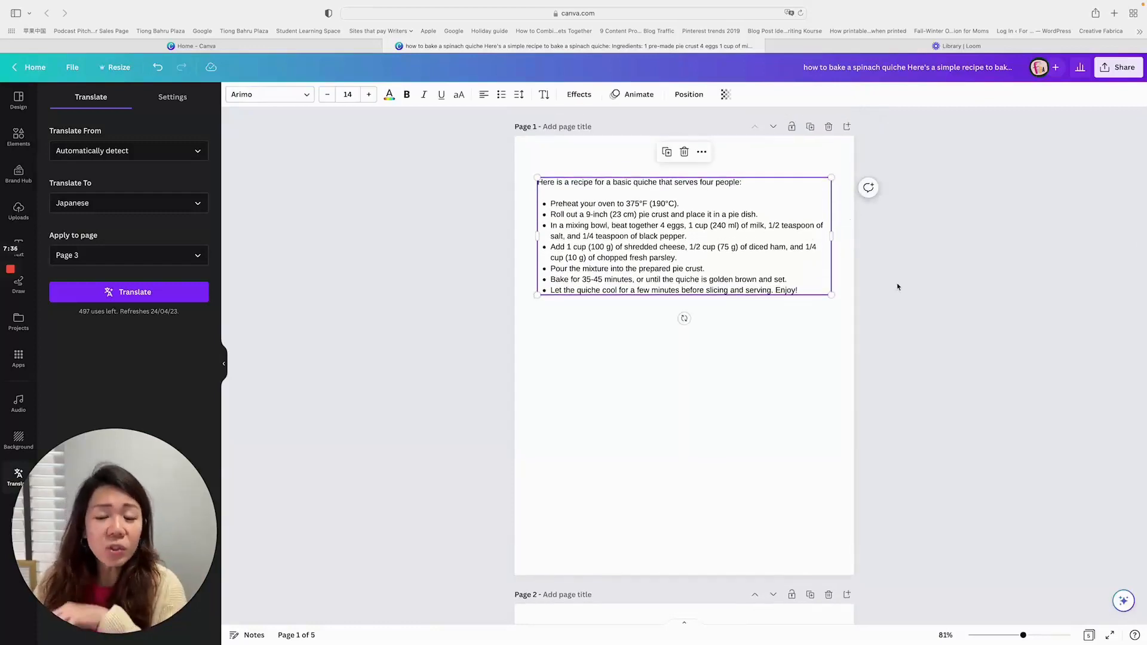
{"action": "left_click", "coordinate": [1123, 601]}
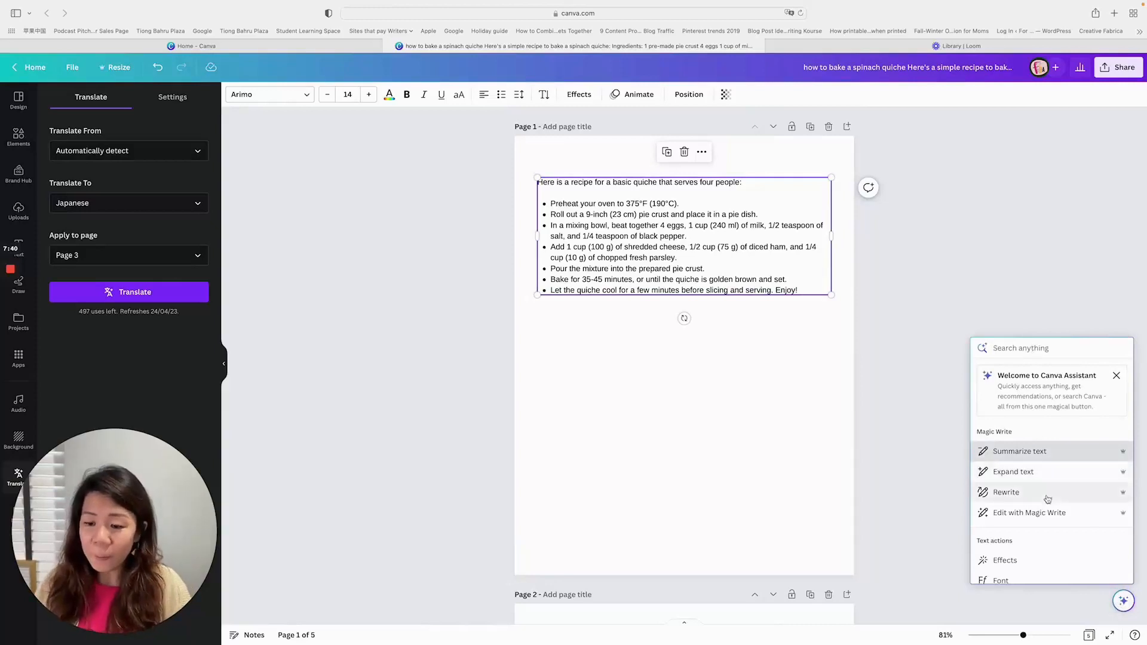
{"action": "scroll", "coordinate": [1057, 513], "scroll_direction": "down", "scroll_amount": 1}
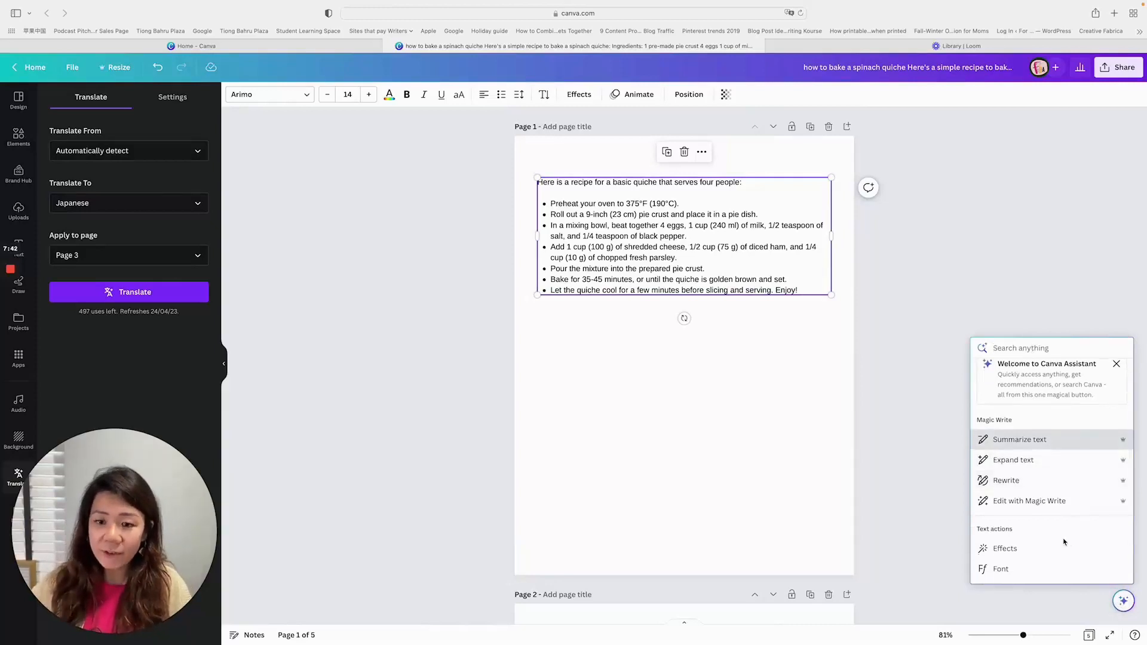
{"action": "scroll", "coordinate": [1063, 542], "scroll_direction": "up", "scroll_amount": 1}
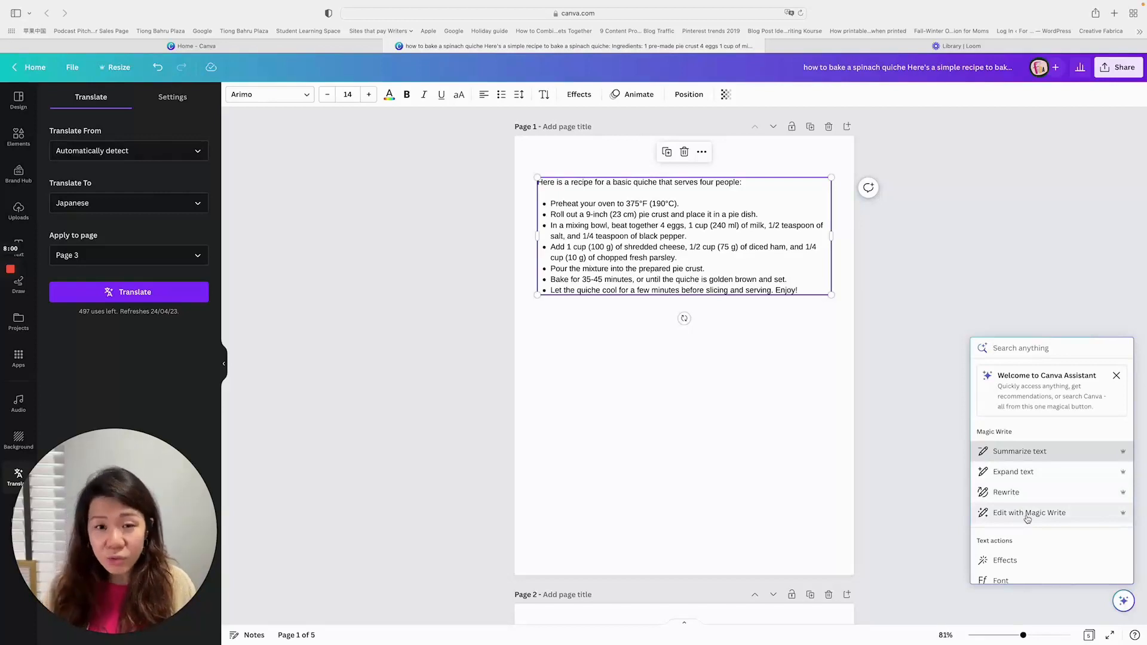
{"action": "scroll", "coordinate": [1045, 458], "scroll_direction": "down", "scroll_amount": 1}
{"action": "left_click", "coordinate": [1048, 447]}
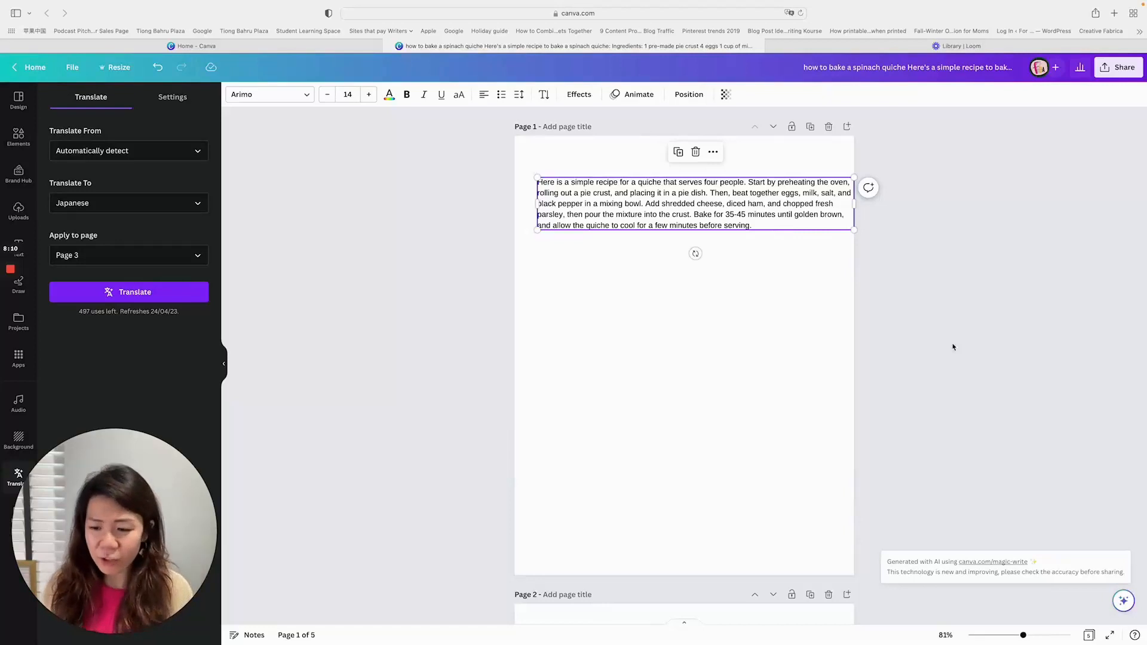
- Expand the summarized quiche text on page 1 with Magic Write and look over the expanded text
{"action": "left_click", "coordinate": [1127, 603]}
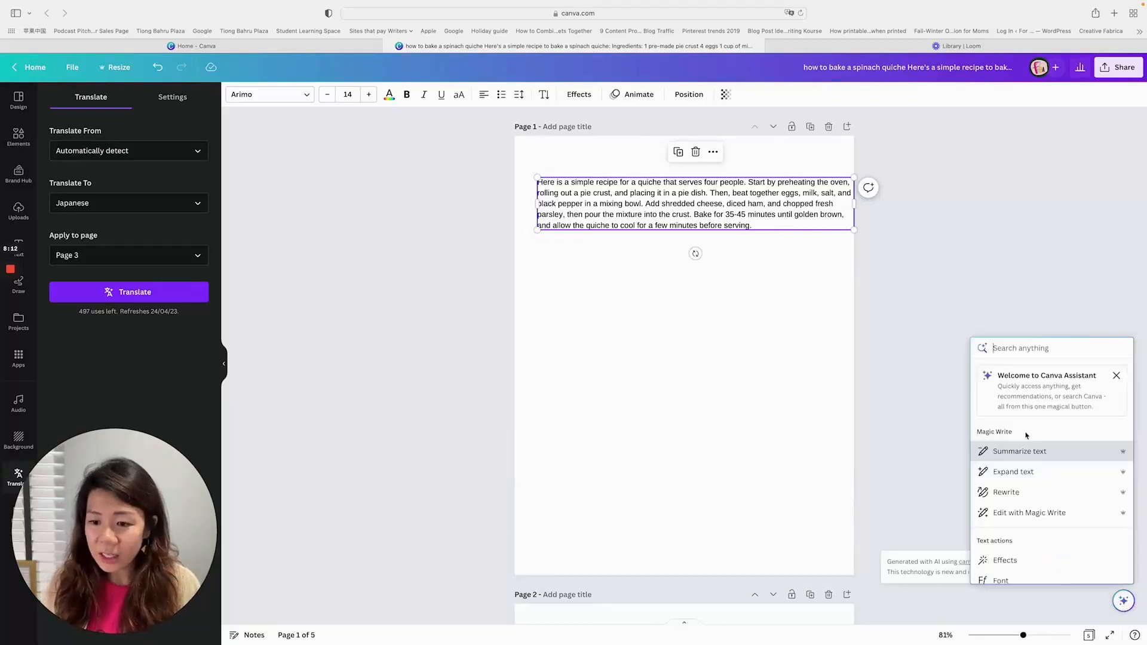
{"action": "left_click", "coordinate": [1008, 473]}
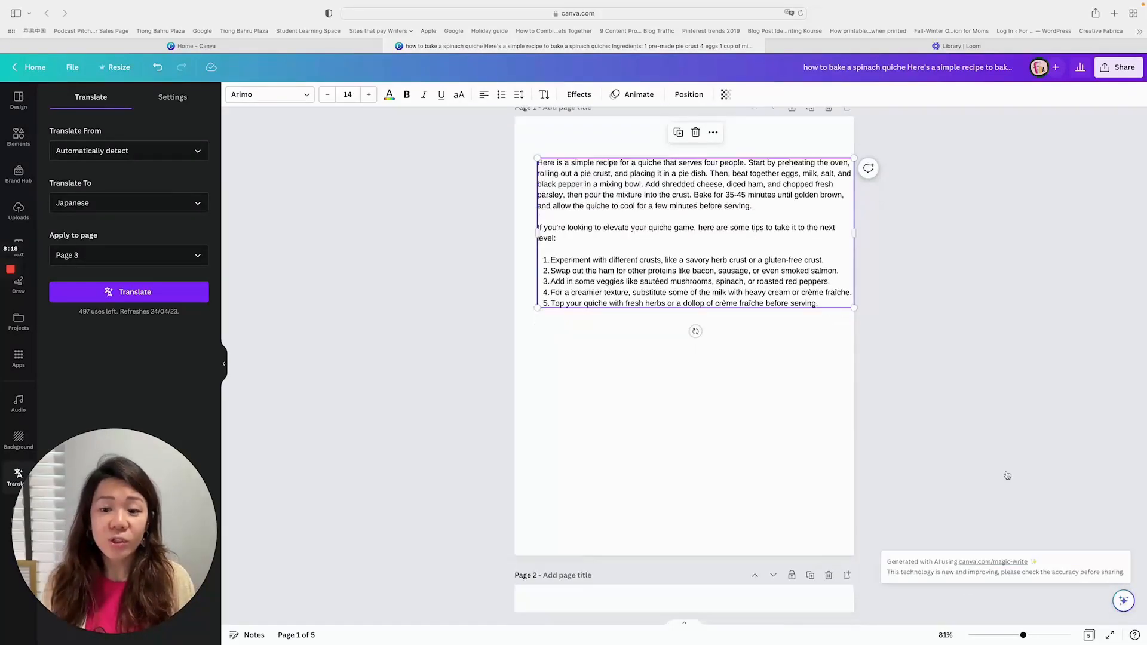
{"action": "scroll", "coordinate": [938, 380], "scroll_direction": "down", "scroll_amount": 15}
{"action": "scroll", "coordinate": [938, 380], "scroll_direction": "up", "scroll_amount": 15}
{"action": "scroll", "coordinate": [938, 381], "scroll_direction": "down", "scroll_amount": 1}
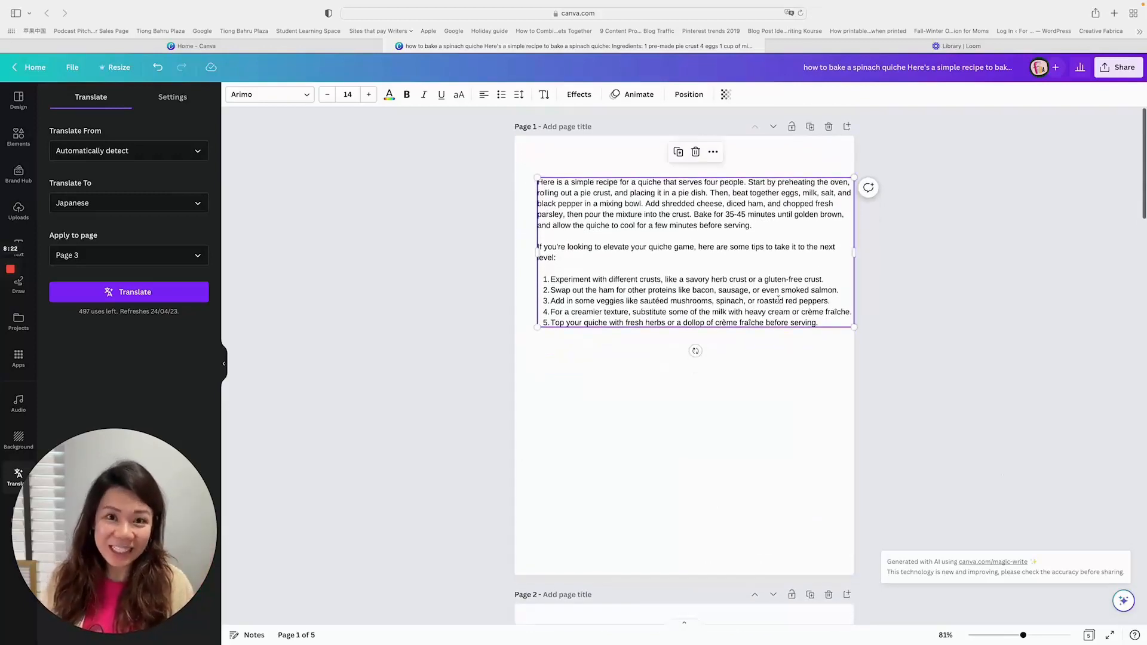
{"action": "scroll", "coordinate": [788, 370], "scroll_direction": "down", "scroll_amount": 1}
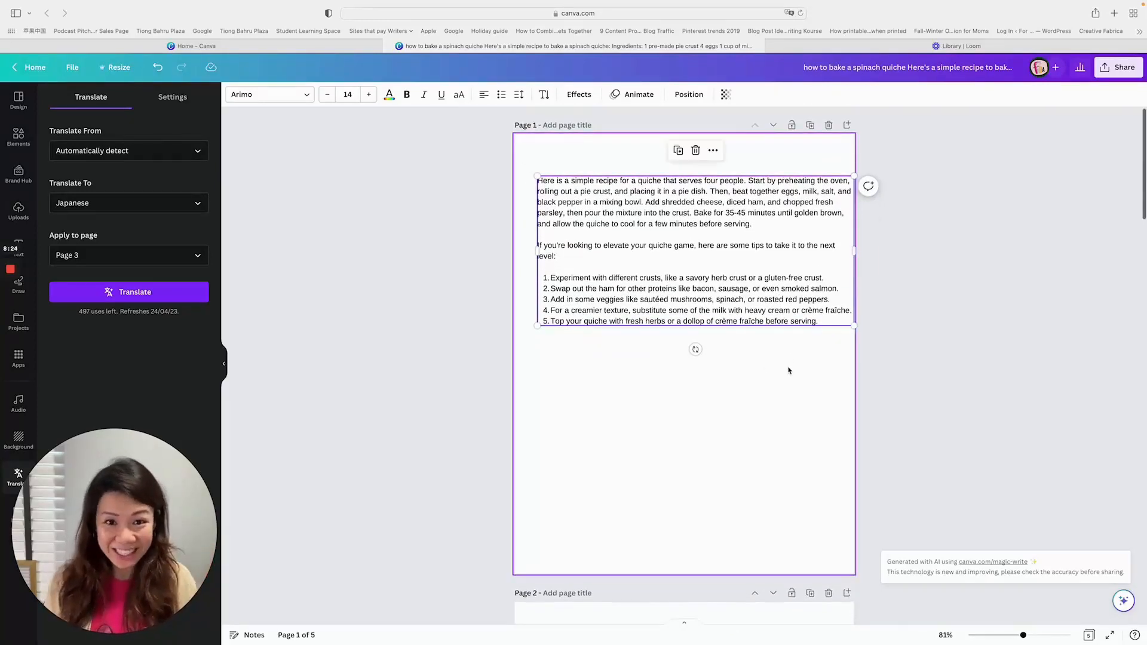
- Compare the expanded quiche text on page 1 with the original bulleted recipe on page 2
{"action": "scroll", "coordinate": [787, 365], "scroll_direction": "down", "scroll_amount": 5}
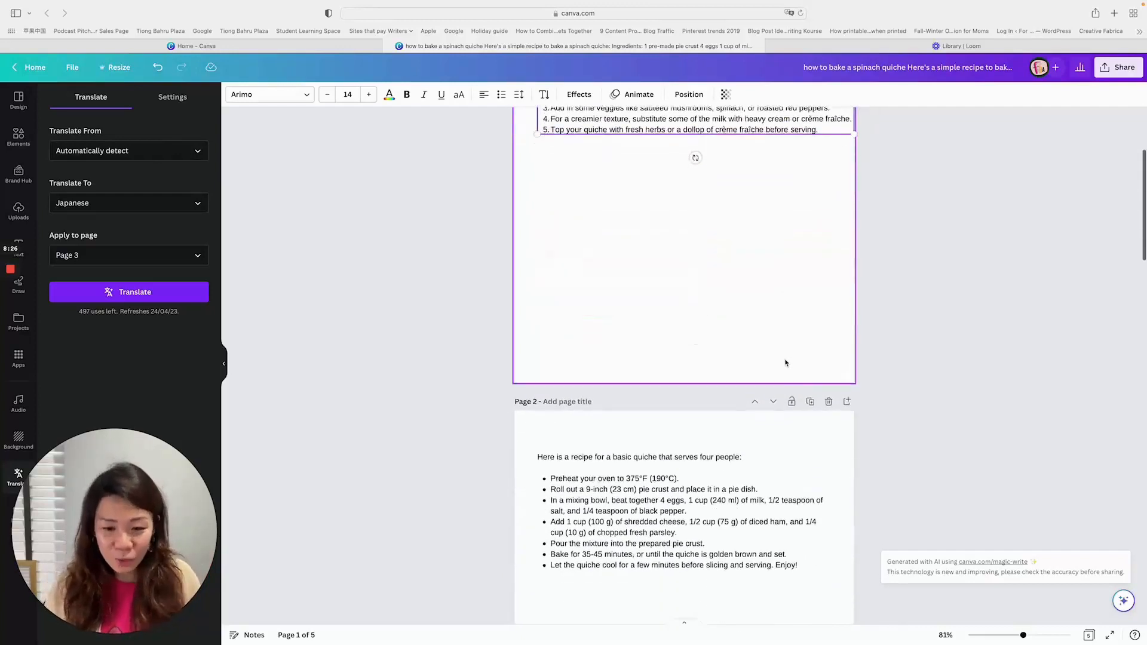
{"action": "scroll", "coordinate": [787, 363], "scroll_direction": "down", "scroll_amount": 4}
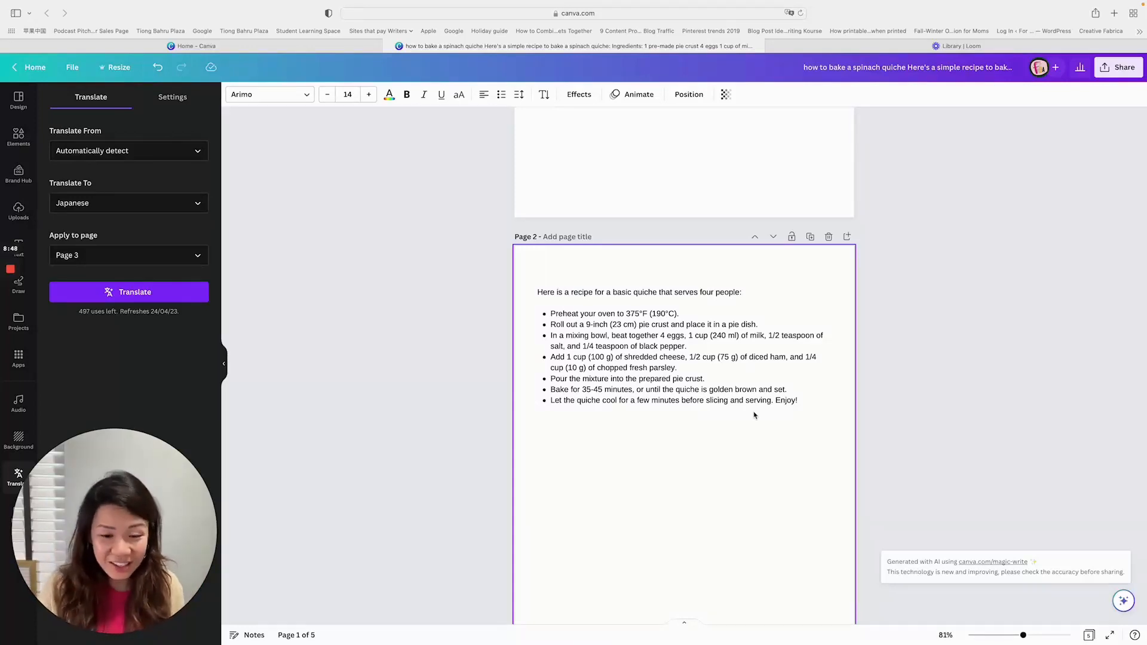
{"action": "scroll", "coordinate": [846, 379], "scroll_direction": "up", "scroll_amount": 6}
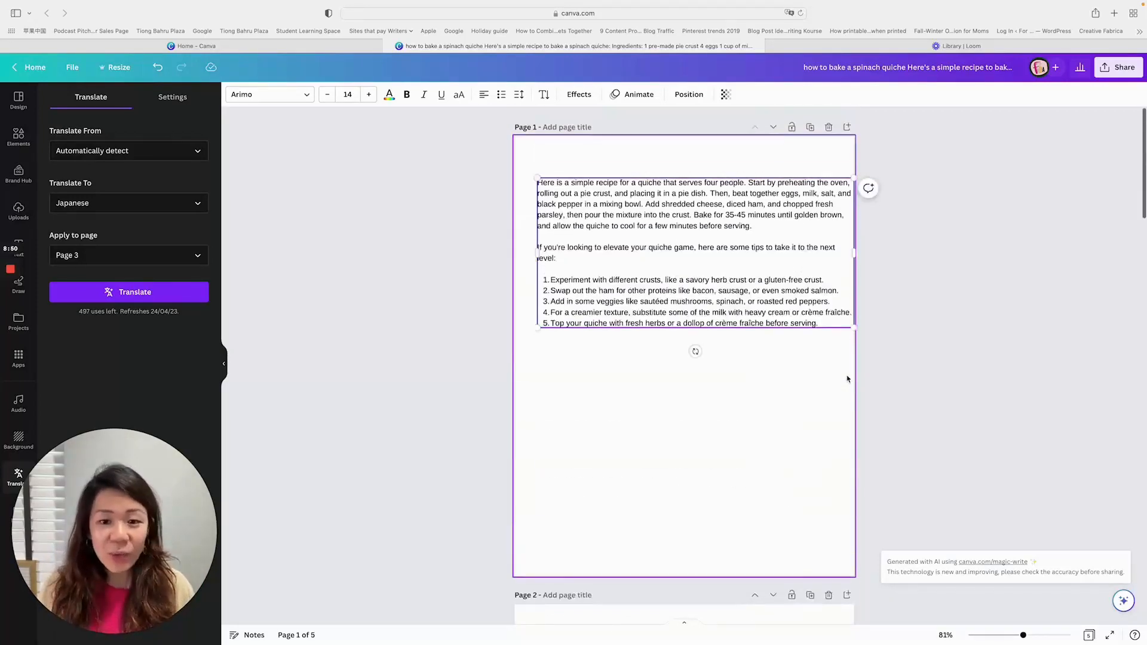
{"action": "scroll", "coordinate": [783, 312], "scroll_direction": "down", "scroll_amount": 6}
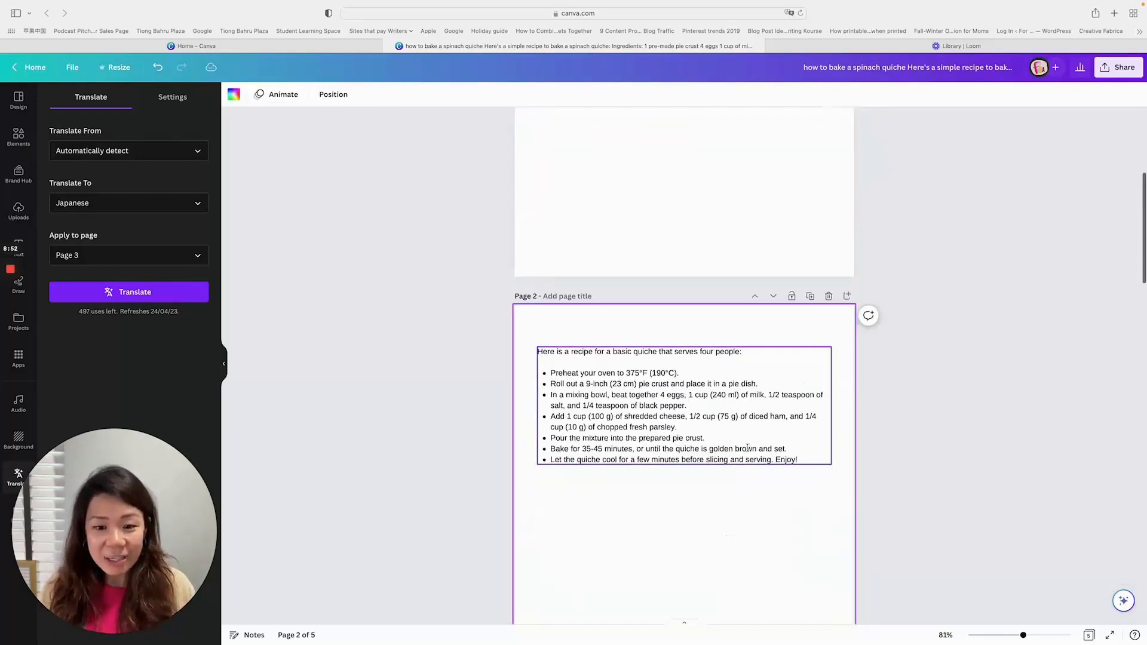
{"action": "scroll", "coordinate": [760, 362], "scroll_direction": "down", "scroll_amount": 1}
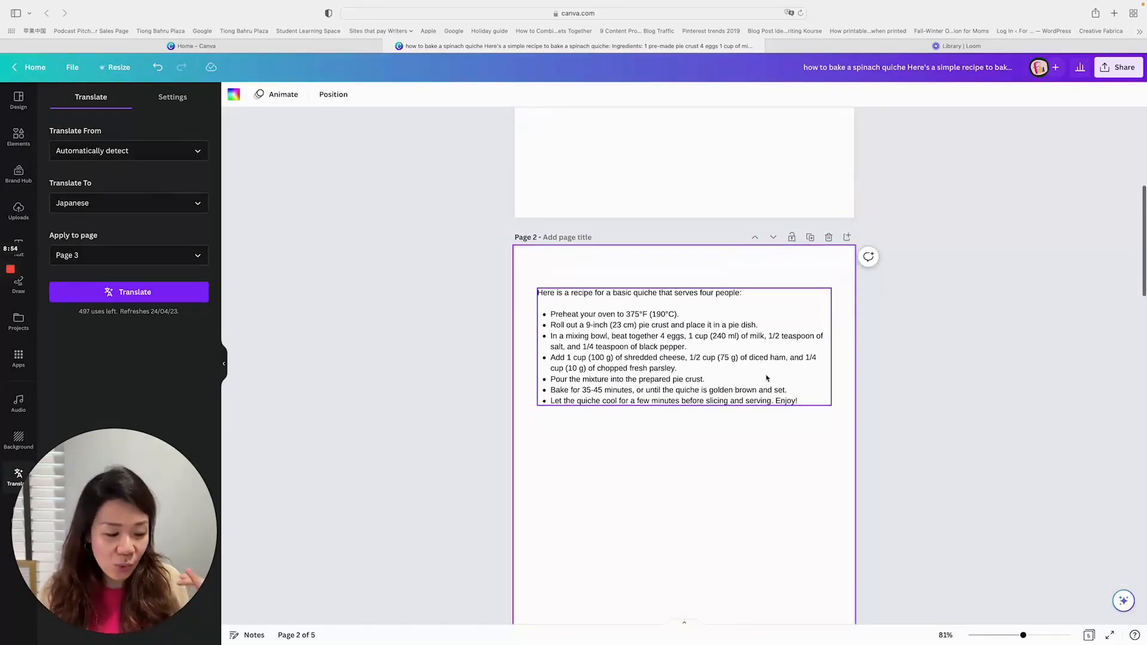
{"action": "scroll", "coordinate": [766, 378], "scroll_direction": "down", "scroll_amount": 2}
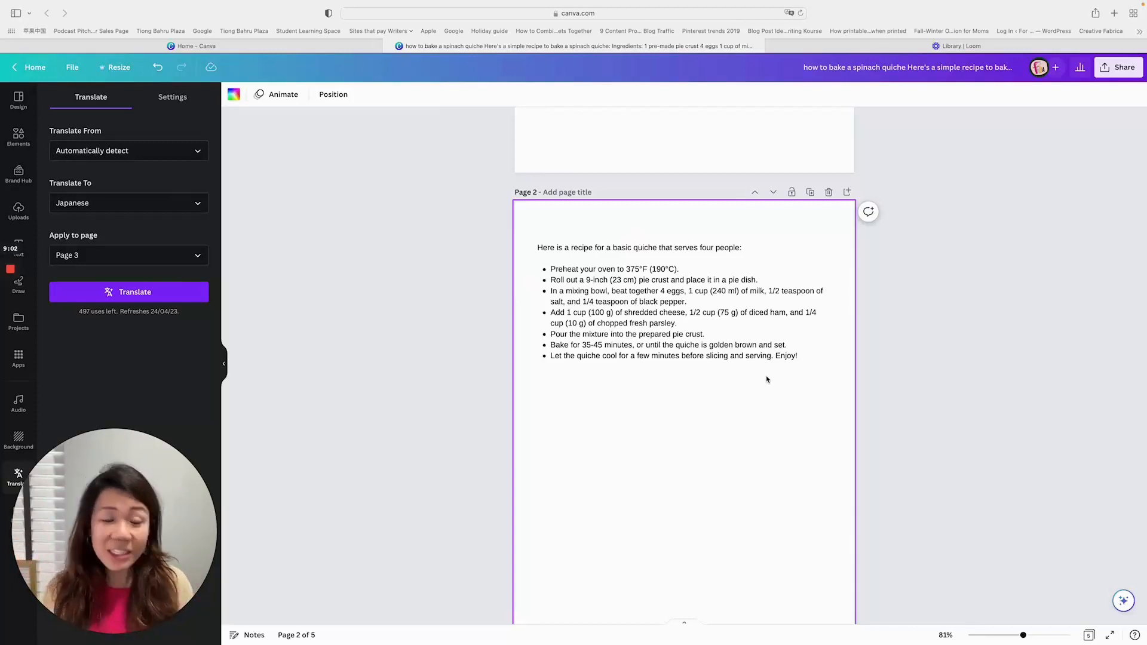
{"action": "scroll", "coordinate": [767, 382], "scroll_direction": "down", "scroll_amount": 2}
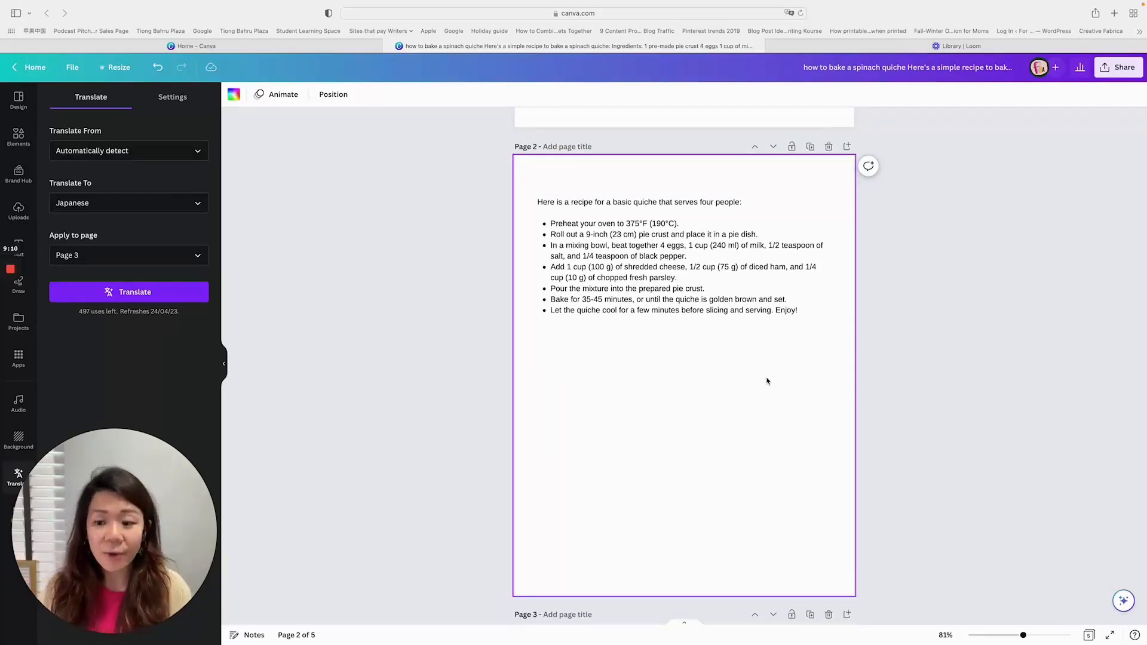
{"action": "left_click", "coordinate": [1122, 600]}
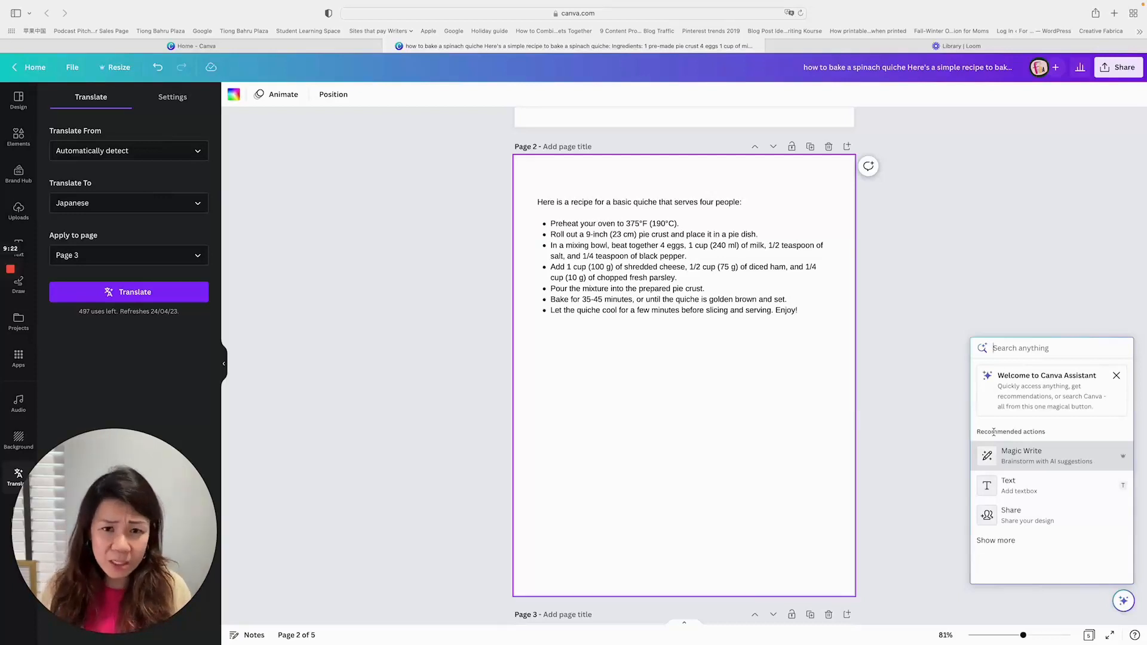
{"action": "scroll", "coordinate": [974, 400], "scroll_direction": "up", "scroll_amount": 1}
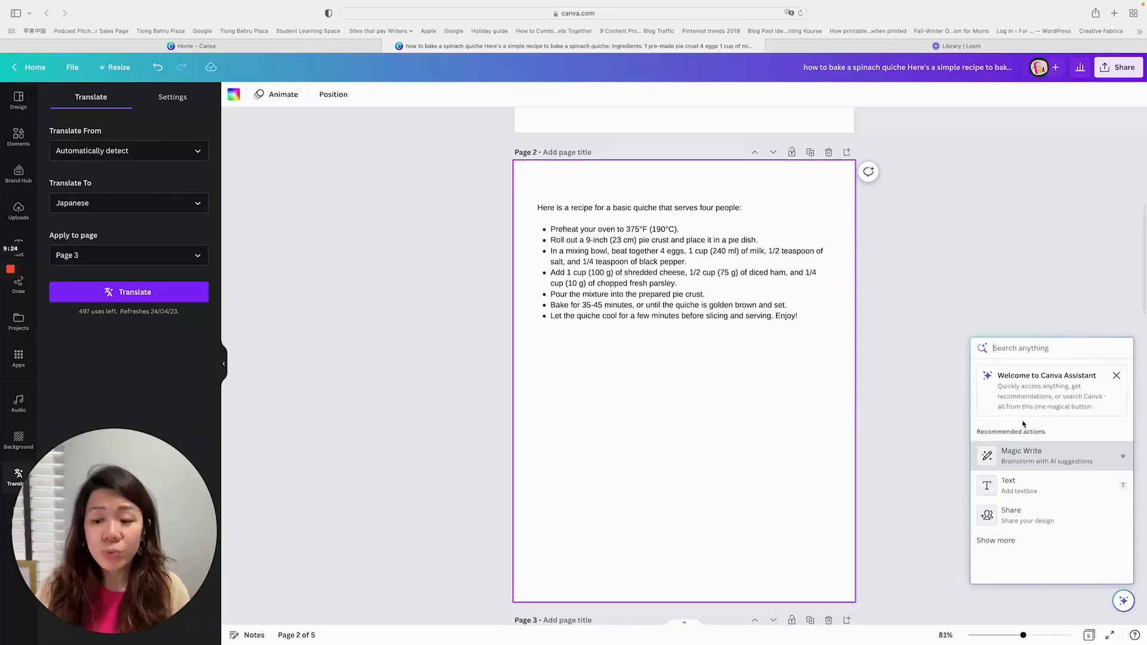
{"action": "type", "text": "te"}
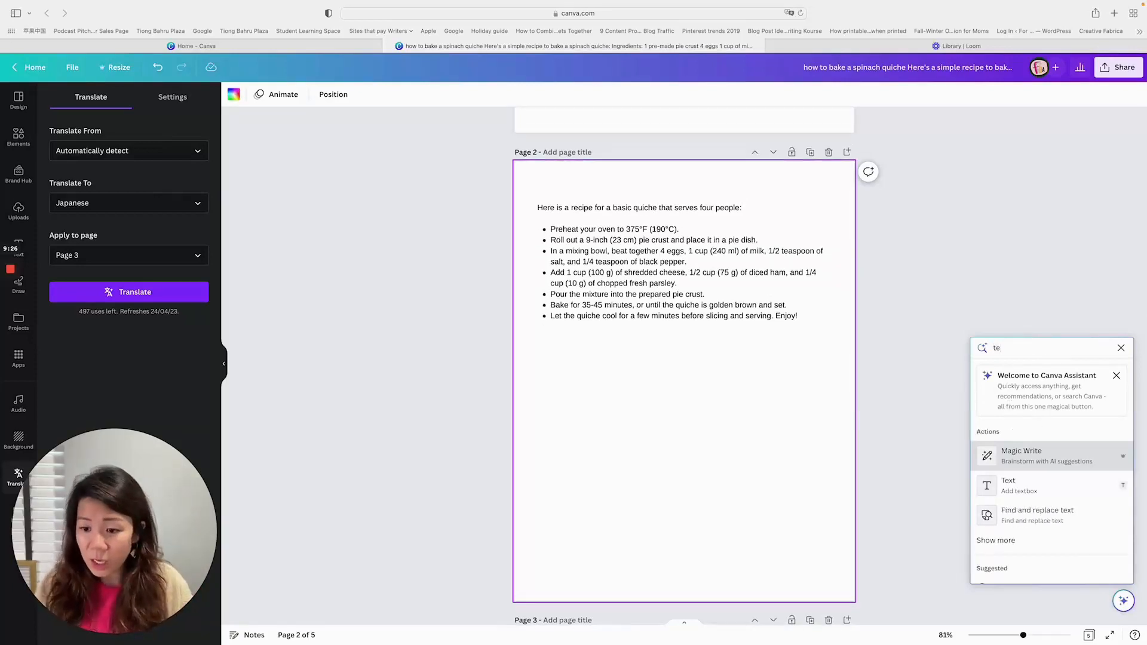
{"action": "key", "text": "BackSpace"}
{"action": "key", "text": "BackSpace"}
{"action": "type", "text": "image"}
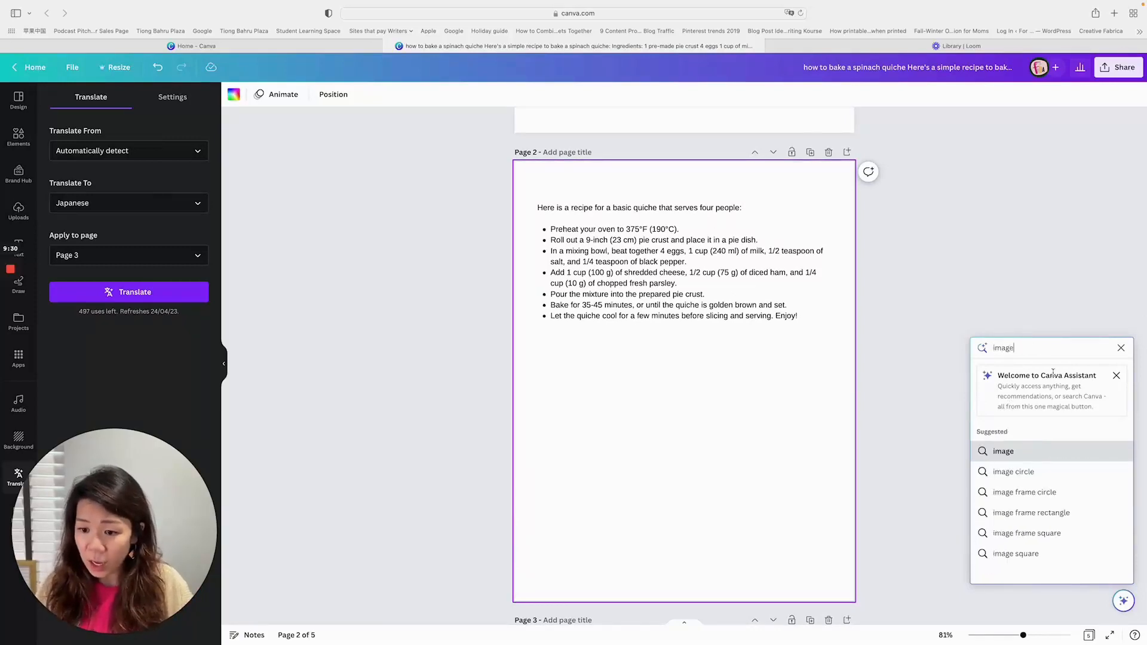
{"action": "key", "text": "BackSpace"}
{"action": "key", "text": "BackSpace"}
{"action": "key", "text": "BackSpace"}
{"action": "key", "text": "BackSpace"}
{"action": "key", "text": "Escape"}
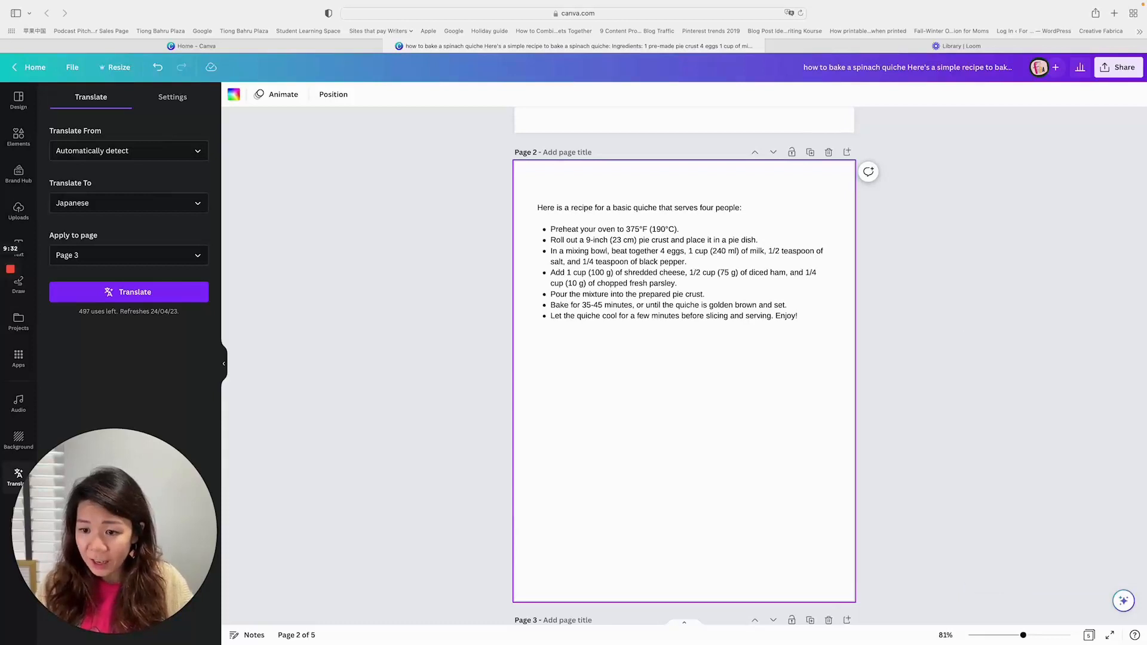
- Search Canva Assistant for "text to image", look through the results, and close the assistant
{"action": "left_click", "coordinate": [1123, 600]}
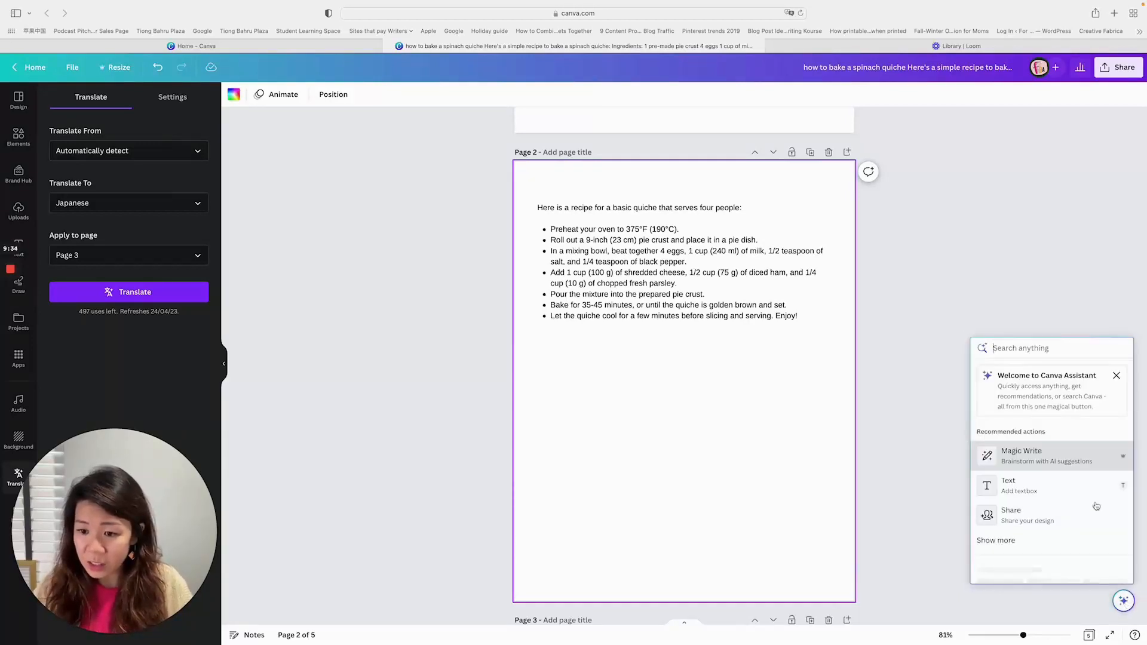
{"action": "type", "text": "te"}
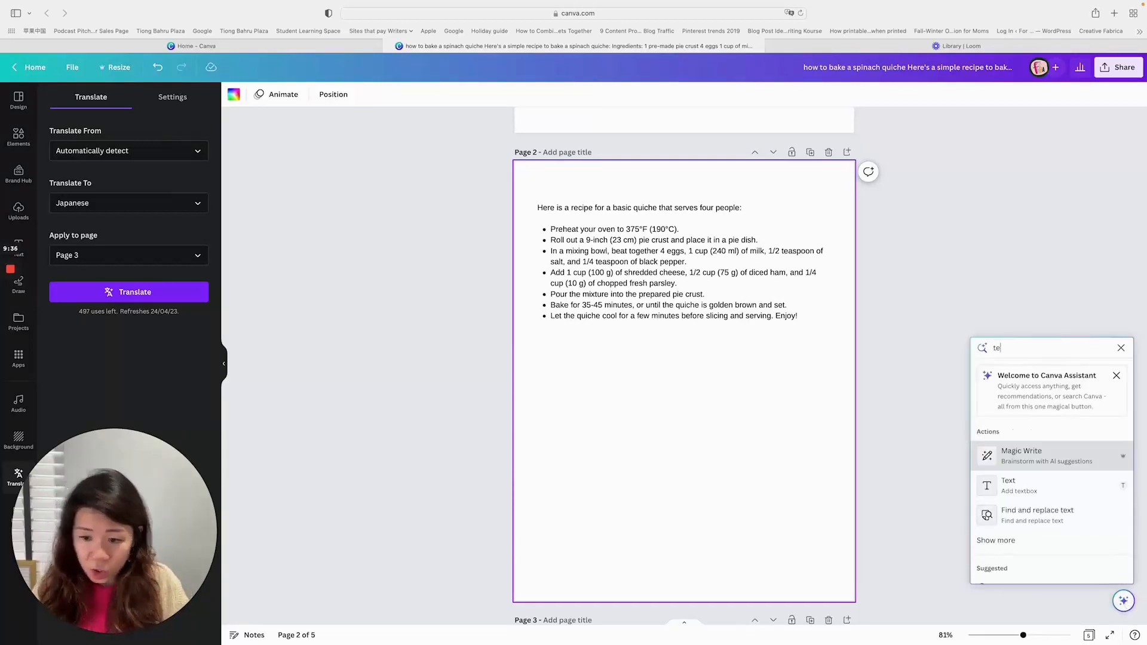
{"action": "type", "text": "xt to i"}
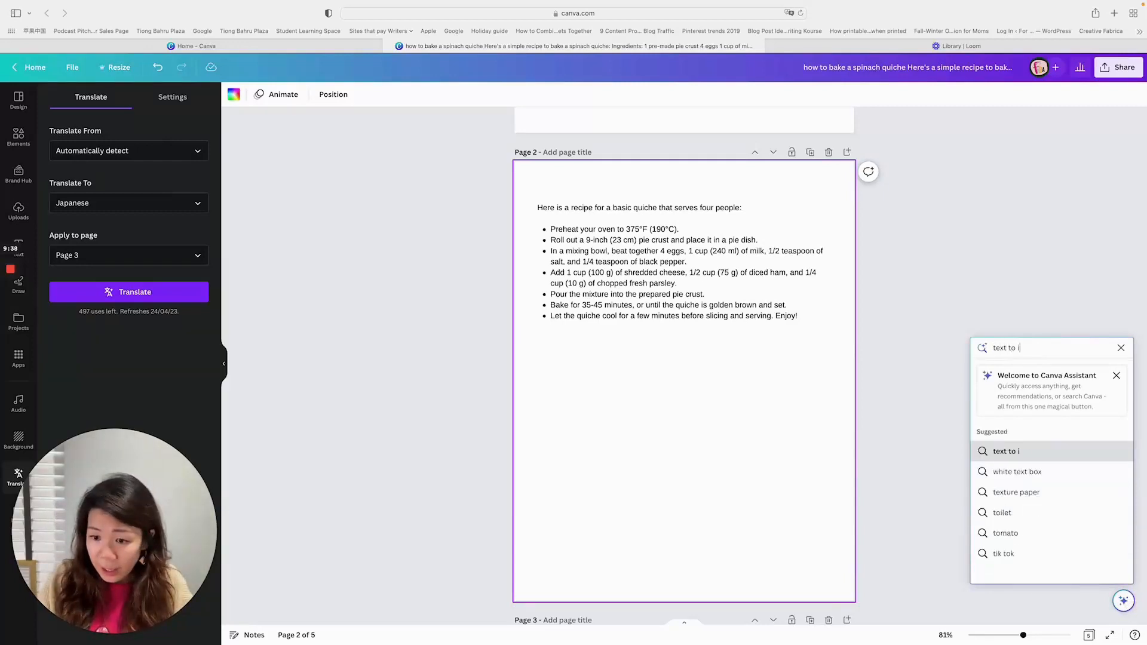
{"action": "type", "text": "mage"}
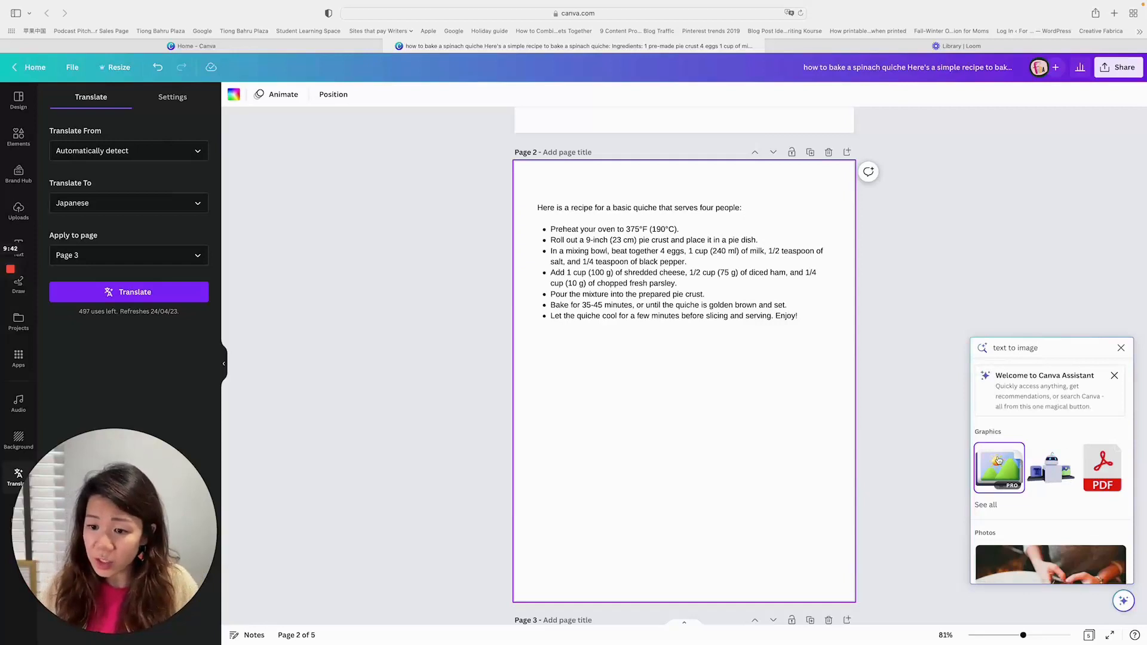
{"action": "scroll", "coordinate": [1052, 472], "scroll_direction": "down", "scroll_amount": 5}
{"action": "scroll", "coordinate": [1069, 466], "scroll_direction": "up", "scroll_amount": 5}
{"action": "left_click", "coordinate": [951, 385]}
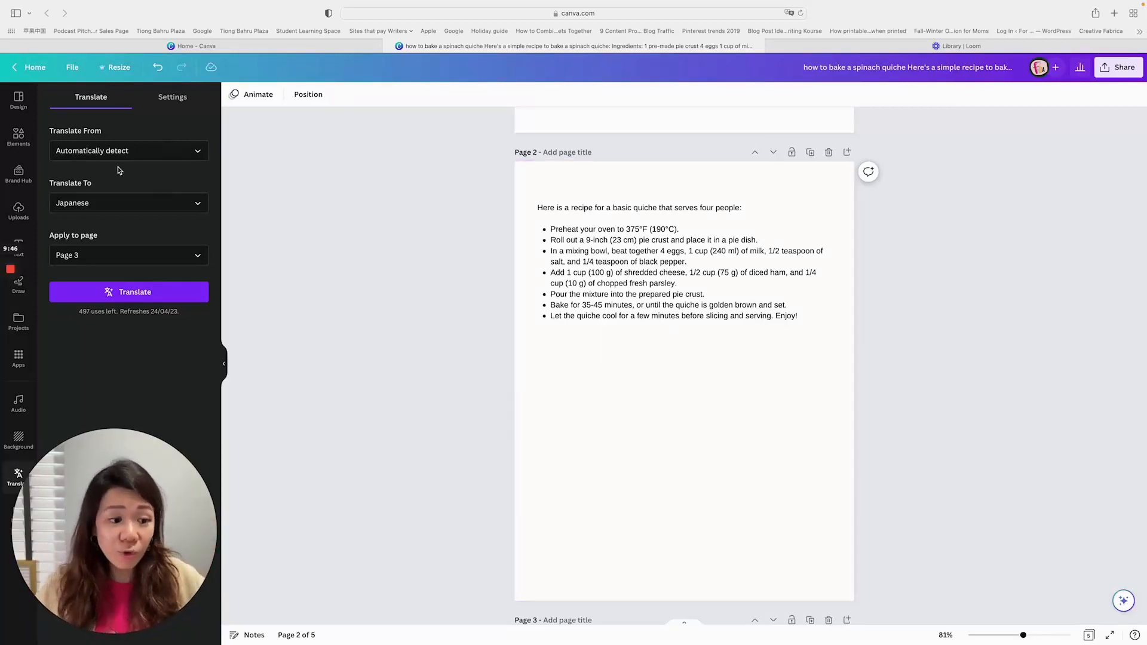
- Find the Text to Image app among the Canva apps and start using it
{"action": "left_click_drag", "start_coordinate": [103, 459], "coordinate": [197, 420]}
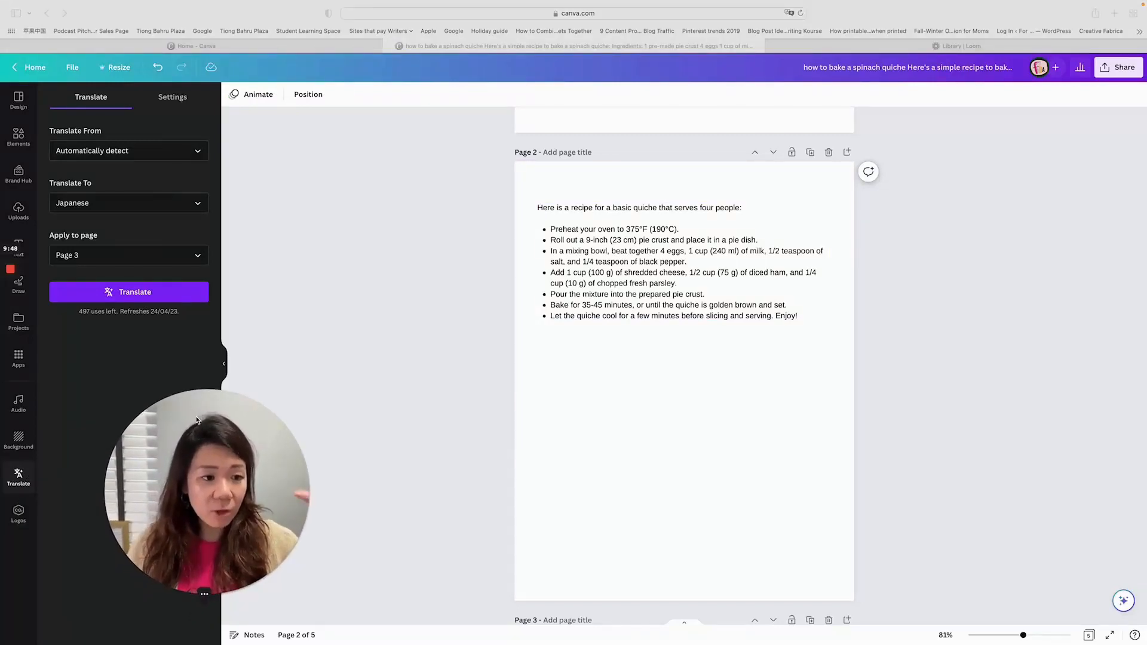
{"action": "left_click", "coordinate": [22, 143]}
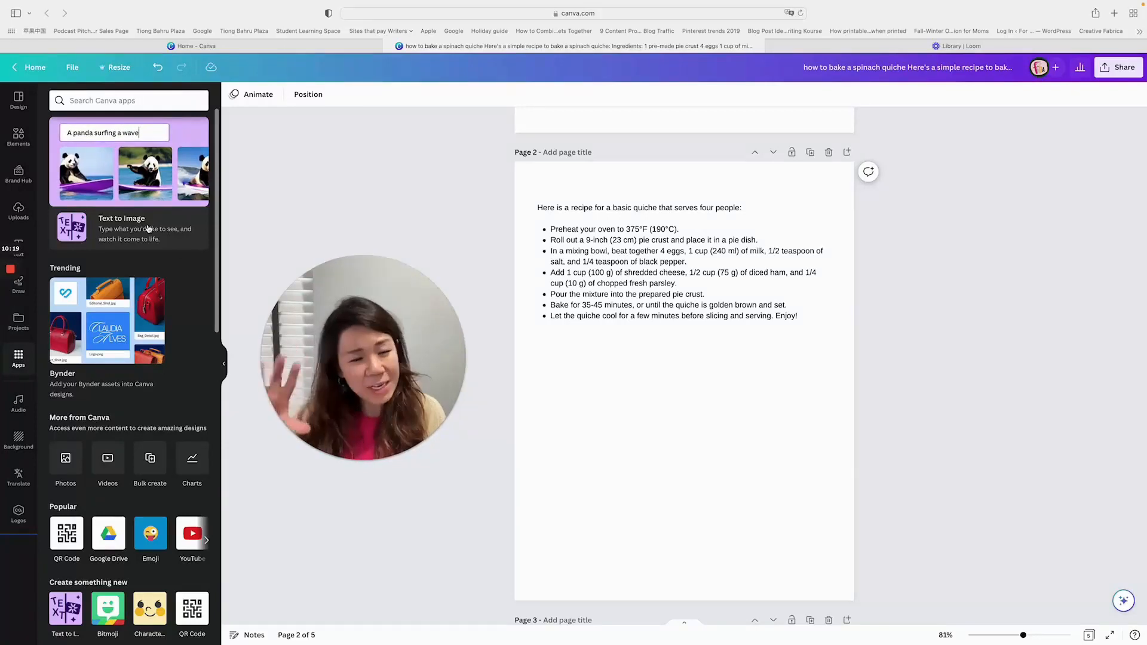
{"action": "scroll", "coordinate": [146, 227], "scroll_direction": "down", "scroll_amount": 8}
{"action": "scroll", "coordinate": [141, 223], "scroll_direction": "up", "scroll_amount": 2}
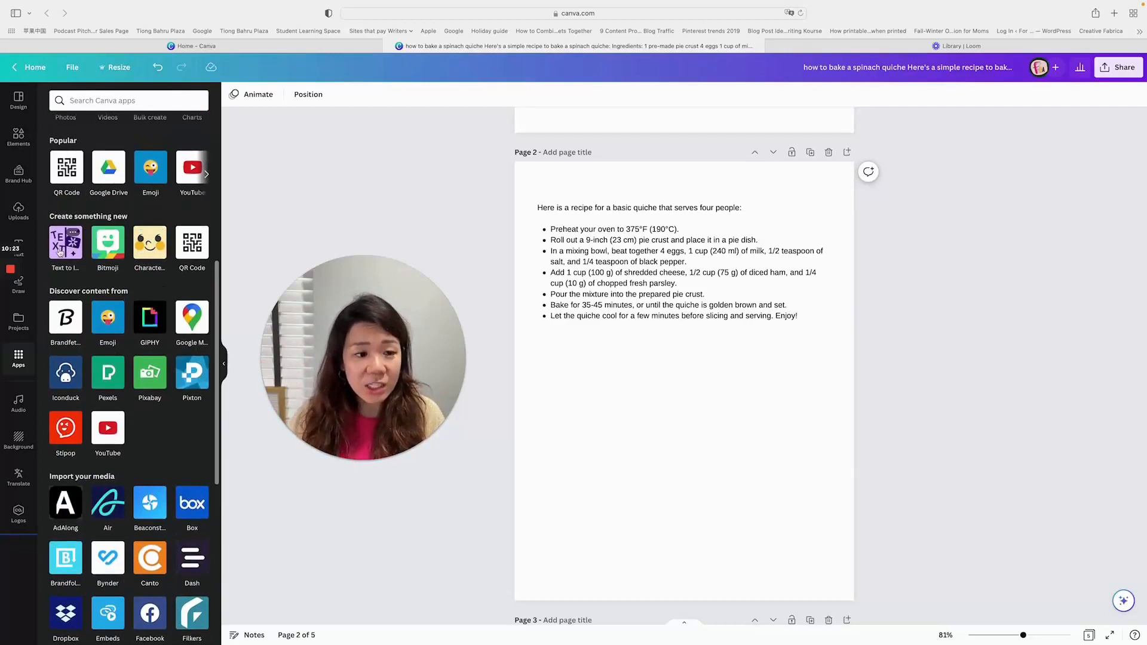
{"action": "left_click", "coordinate": [76, 228]}
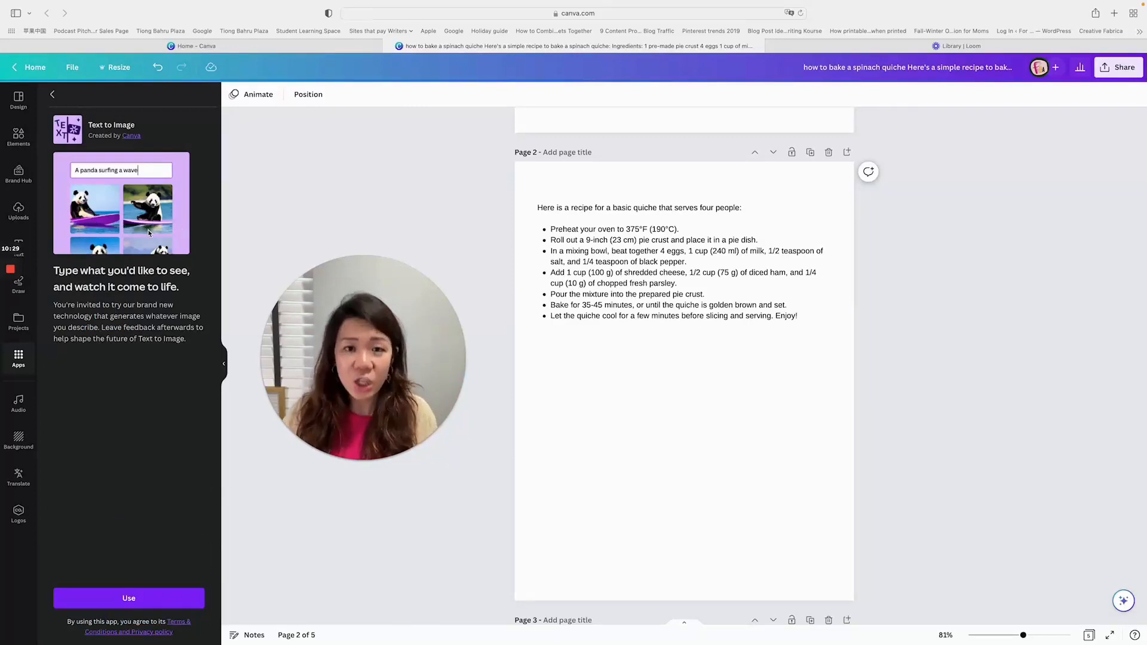
{"action": "left_click", "coordinate": [138, 597]}
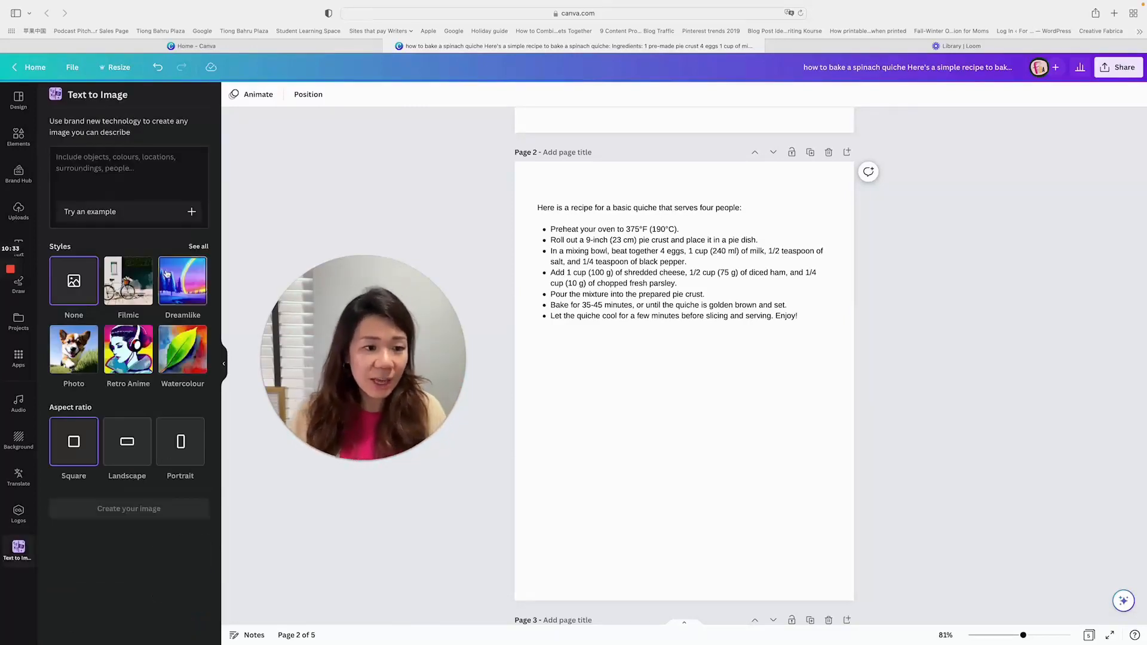
- Enter the image description "spinach quiche on a dining table well decorated"
{"action": "left_click", "coordinate": [138, 169]}
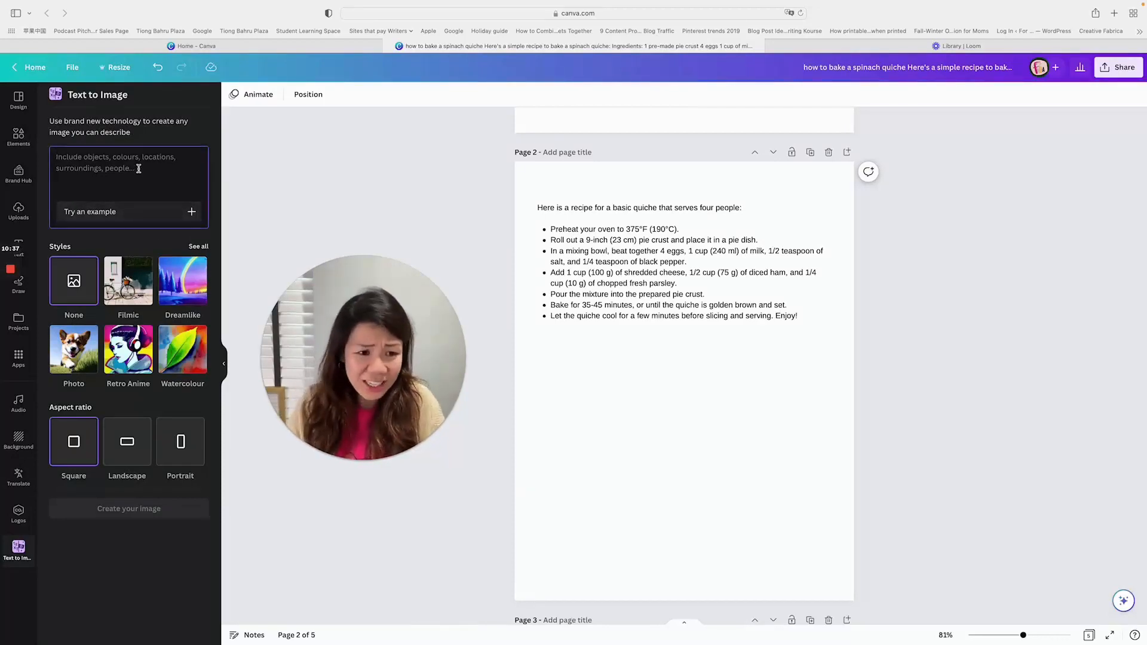
{"action": "type", "text": "spinach quiche on a lo"}
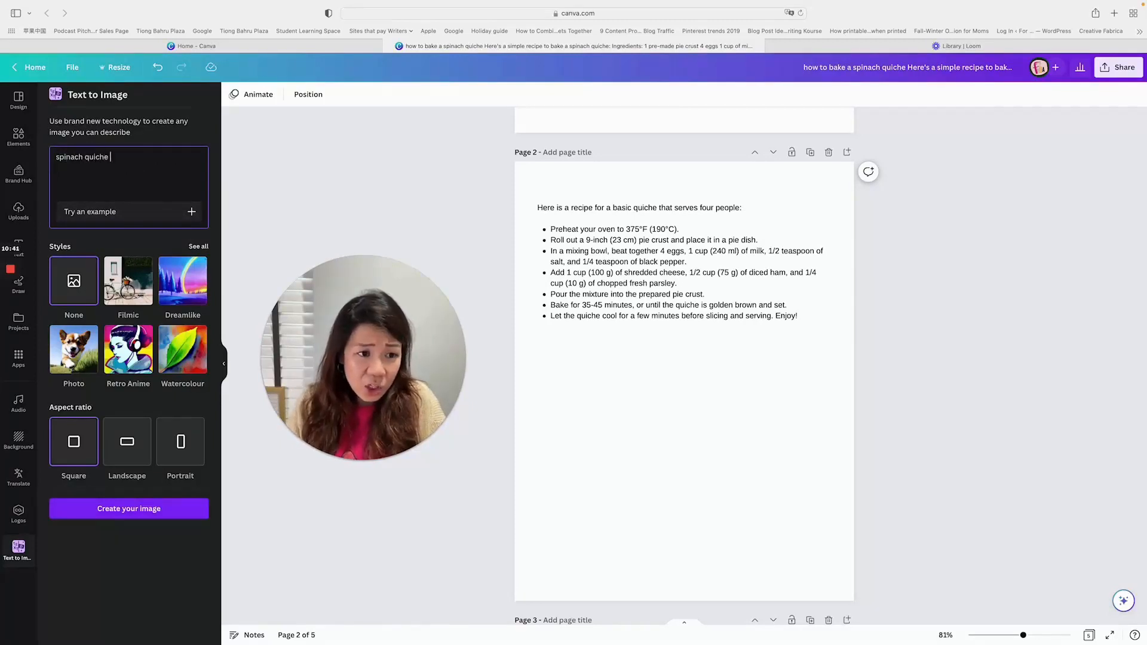
{"action": "key", "text": "BackSpace"}
{"action": "key", "text": "BackSpace"}
{"action": "type", "text": "dingi"}
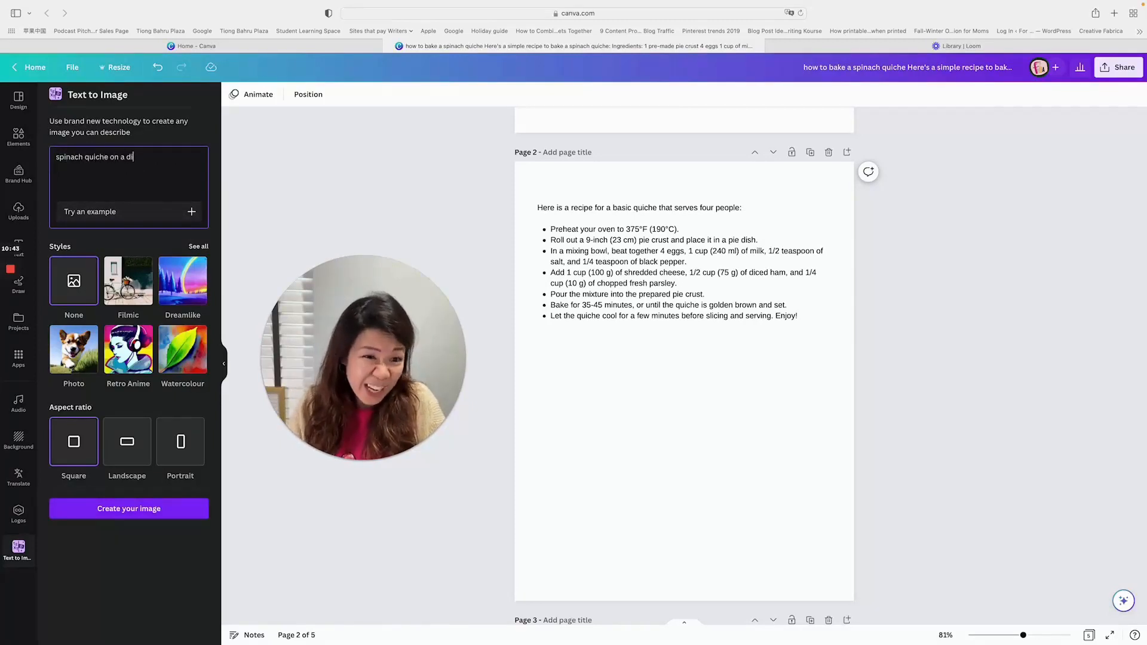
{"action": "key", "text": "BackSpace"}
{"action": "key", "text": "BackSpace"}
{"action": "type", "text": "ing table well dora"}
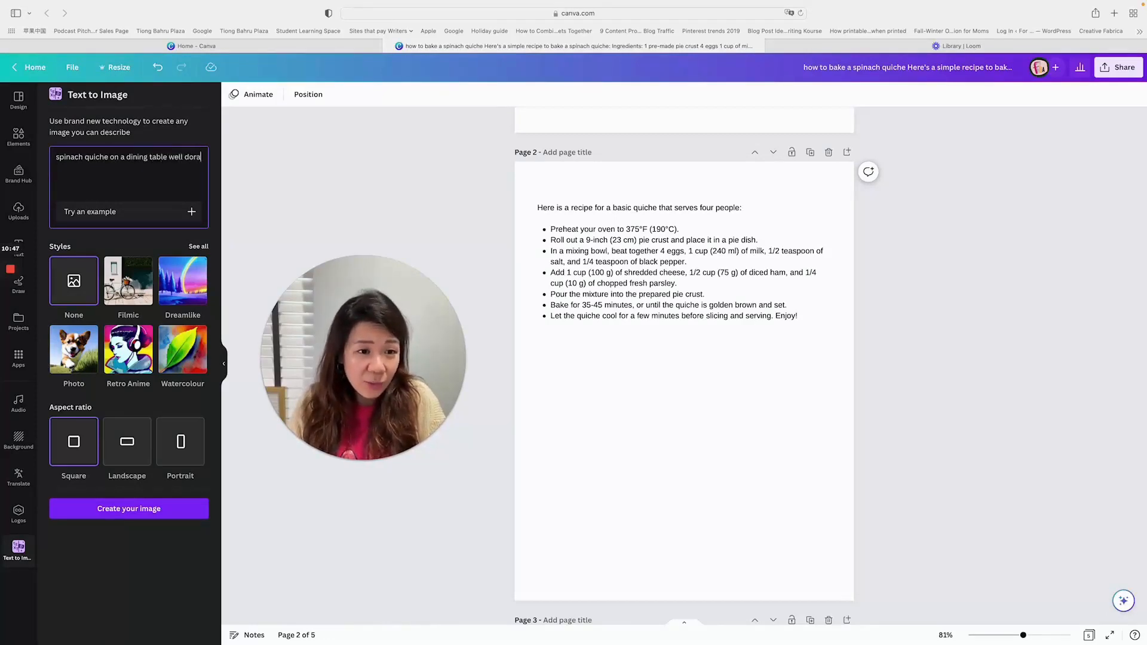
{"action": "key", "text": "BackSpace"}
{"action": "key", "text": "BackSpace"}
{"action": "key", "text": "BackSpace"}
{"action": "type", "text": "ecroate"}
{"action": "key", "text": "BackSpace"}
{"action": "key", "text": "BackSpace"}
{"action": "key", "text": "BackSpace"}
{"action": "key", "text": "BackSpace"}
{"action": "key", "text": "BackSpace"}
{"action": "key", "text": "BackSpace"}
{"action": "type", "text": "corte"}
{"action": "key", "text": "BackSpace"}
{"action": "key", "text": "BackSpace"}
{"action": "type", "text": "ated"}
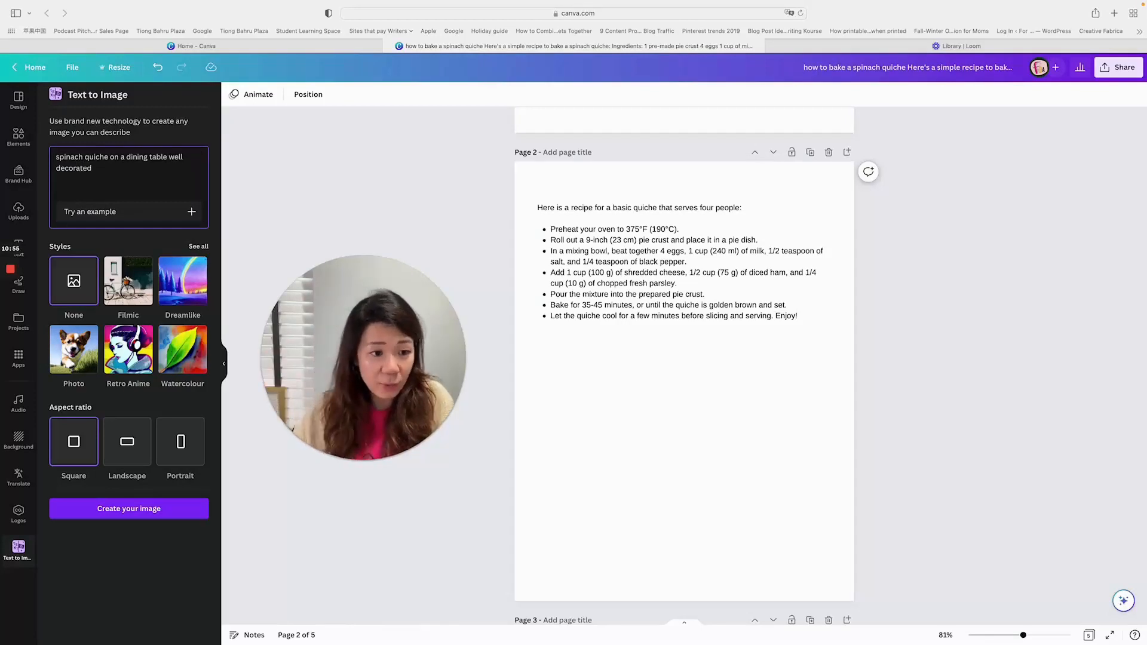
- Choose the Photo style after browsing the full style list, and generate the images in the square aspect ratio
{"action": "left_click", "coordinate": [73, 356]}
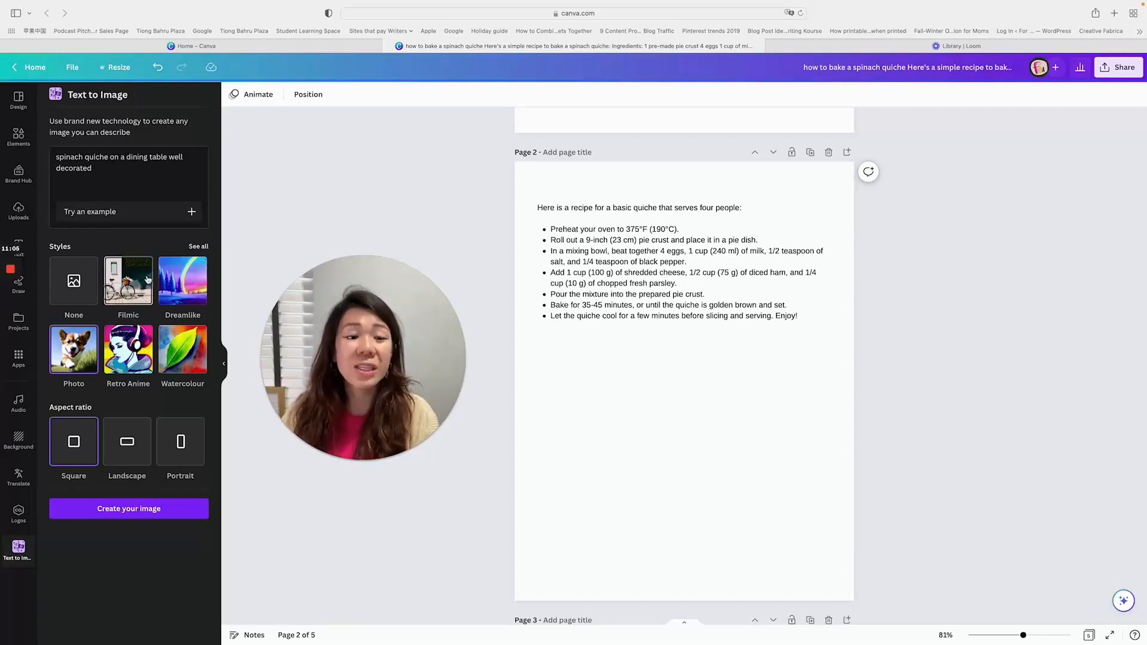
{"action": "left_click", "coordinate": [197, 246]}
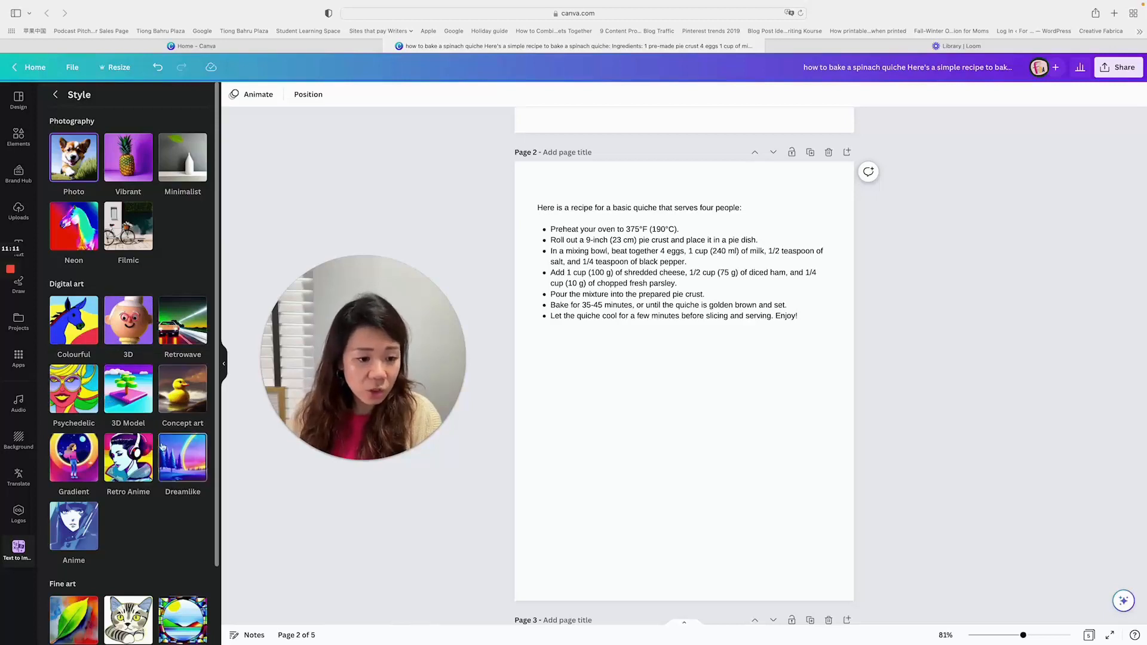
{"action": "scroll", "coordinate": [102, 465], "scroll_direction": "down", "scroll_amount": 2}
{"action": "scroll", "coordinate": [103, 574], "scroll_direction": "up", "scroll_amount": 2}
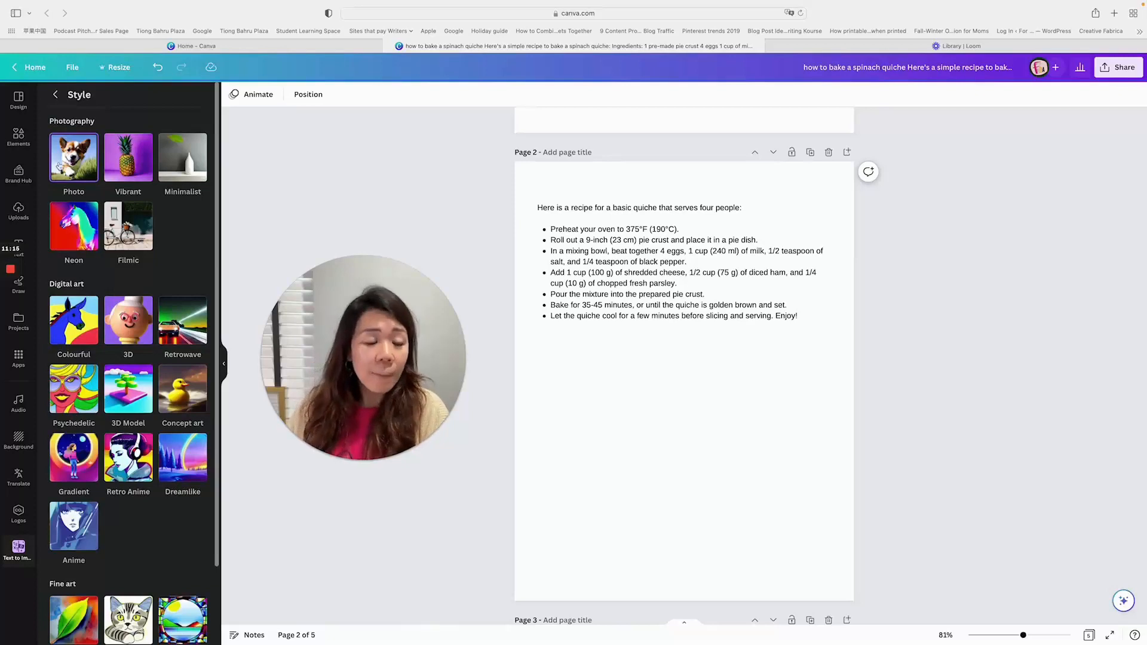
{"action": "left_click", "coordinate": [56, 96]}
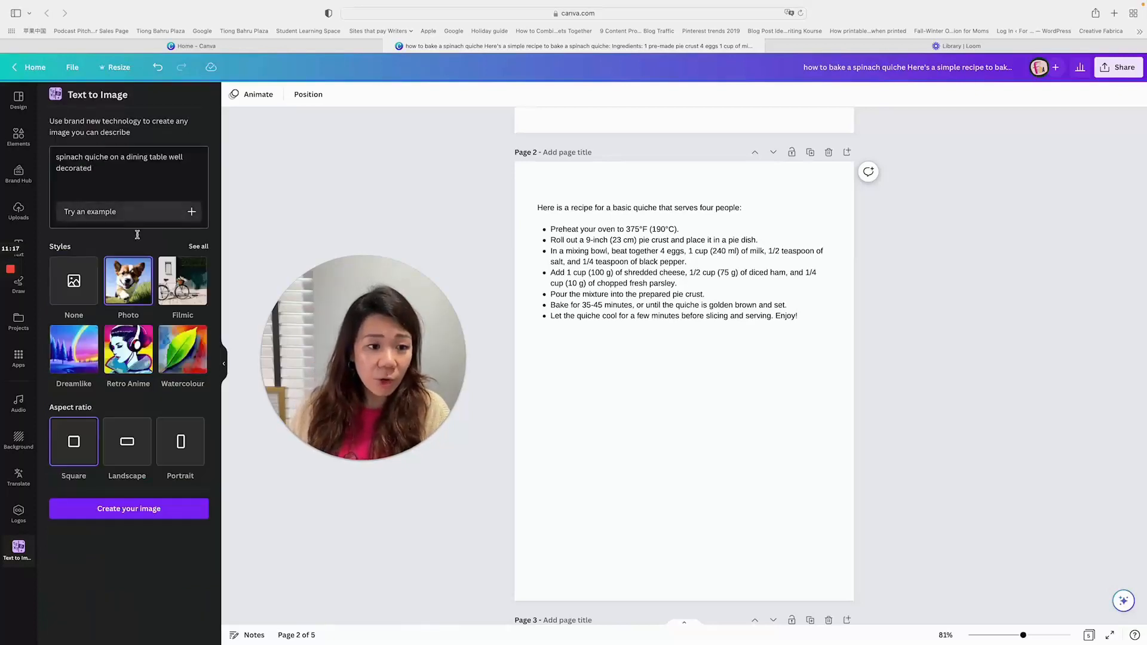
{"action": "left_click", "coordinate": [163, 516]}
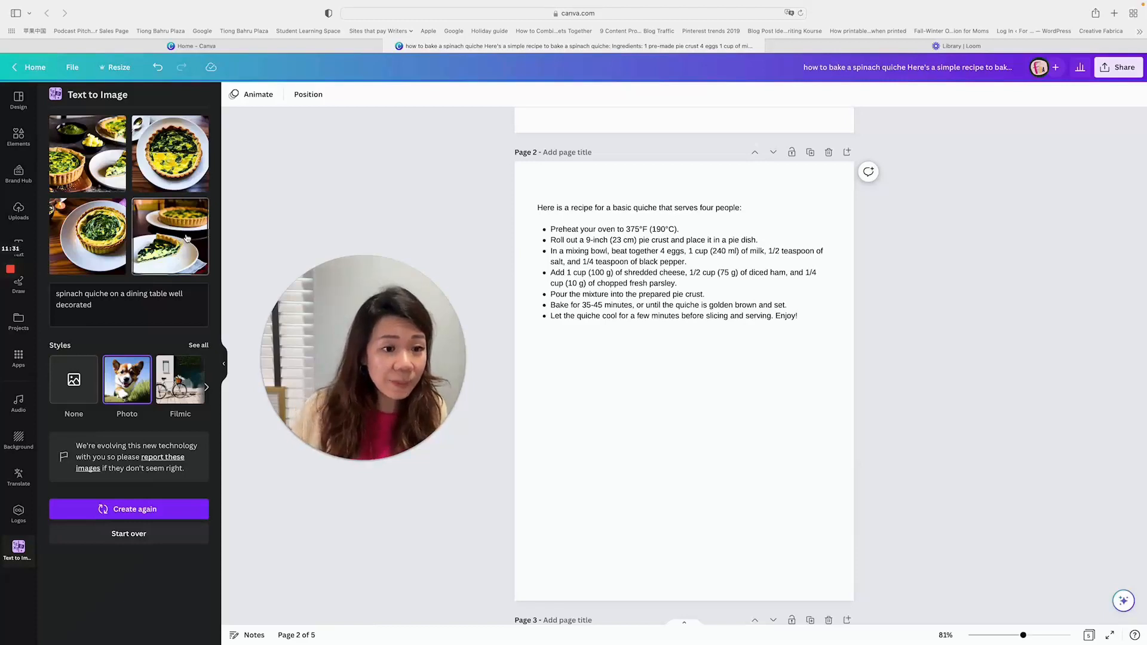
- Insert the generated image of a quiche slice on a plate and position it below the recipe text on page 2
{"action": "left_click", "coordinate": [149, 240]}
{"action": "left_click_drag", "start_coordinate": [721, 398], "coordinate": [722, 457]}
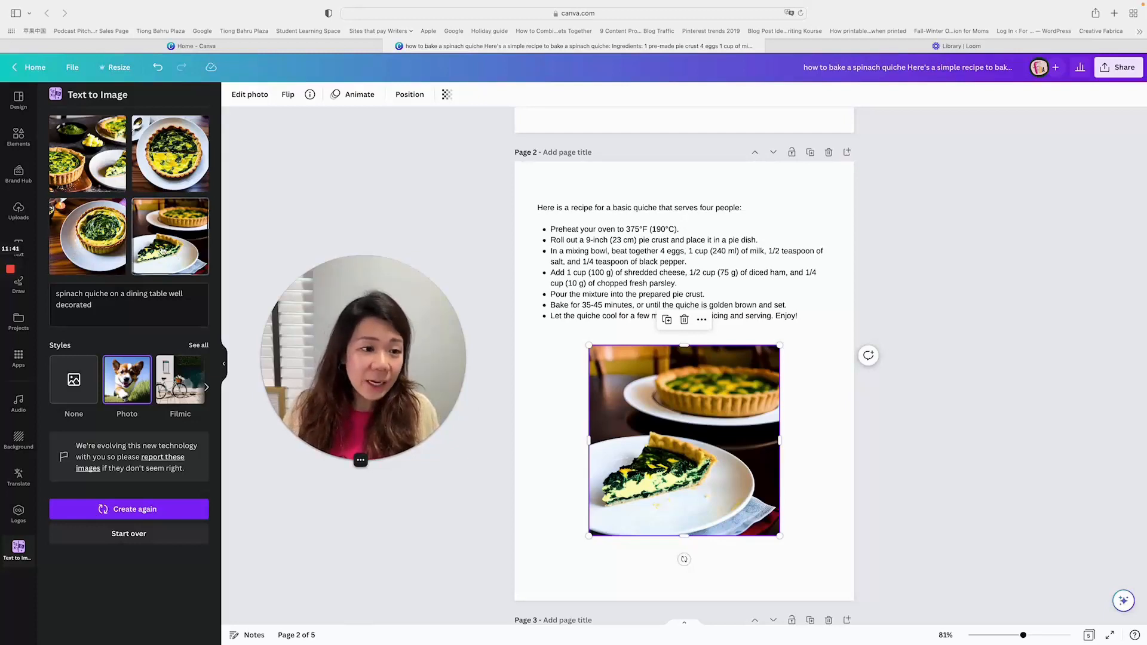
{"action": "mouse_move", "coordinate": [656, 438]}
{"action": "left_mouse_down"}
{"action": "mouse_move", "coordinate": [674, 440]}
{"action": "mouse_move", "coordinate": [651, 433]}
{"action": "left_mouse_up"}
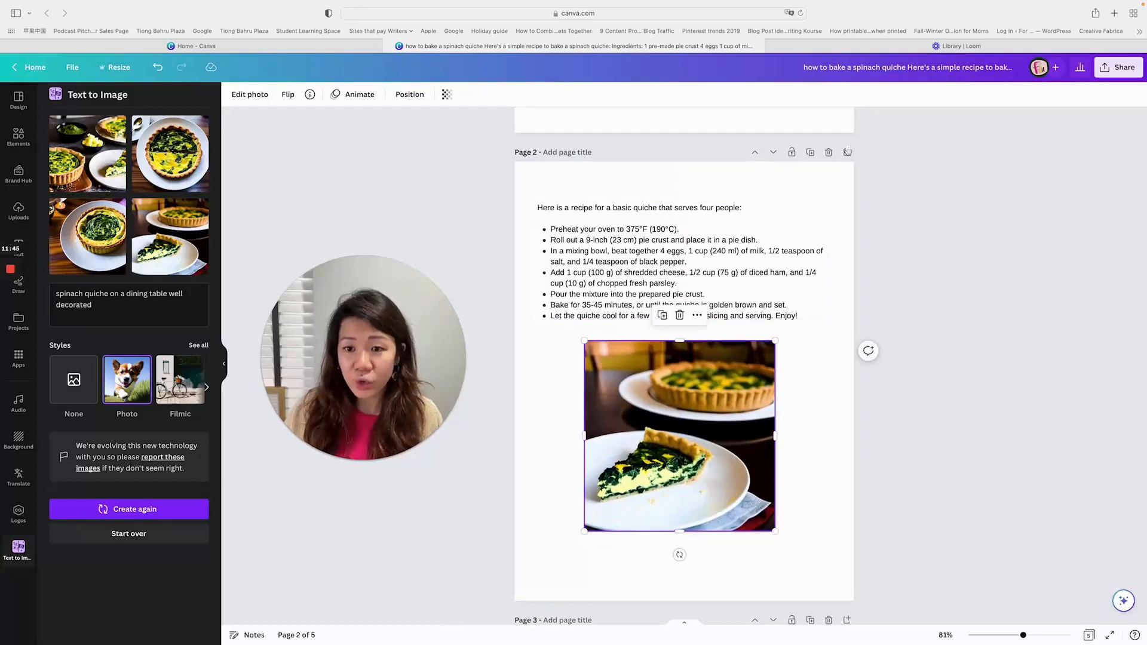
- Add a blank page after page 2, place the generated image of quiches with two black bowls on it, and view all image styles
{"action": "left_click", "coordinate": [847, 152]}
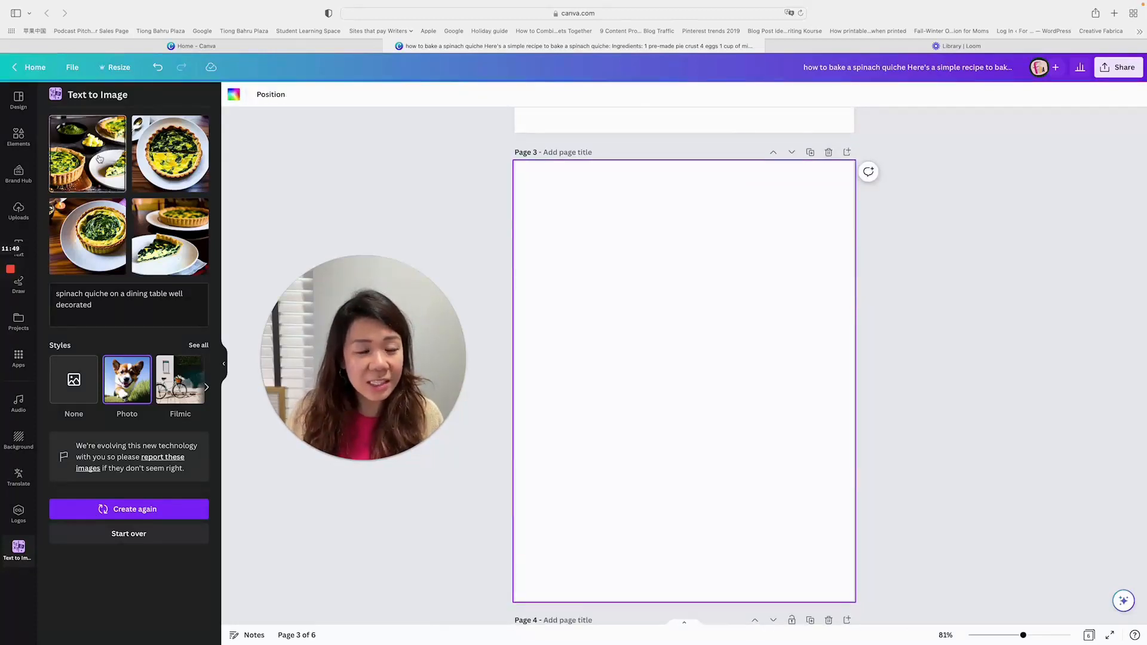
{"action": "left_click", "coordinate": [100, 157]}
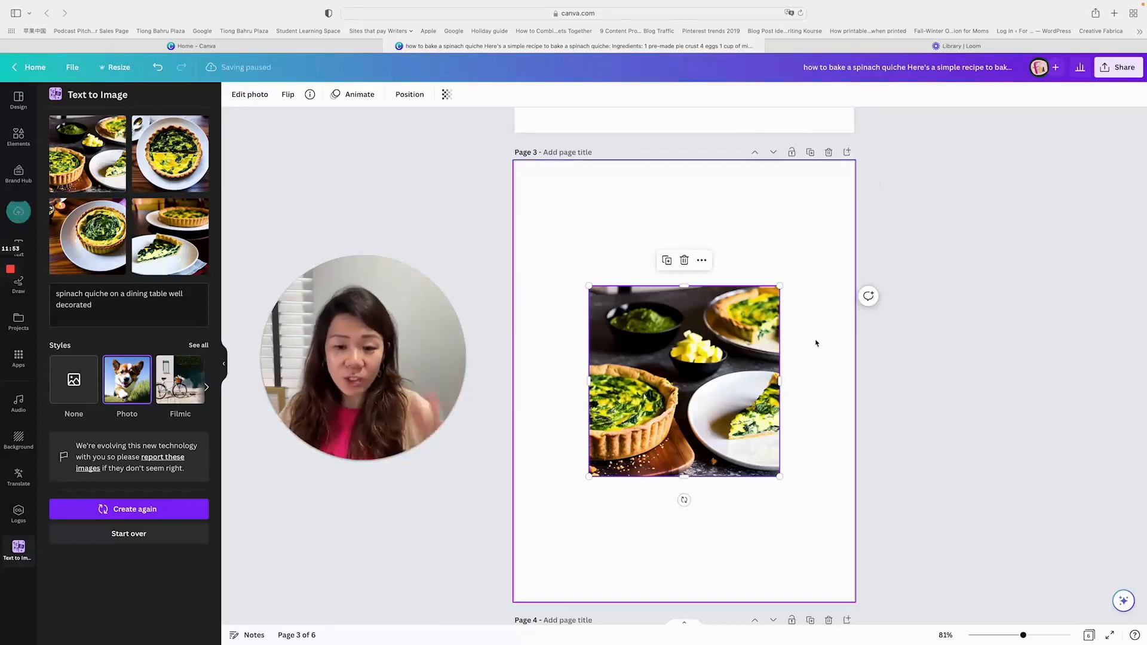
{"action": "left_click_drag", "start_coordinate": [766, 320], "coordinate": [765, 298]}
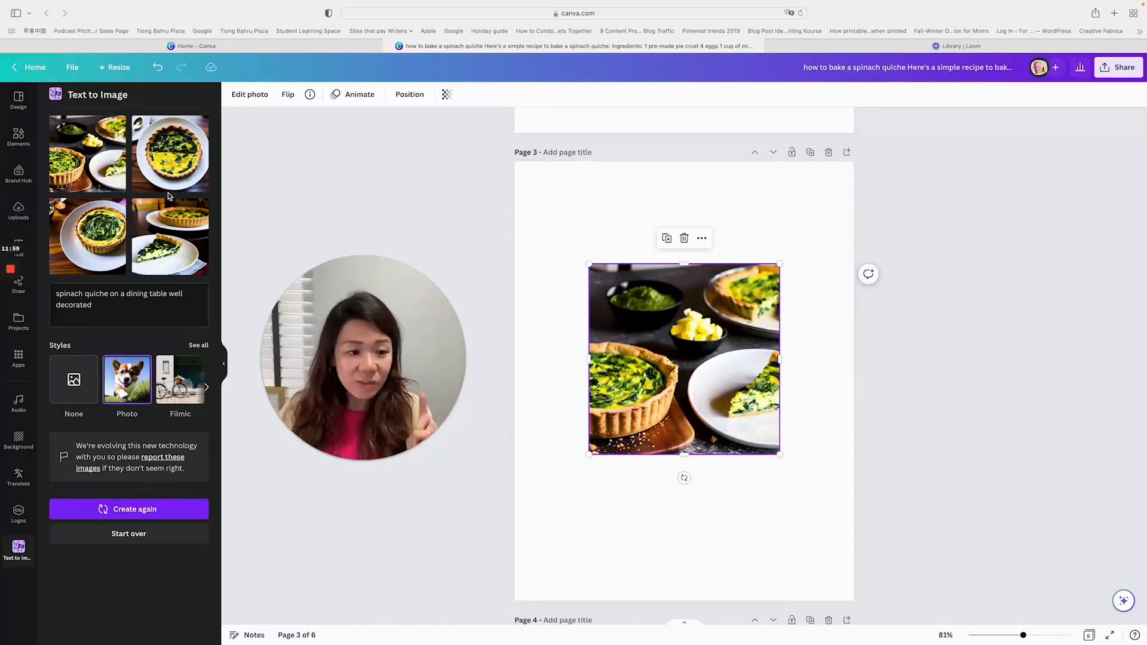
{"action": "left_click", "coordinate": [197, 346]}
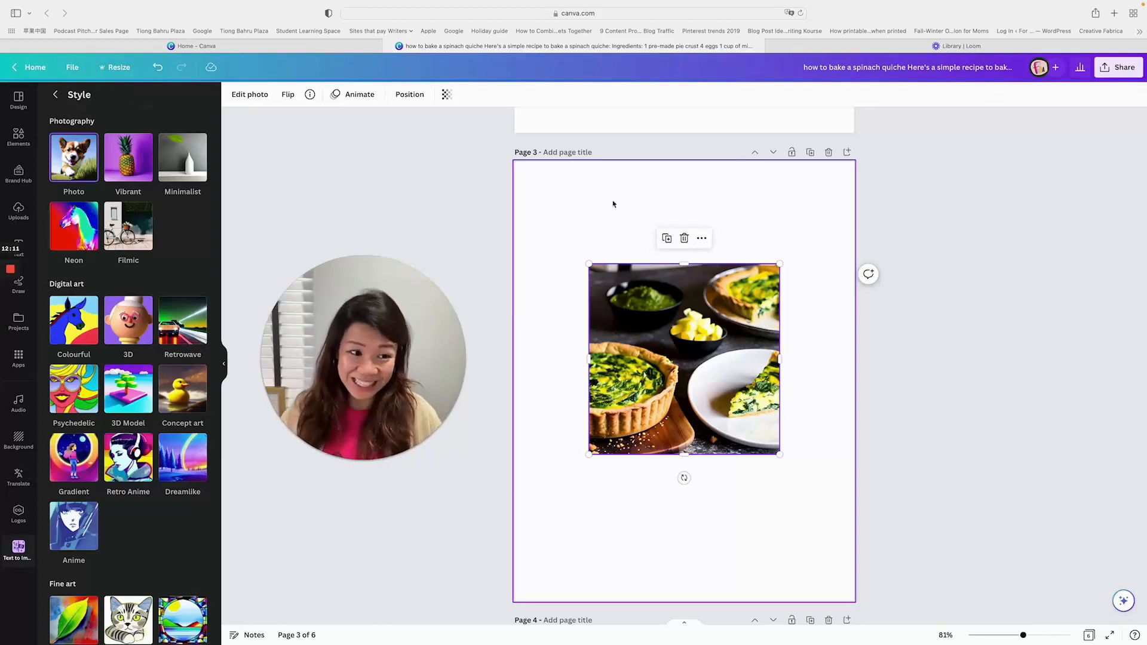
- Erase the crumb beside the white plate and the crumbs on the wooden board from the page 3 photo with Magic Eraser
{"action": "left_click", "coordinate": [258, 96]}
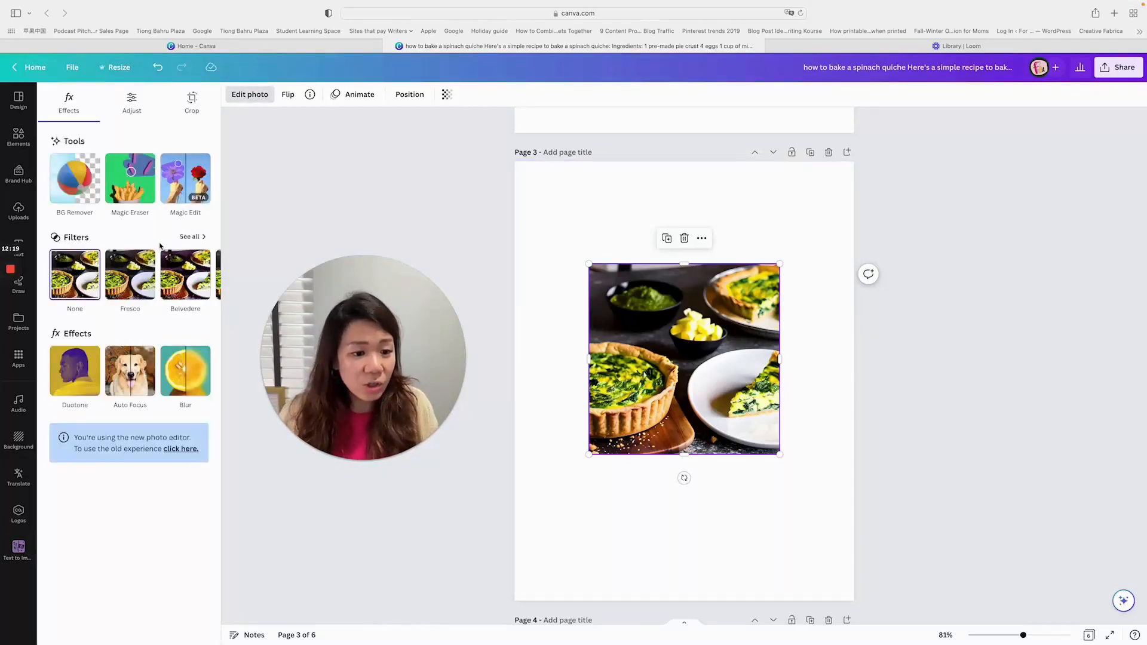
{"action": "left_click", "coordinate": [142, 184]}
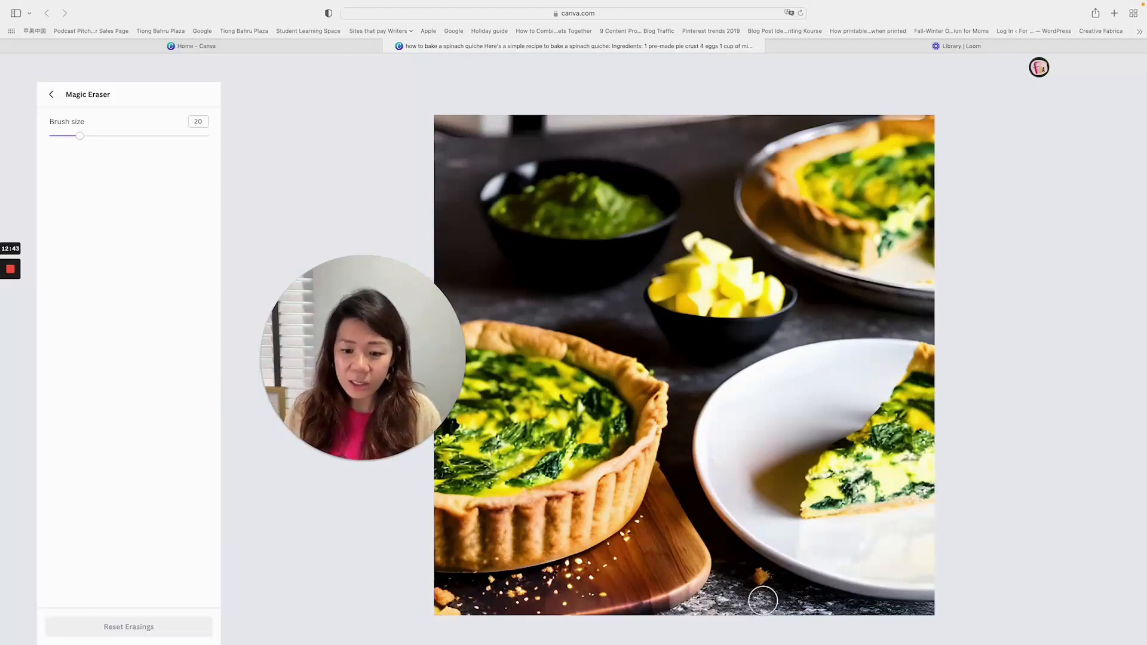
{"action": "left_click", "coordinate": [762, 581]}
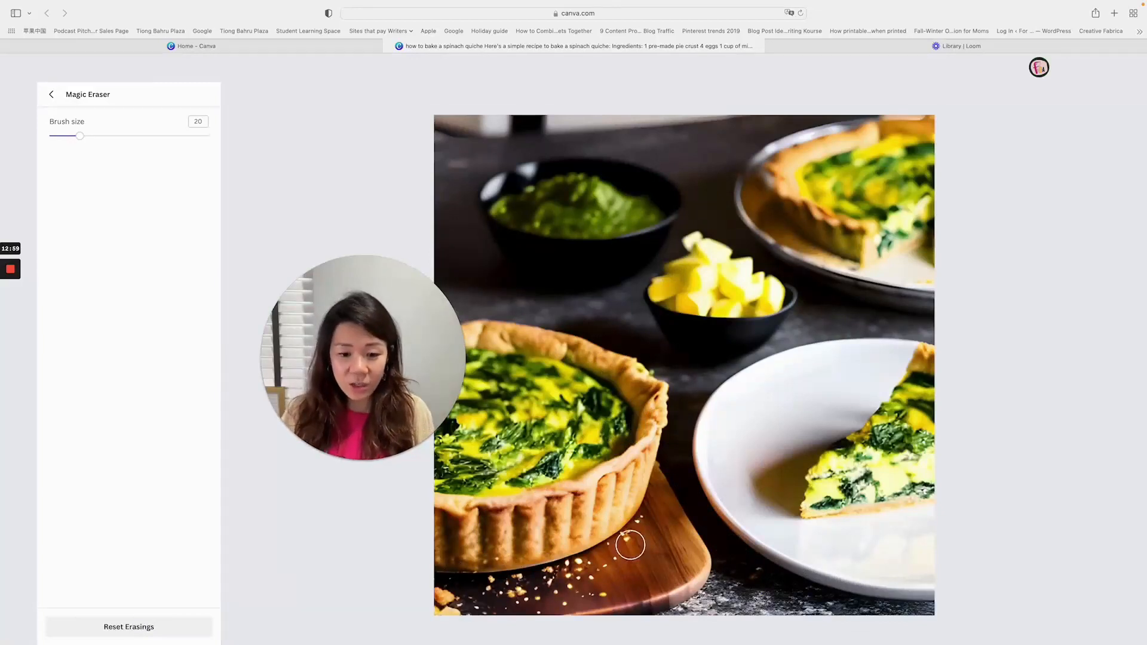
{"action": "mouse_move", "coordinate": [437, 600]}
{"action": "left_mouse_down"}
{"action": "mouse_move", "coordinate": [554, 589]}
{"action": "mouse_move", "coordinate": [618, 563]}
{"action": "left_mouse_up"}
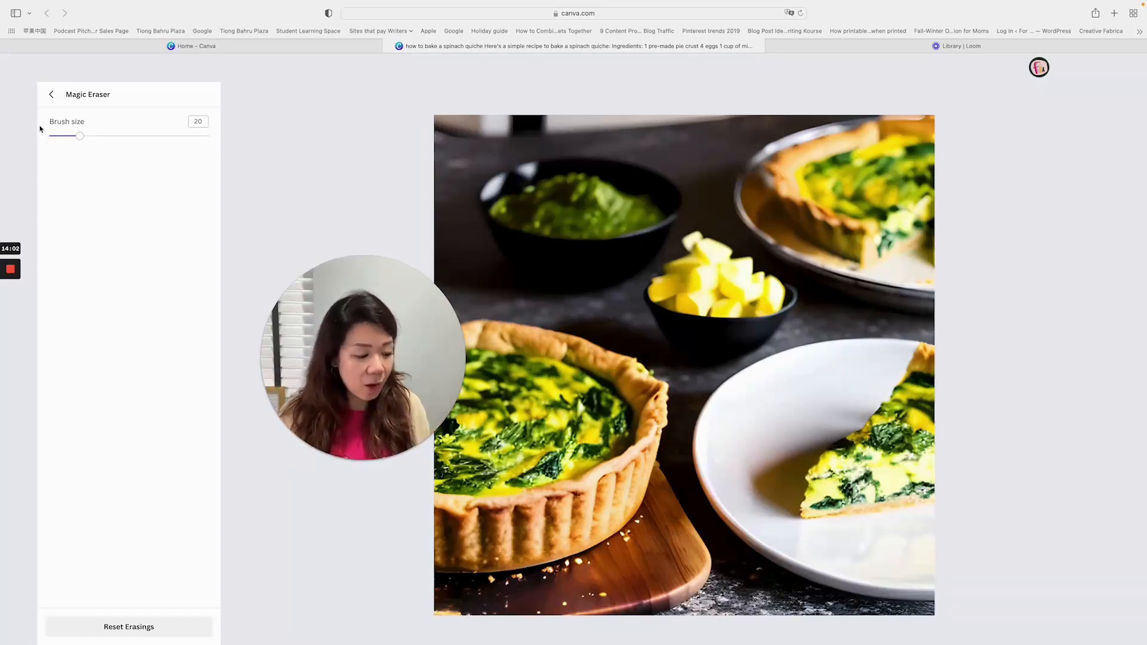
{"action": "left_click", "coordinate": [50, 94]}
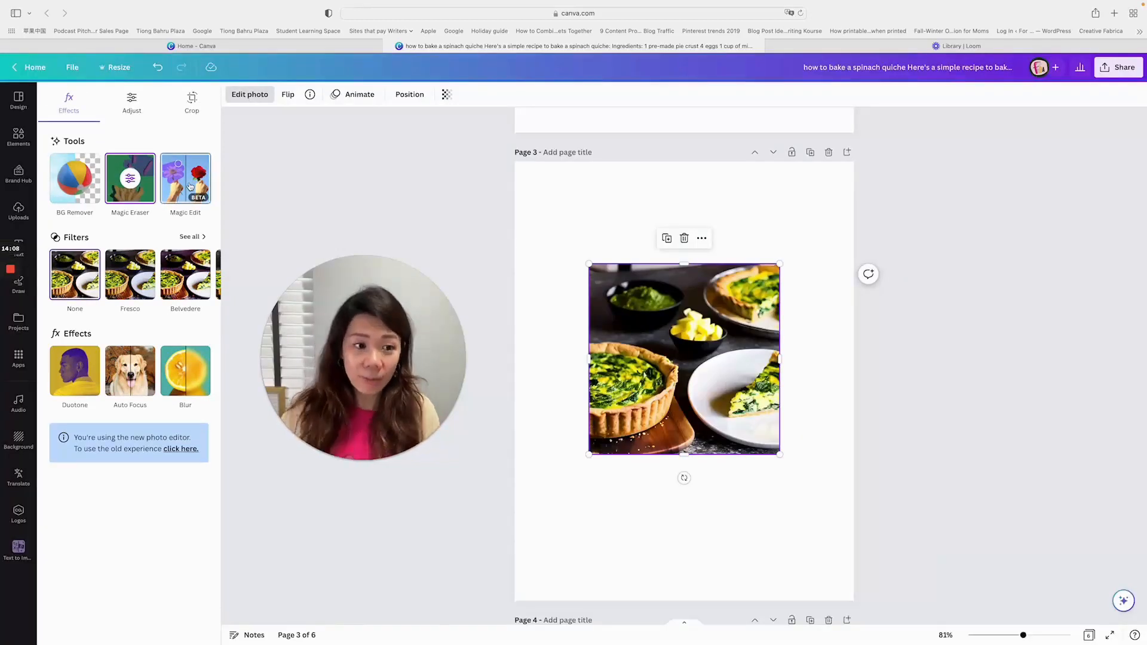
- Use Magic Edit on the photo instead of Magic Eraser and brush over the bowl of yellow cubes as the area to replace
{"action": "left_click", "coordinate": [190, 186]}
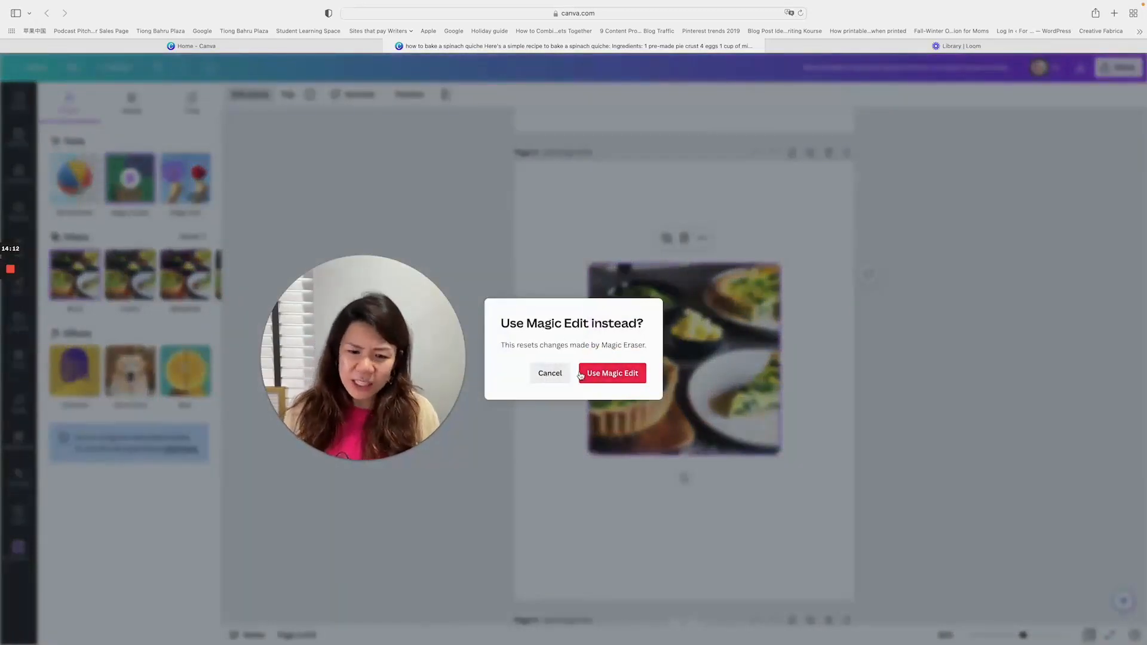
{"action": "left_click", "coordinate": [604, 374]}
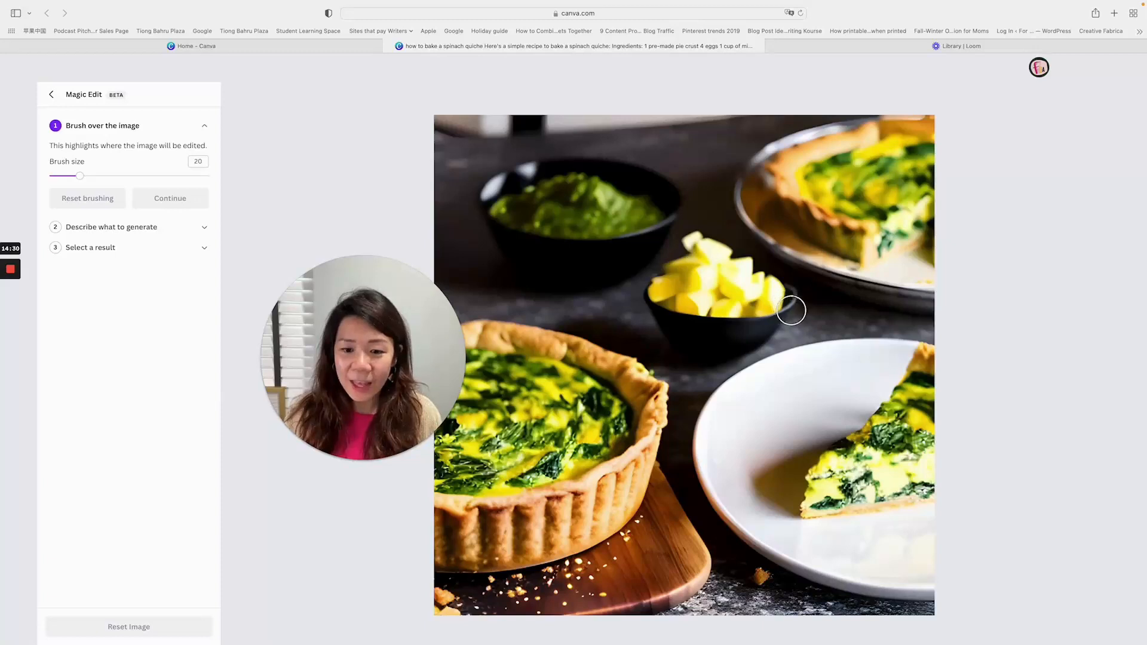
{"action": "mouse_move", "coordinate": [788, 305]}
{"action": "left_mouse_down"}
{"action": "mouse_move", "coordinate": [688, 237]}
{"action": "mouse_move", "coordinate": [650, 312]}
{"action": "mouse_move", "coordinate": [669, 341]}
{"action": "mouse_move", "coordinate": [711, 347]}
{"action": "mouse_move", "coordinate": [774, 323]}
{"action": "mouse_move", "coordinate": [772, 302]}
{"action": "mouse_move", "coordinate": [712, 302]}
{"action": "mouse_move", "coordinate": [686, 329]}
{"action": "mouse_move", "coordinate": [722, 329]}
{"action": "mouse_move", "coordinate": [755, 308]}
{"action": "mouse_move", "coordinate": [698, 270]}
{"action": "mouse_move", "coordinate": [681, 273]}
{"action": "mouse_move", "coordinate": [674, 324]}
{"action": "mouse_move", "coordinate": [698, 321]}
{"action": "mouse_move", "coordinate": [693, 291]}
{"action": "left_mouse_up"}
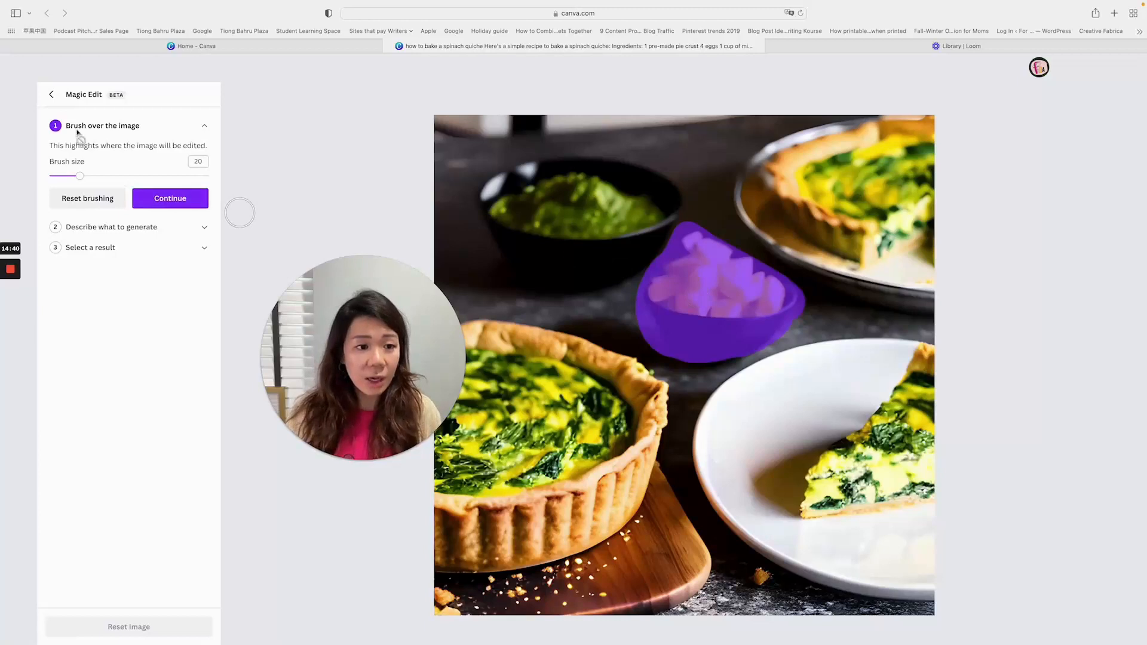
{"action": "left_click", "coordinate": [165, 200]}
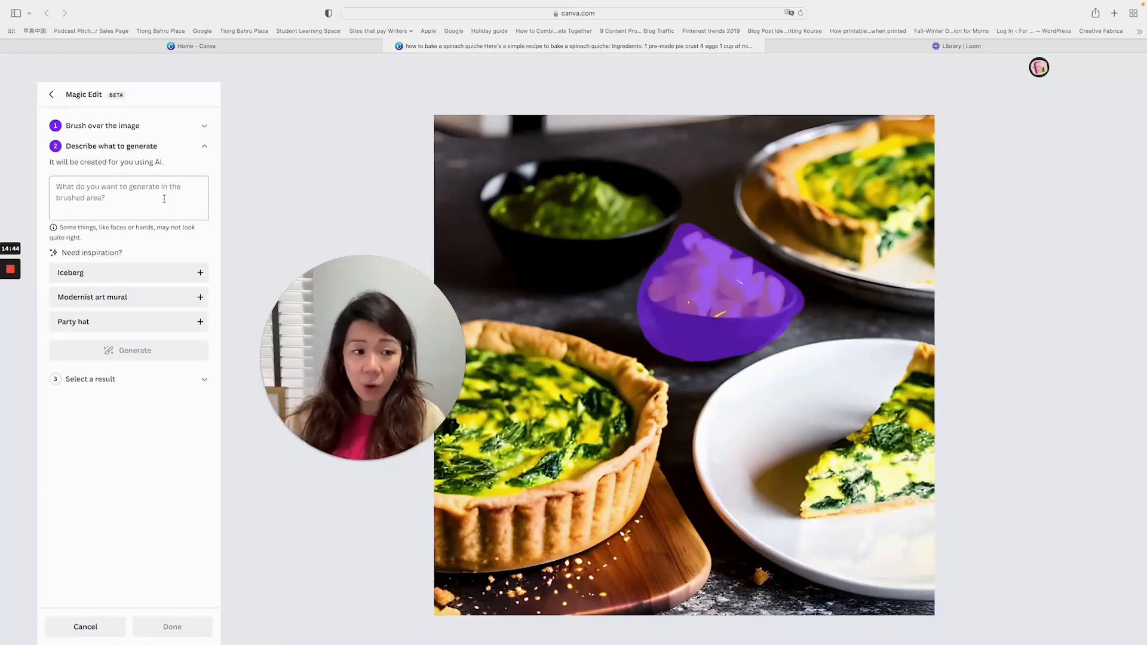
- Generate a "small sunflower" in the brushed area and apply the first result to the photo
{"action": "left_click", "coordinate": [164, 199]}
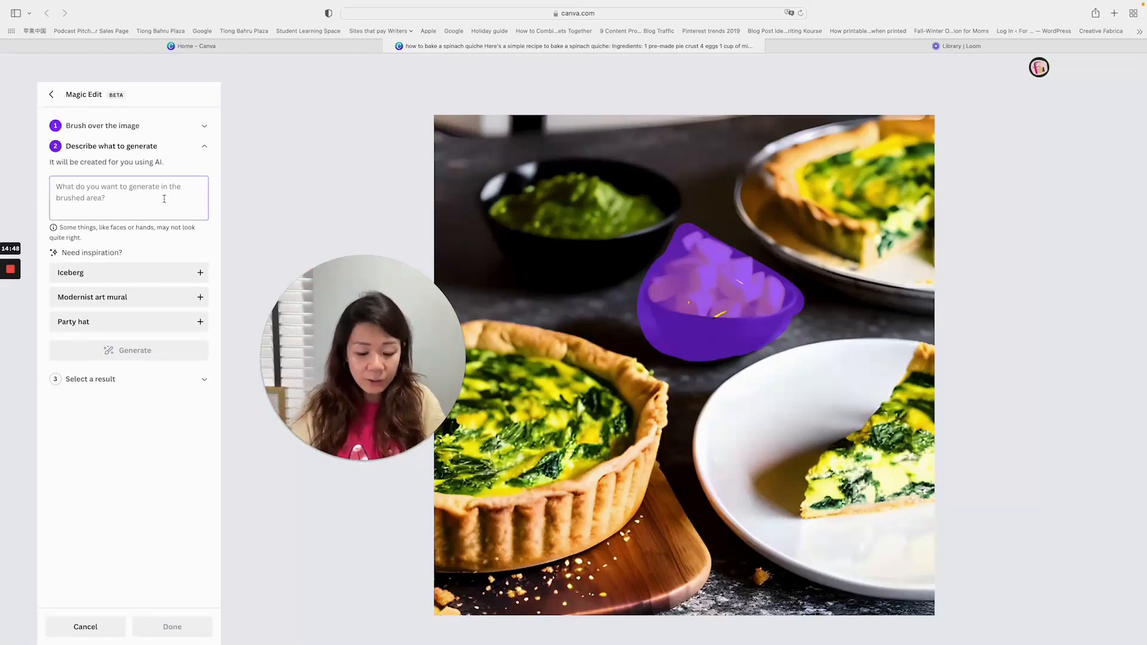
{"action": "type", "text": "sunflower"}
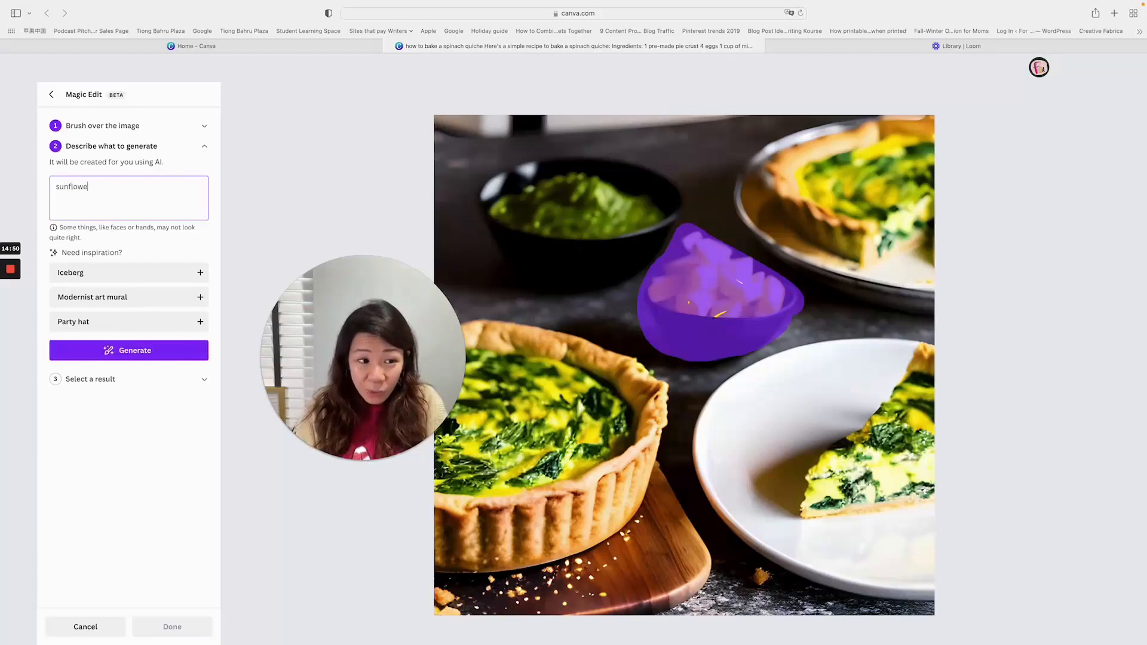
{"action": "left_click", "coordinate": [55, 186]}
{"action": "type", "text": "small"}
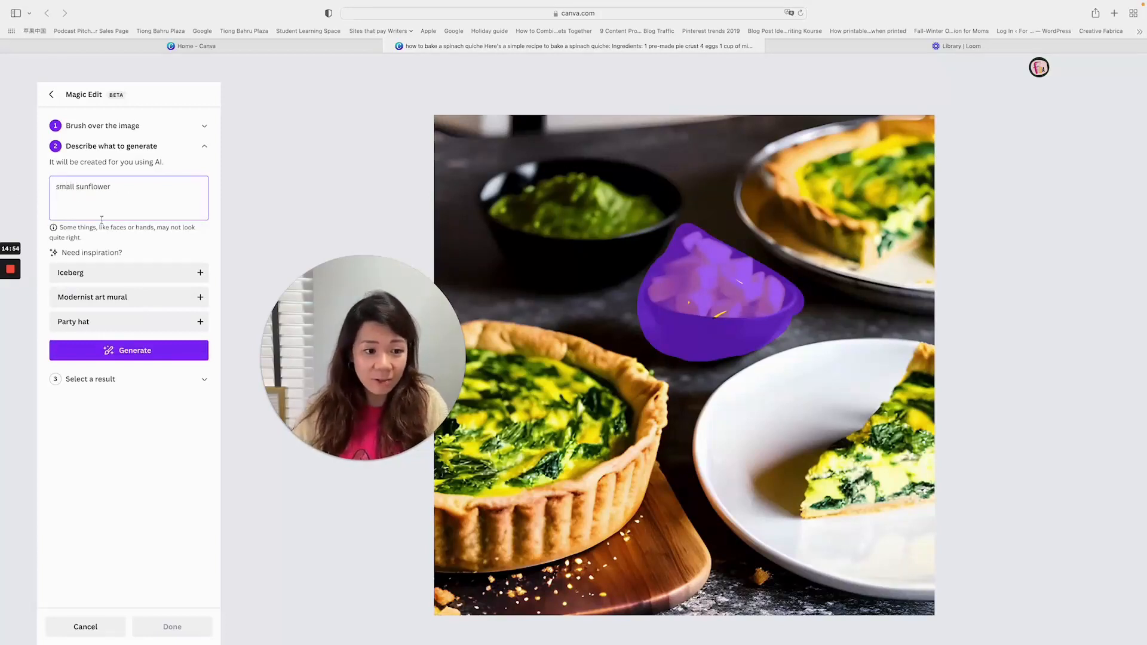
{"action": "left_click", "coordinate": [141, 349]}
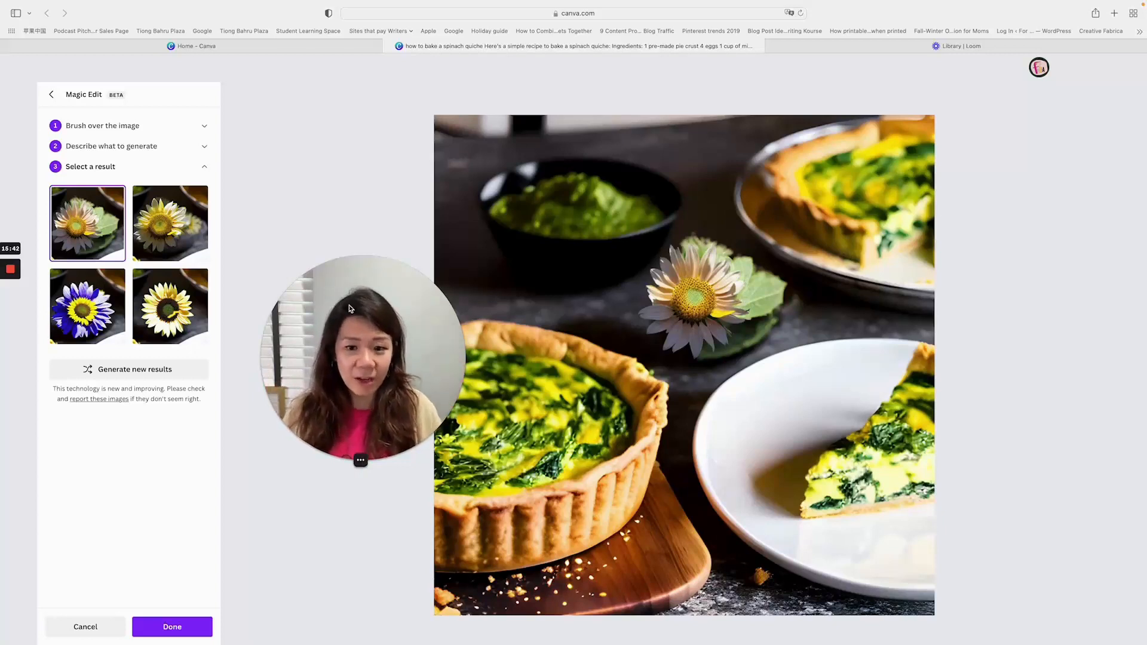
{"action": "left_click", "coordinate": [206, 628]}
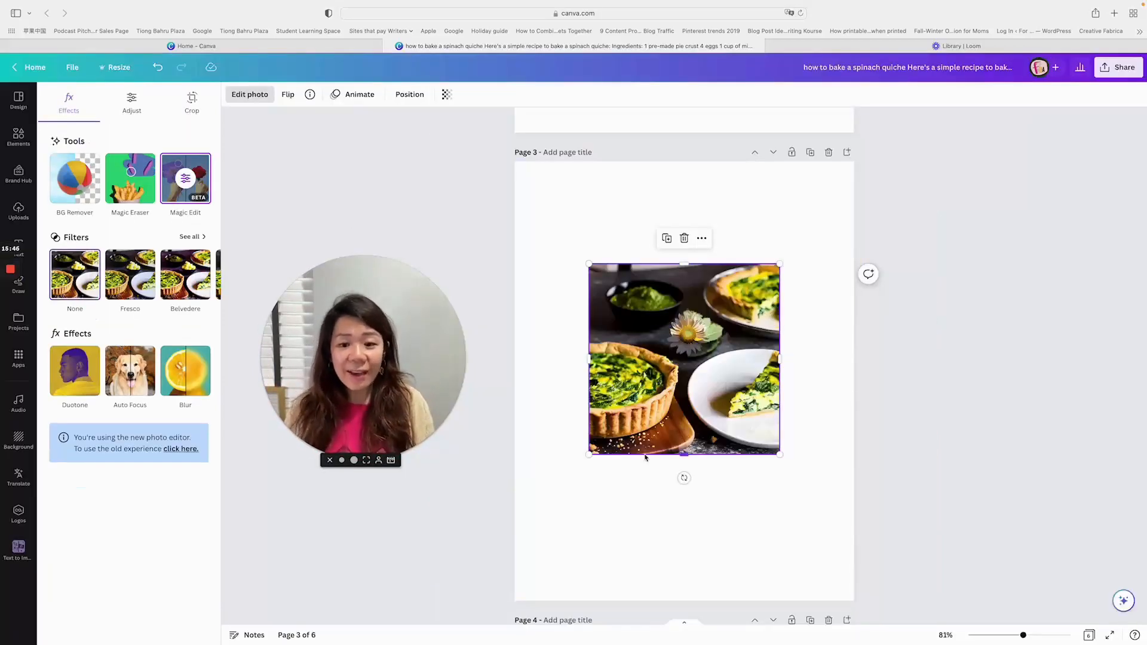
- Deselect the edited photo on page 3 and open the drawing tools
{"action": "scroll", "coordinate": [855, 418], "scroll_direction": "up", "scroll_amount": 3}
{"action": "scroll", "coordinate": [868, 407], "scroll_direction": "down", "scroll_amount": 2}
{"action": "scroll", "coordinate": [868, 407], "scroll_direction": "up", "scroll_amount": 5}
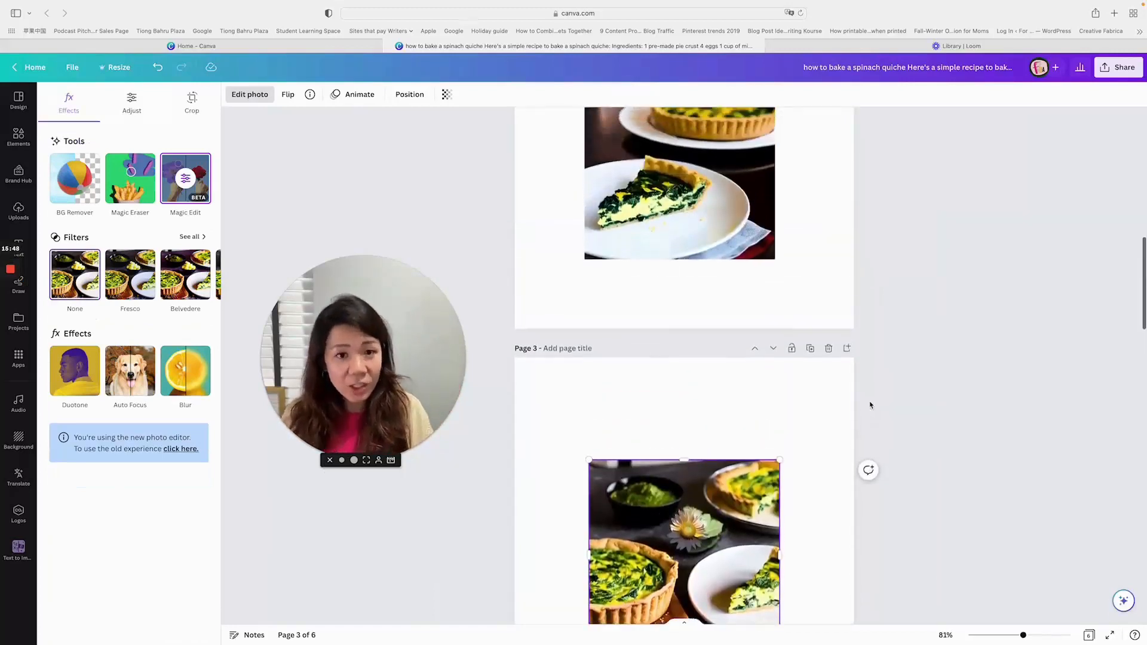
{"action": "scroll", "coordinate": [869, 405], "scroll_direction": "down", "scroll_amount": 5}
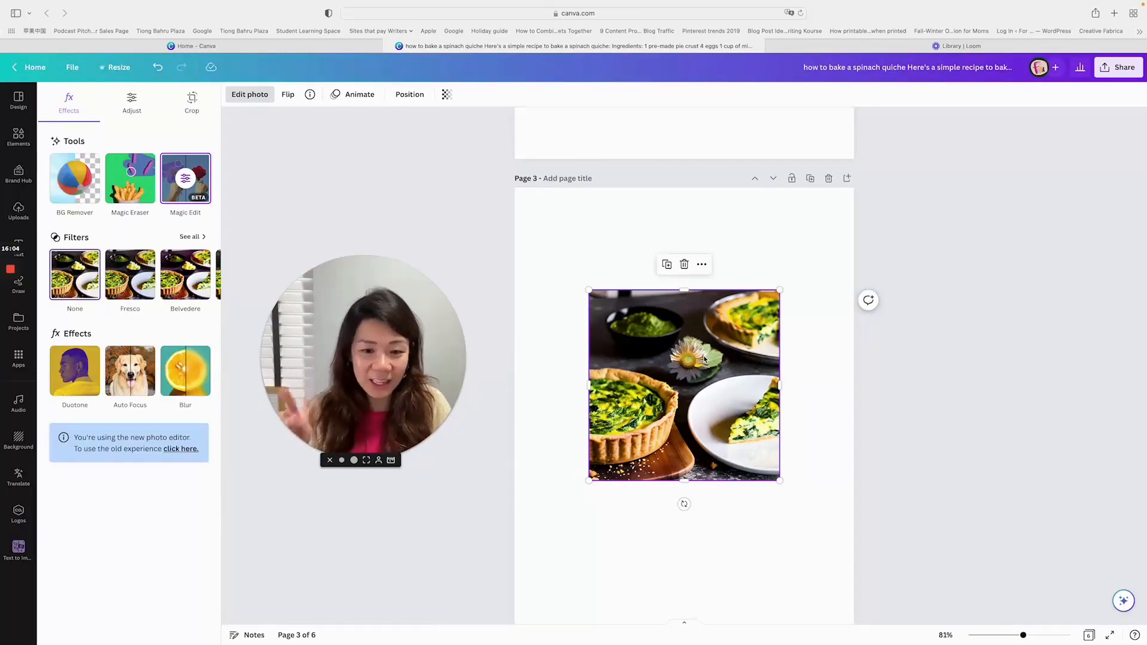
{"action": "left_click", "coordinate": [788, 519]}
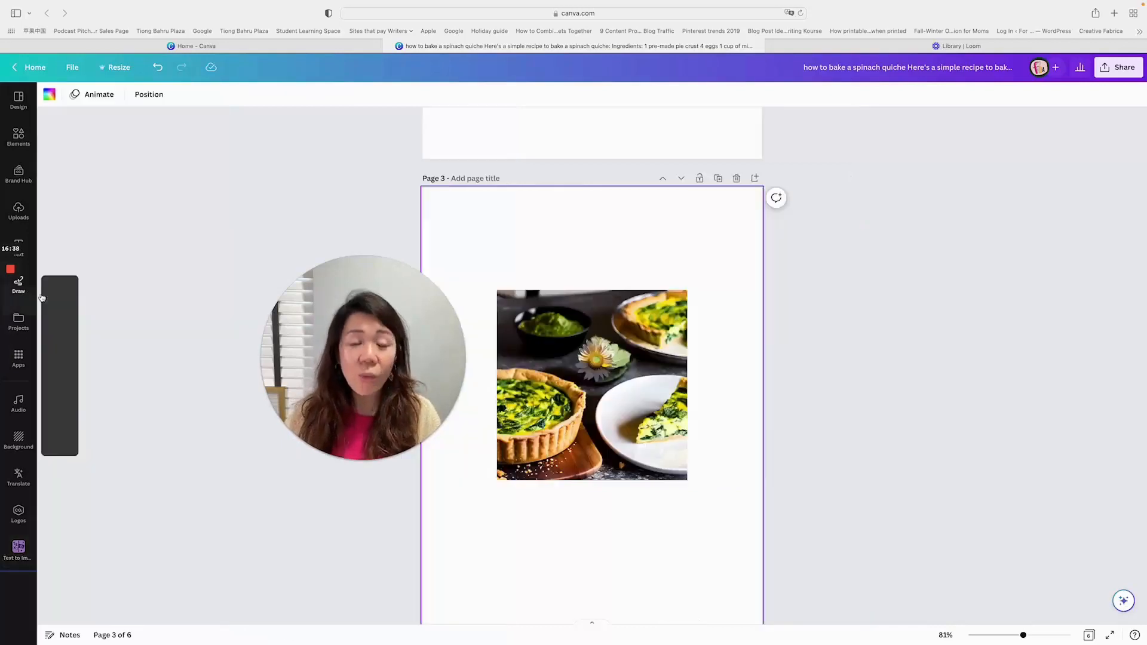
{"action": "left_click", "coordinate": [19, 285]}
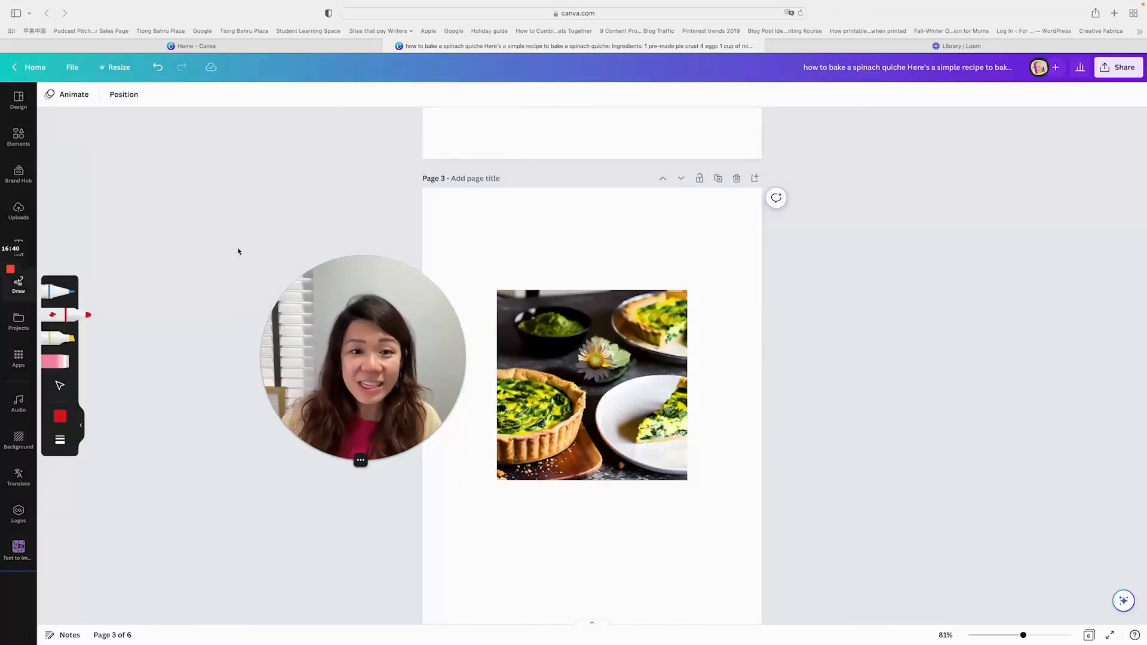
- Look over the Canva Create features on the Canva home page and return to the recipe document
{"action": "left_click", "coordinate": [284, 48]}
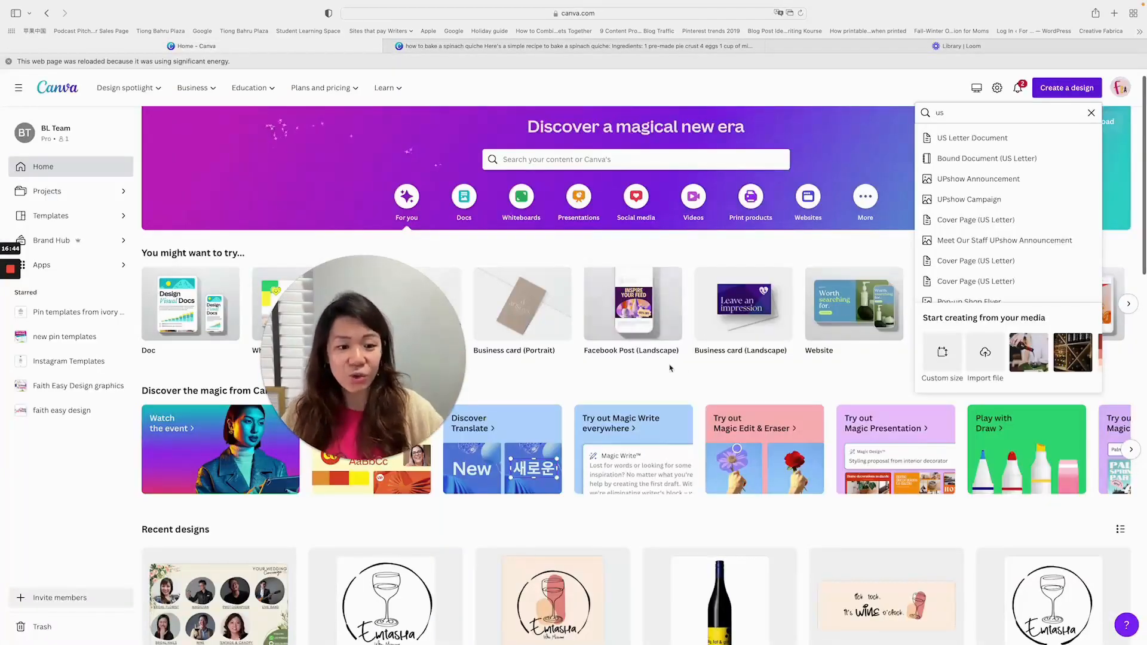
{"action": "left_click_drag", "start_coordinate": [363, 359], "coordinate": [345, 187]}
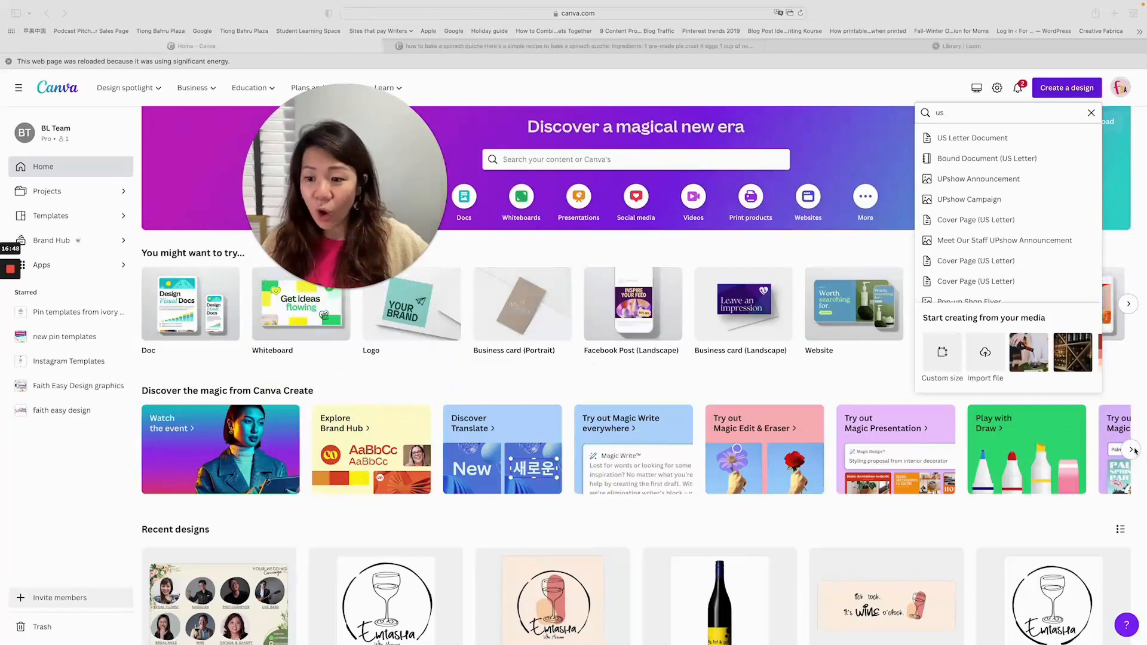
{"action": "left_click", "coordinate": [202, 230]}
{"action": "scroll", "coordinate": [202, 230], "scroll_direction": "down", "scroll_amount": 3}
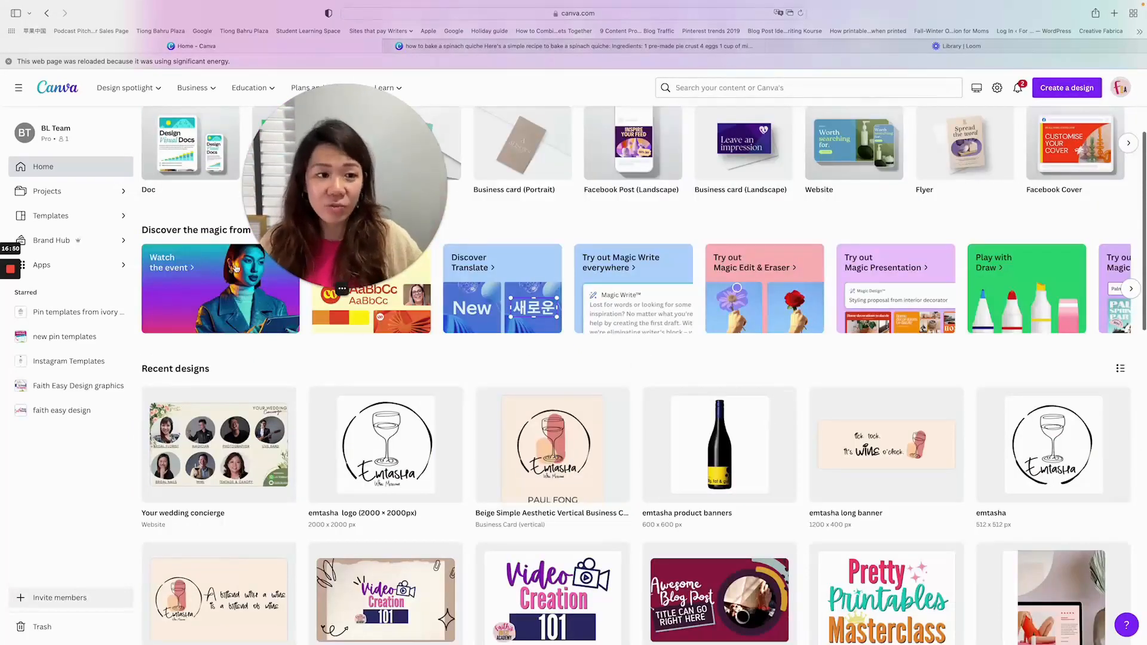
{"action": "scroll", "coordinate": [202, 230], "scroll_direction": "up", "scroll_amount": 3}
{"action": "left_click", "coordinate": [499, 47]}
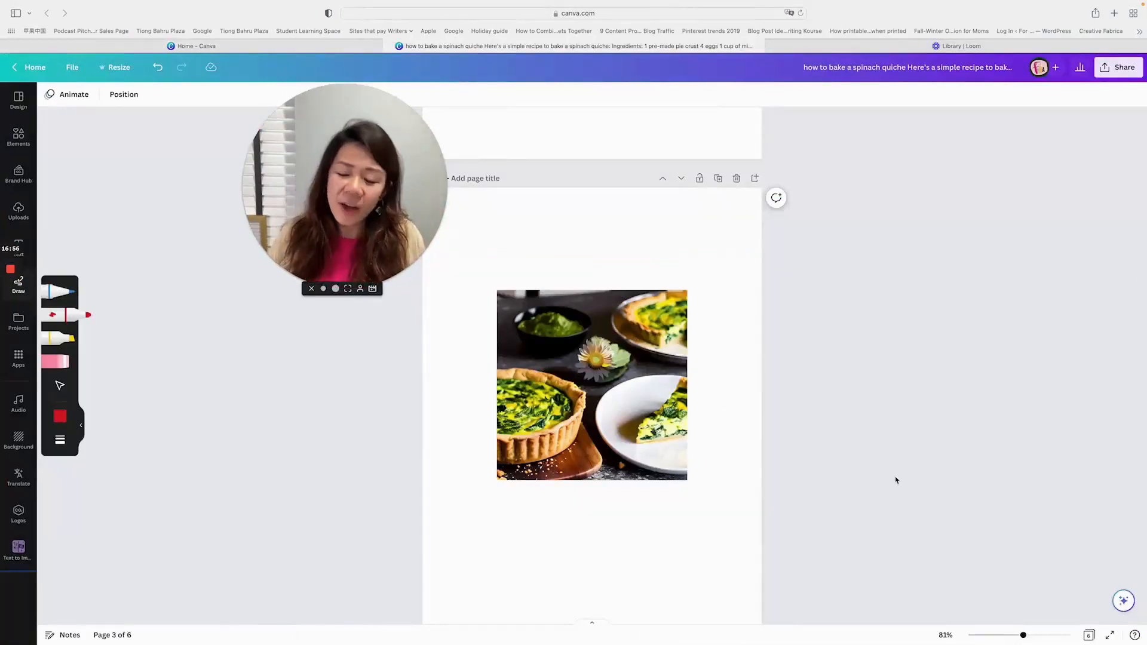
- Open the Canva Assistant to view its recommended actions
{"action": "left_click", "coordinate": [1124, 601]}
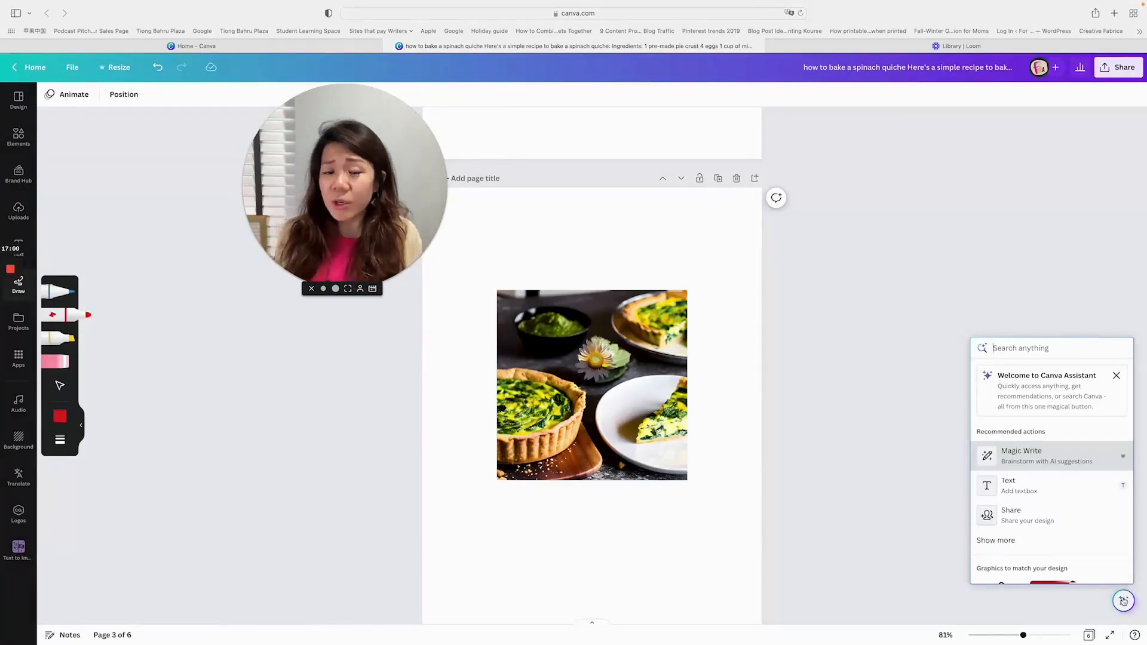
{"action": "scroll", "coordinate": [793, 327], "scroll_direction": "up", "scroll_amount": 1}
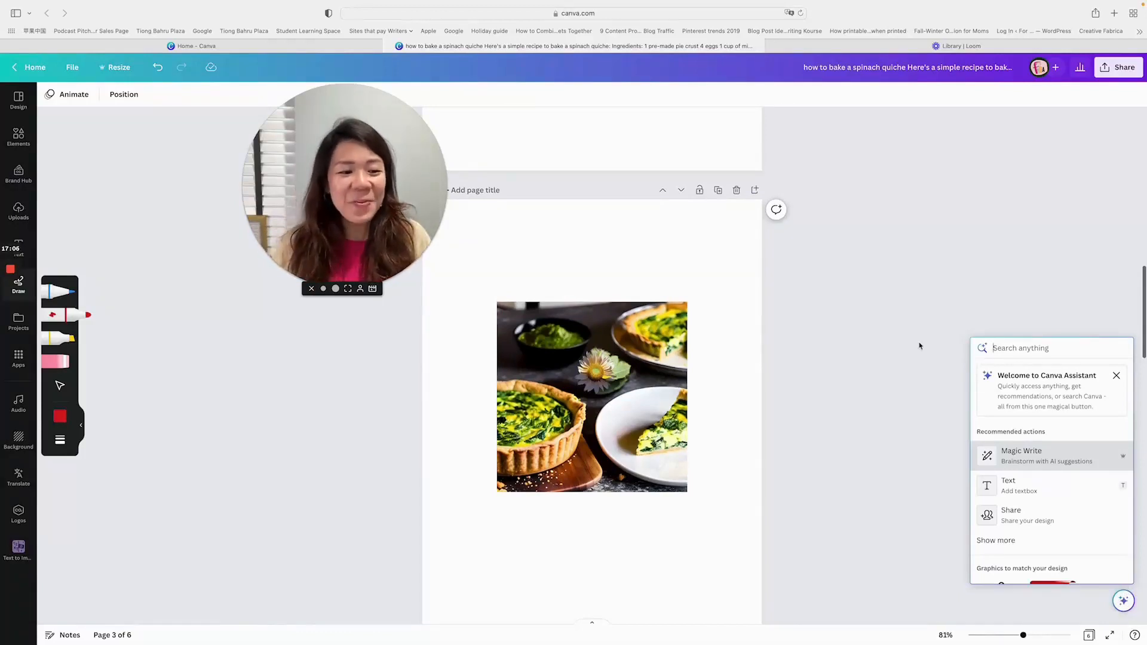
{"action": "scroll", "coordinate": [631, 268], "scroll_direction": "down", "scroll_amount": 1}
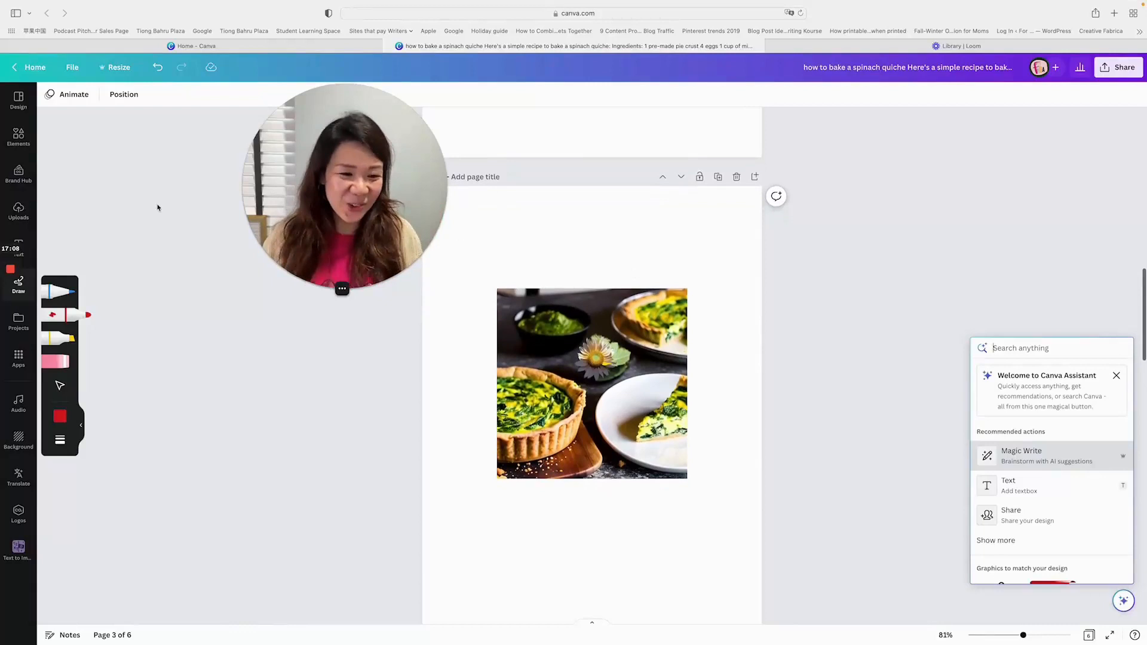
- Set the drawing colour to light red and draw a freehand wavy line above the page 3 photo and down its right side
{"action": "left_click_drag", "start_coordinate": [328, 252], "coordinate": [220, 258]}
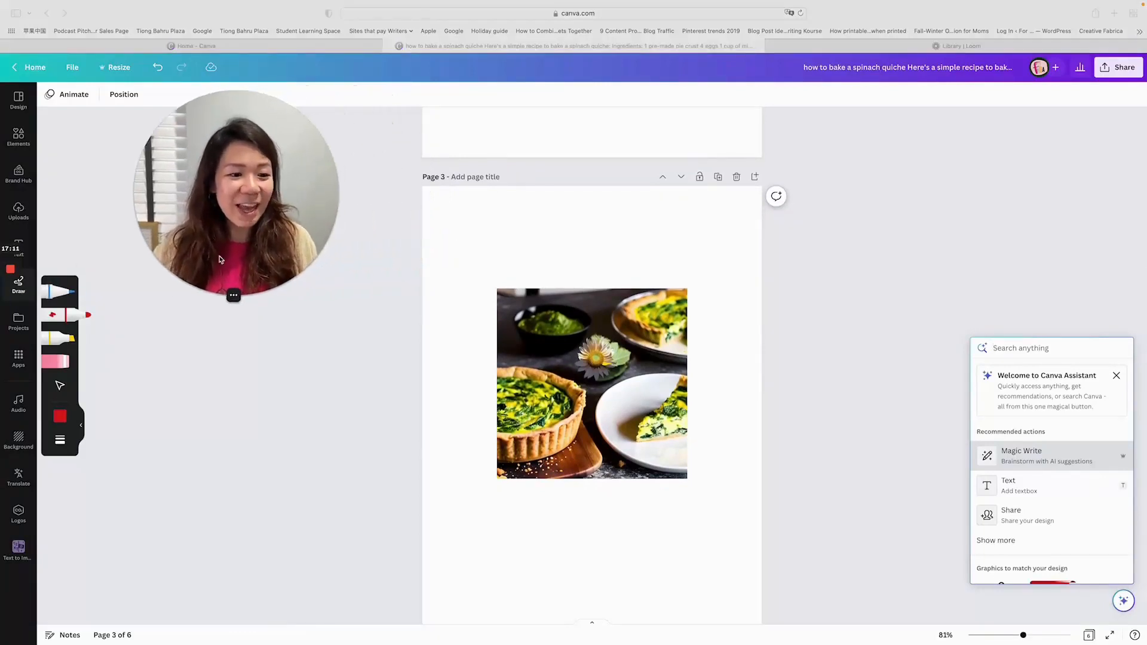
{"action": "left_click", "coordinate": [67, 294]}
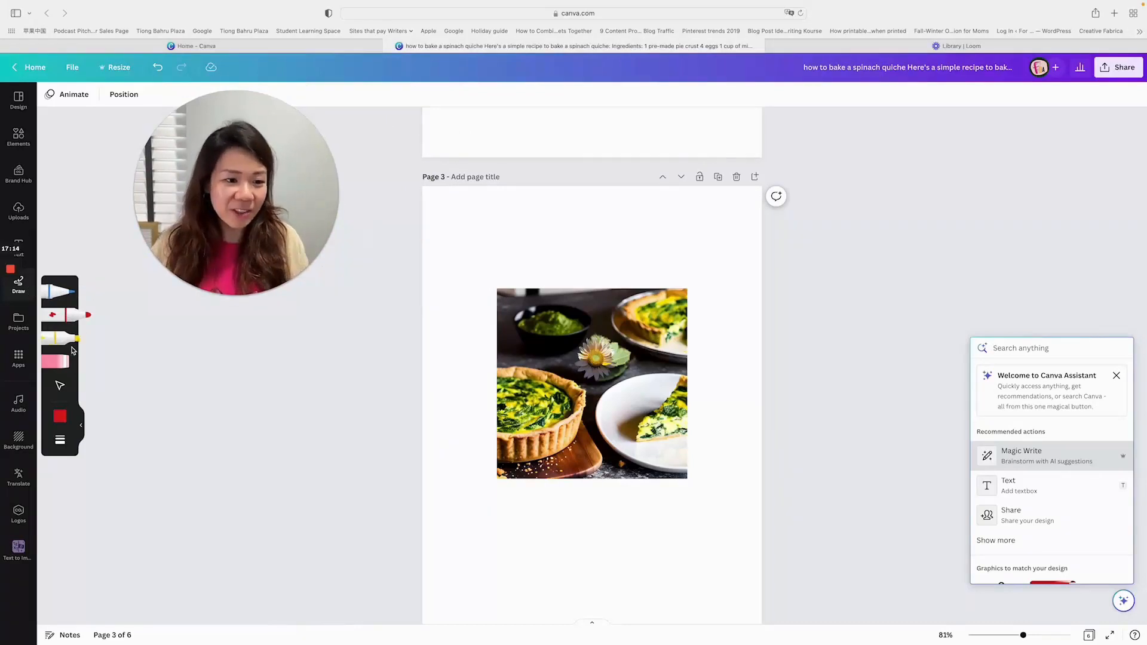
{"action": "left_click", "coordinate": [59, 416]}
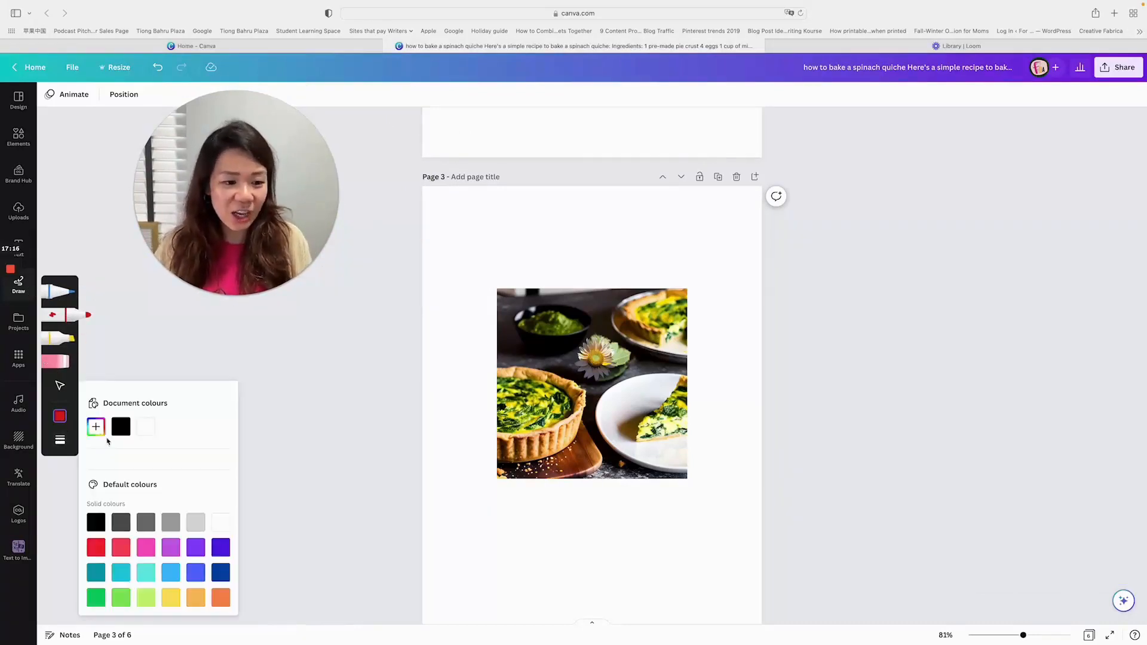
{"action": "left_click", "coordinate": [121, 546]}
{"action": "mouse_move", "coordinate": [559, 237]}
{"action": "left_mouse_down"}
{"action": "mouse_move", "coordinate": [656, 261]}
{"action": "mouse_move", "coordinate": [717, 261]}
{"action": "mouse_move", "coordinate": [733, 284]}
{"action": "mouse_move", "coordinate": [742, 377]}
{"action": "left_mouse_up"}
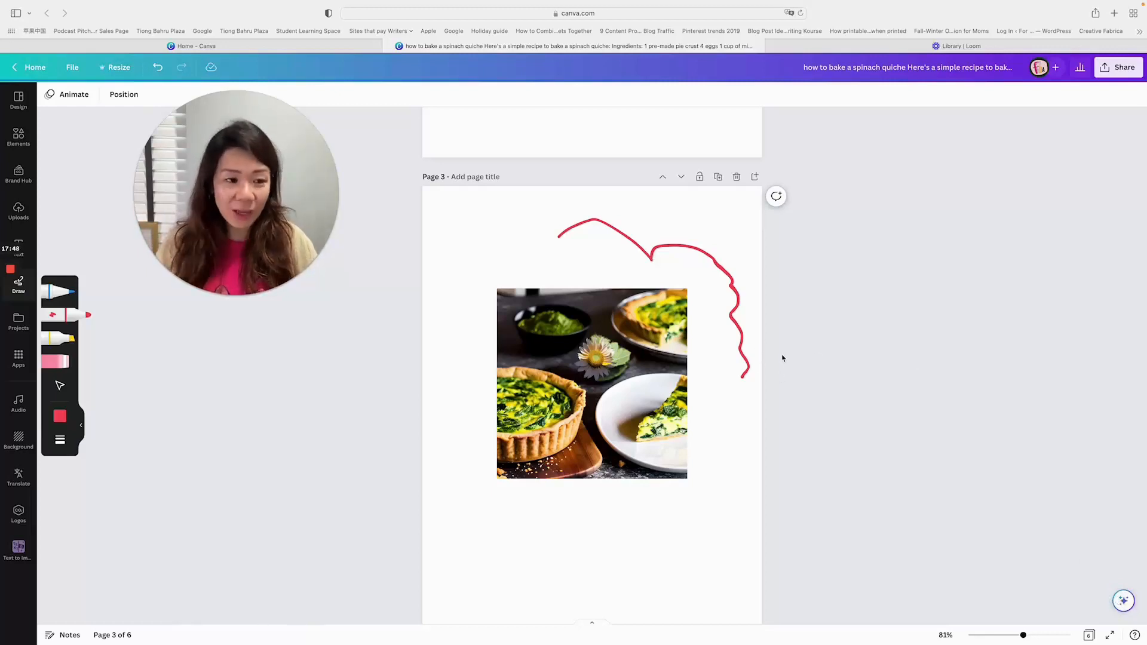
- Return to page 2 of the recipe document and close the drawing tools
{"action": "scroll", "coordinate": [783, 358], "scroll_direction": "up", "scroll_amount": 10}
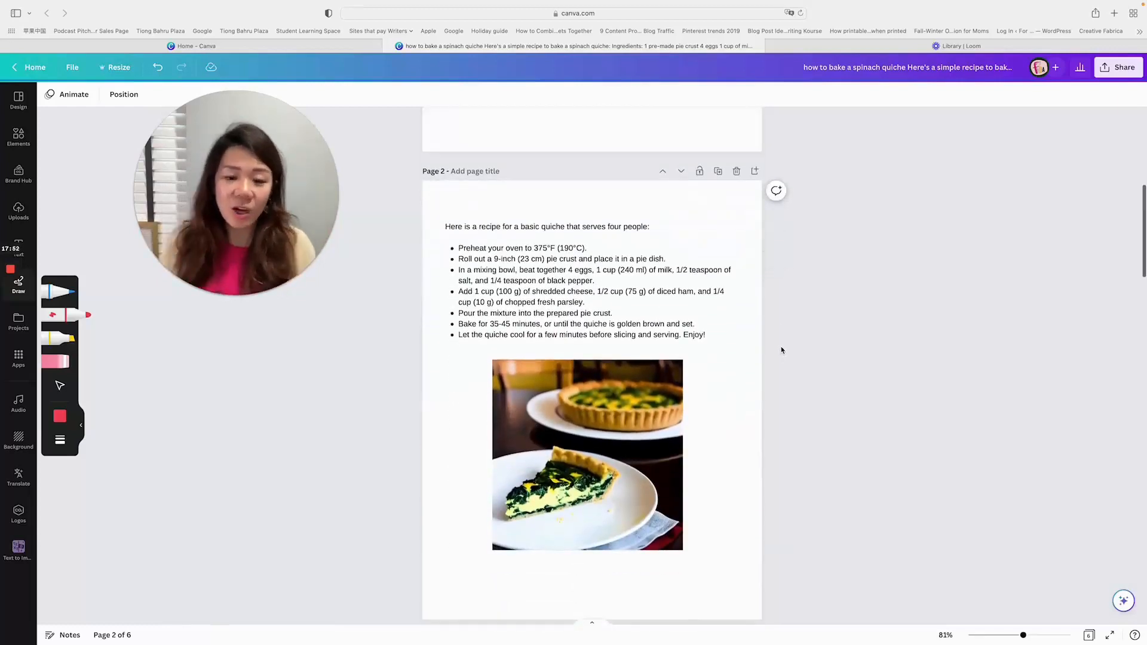
{"action": "scroll", "coordinate": [781, 350], "scroll_direction": "down", "scroll_amount": 1}
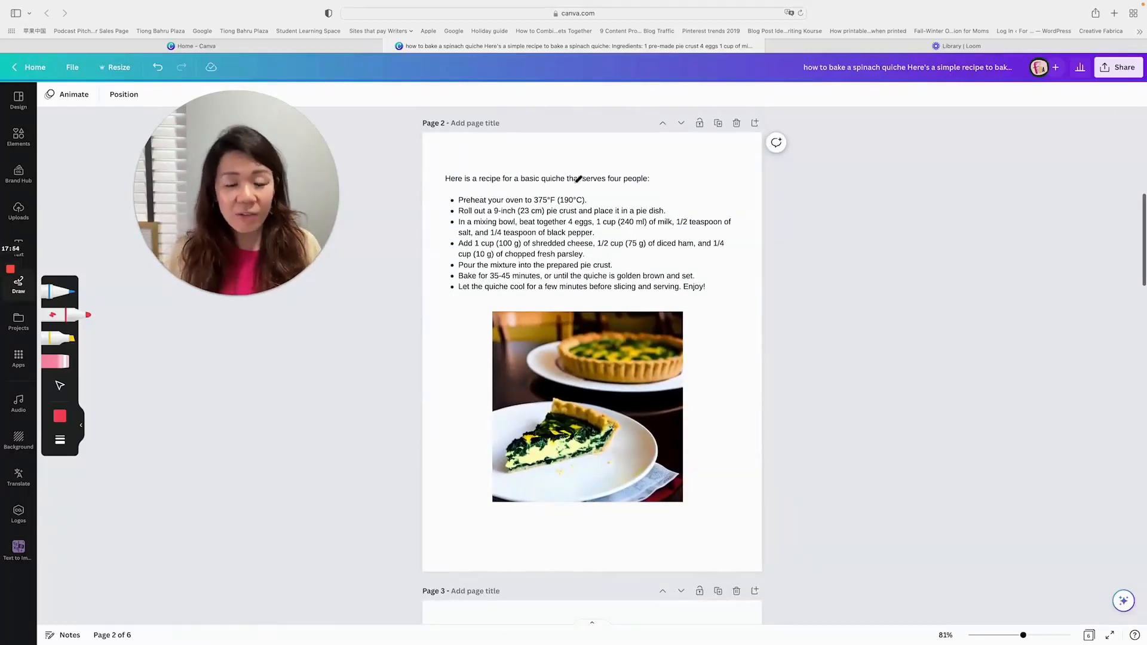
{"action": "left_click", "coordinate": [81, 428]}
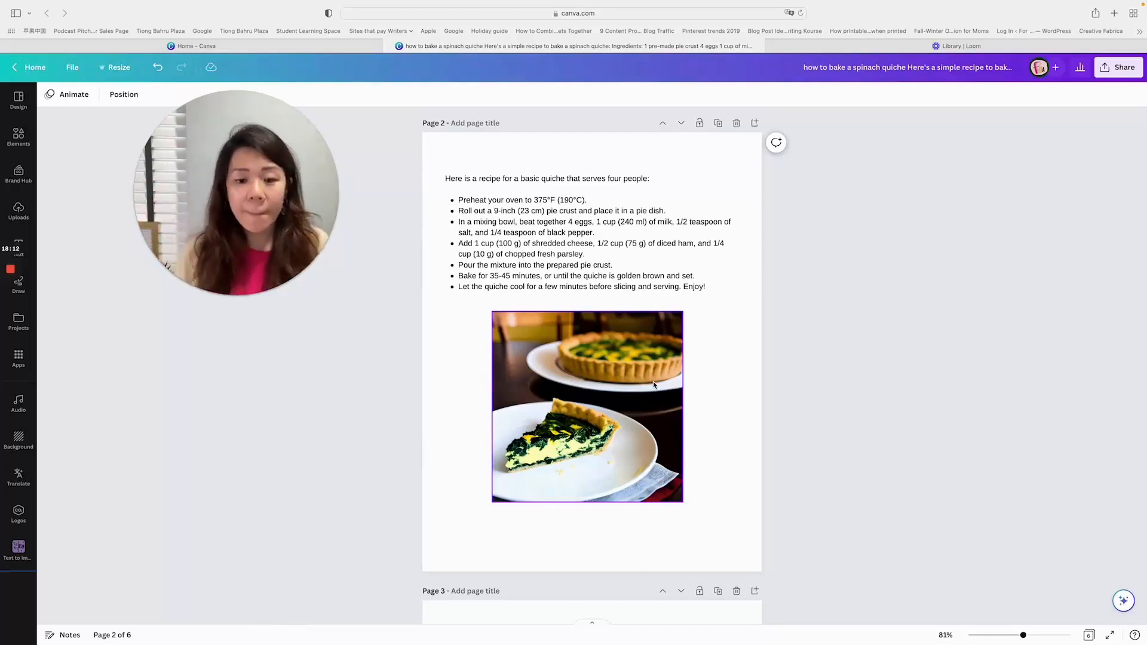
{"action": "scroll", "coordinate": [654, 384], "scroll_direction": "down", "scroll_amount": 5}
{"action": "scroll", "coordinate": [659, 392], "scroll_direction": "up", "scroll_amount": 5}
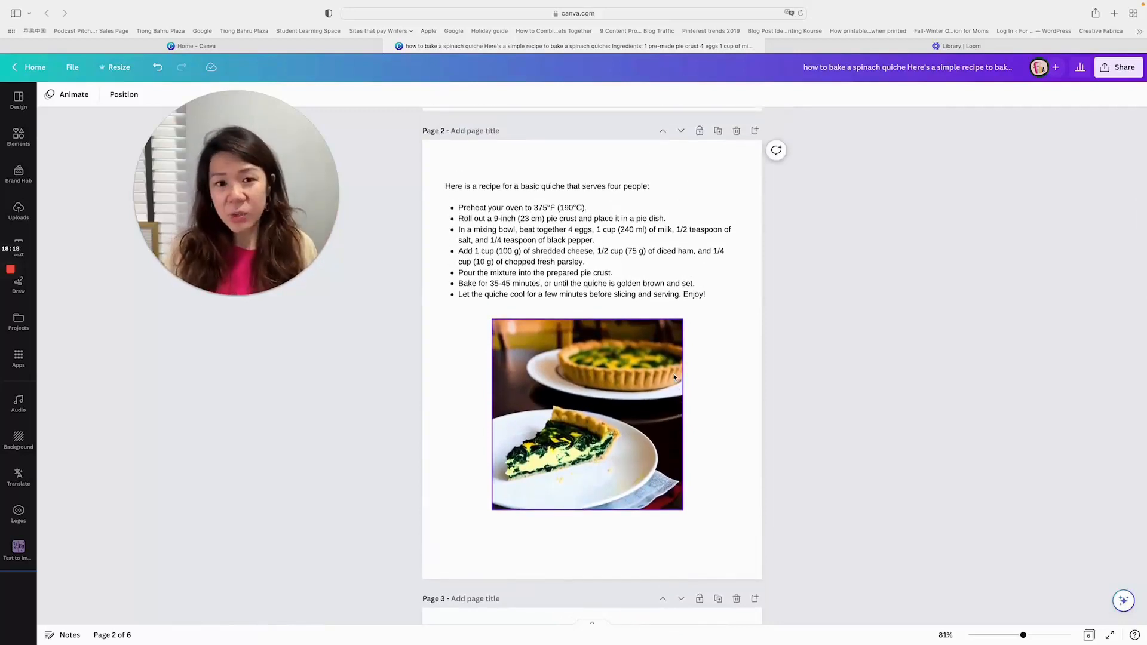
{"action": "scroll", "coordinate": [665, 375], "scroll_direction": "down", "scroll_amount": 3}
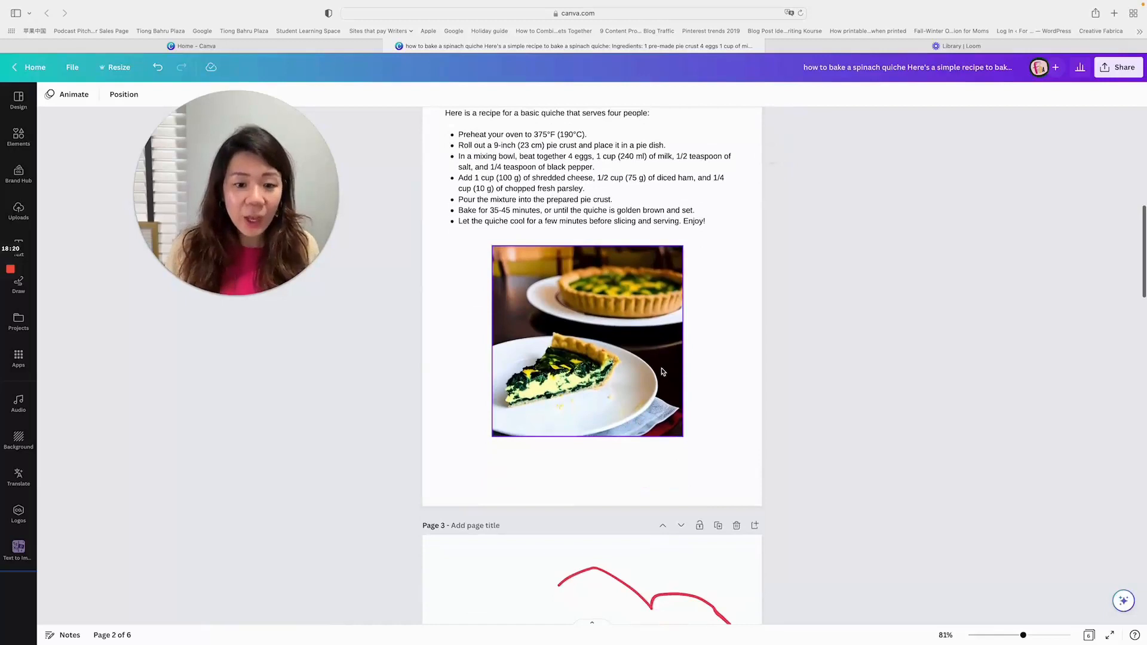
{"action": "scroll", "coordinate": [609, 330], "scroll_direction": "up", "scroll_amount": 2}
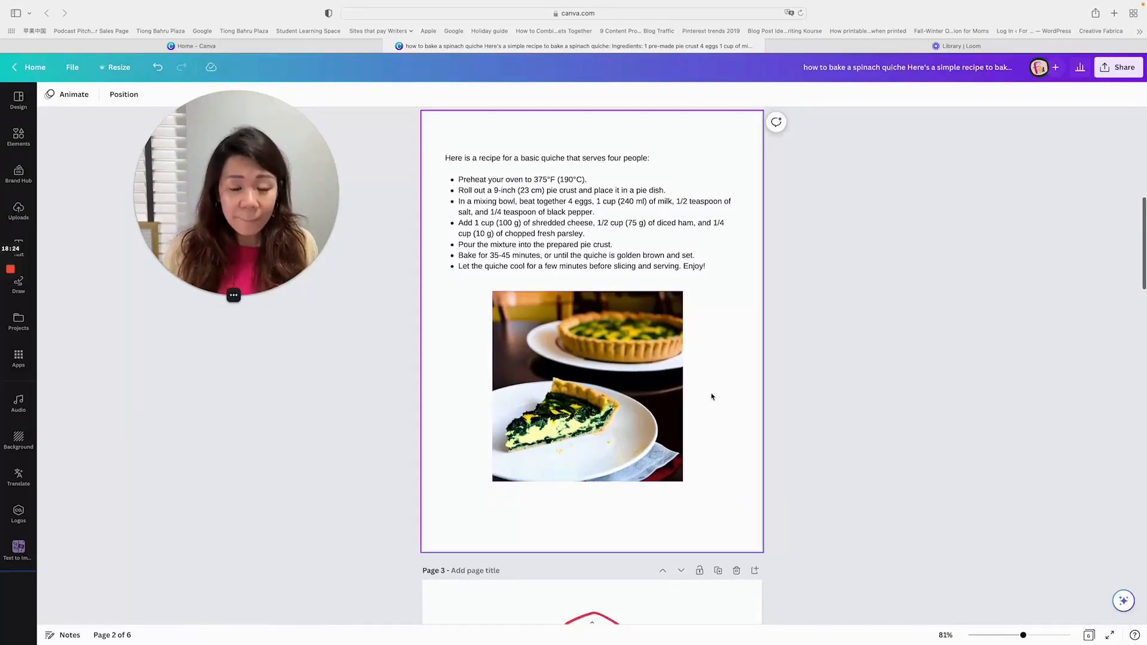
{"action": "scroll", "coordinate": [713, 394], "scroll_direction": "down", "scroll_amount": 3}
{"action": "scroll", "coordinate": [711, 392], "scroll_direction": "down", "scroll_amount": 20}
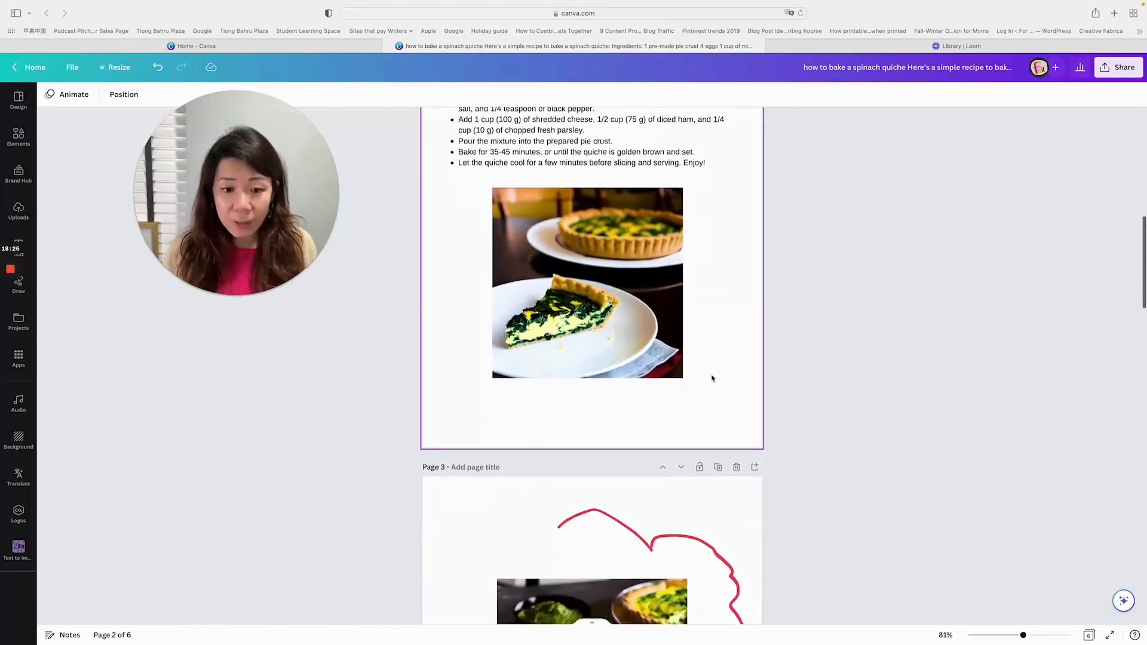
{"action": "scroll", "coordinate": [712, 378], "scroll_direction": "up", "scroll_amount": 20}
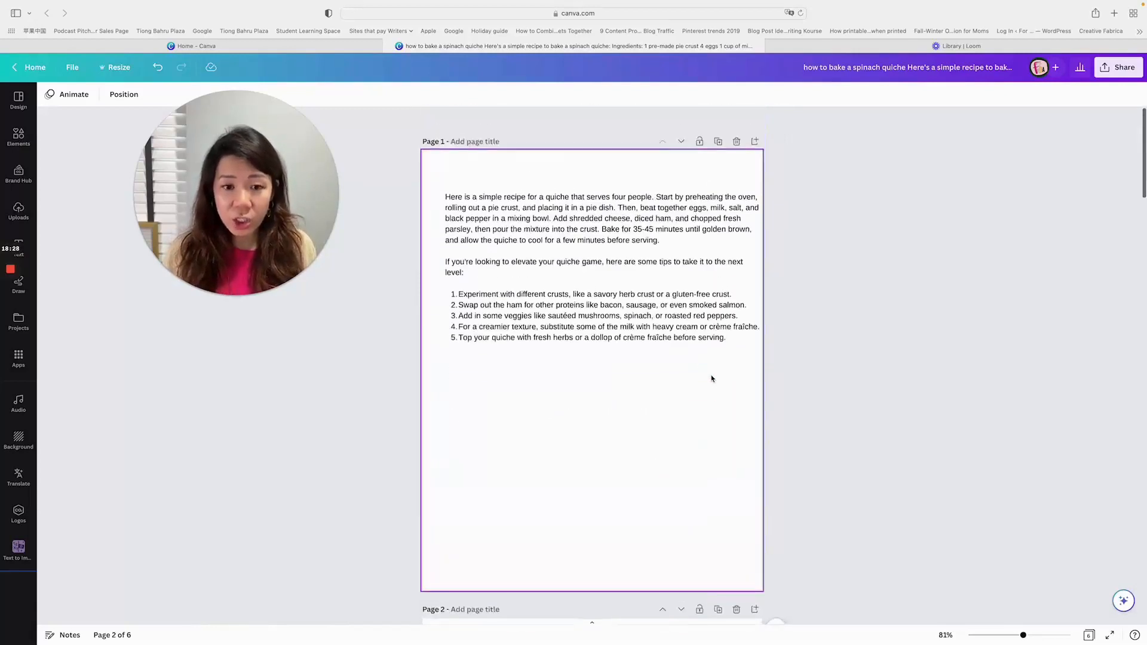
- Create a new custom-size design of 600 × 600 px
{"action": "left_click", "coordinate": [74, 69]}
{"action": "left_click_drag", "start_coordinate": [231, 190], "coordinate": [165, 518]}
{"action": "left_click", "coordinate": [118, 142]}
{"action": "left_click", "coordinate": [118, 141]}
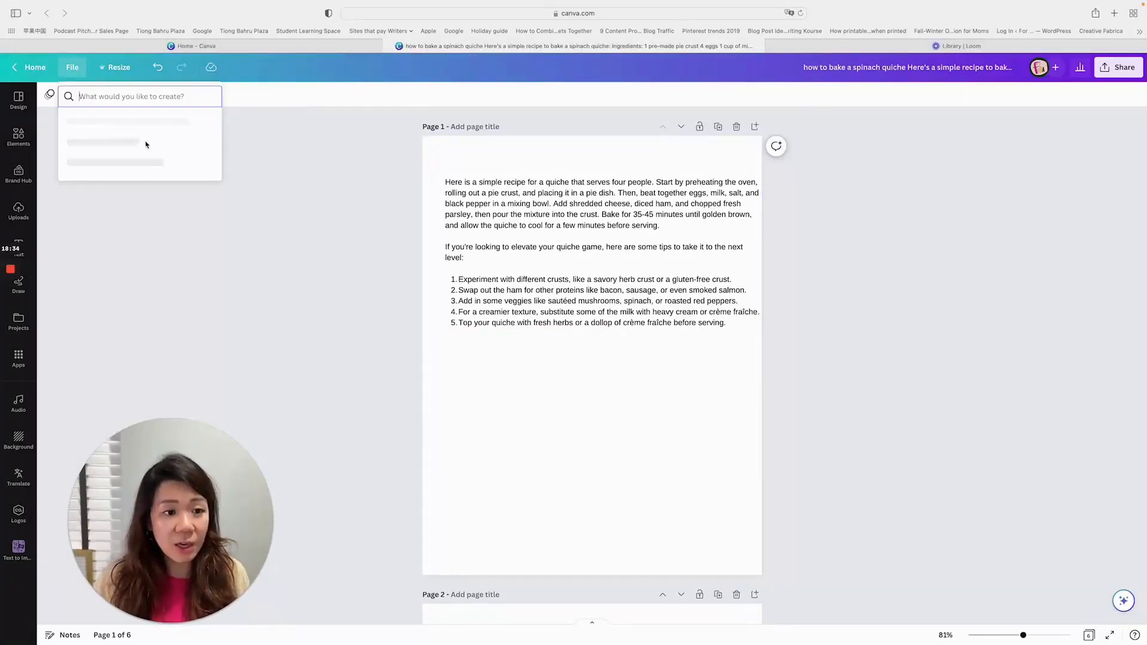
{"action": "left_click", "coordinate": [101, 121]}
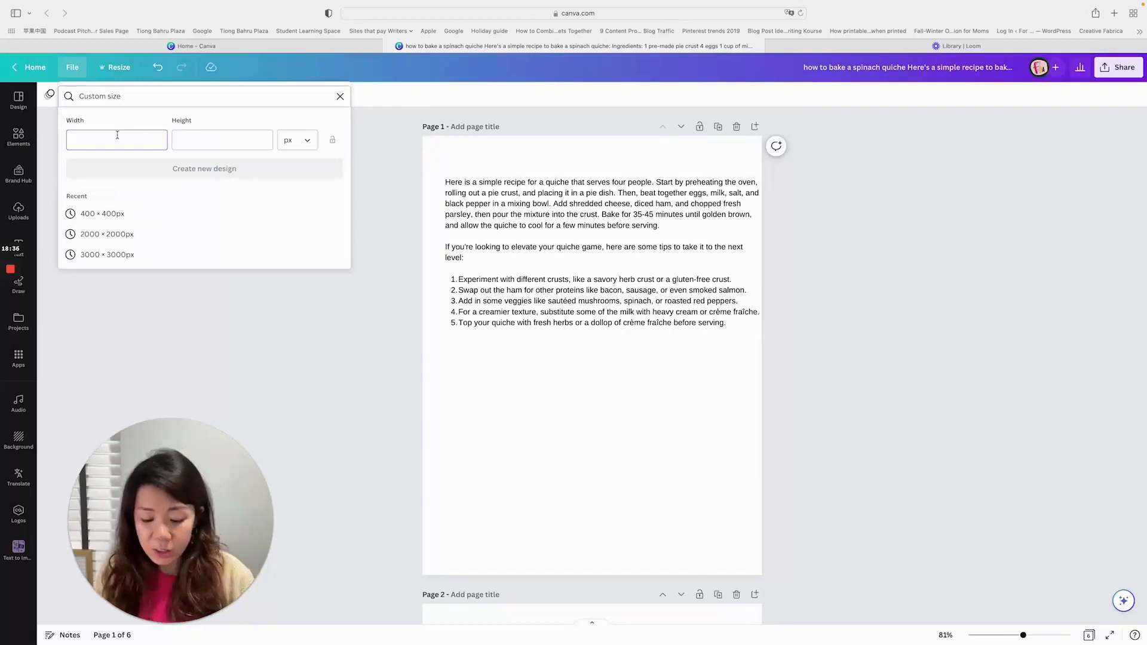
{"action": "type", "text": "600"}
{"action": "key", "text": "Tab"}
{"action": "type", "text": "600"}
{"action": "left_click", "coordinate": [295, 178]}
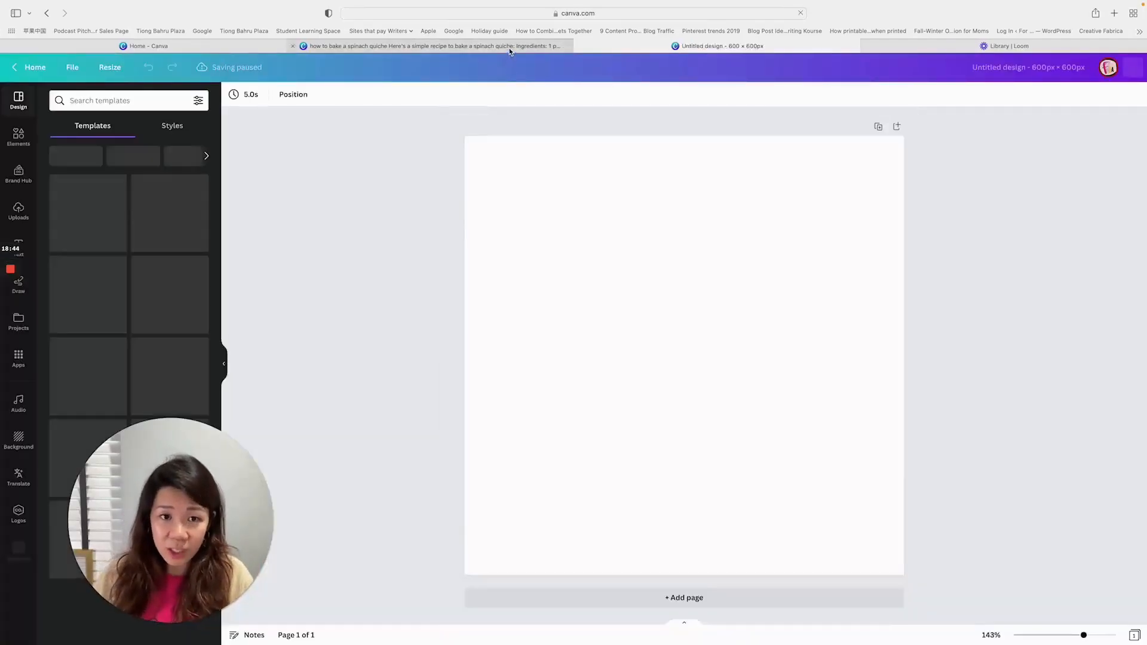
- Go back to the recipe document and copy the edited quiche photo with the flower from page 3
{"action": "left_click", "coordinate": [509, 46]}
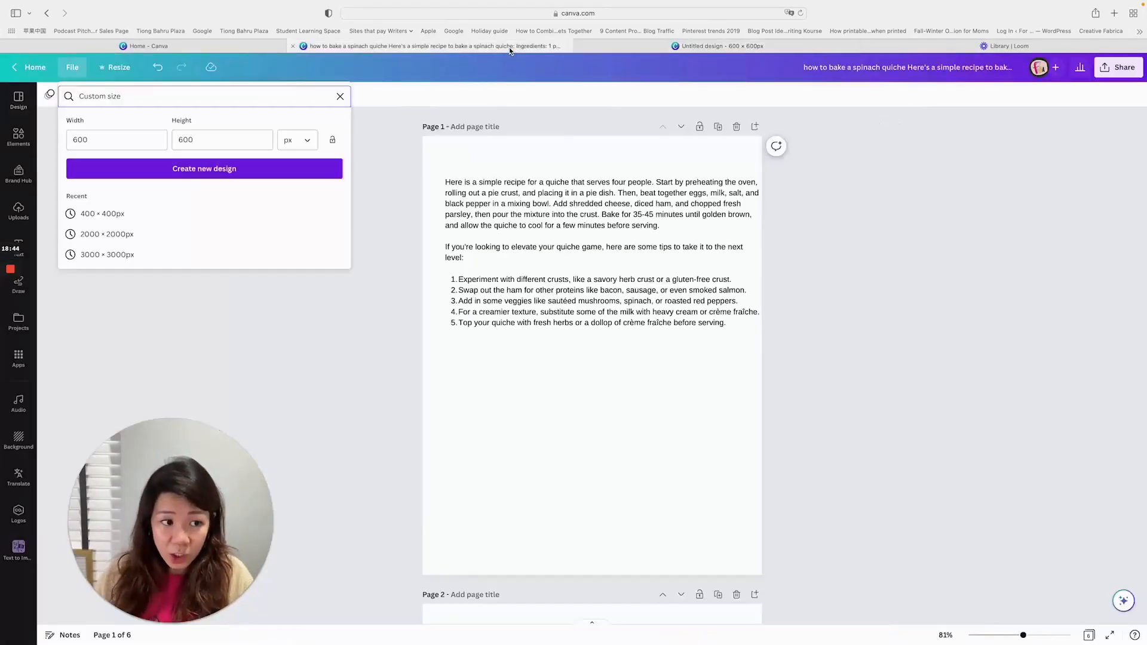
{"action": "scroll", "coordinate": [610, 374], "scroll_direction": "down", "scroll_amount": 10}
{"action": "left_click", "coordinate": [610, 374]}
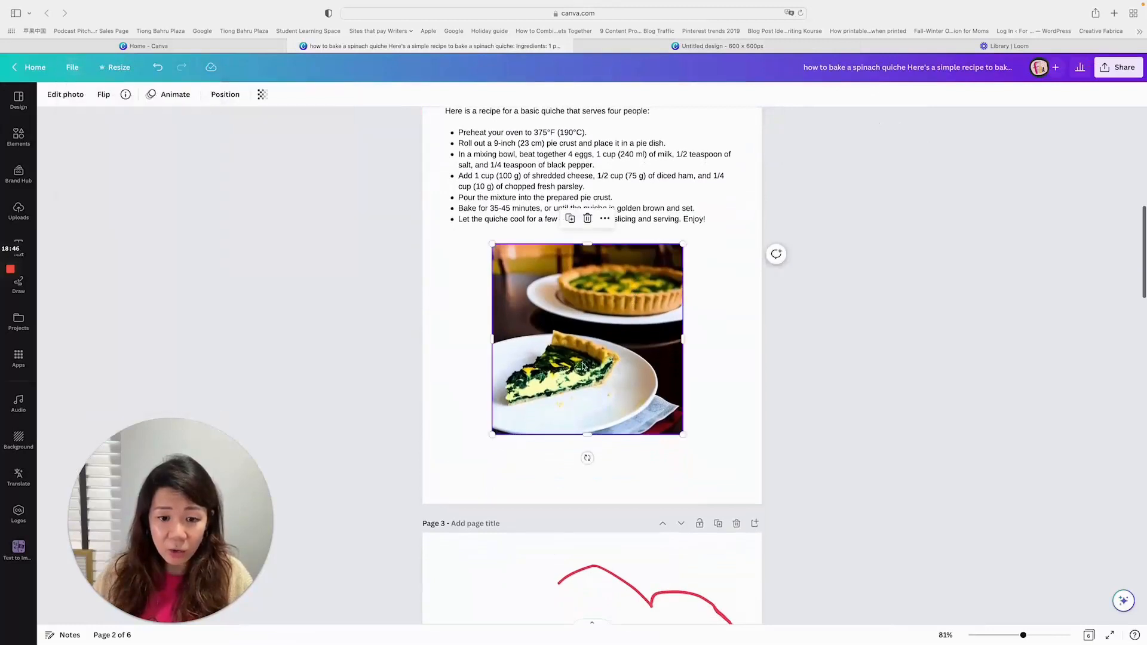
{"action": "scroll", "coordinate": [622, 340], "scroll_direction": "down", "scroll_amount": 10}
{"action": "scroll", "coordinate": [635, 295], "scroll_direction": "up", "scroll_amount": 1}
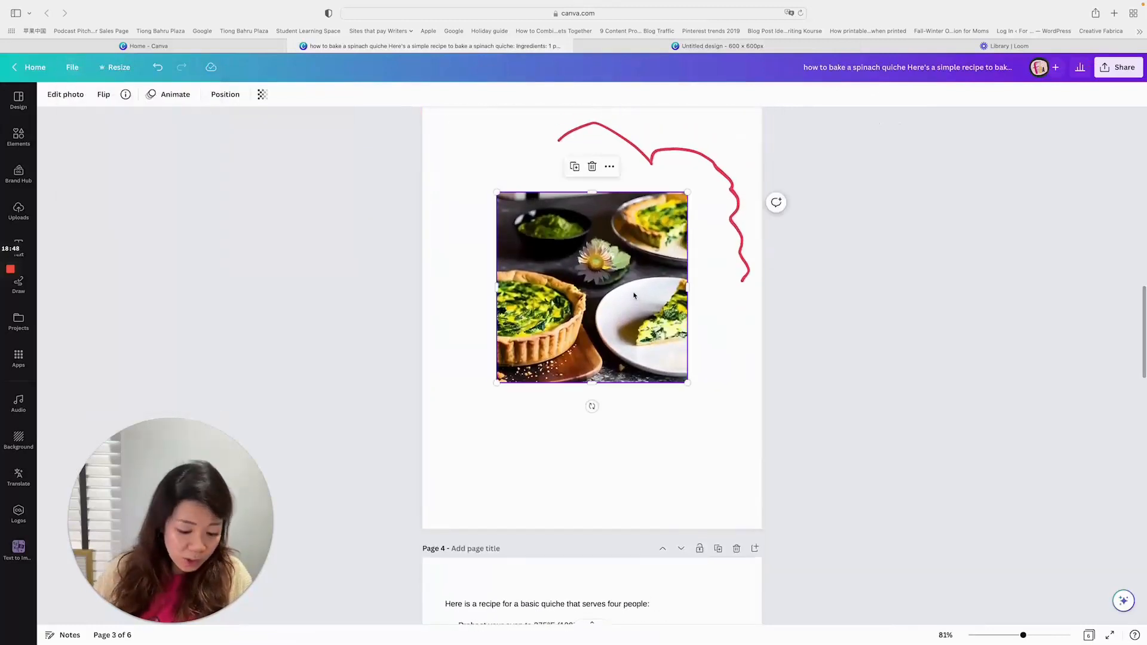
- Paste the quiche photo into the new 600 × 600 px design and set it as the page background
{"action": "left_click", "coordinate": [664, 49]}
{"action": "left_click", "coordinate": [666, 288]}
{"action": "key", "text": "super+v"}
{"action": "left_click", "coordinate": [650, 497]}
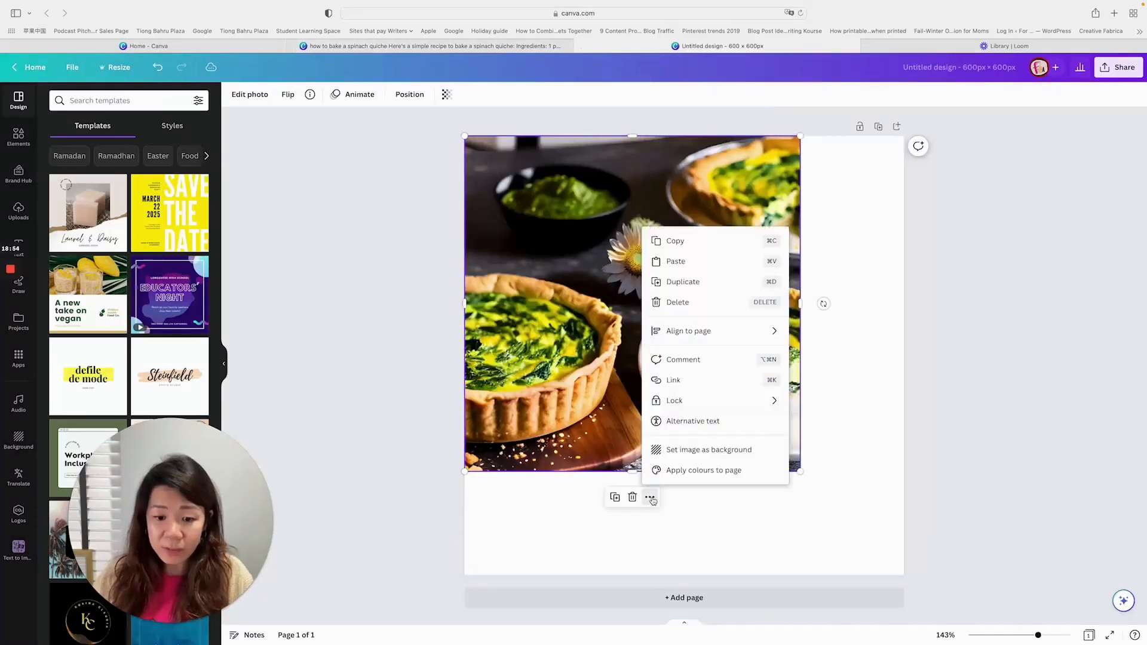
{"action": "left_click", "coordinate": [708, 450]}
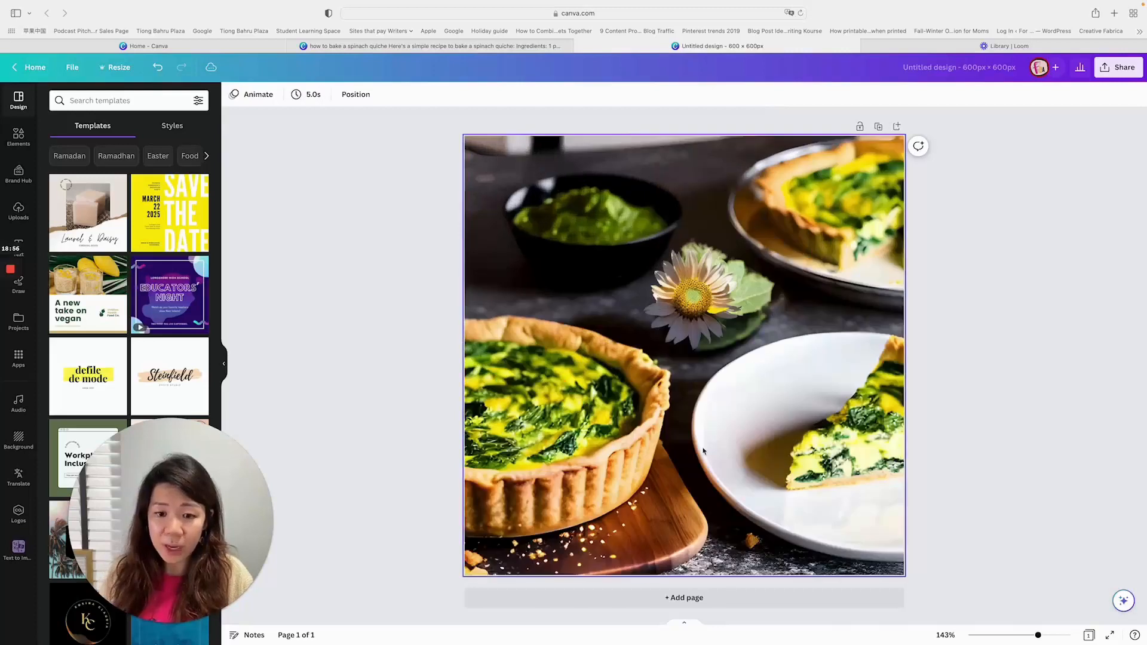
- Rename the new design as "spinach quiche"
{"action": "left_click", "coordinate": [1125, 69]}
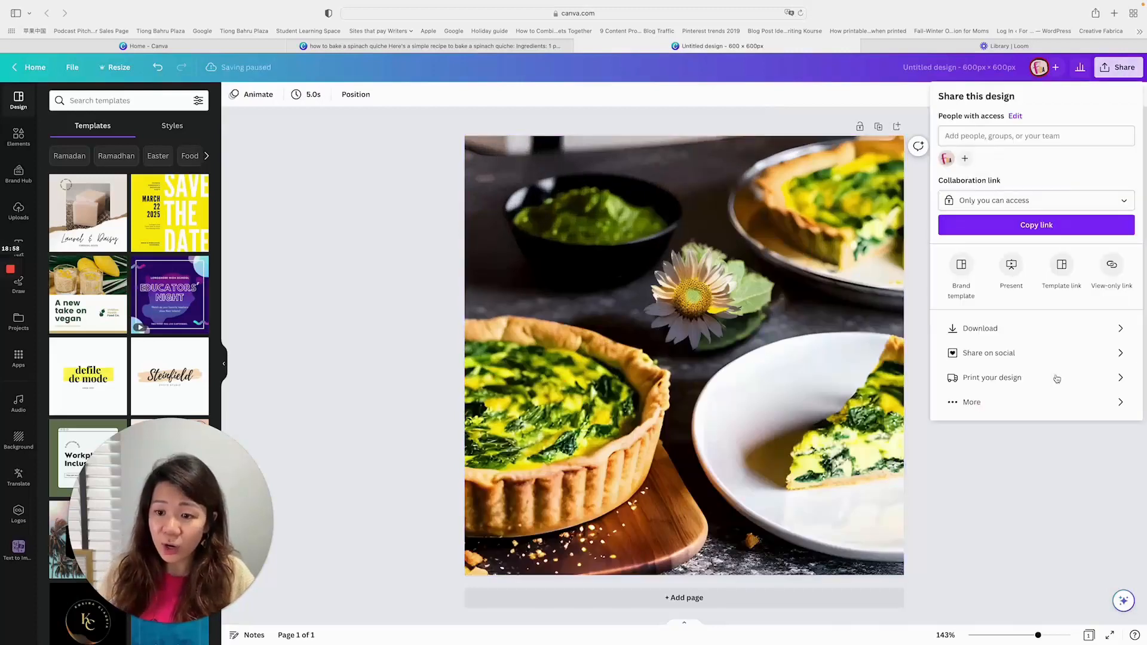
{"action": "left_click", "coordinate": [968, 69]}
{"action": "left_click", "coordinate": [968, 69]}
{"action": "key", "text": "BackSpace"}
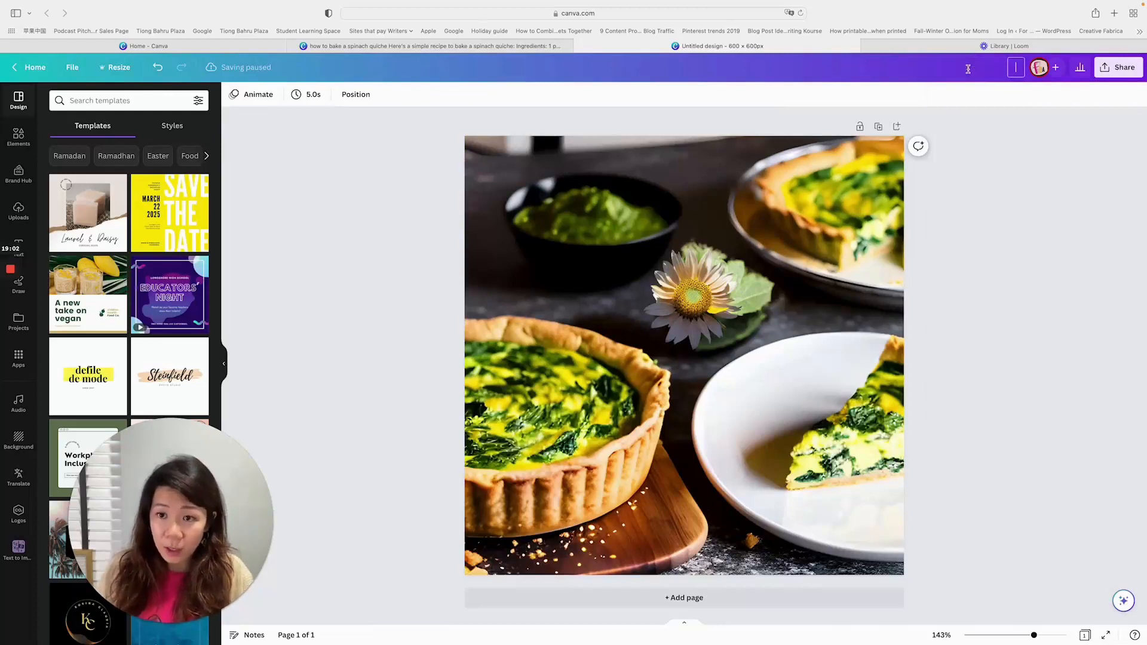
{"action": "type", "text": "spinach quicje"}
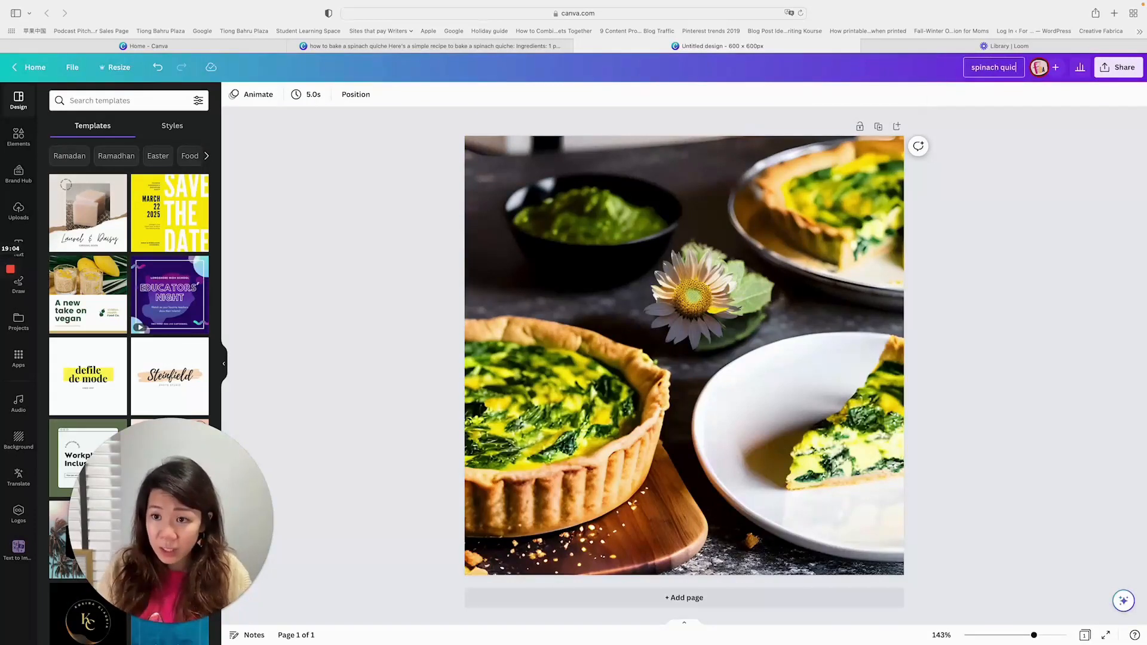
{"action": "key", "text": "BackSpace"}
{"action": "key", "text": "BackSpace"}
{"action": "type", "text": "he"}
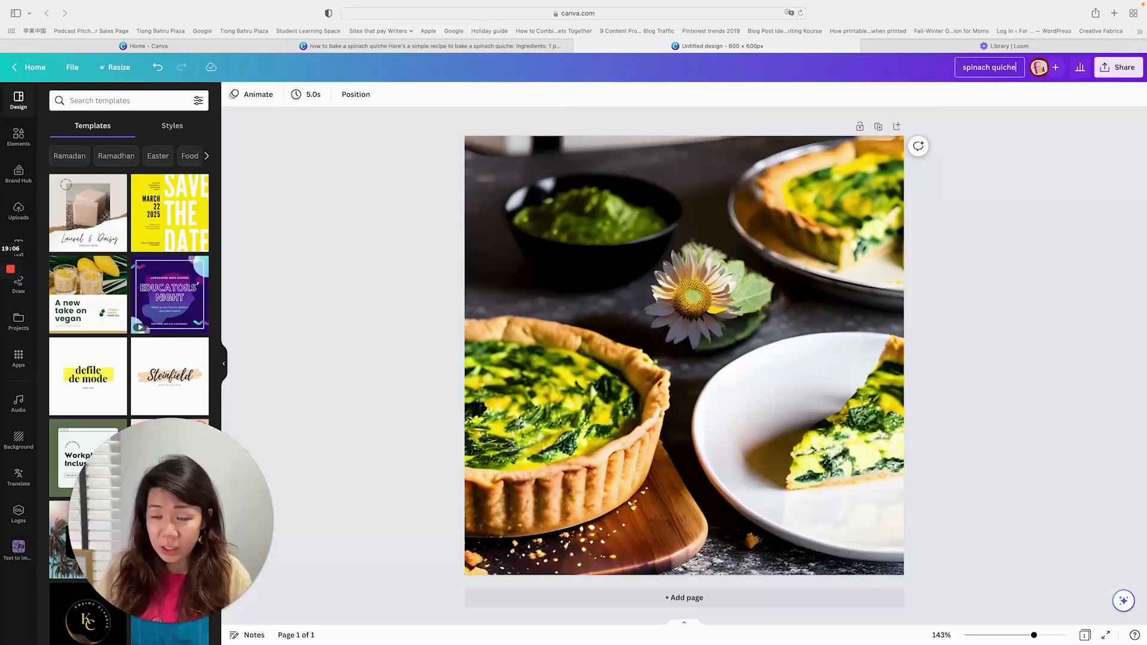
{"action": "left_click", "coordinate": [1014, 149]}
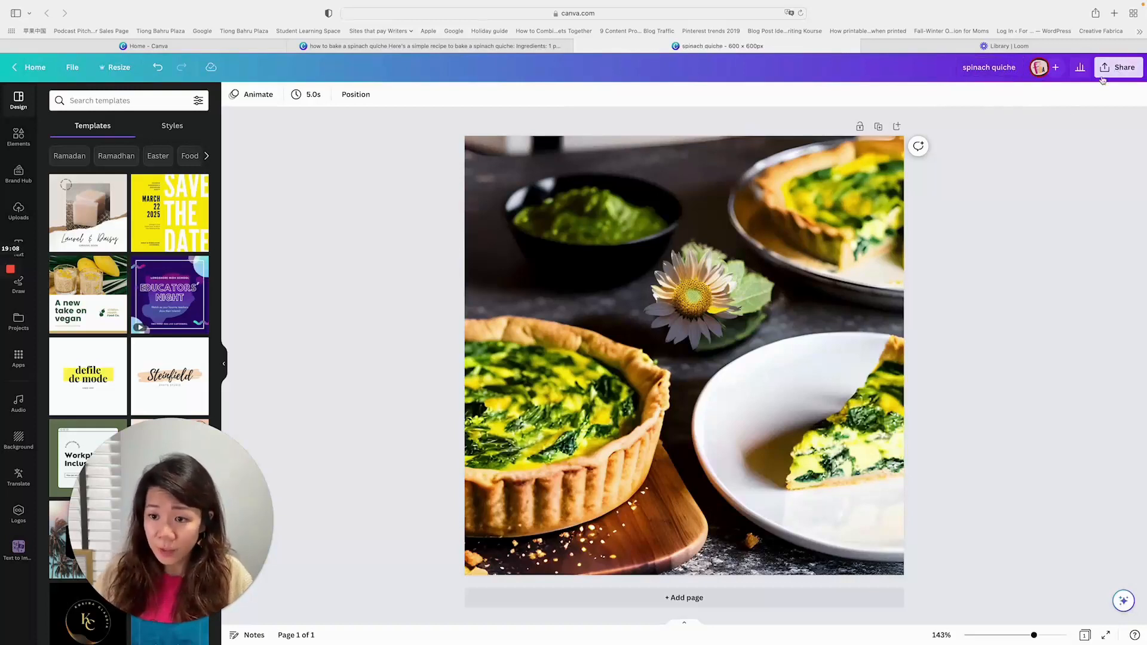
- Download the spinach quiche design as a PNG at 600 × 600 px
{"action": "left_click", "coordinate": [1118, 67]}
{"action": "left_click", "coordinate": [1047, 339]}
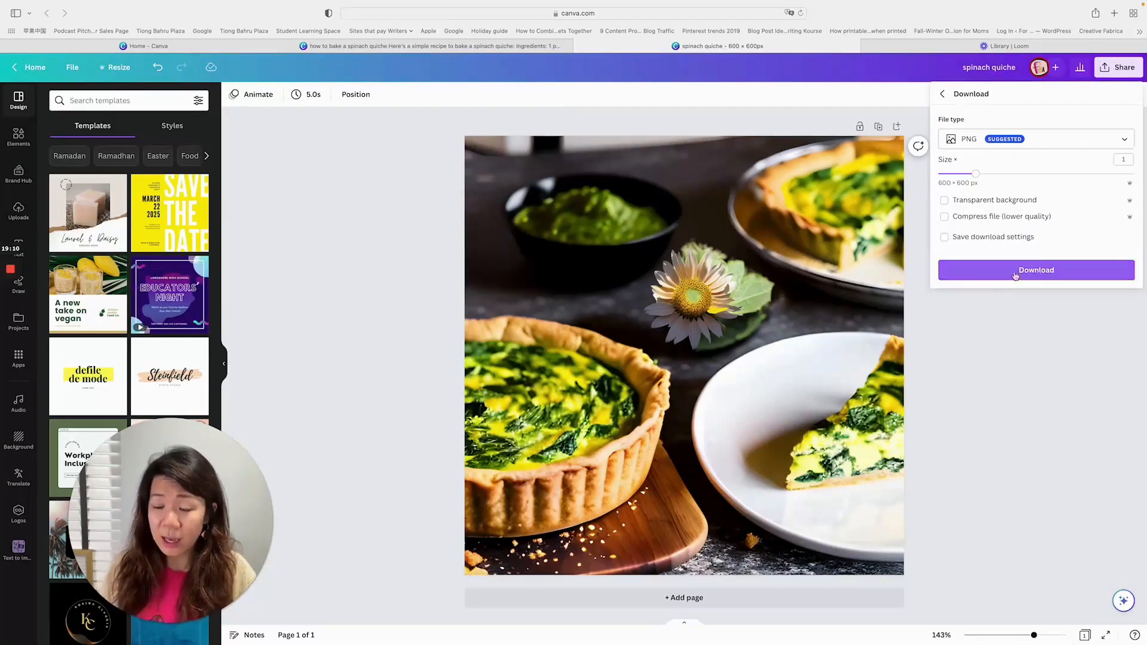
{"action": "left_click", "coordinate": [1036, 272]}
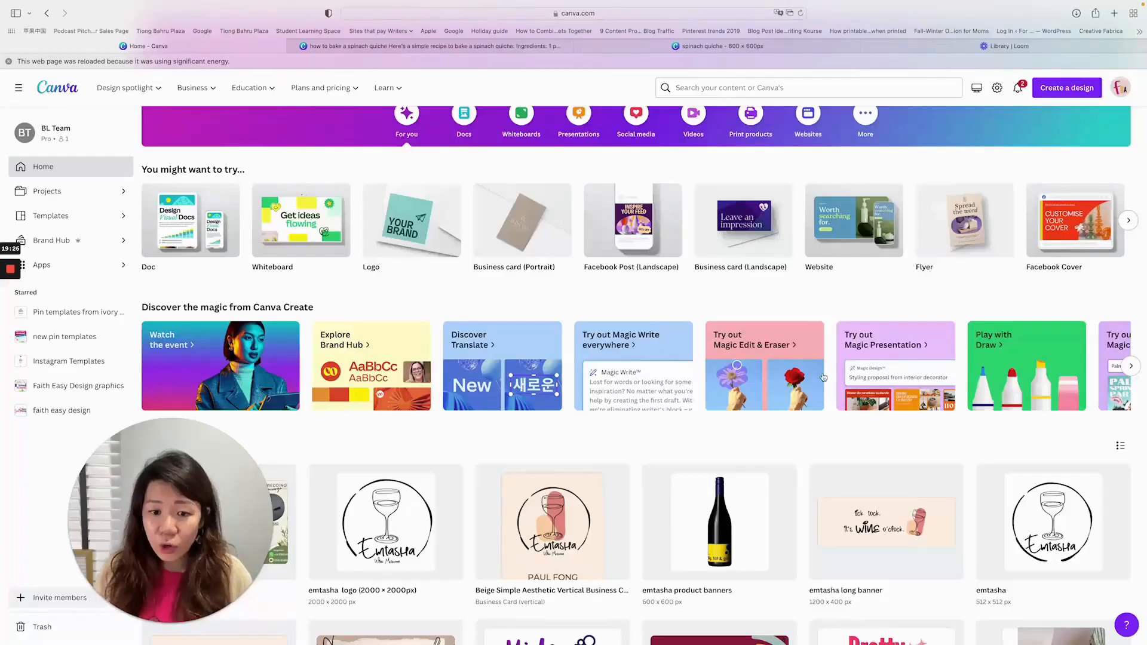
- Find Magic Design among the Canva Create features on the home page and start trying it out
{"action": "left_click", "coordinate": [1131, 366]}
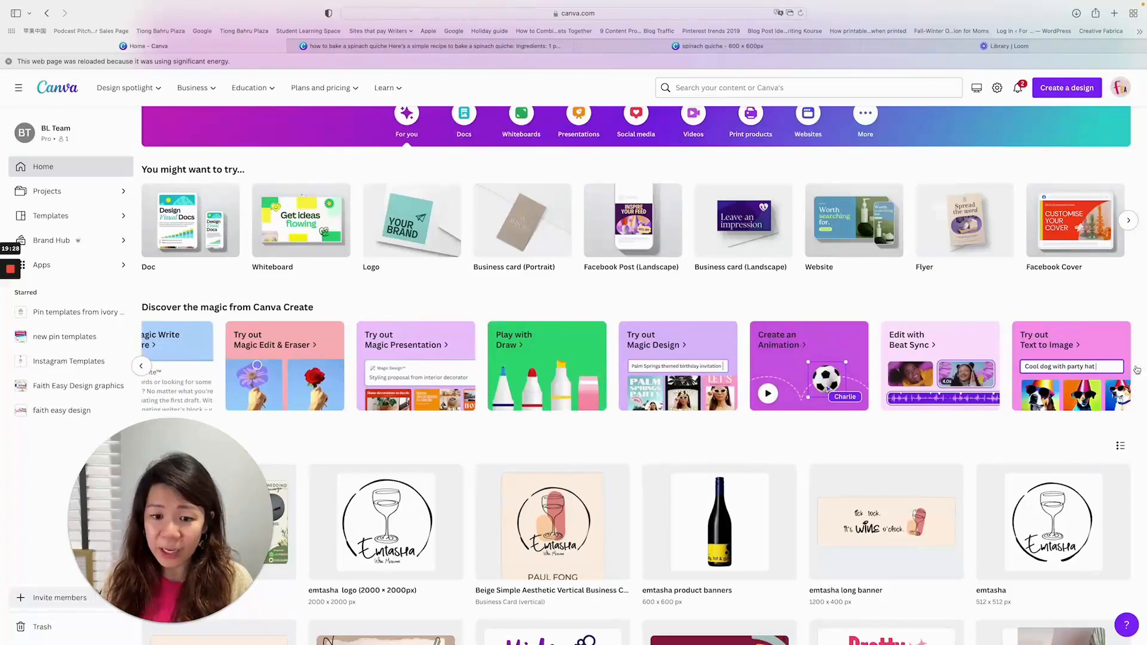
{"action": "left_click", "coordinate": [690, 371]}
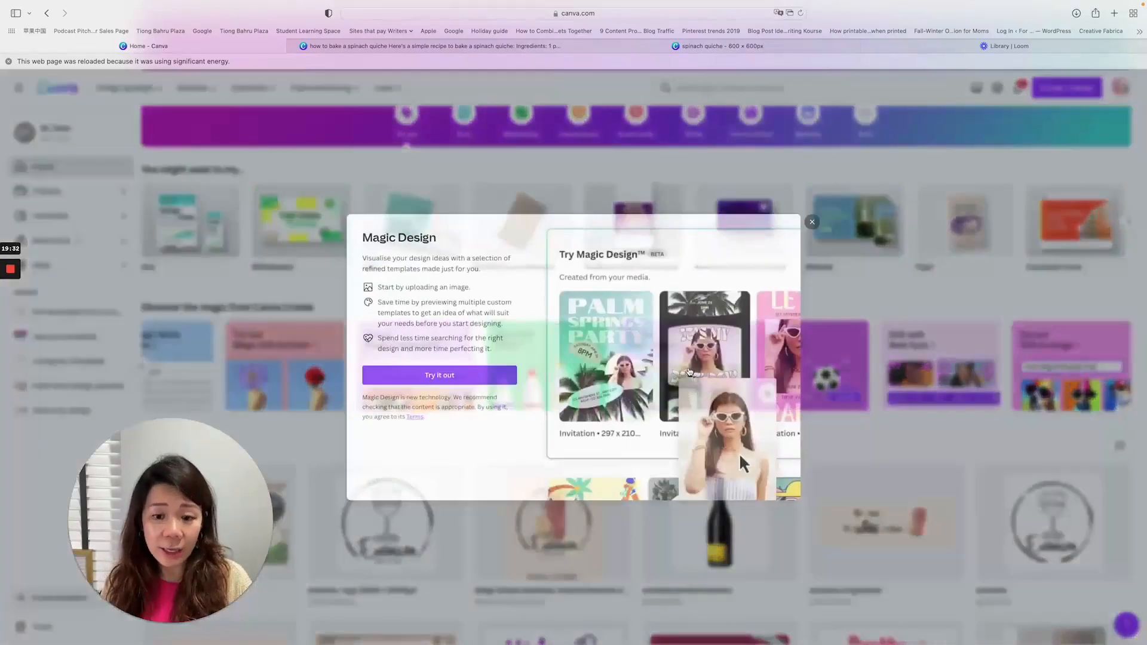
{"action": "left_click", "coordinate": [416, 376]}
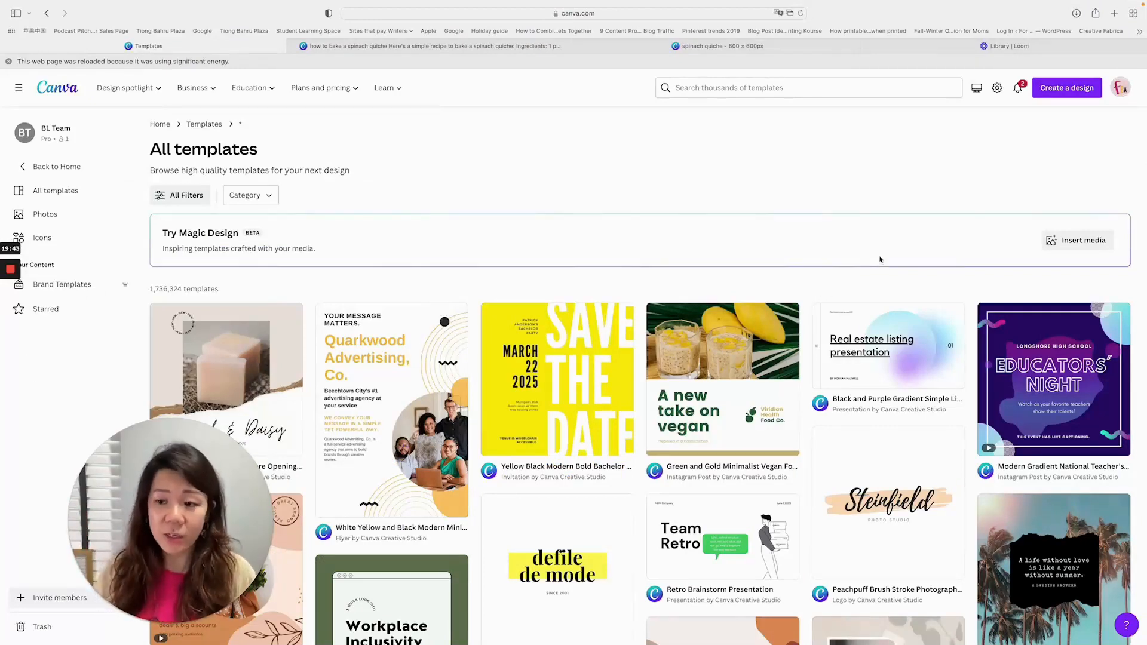
- Upload spinach quiche.png from the Downloads folder as the media for Magic Design
{"action": "left_click", "coordinate": [1097, 245]}
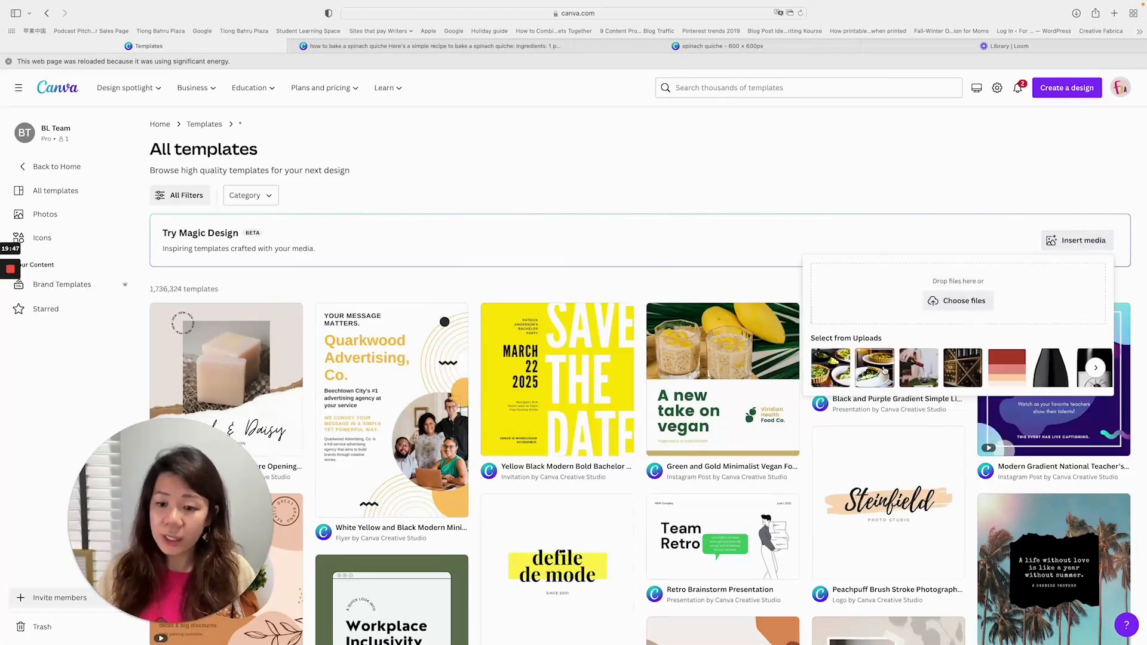
{"action": "left_click", "coordinate": [965, 300]}
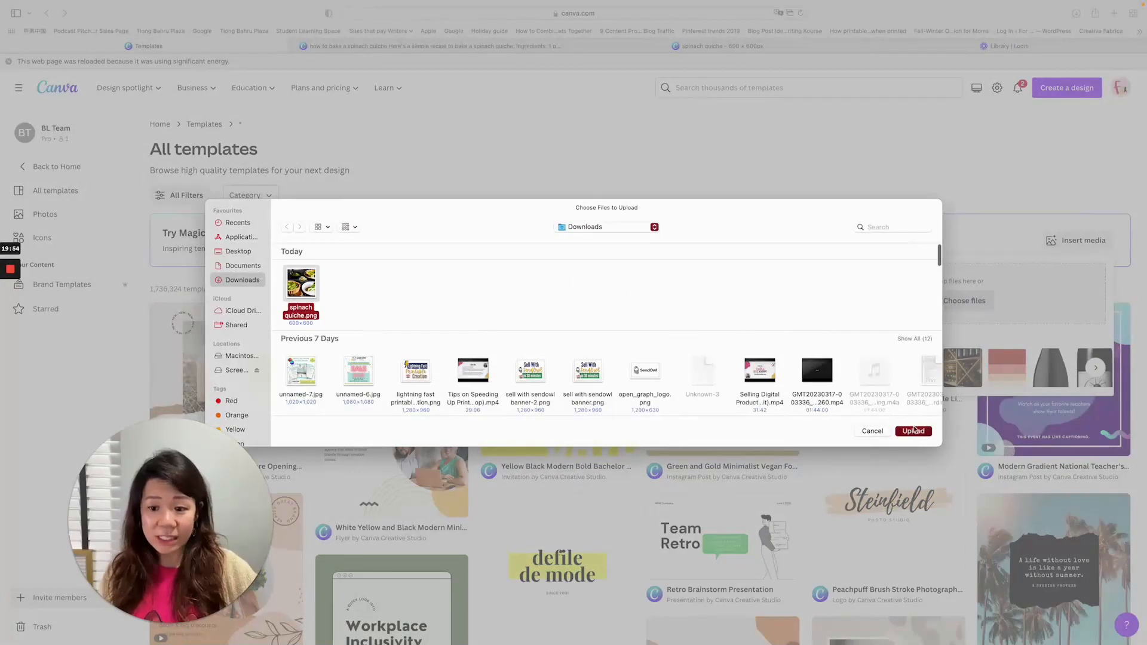
{"action": "left_click", "coordinate": [920, 435]}
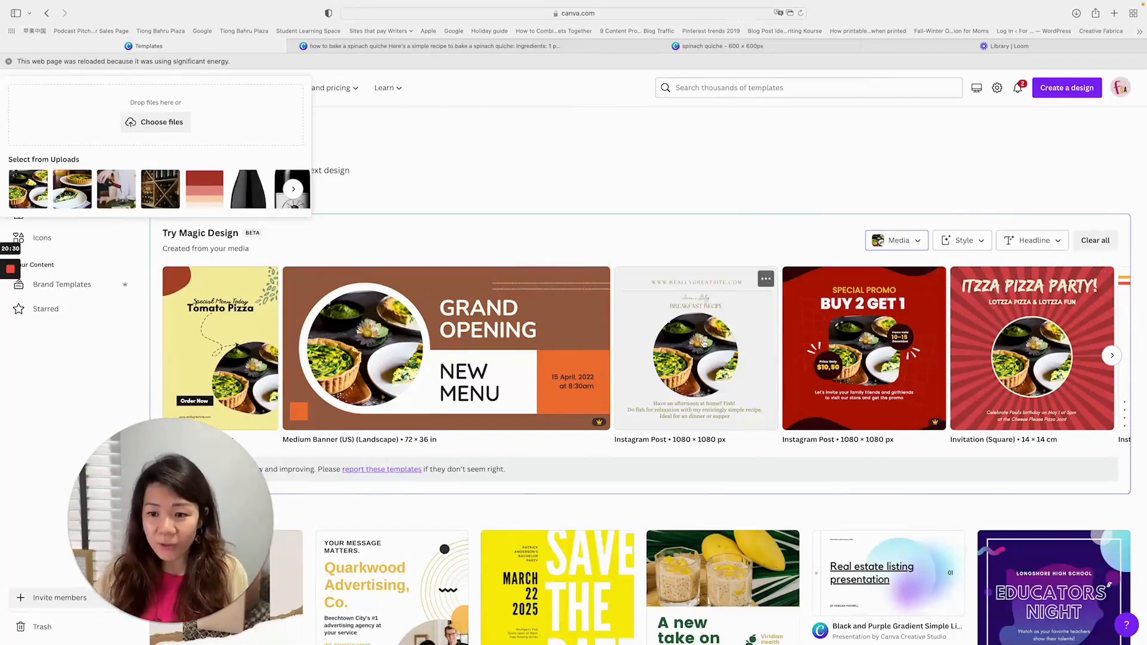
- Look through the templates Magic Design generated from the photo and the available colour and font styles
{"action": "left_click", "coordinate": [1112, 355]}
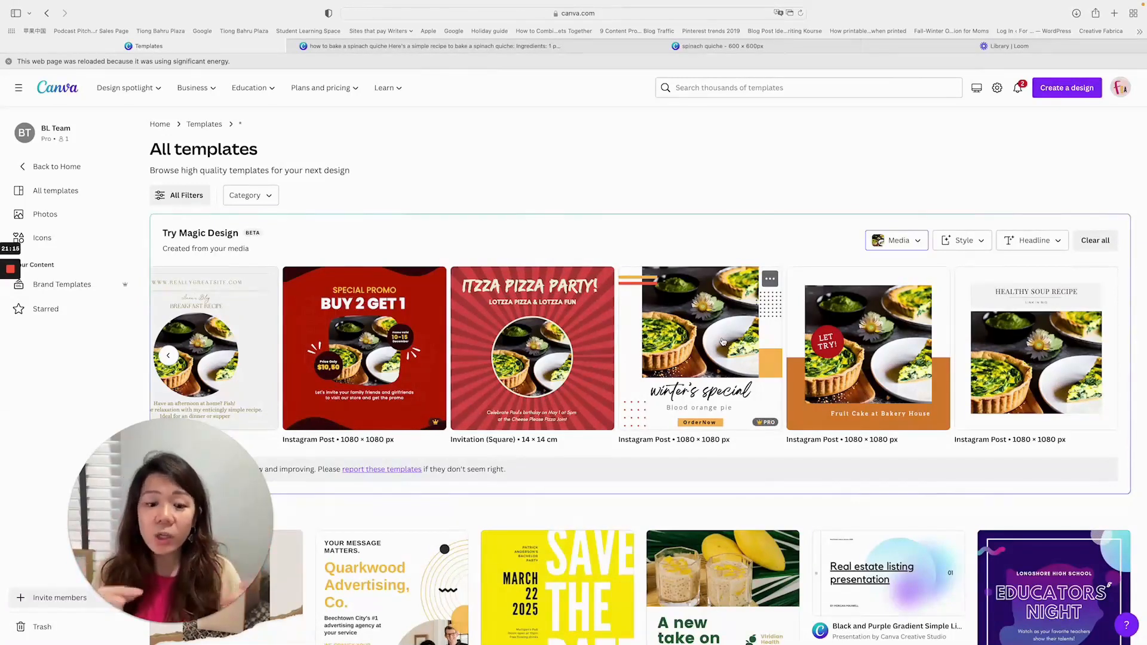
{"action": "left_click", "coordinate": [971, 241]}
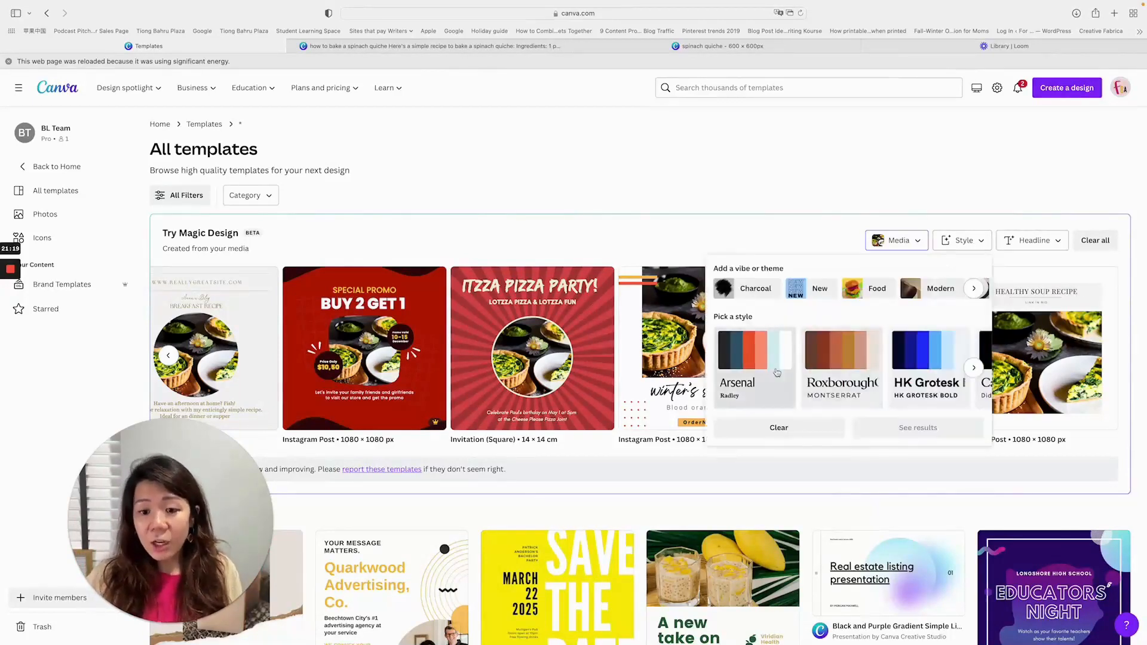
{"action": "left_click", "coordinate": [974, 367]}
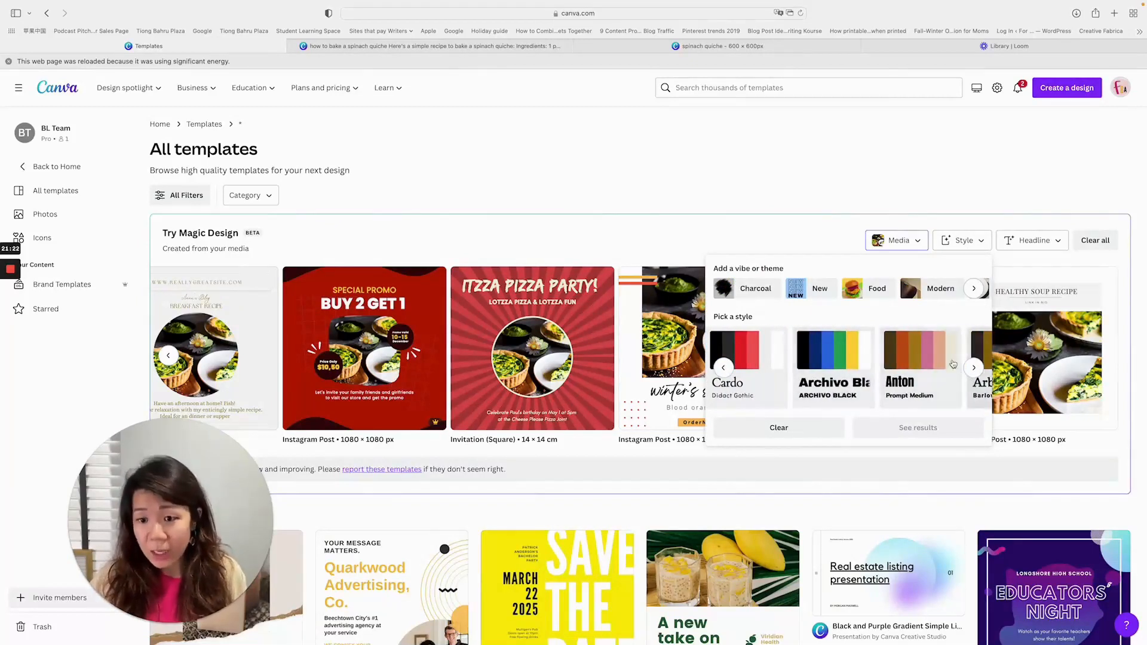
- Change the headline of the Magic Design results to "Healthy Spinach Quiche Recipe" and add it to the results
{"action": "left_click", "coordinate": [1023, 245]}
{"action": "left_click", "coordinate": [1023, 245]}
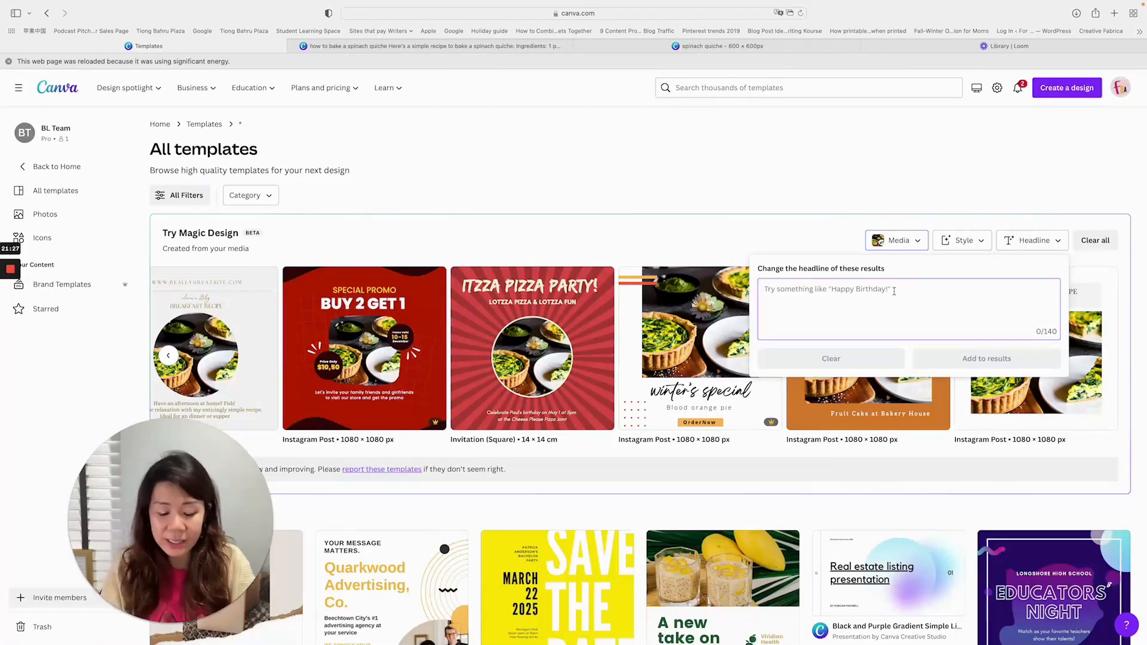
{"action": "type", "text": "HEalth"}
{"action": "key", "text": "BackSpace"}
{"action": "type", "text": "eal"}
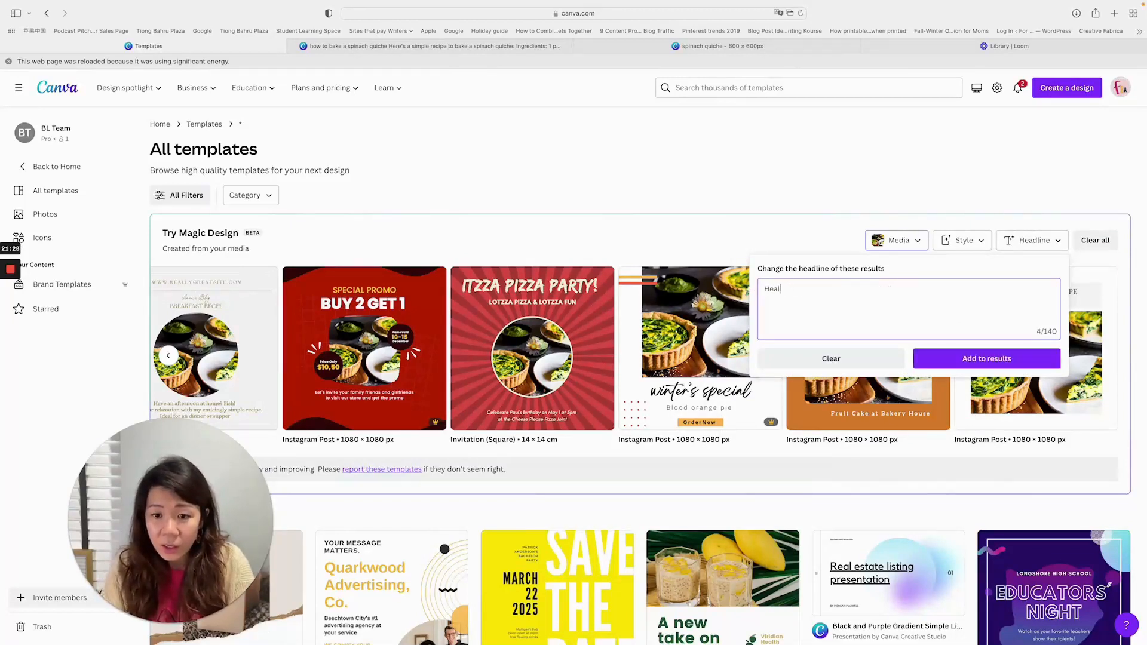
{"action": "type", "text": "thy Spinach Q"}
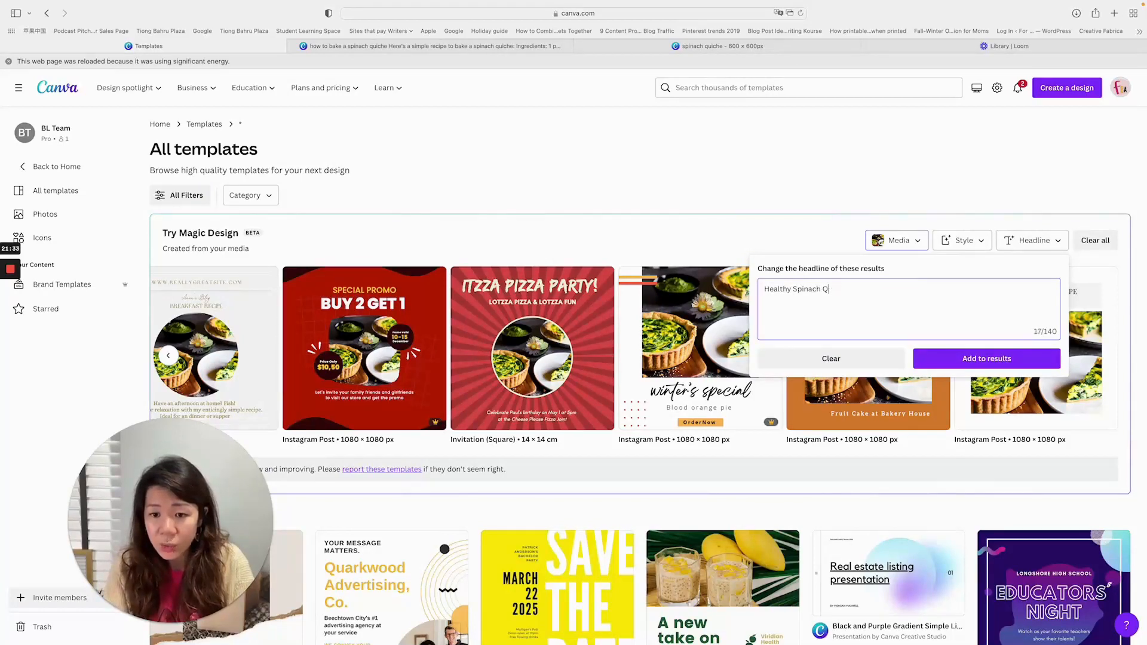
{"action": "type", "text": "uiche Recipe"}
{"action": "left_click", "coordinate": [992, 362]}
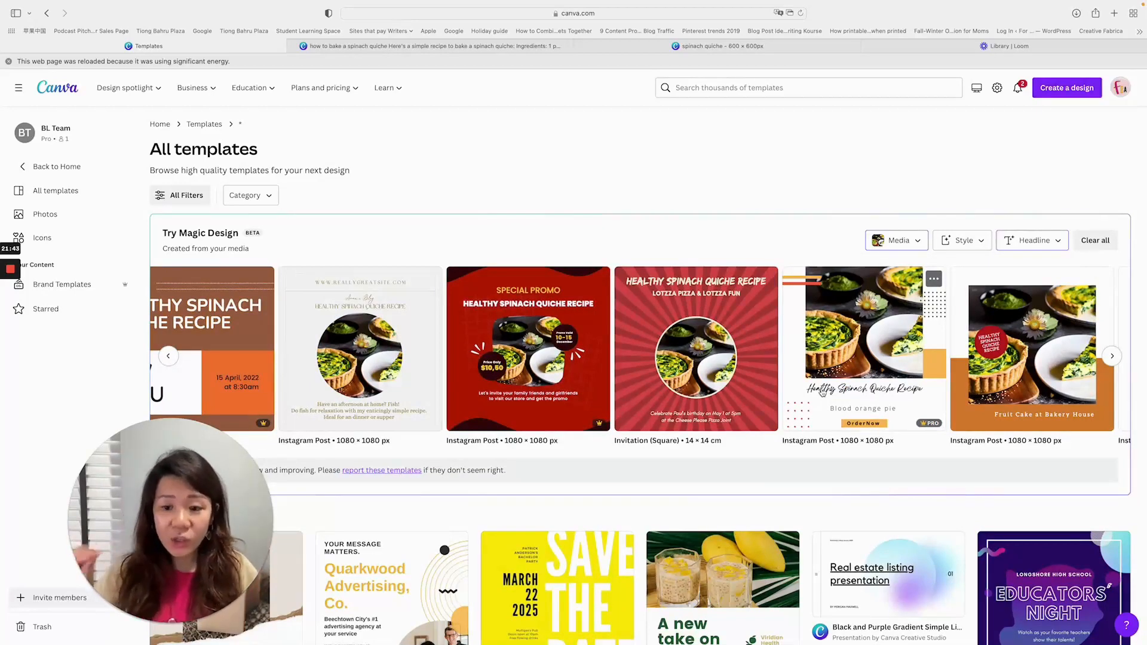
- Choose the Fruit Pie Store New Product Promo Instagram Post from the Magic Design results and start customising it
{"action": "left_click", "coordinate": [912, 366]}
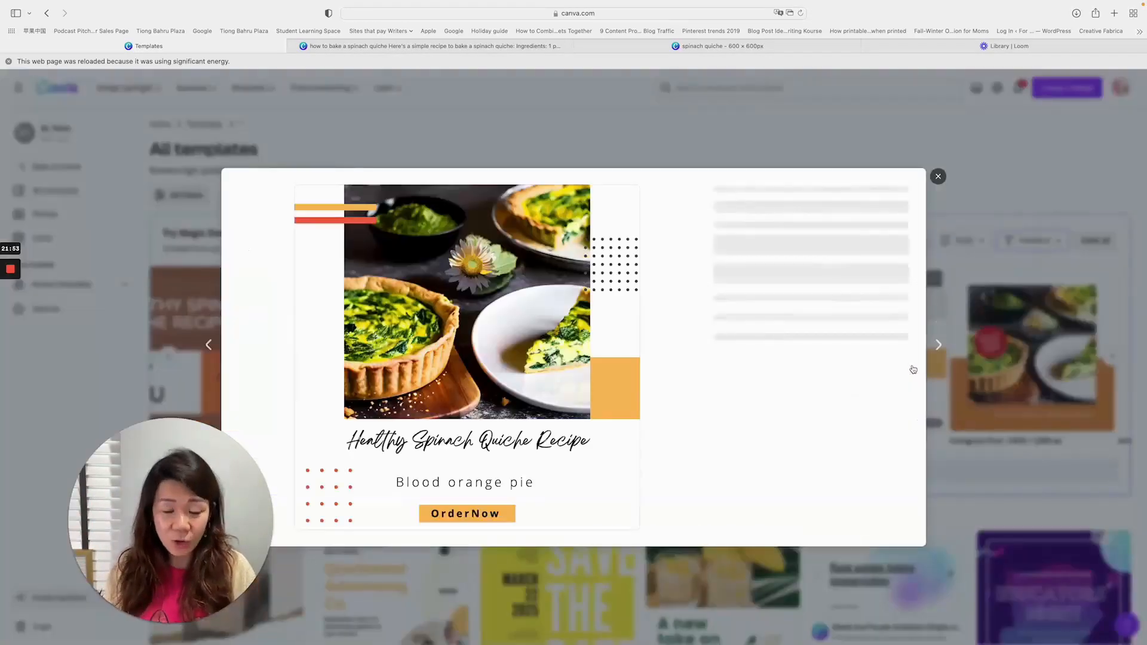
{"action": "left_click", "coordinate": [801, 308]}
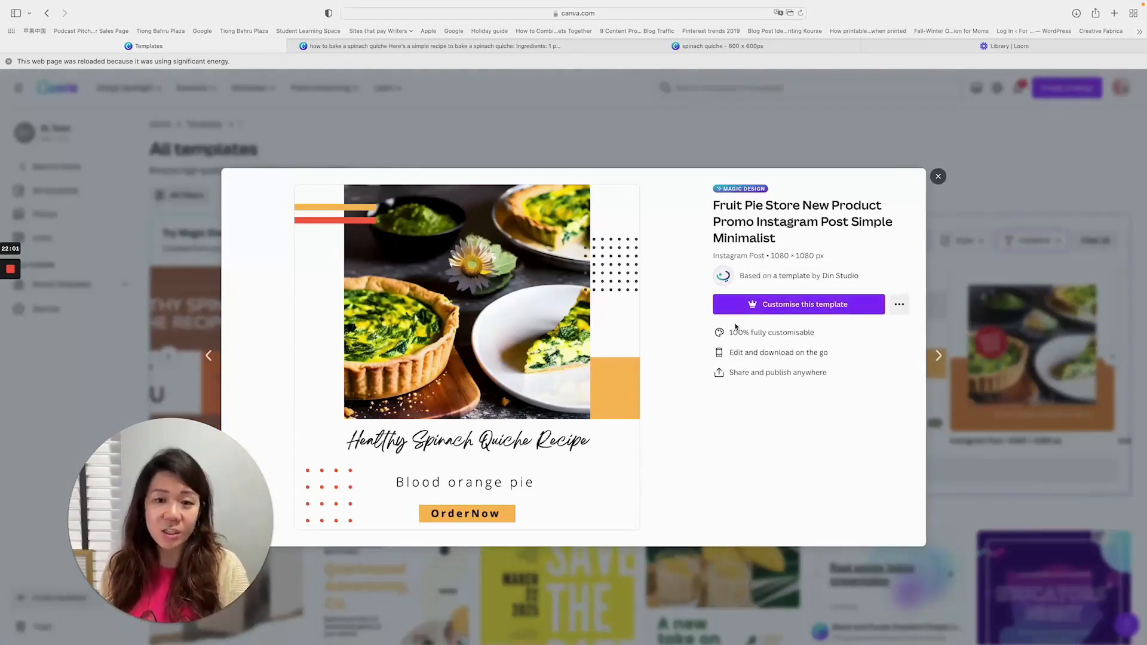
{"action": "left_click", "coordinate": [818, 306]}
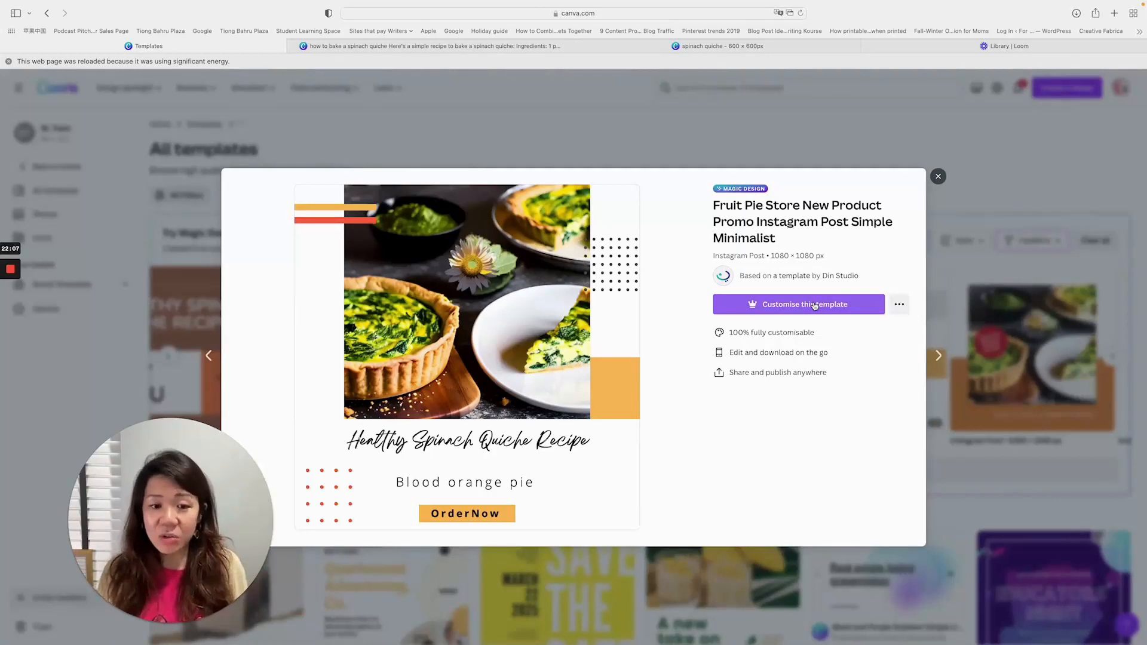
{"action": "left_click", "coordinate": [794, 304]}
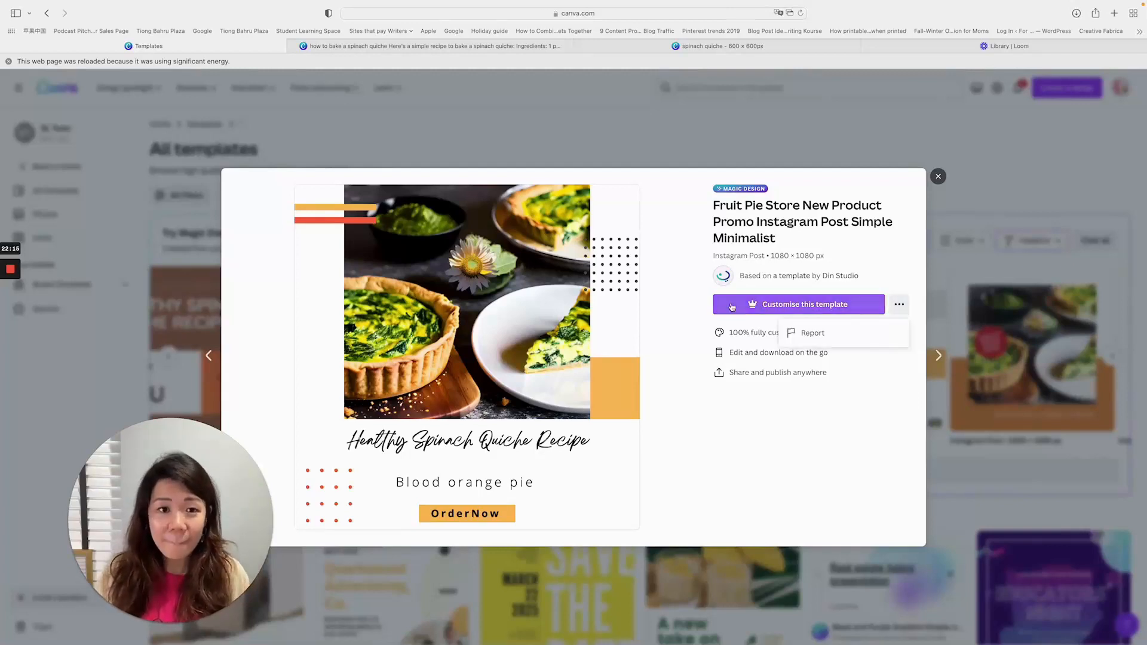
{"action": "left_click", "coordinate": [732, 305]}
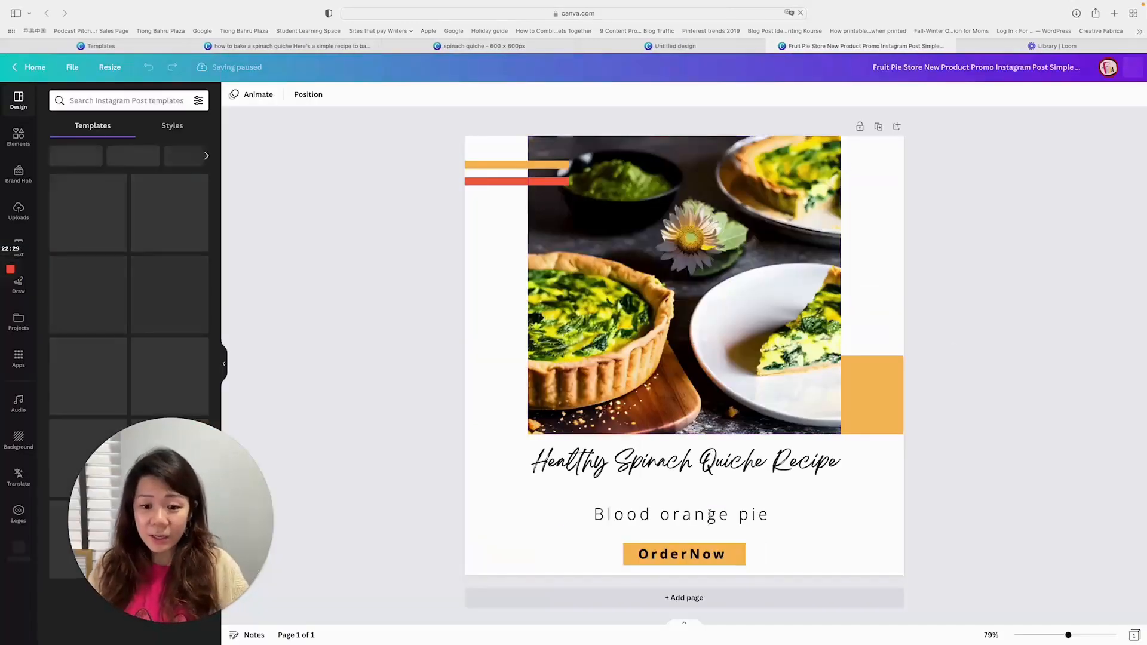
- Replace the "Blood orange pie" line under the headline with the placeholder text "kjashdfkjahsdkjl"
{"action": "left_click", "coordinate": [711, 514]}
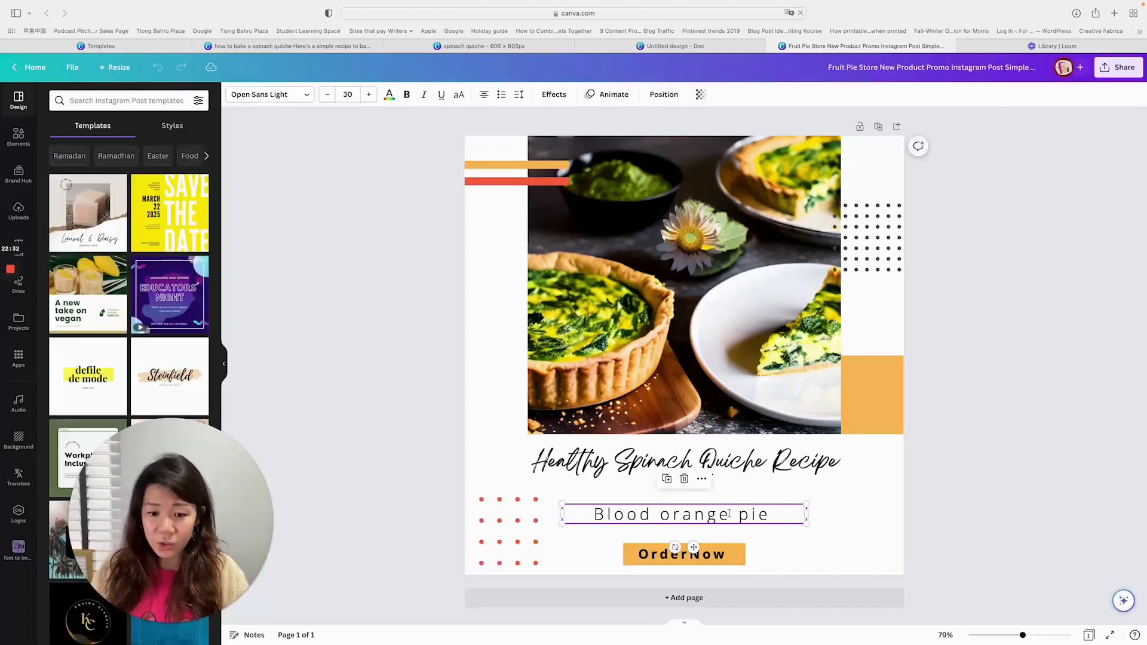
{"action": "triple_click", "coordinate": [711, 515]}
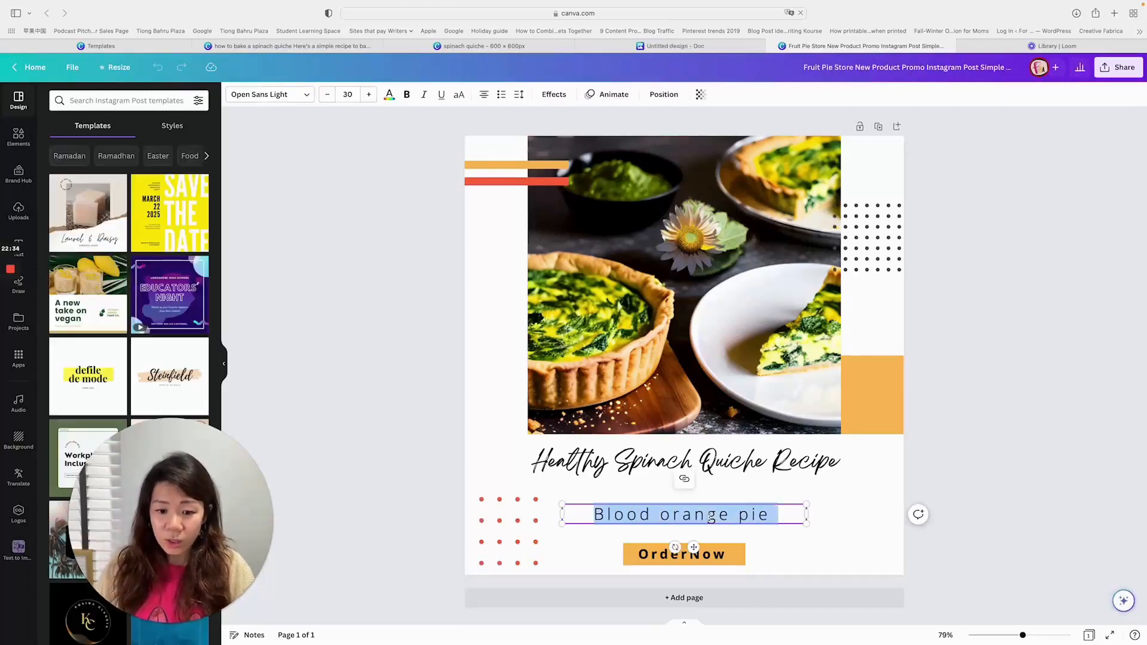
{"action": "type", "text": "kjashdfkjahsdkjl"}
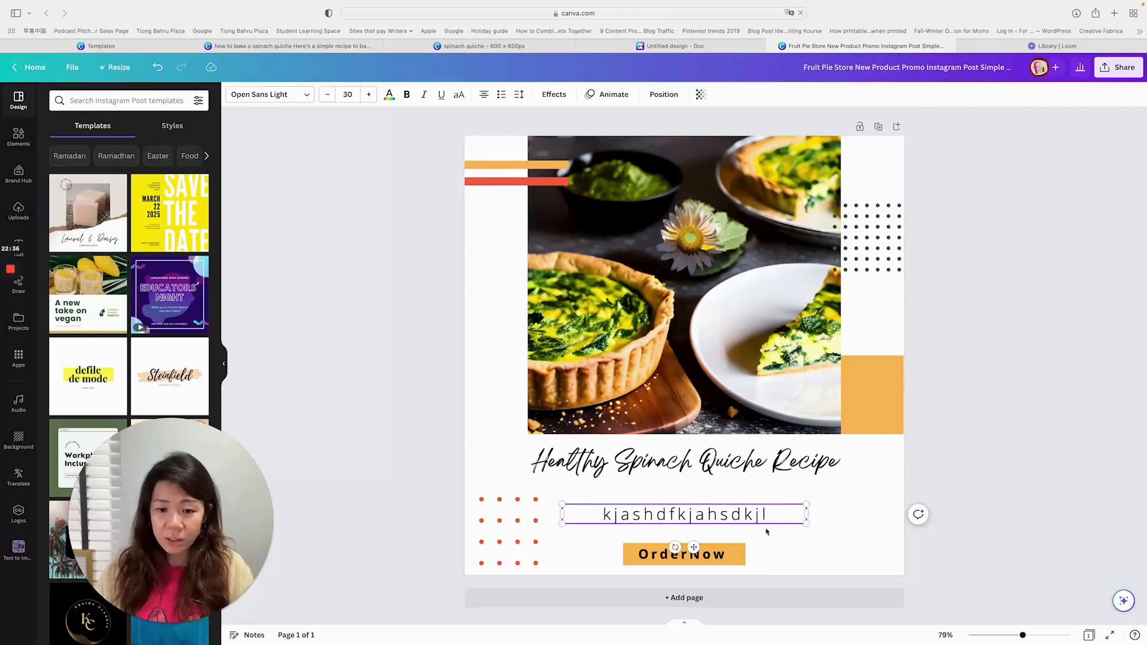
{"action": "left_click", "coordinate": [924, 402]}
{"action": "left_click", "coordinate": [748, 272]}
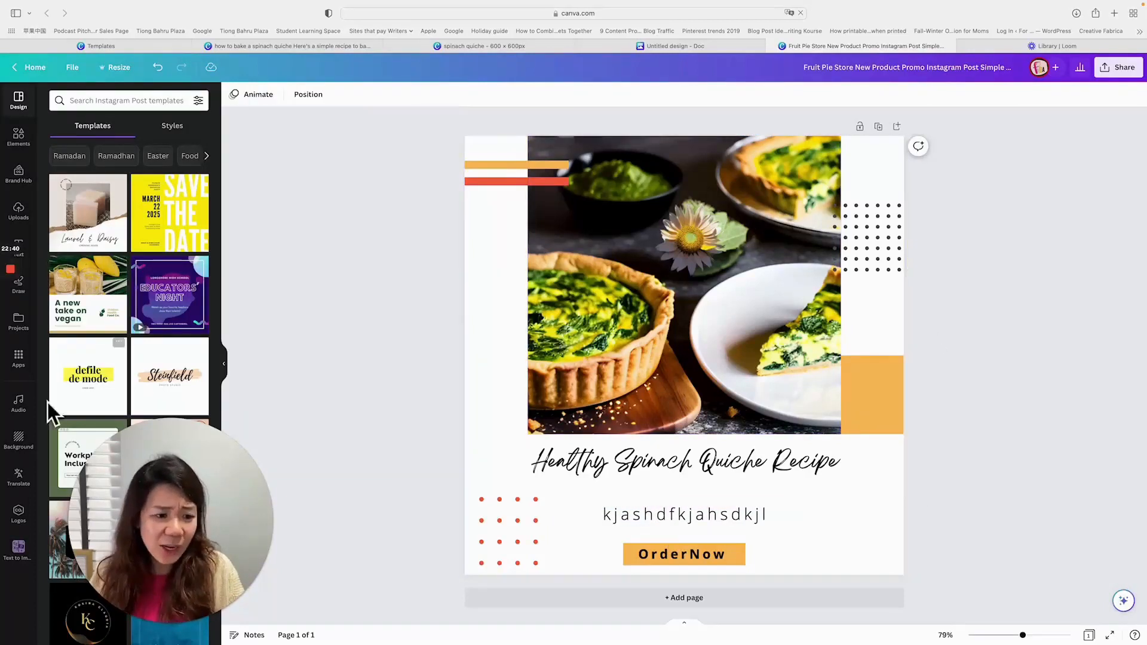
- Show the logos of the Faith's Biz Academy brand kit instead of the emtasha one
{"action": "left_click", "coordinate": [17, 522]}
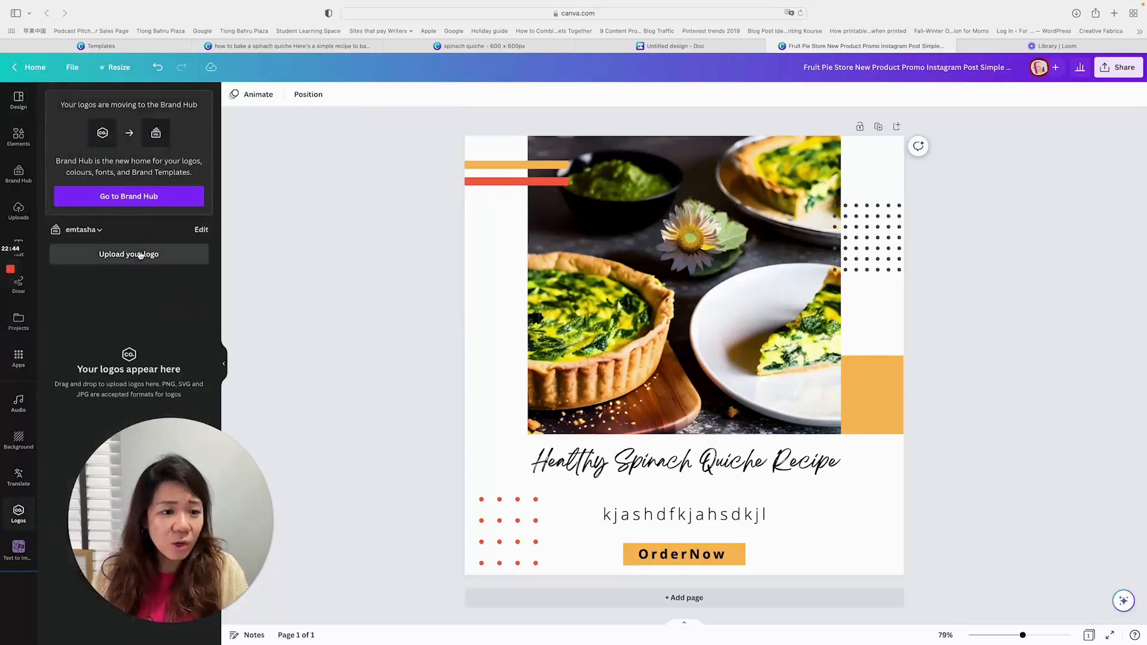
{"action": "left_click", "coordinate": [89, 230]}
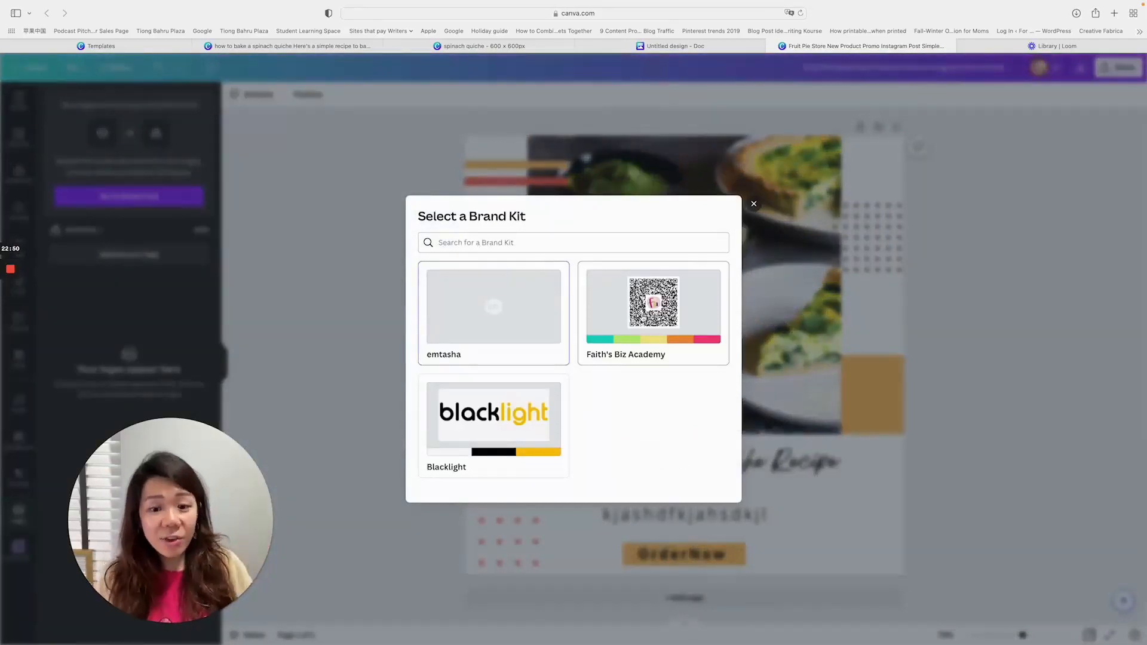
{"action": "left_click", "coordinate": [653, 311]}
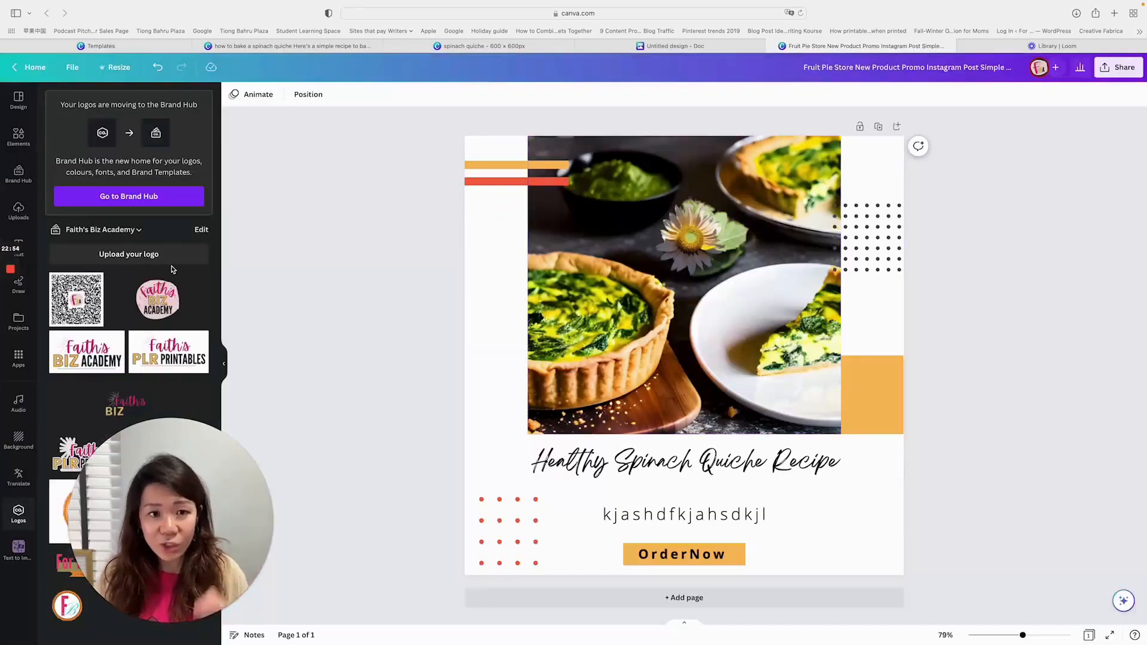
- Go to the Brand Hub and look through the brand kit's templates, logos, colours, fonts, photos, graphics and icons
{"action": "right_click", "coordinate": [132, 200]}
{"action": "left_click", "coordinate": [119, 198]}
{"action": "left_click", "coordinate": [120, 198]}
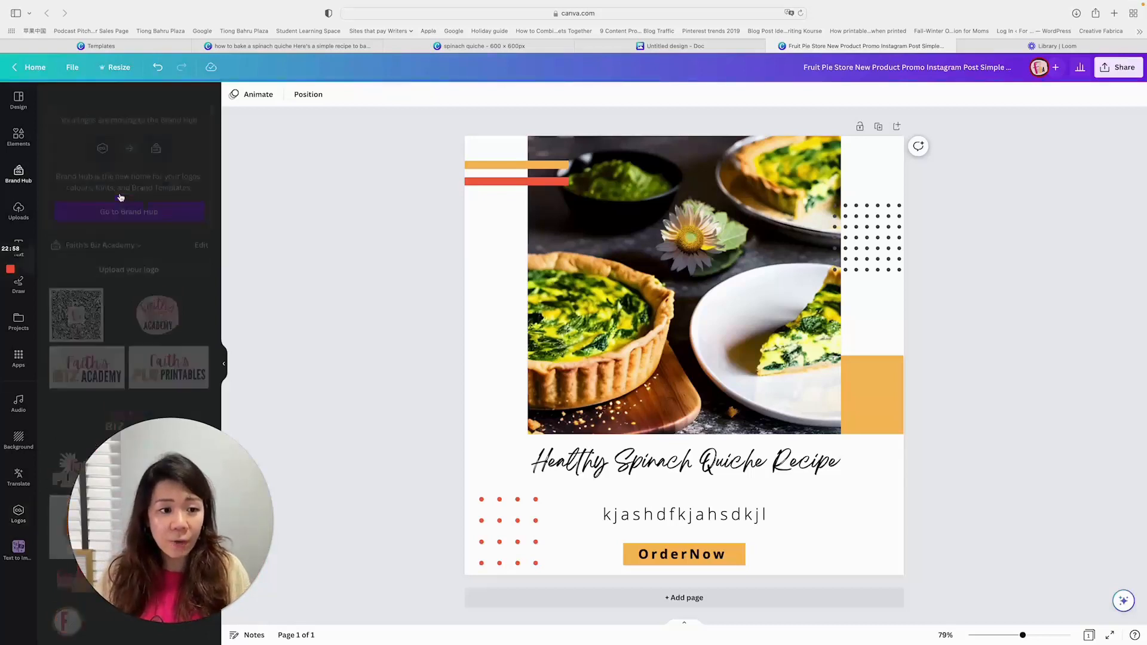
{"action": "scroll", "coordinate": [197, 455], "scroll_direction": "down", "scroll_amount": 2}
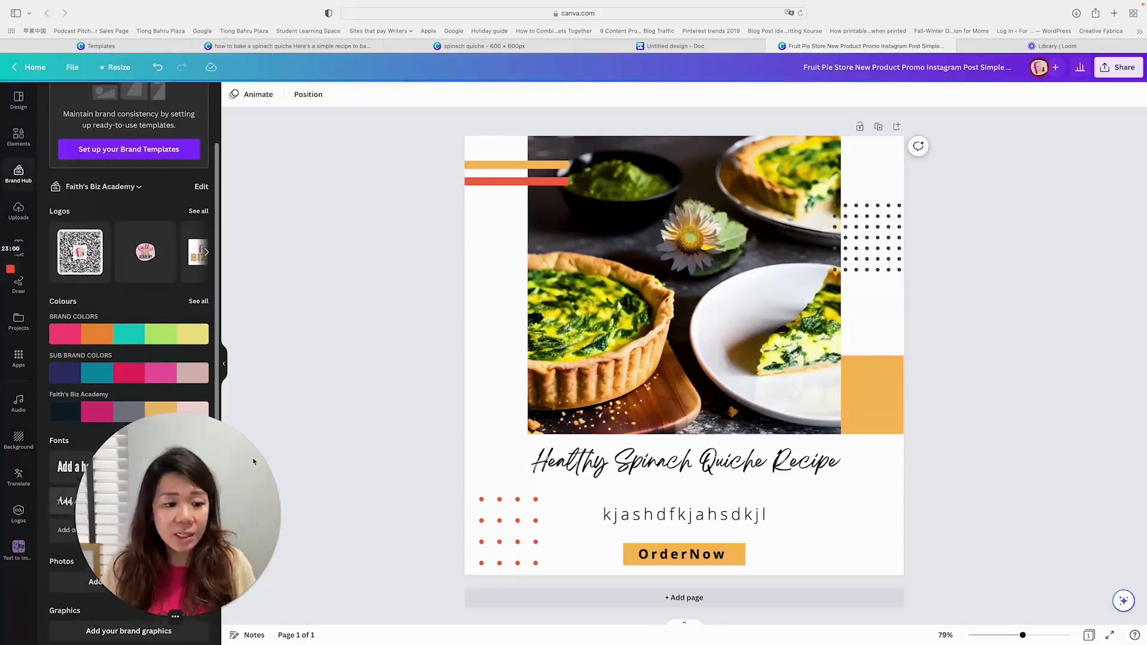
{"action": "left_click_drag", "start_coordinate": [253, 458], "coordinate": [455, 304]}
{"action": "scroll", "coordinate": [126, 392], "scroll_direction": "down", "scroll_amount": 2}
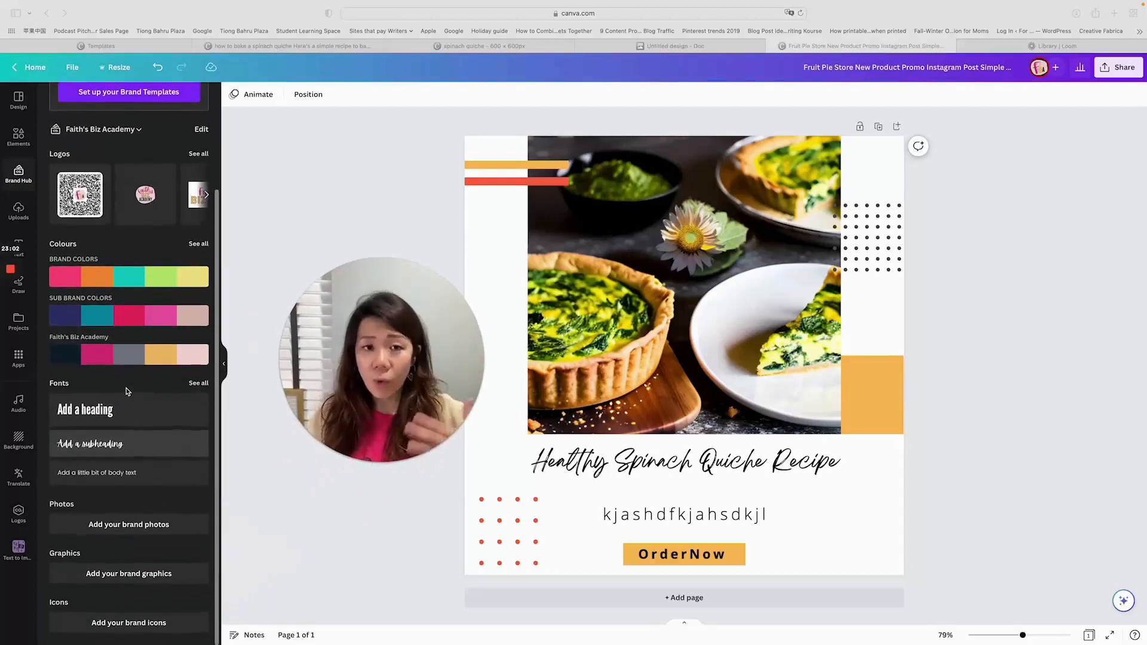
{"action": "scroll", "coordinate": [127, 391], "scroll_direction": "up", "scroll_amount": 3}
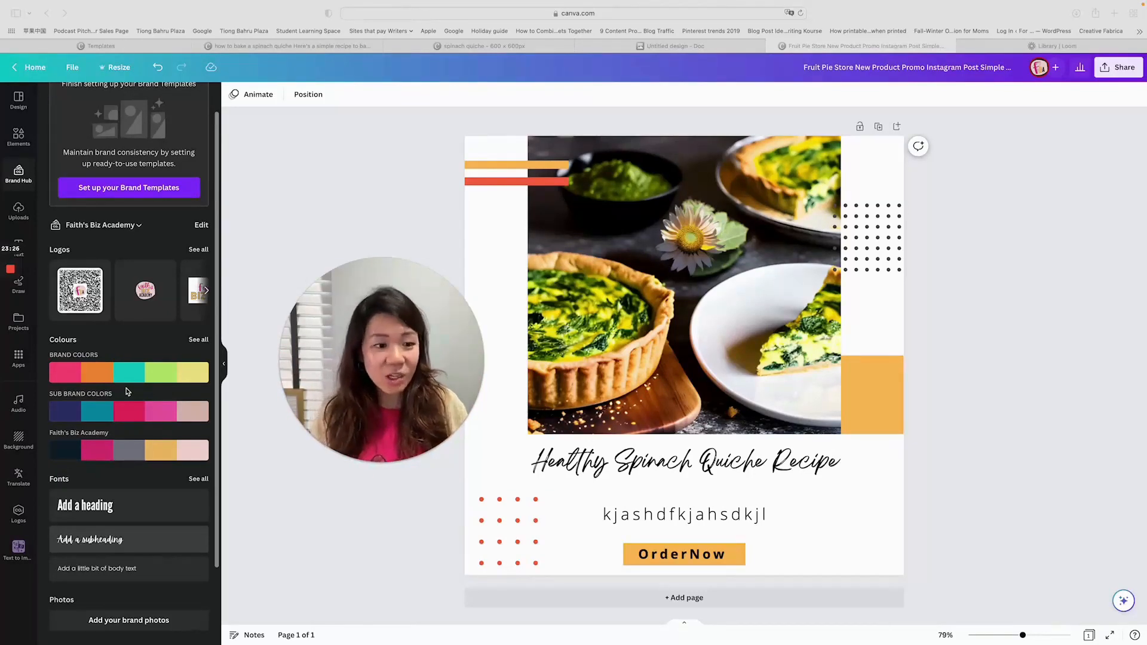
{"action": "scroll", "coordinate": [127, 391], "scroll_direction": "up", "scroll_amount": 2}
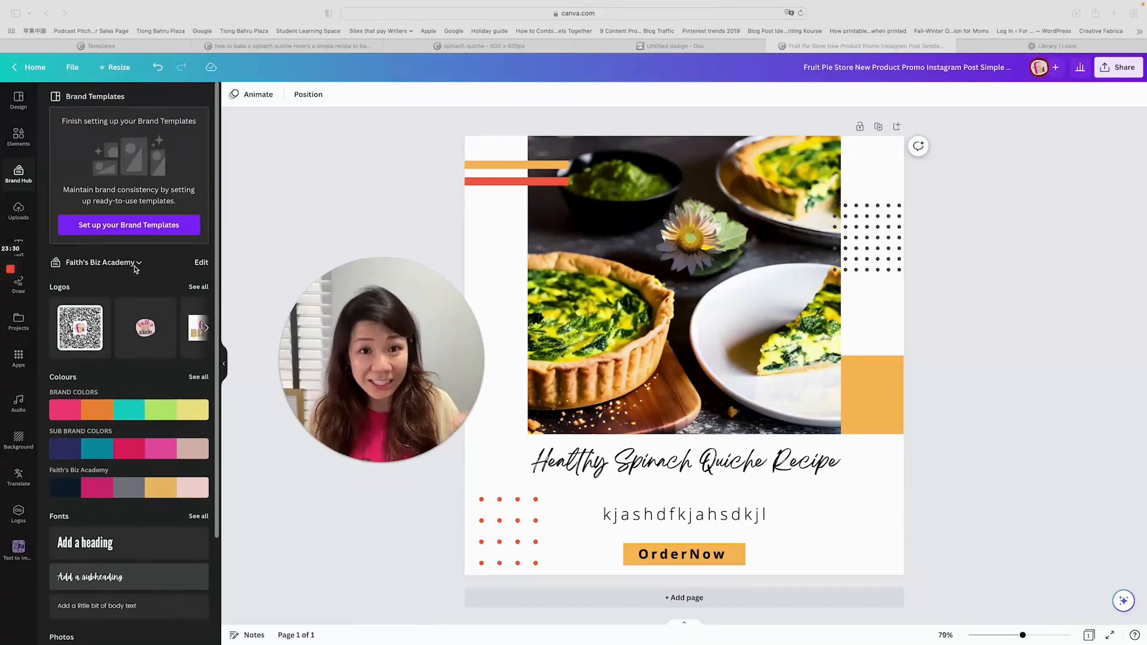
{"action": "scroll", "coordinate": [162, 299], "scroll_direction": "down", "scroll_amount": 5}
{"action": "scroll", "coordinate": [143, 299], "scroll_direction": "up", "scroll_amount": 1}
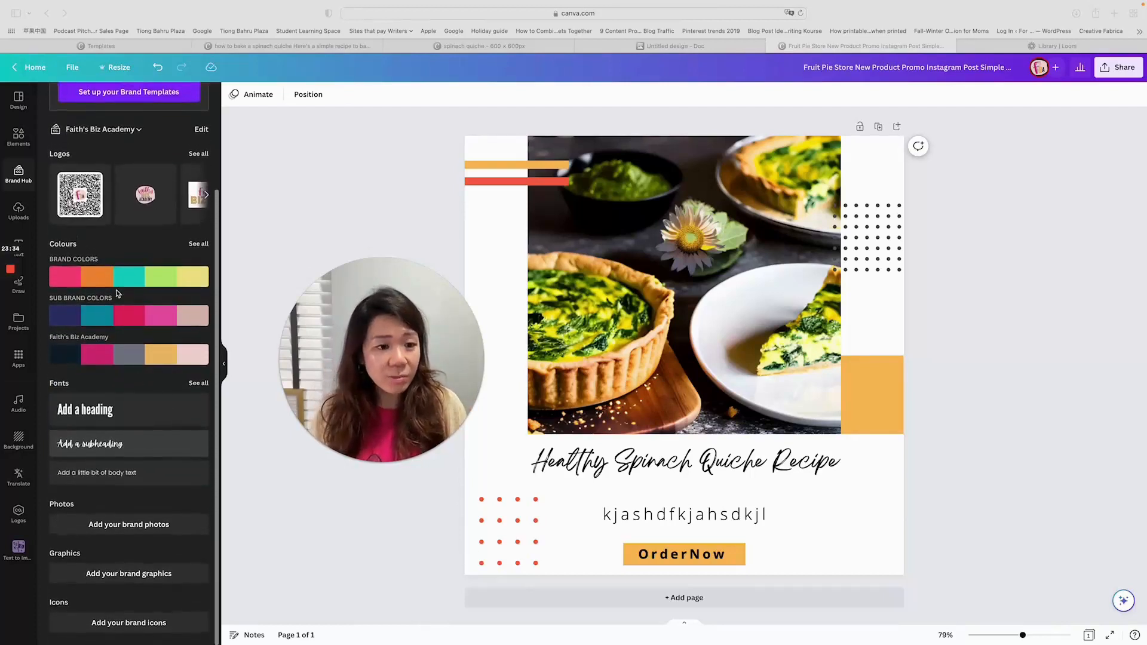
- Add the round Faith's Biz Academy logo, shrink it and place it in the design's lower right corner beside the order label
{"action": "left_click", "coordinate": [145, 196]}
{"action": "left_click", "coordinate": [145, 196]}
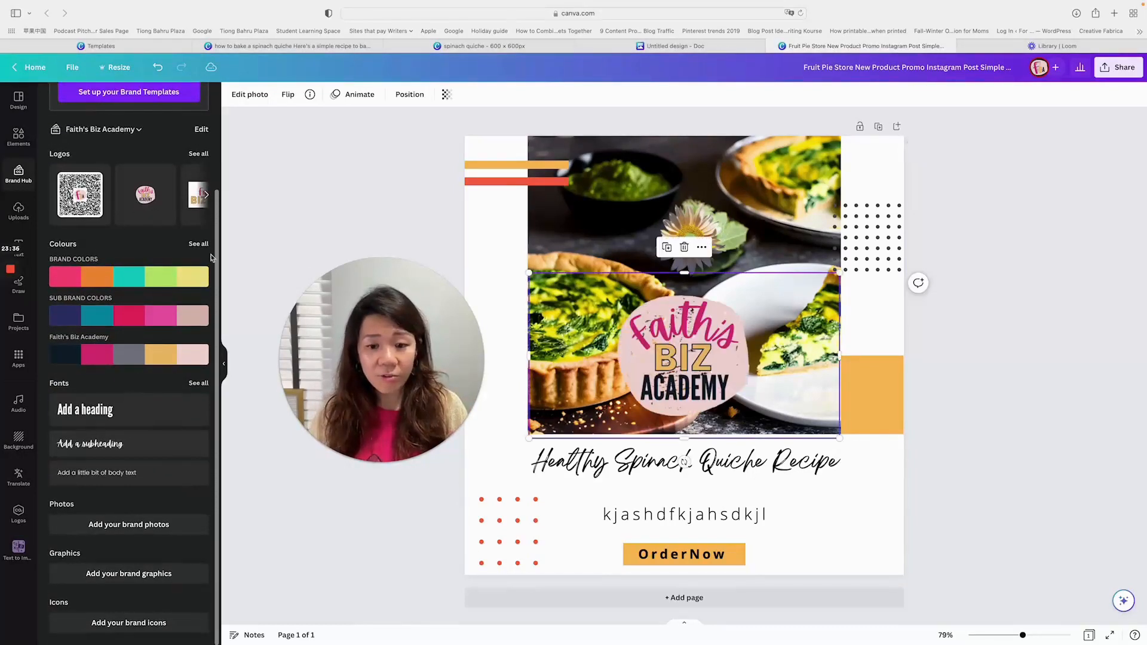
{"action": "left_click_drag", "start_coordinate": [681, 359], "coordinate": [837, 516]}
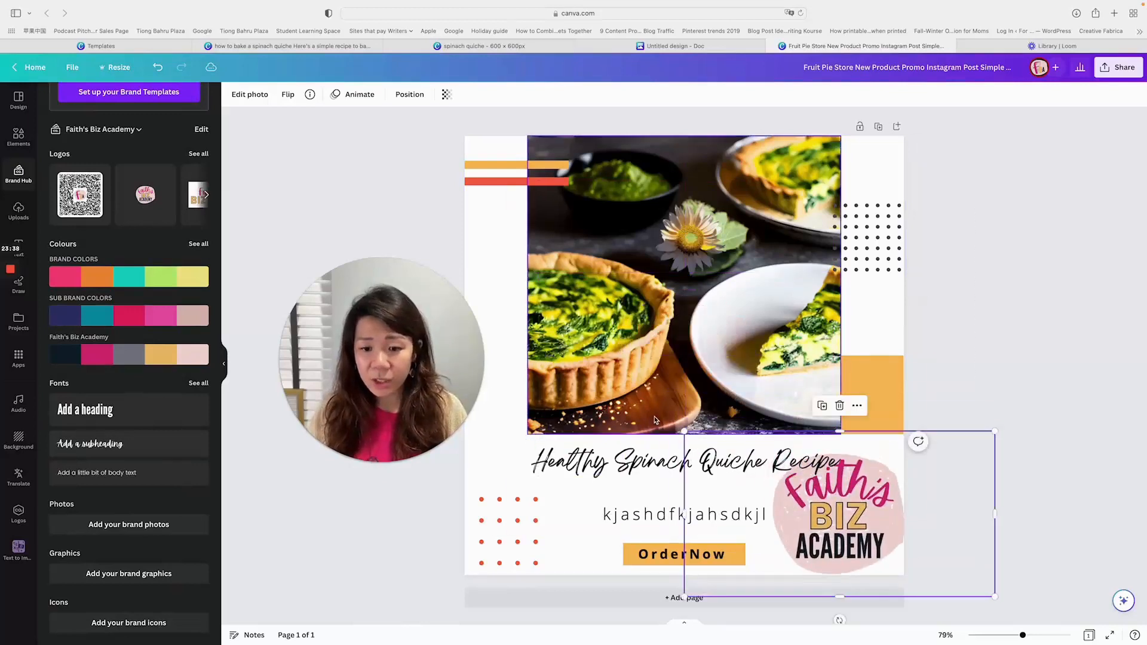
{"action": "left_click_drag", "start_coordinate": [684, 431], "coordinate": [840, 514]}
{"action": "left_click_drag", "start_coordinate": [890, 546], "coordinate": [818, 516]}
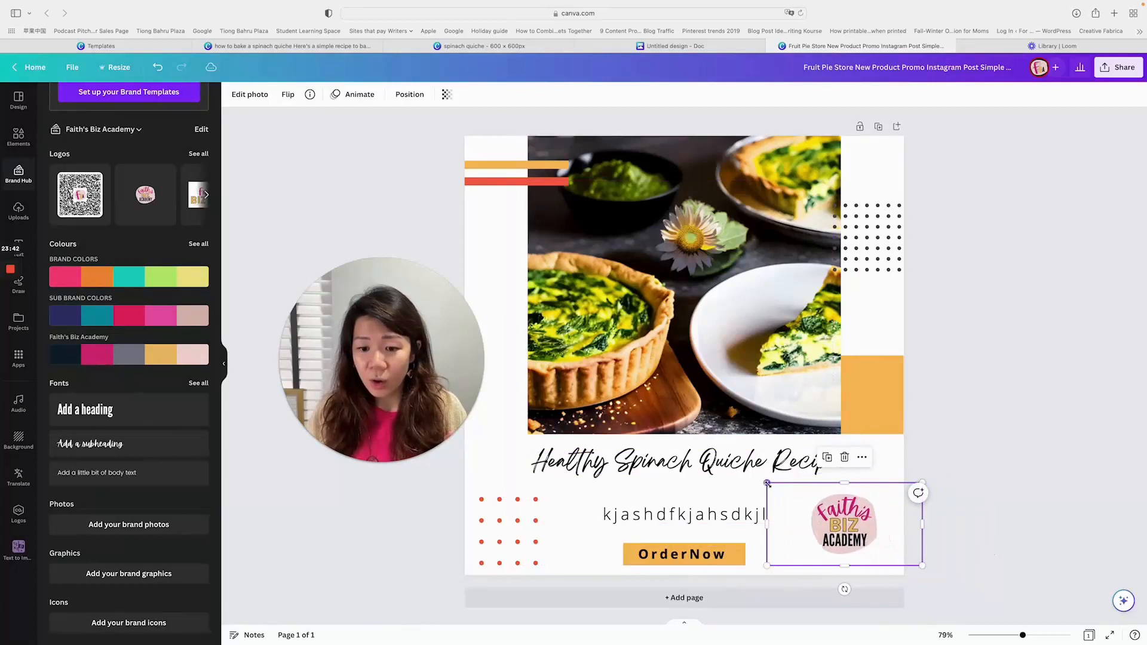
{"action": "left_click_drag", "start_coordinate": [767, 483], "coordinate": [815, 507]}
{"action": "left_click_drag", "start_coordinate": [868, 533], "coordinate": [859, 531]}
{"action": "left_click", "coordinate": [956, 508]}
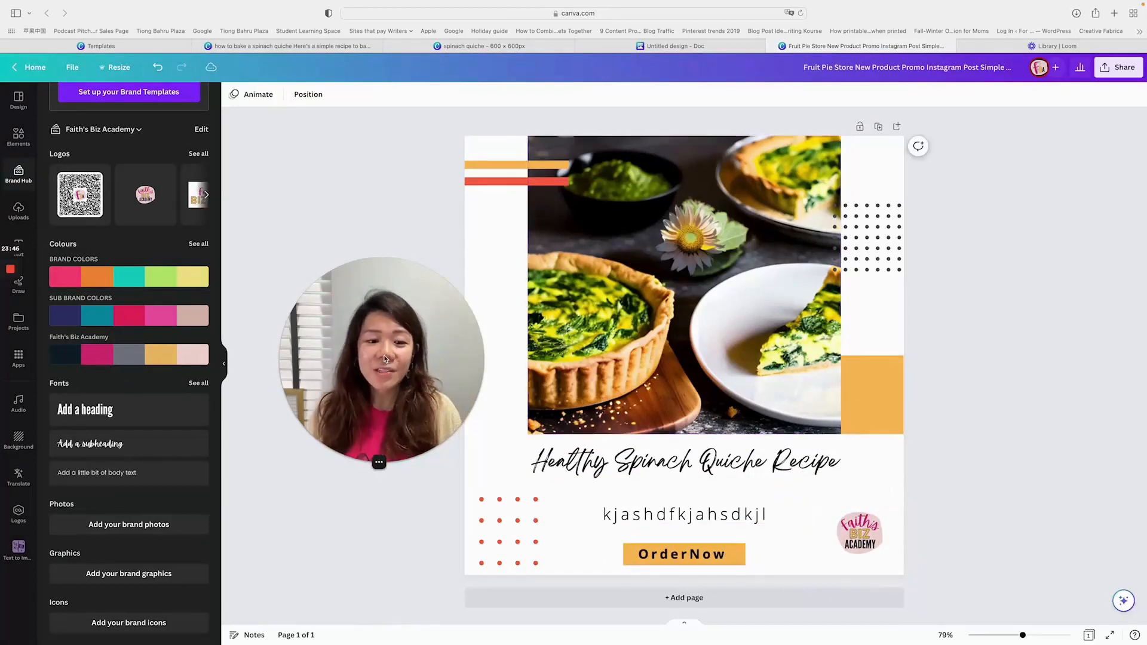
- Check the sharing, download and scheduling options available for the finished Instagram post
{"action": "left_click_drag", "start_coordinate": [384, 354], "coordinate": [299, 374]}
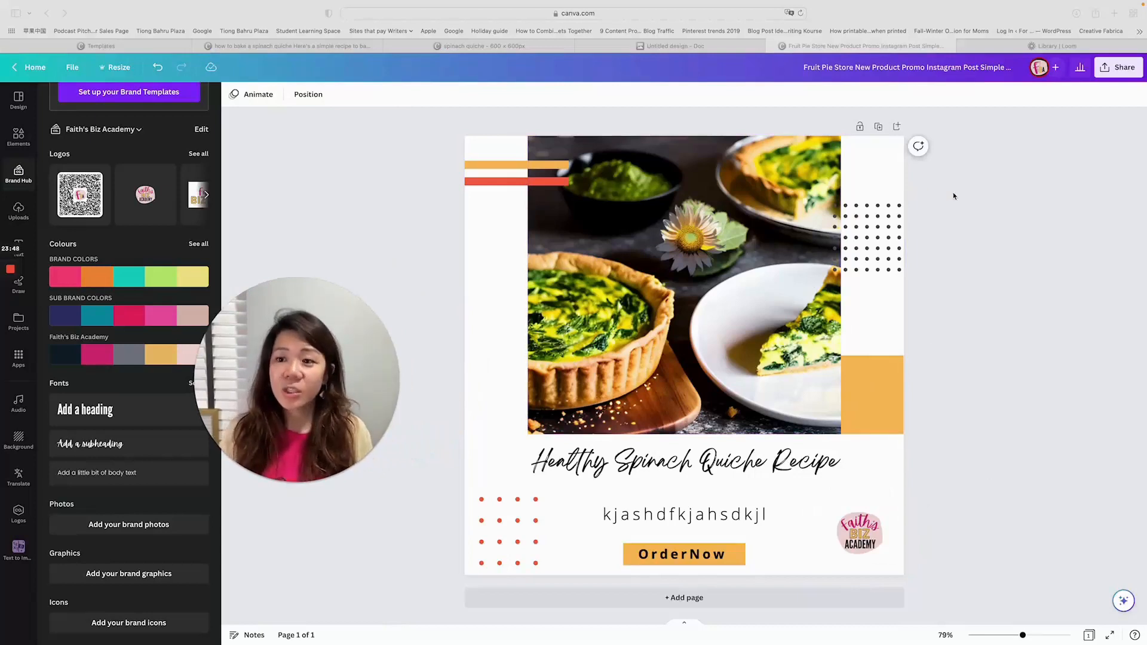
{"action": "left_click", "coordinate": [1120, 69]}
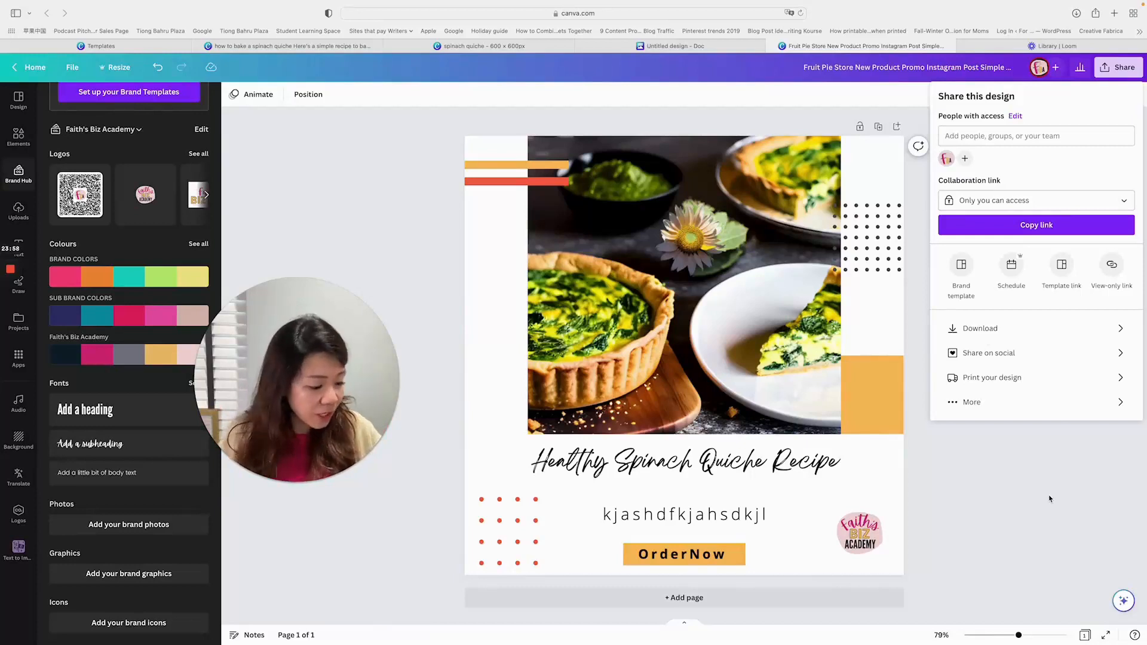
{"action": "left_click", "coordinate": [346, 236]}
- Return to the templates page, close the template preview and go back to the home page
{"action": "mouse_move", "coordinate": [137, 46]}
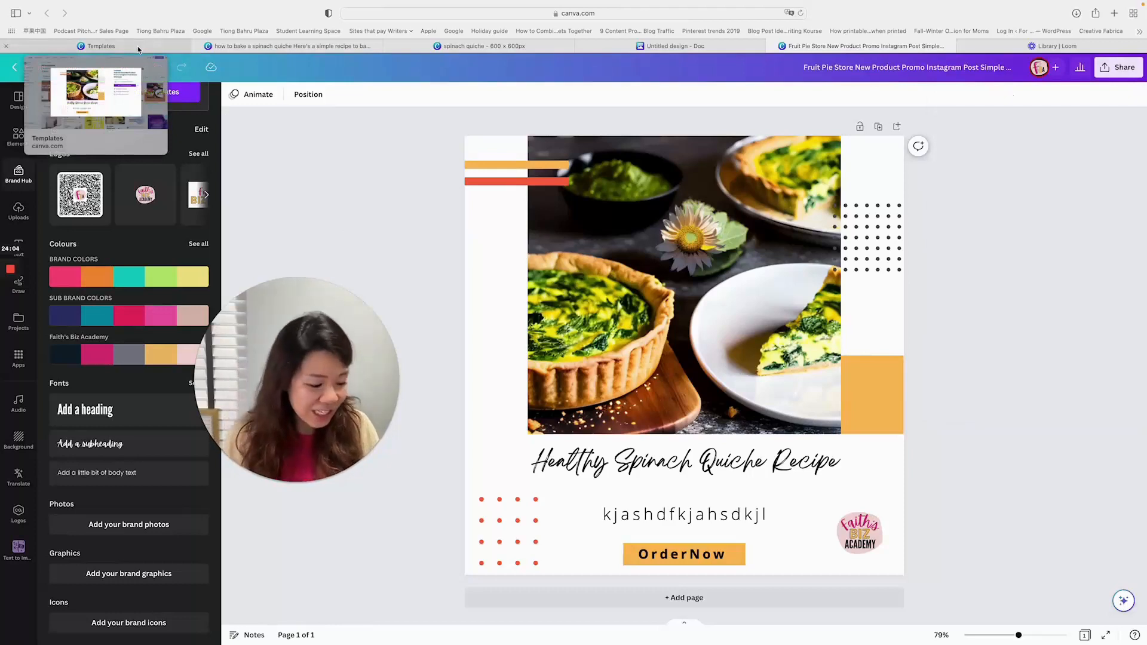
{"action": "left_click", "coordinate": [137, 45]}
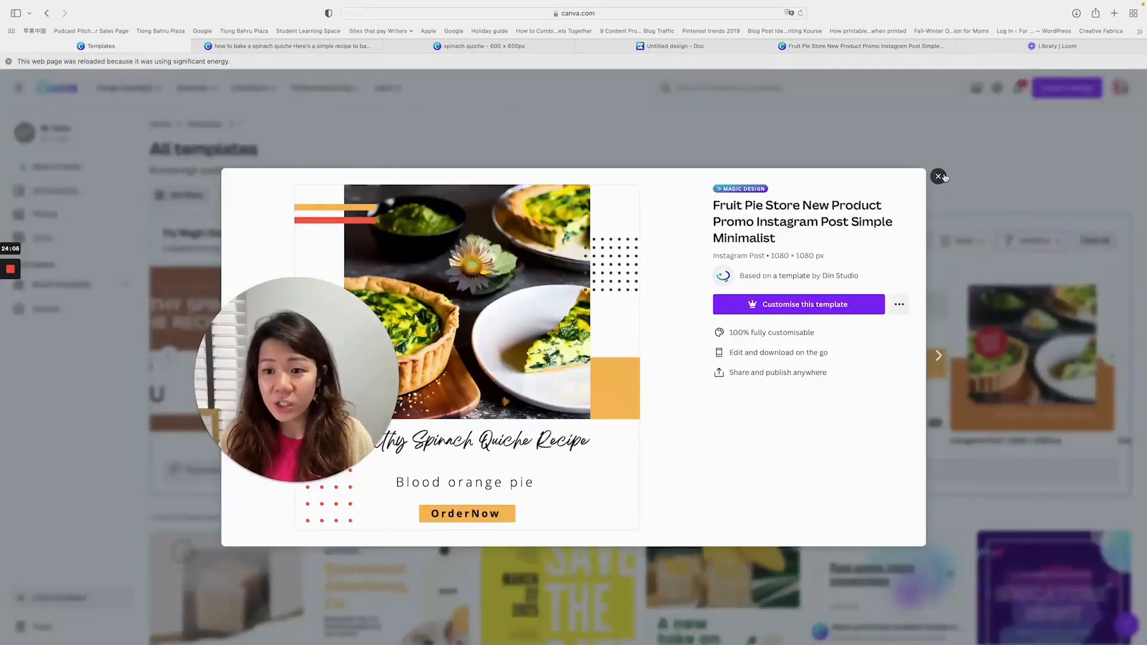
{"action": "left_click", "coordinate": [939, 176]}
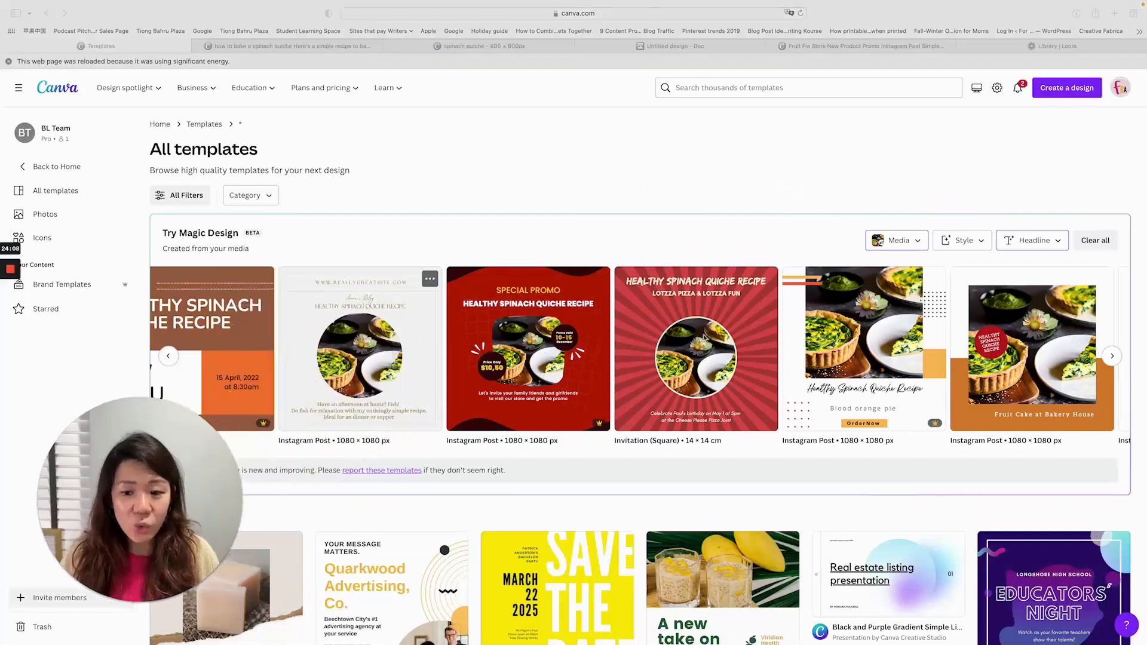
{"action": "scroll", "coordinate": [706, 338], "scroll_direction": "down", "scroll_amount": 10}
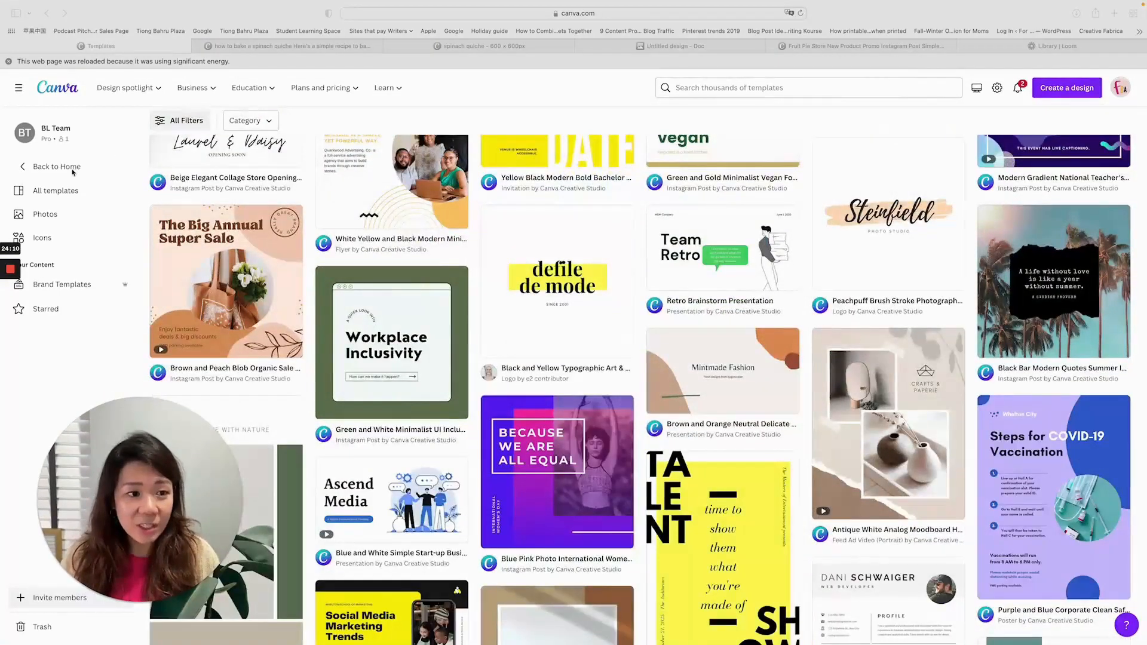
{"action": "left_click", "coordinate": [72, 172]}
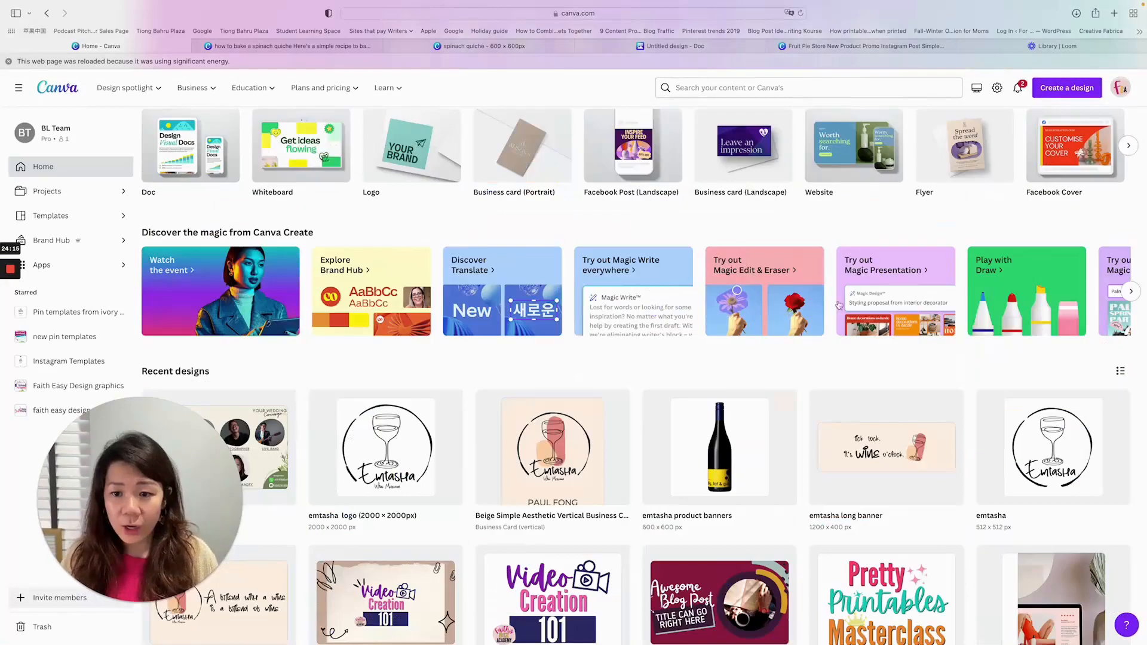
- Start Magic Presentation from the home page and generate drafts for the topic "how to bake a spinach quiche in 30 minutes"
{"action": "left_click", "coordinate": [885, 282]}
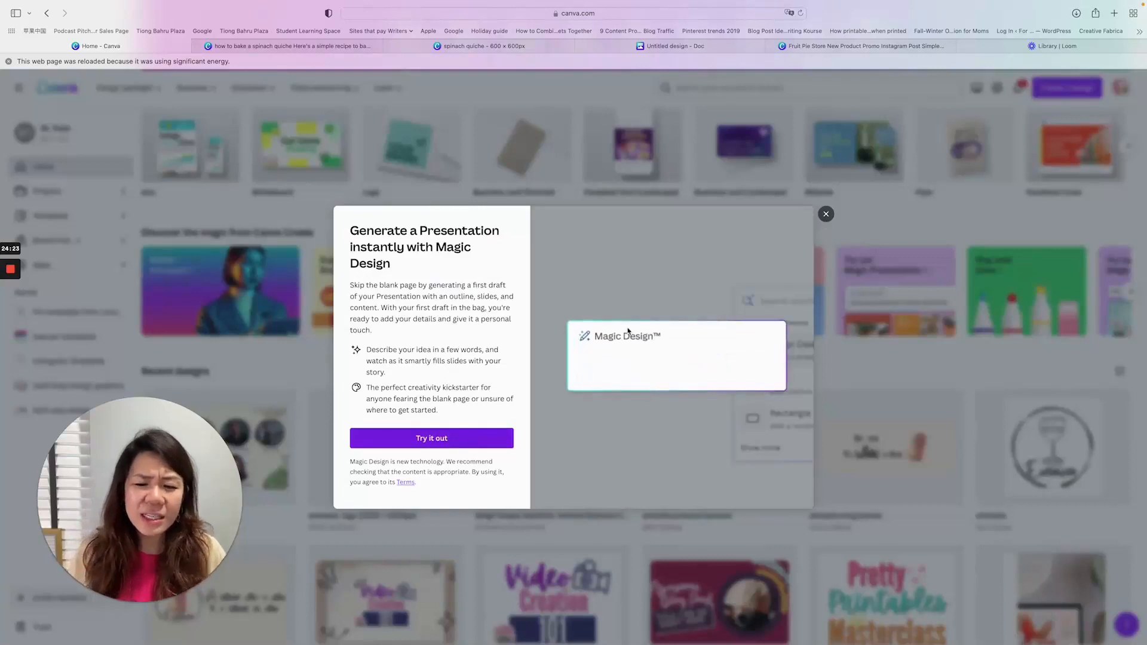
{"action": "left_click", "coordinate": [436, 438]}
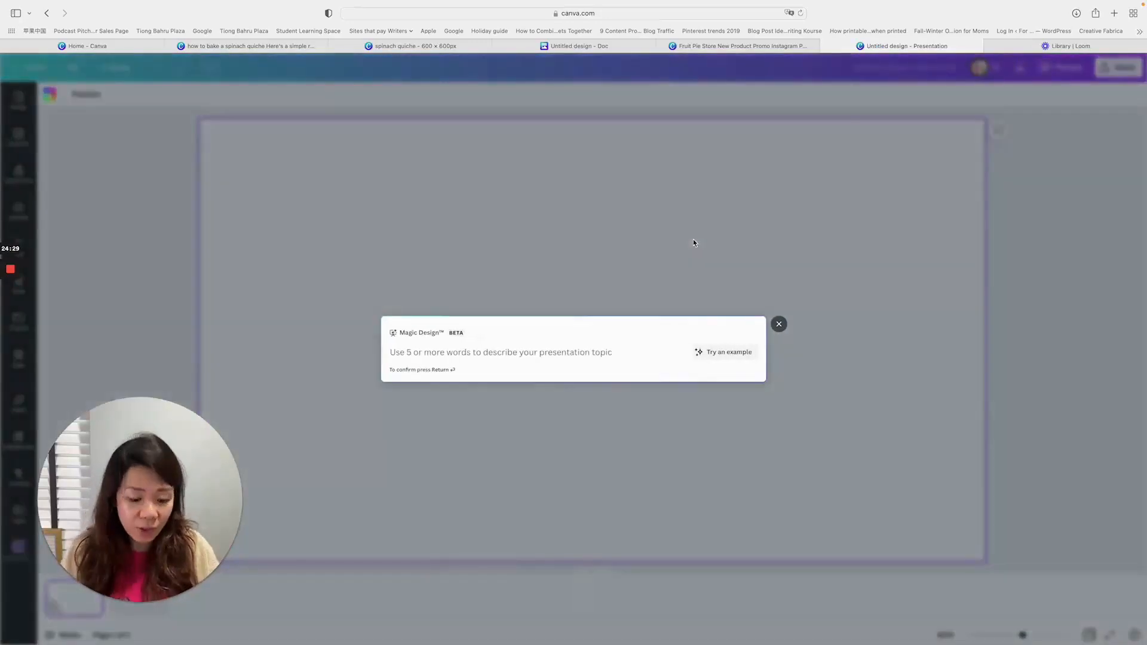
{"action": "type", "text": "how"}
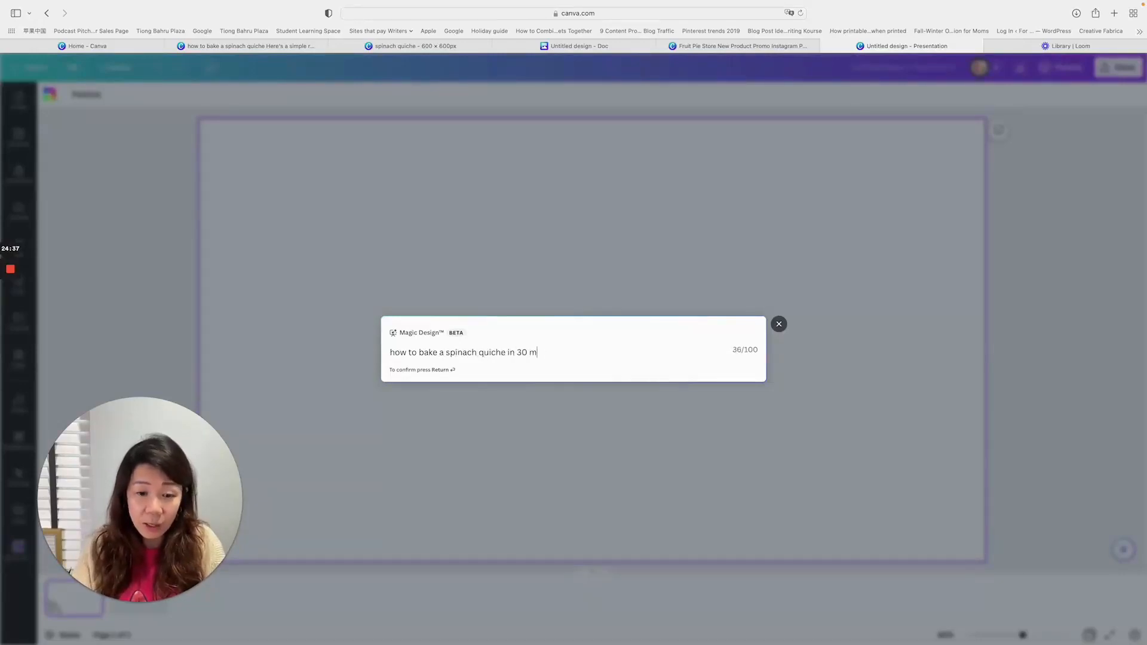
{"action": "key", "text": "Return"}
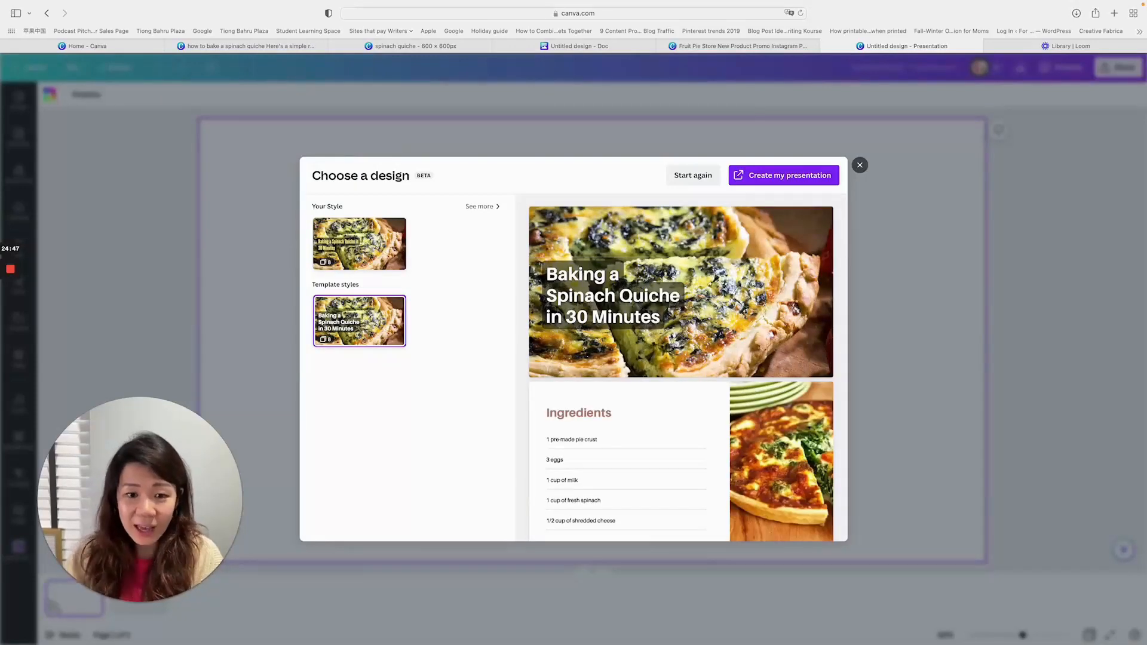
- Review the slides of the generated template-style draft and create the presentation from it
{"action": "scroll", "coordinate": [757, 314], "scroll_direction": "down", "scroll_amount": 10}
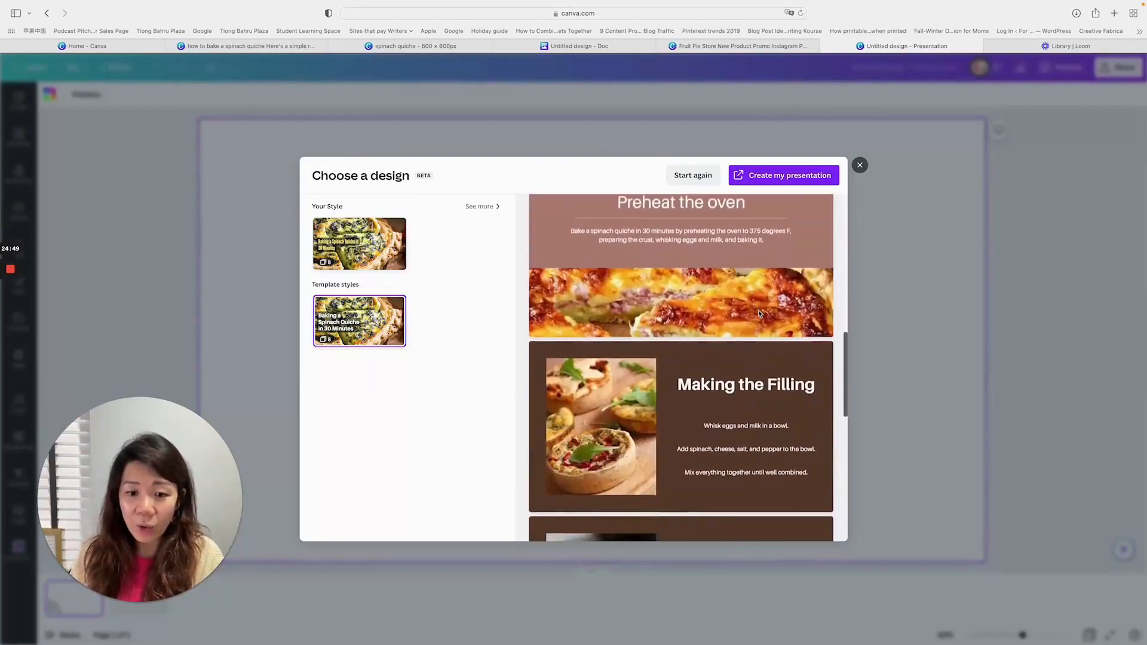
{"action": "scroll", "coordinate": [725, 320], "scroll_direction": "up", "scroll_amount": 3}
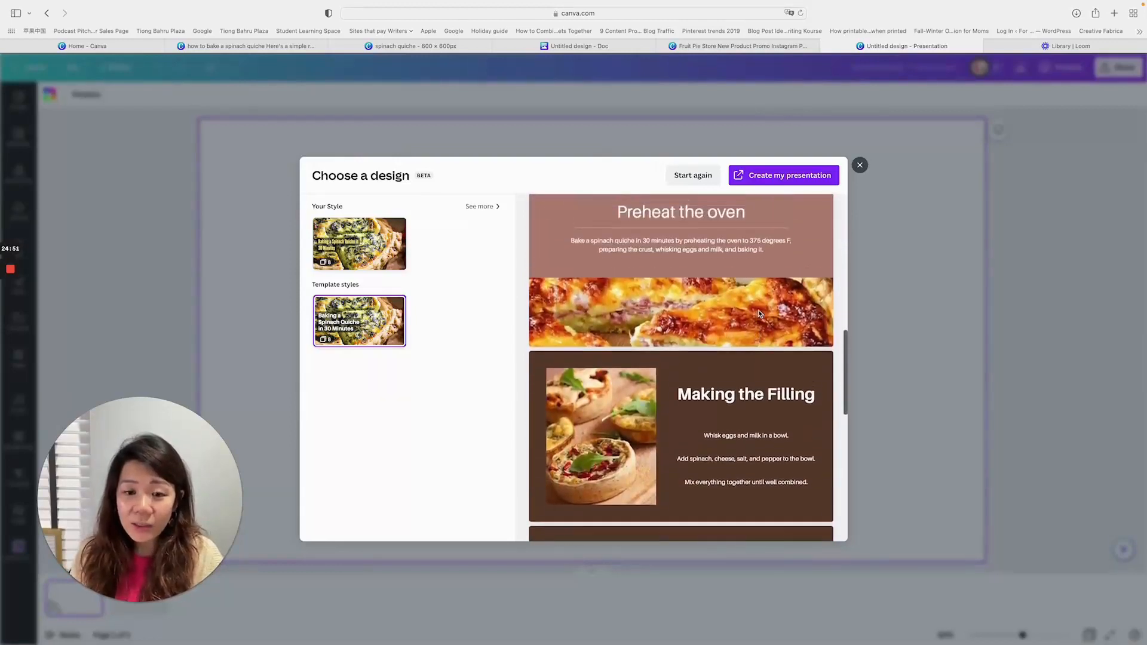
{"action": "scroll", "coordinate": [724, 320], "scroll_direction": "down", "scroll_amount": 10}
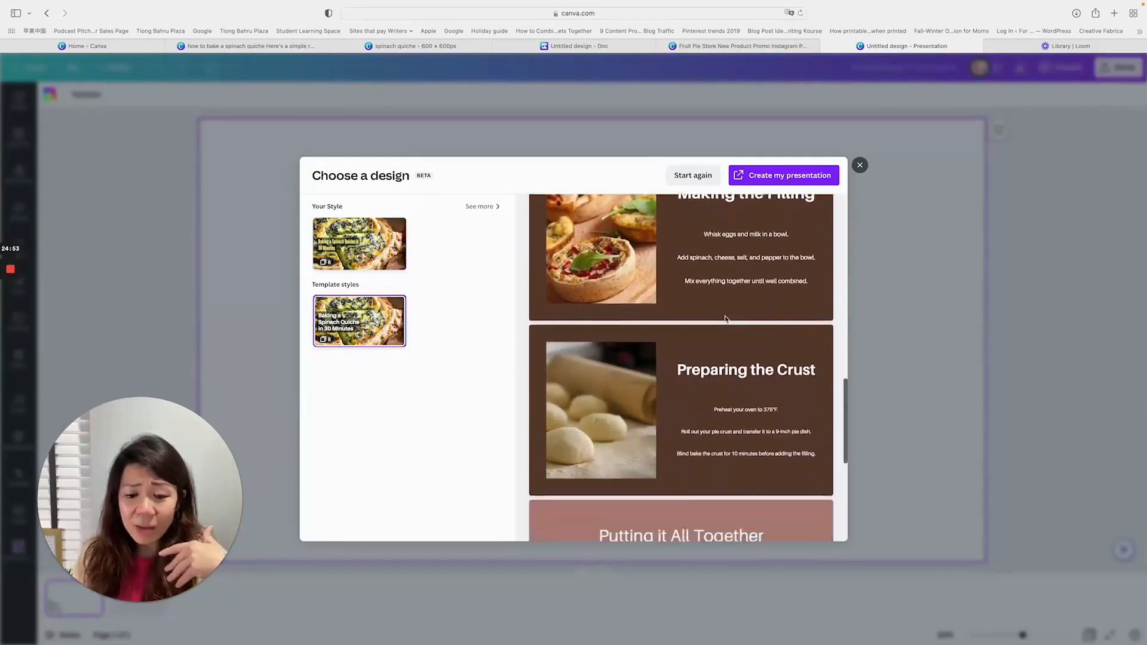
{"action": "scroll", "coordinate": [754, 325], "scroll_direction": "down", "scroll_amount": 5}
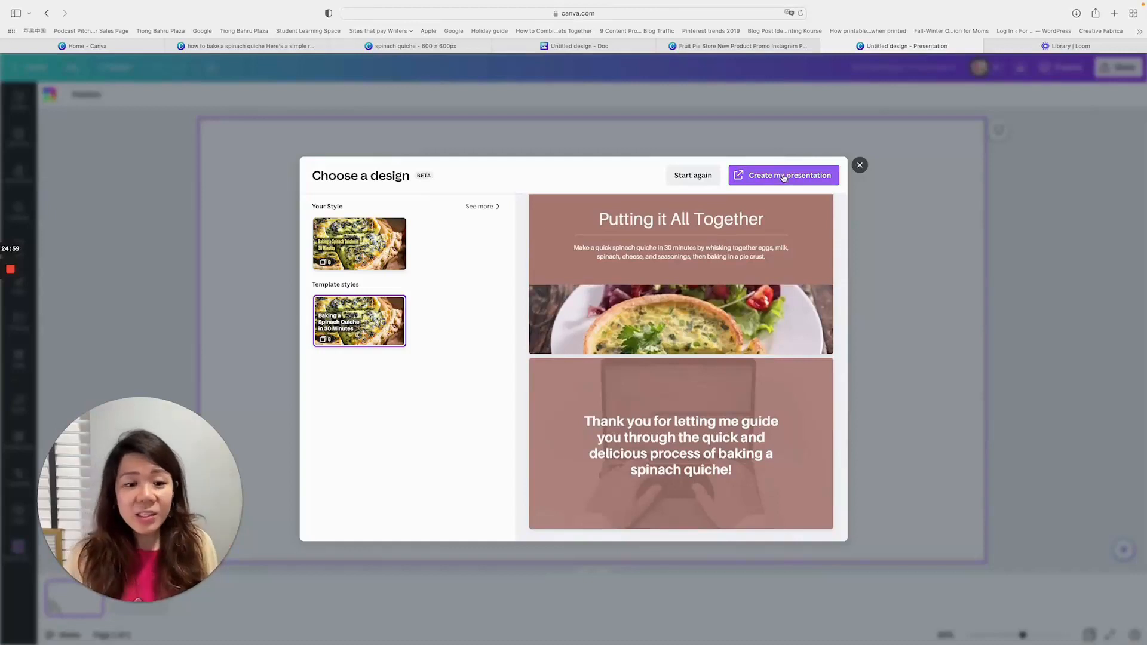
{"action": "left_click", "coordinate": [783, 176]}
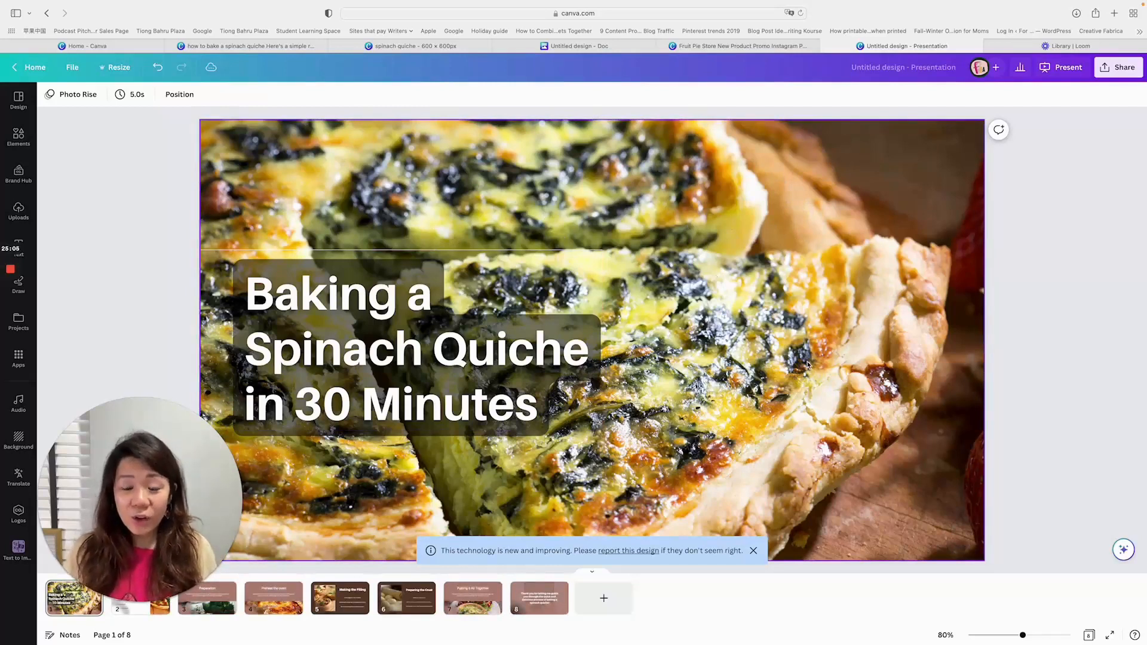
- Look through the generated presentation's slides, from the ingredients page to the closing thank-you page
{"action": "left_click_drag", "start_coordinate": [143, 508], "coordinate": [139, 370]}
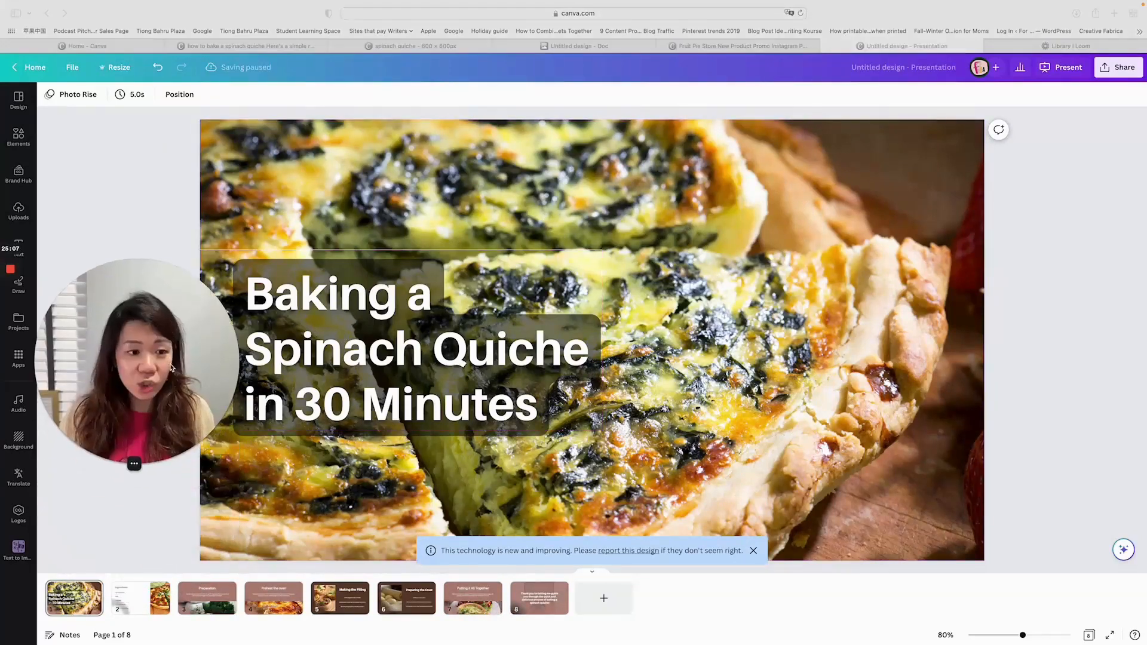
{"action": "left_click", "coordinate": [143, 610]}
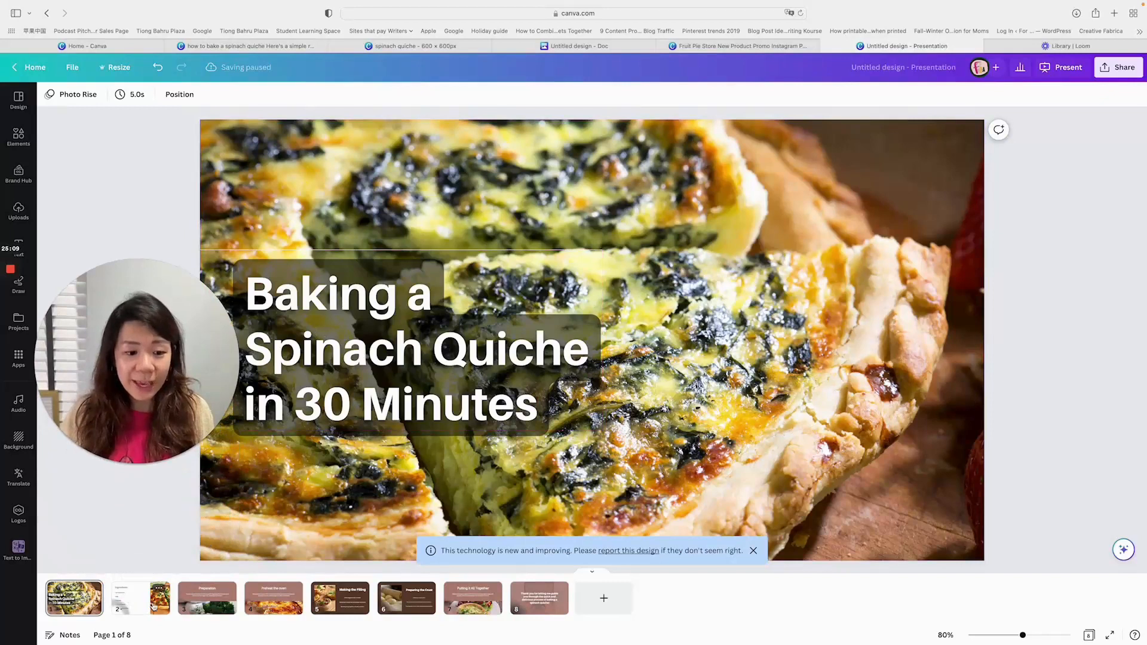
{"action": "left_click", "coordinate": [141, 603]}
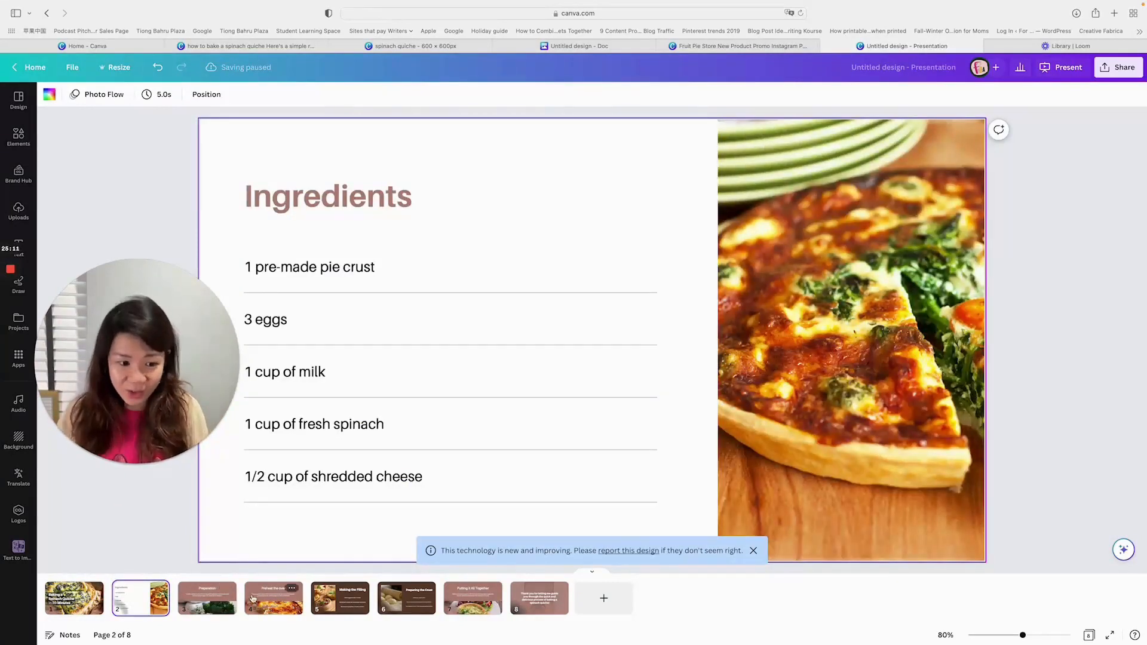
{"action": "left_click", "coordinate": [222, 604]}
{"action": "left_click", "coordinate": [273, 601]}
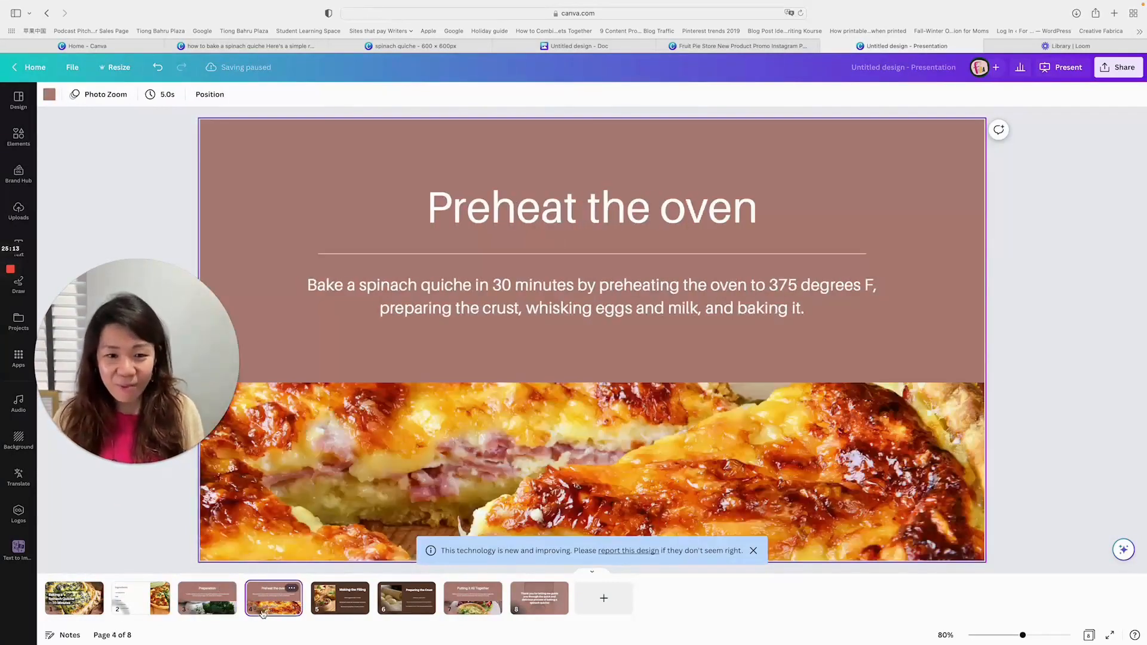
{"action": "left_click", "coordinate": [340, 600]}
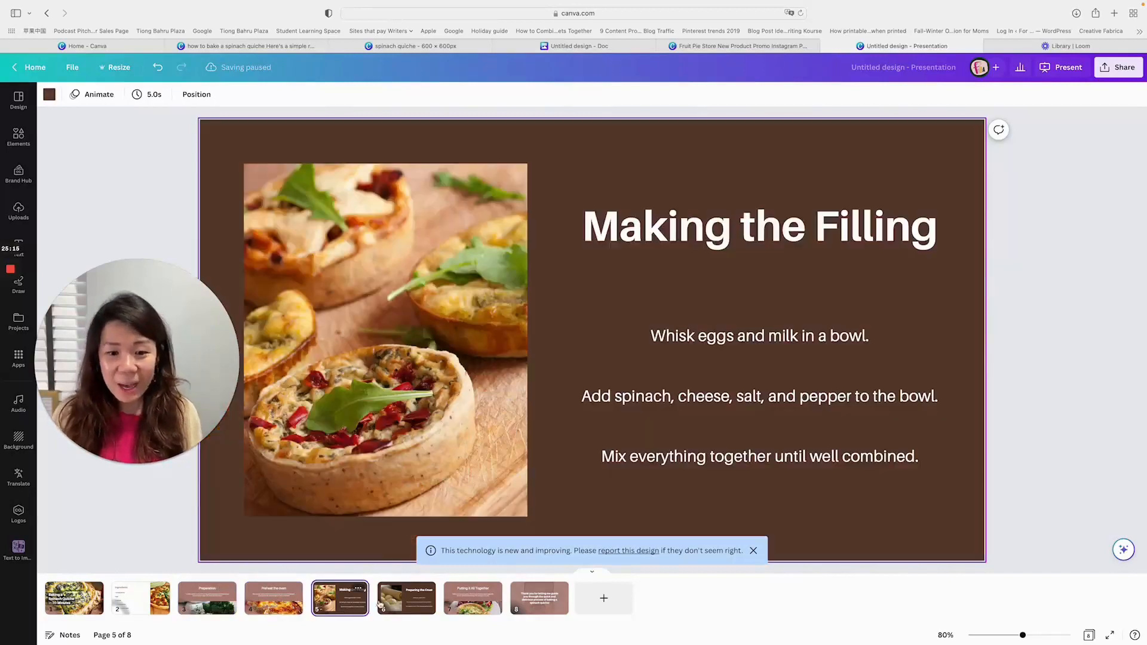
{"action": "left_click", "coordinate": [417, 602]}
{"action": "left_click", "coordinate": [472, 601]}
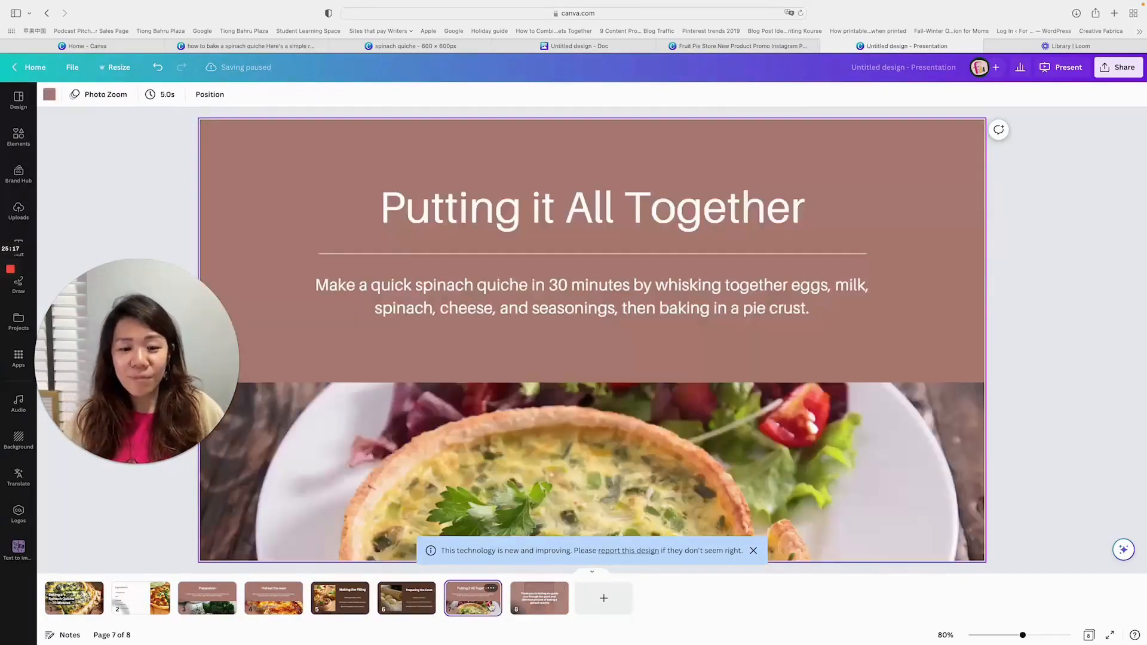
{"action": "left_click", "coordinate": [539, 604]}
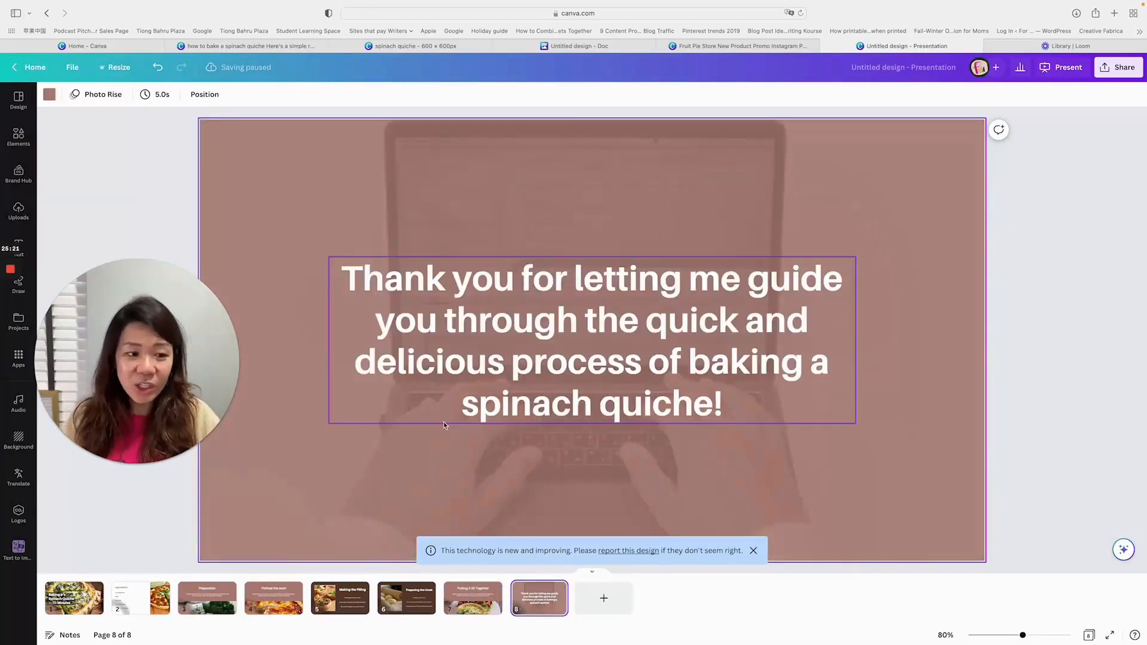
{"action": "left_click_drag", "start_coordinate": [148, 345], "coordinate": [163, 395]}
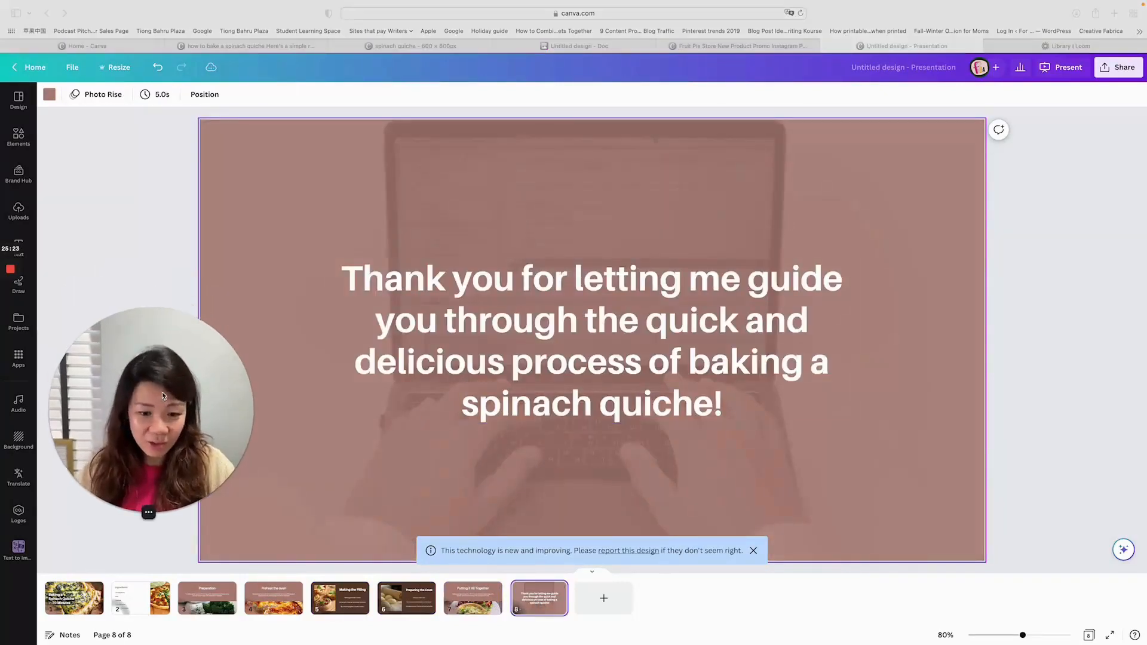
- Examine the suggested layouts for the closing thank-you slide and for the "Making the Filling" slide
{"action": "left_click", "coordinate": [20, 103]}
{"action": "left_click", "coordinate": [19, 103]}
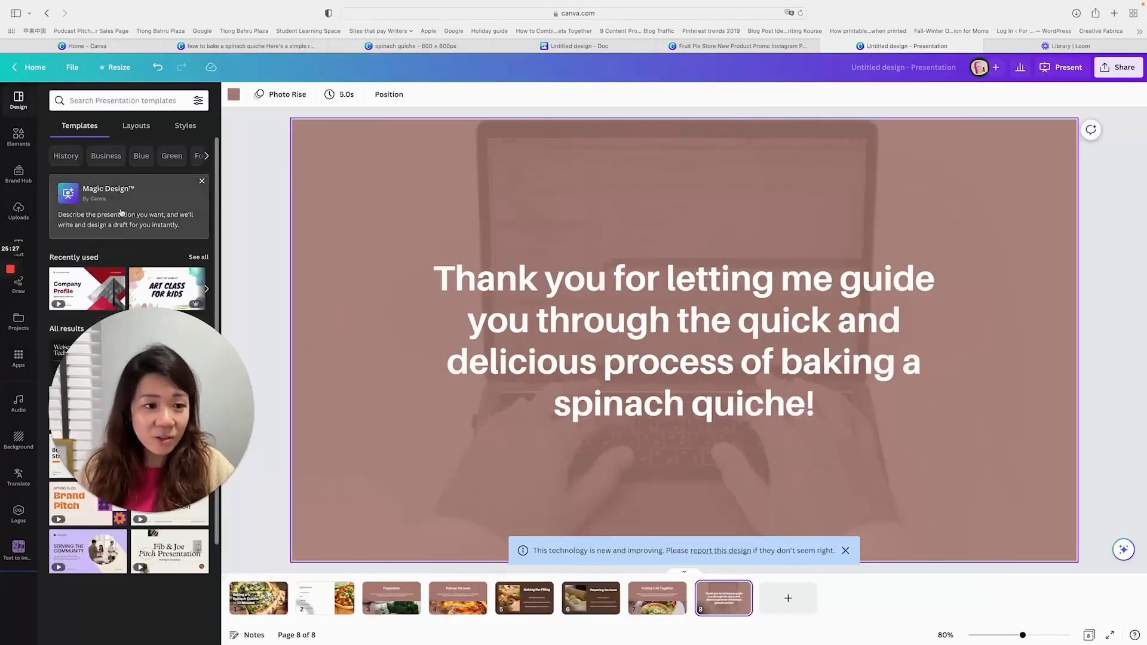
{"action": "left_click_drag", "start_coordinate": [160, 358], "coordinate": [168, 424]}
{"action": "left_click", "coordinate": [129, 132]}
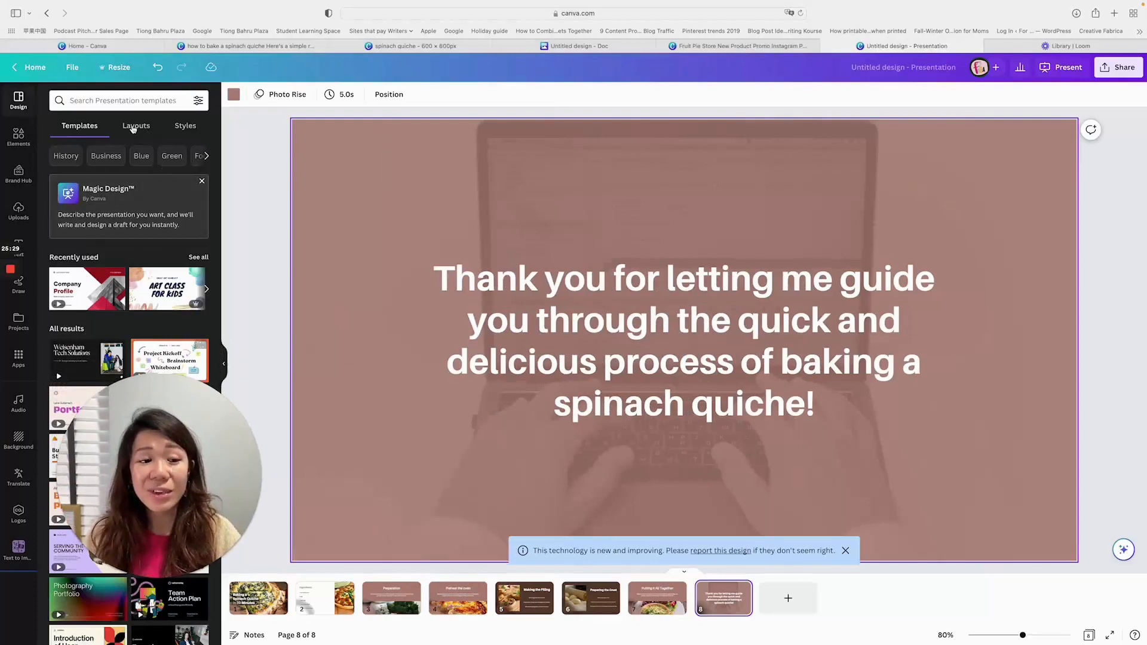
{"action": "left_click", "coordinate": [134, 127]}
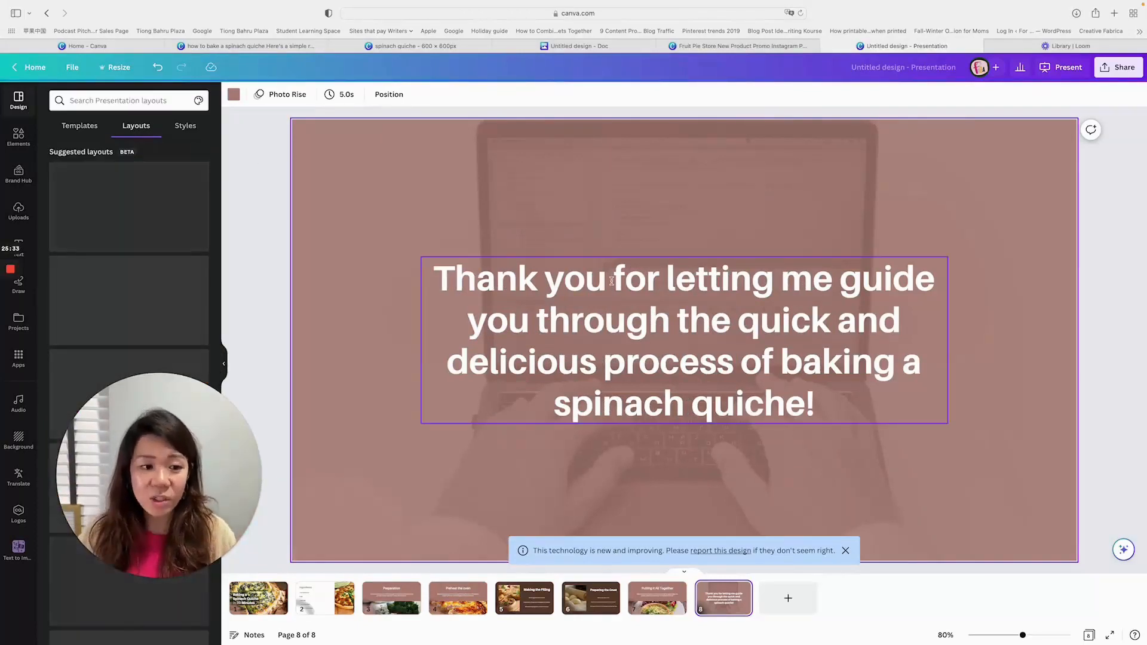
{"action": "left_click_drag", "start_coordinate": [208, 467], "coordinate": [876, 243]}
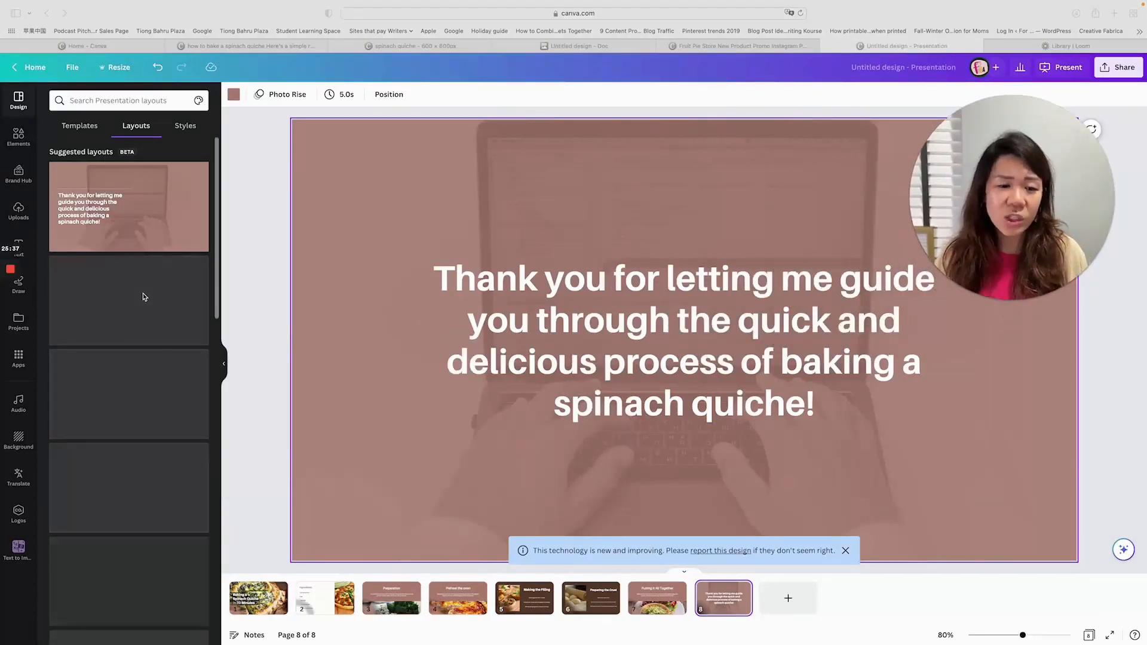
{"action": "scroll", "coordinate": [125, 356], "scroll_direction": "down", "scroll_amount": 5}
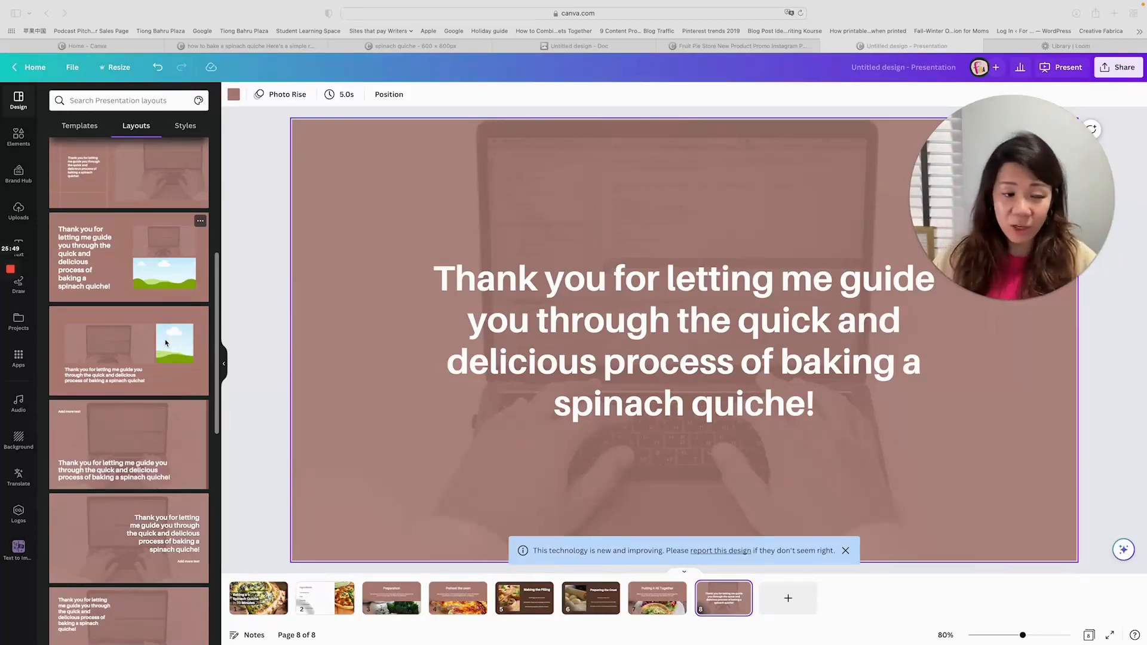
{"action": "scroll", "coordinate": [165, 340], "scroll_direction": "down", "scroll_amount": 5}
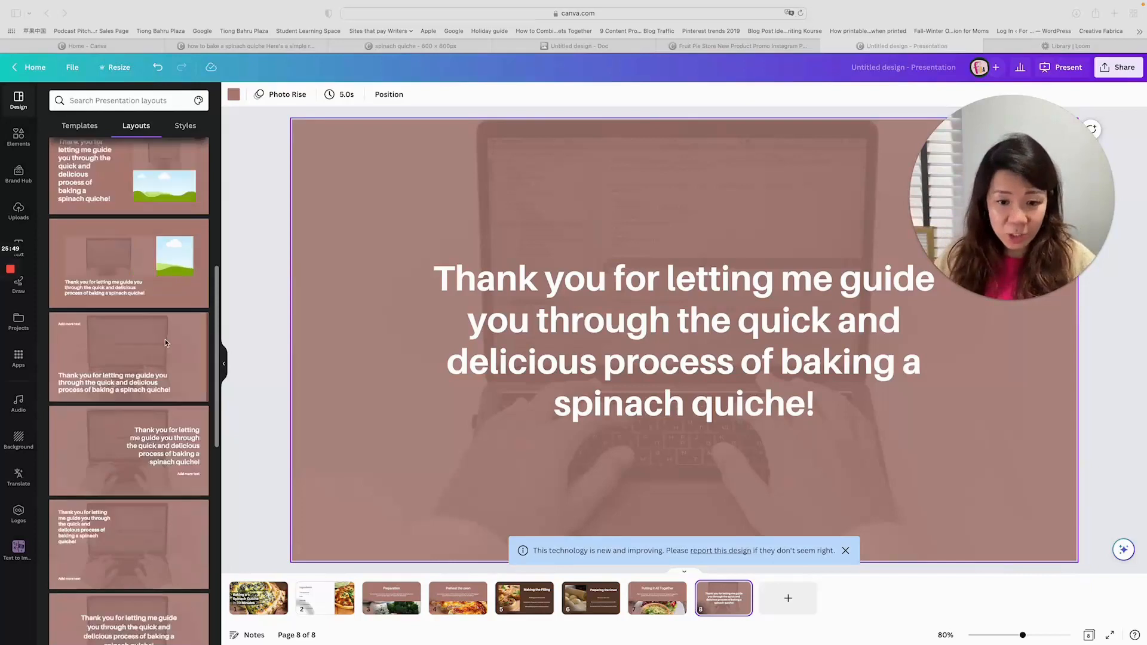
{"action": "left_click", "coordinate": [539, 607]}
{"action": "left_click", "coordinate": [540, 606]}
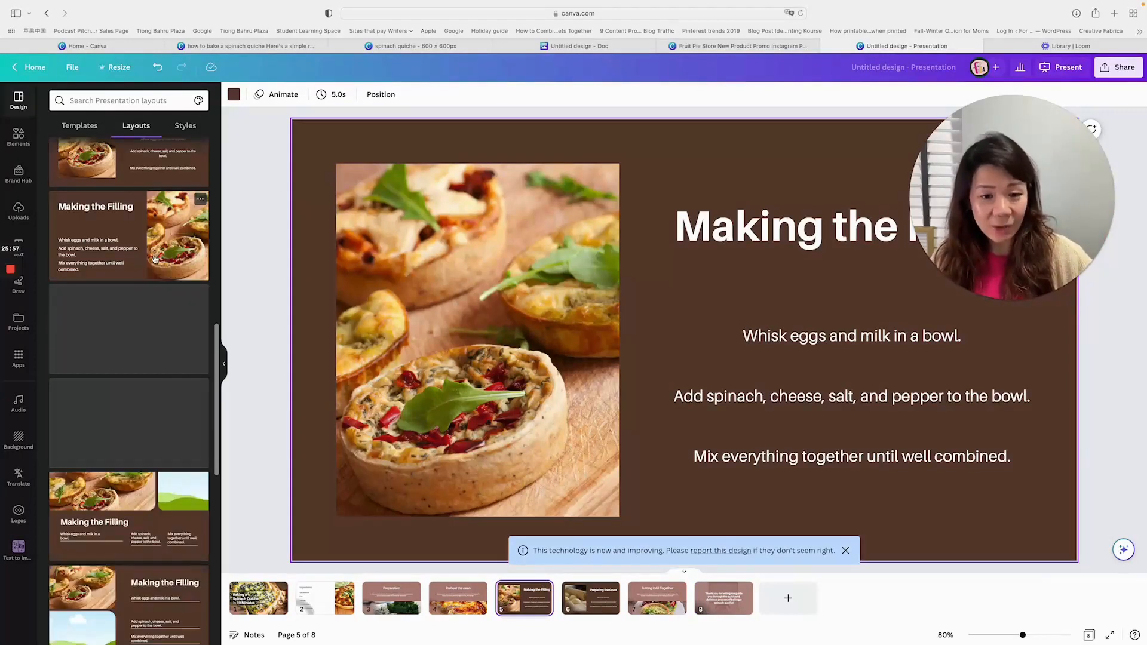
{"action": "scroll", "coordinate": [153, 277], "scroll_direction": "down", "scroll_amount": 5}
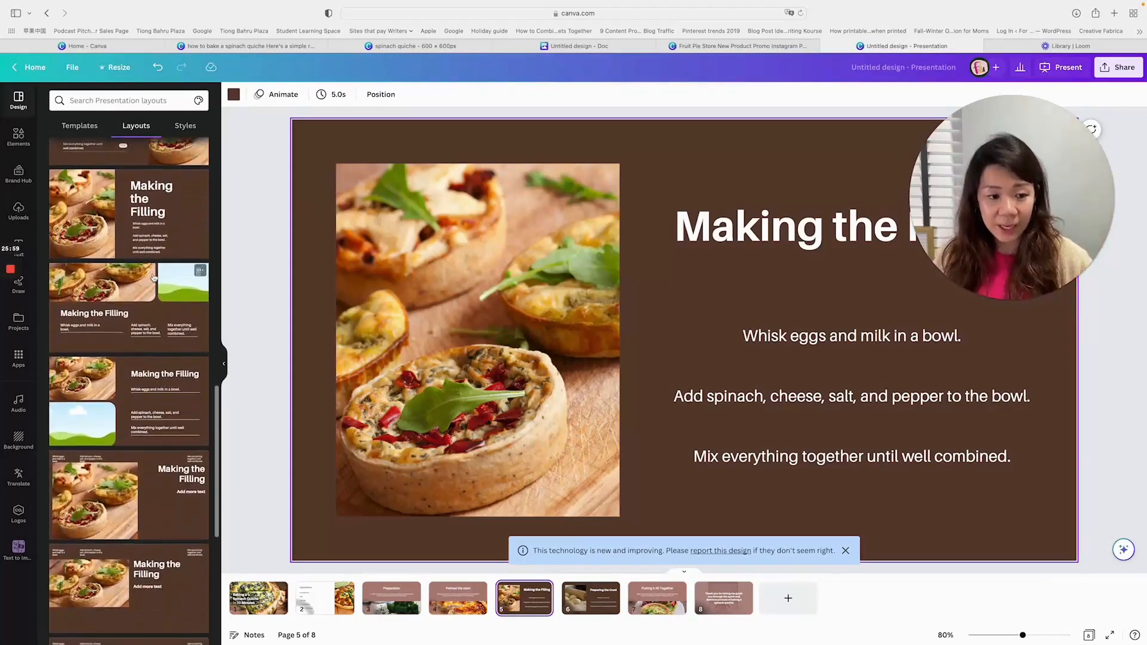
- Apply the recently used Quattrocento and Josefin Sans style to the "Making the Filling" slide, extend it to all pages, and undo that extension
{"action": "left_click", "coordinate": [186, 126]}
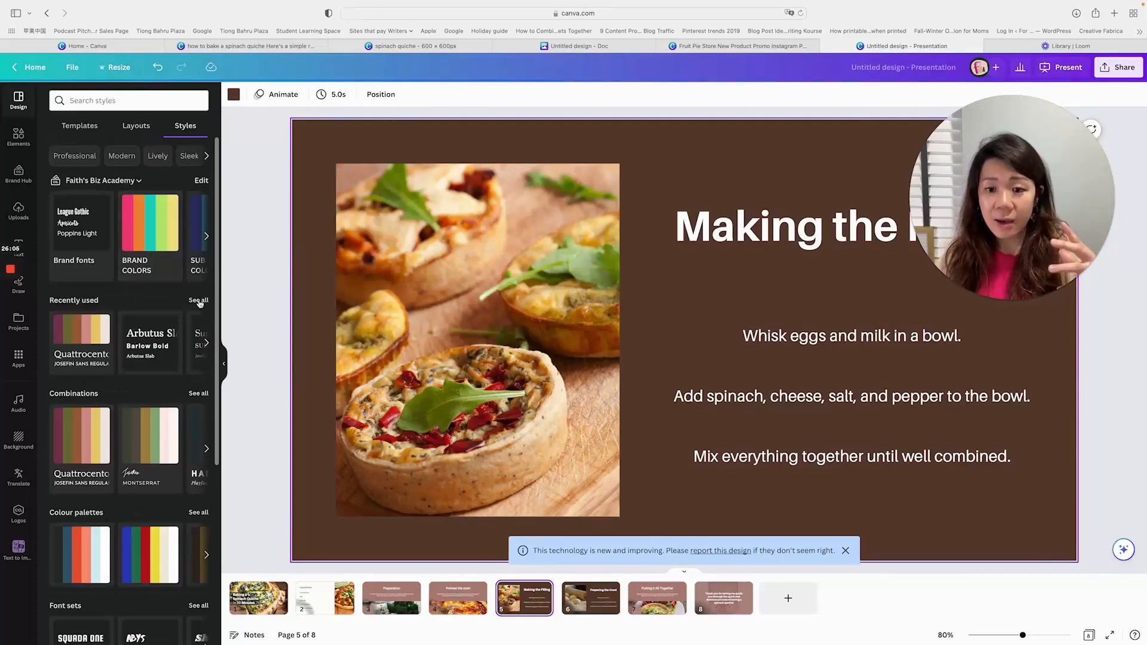
{"action": "left_click", "coordinate": [72, 331]}
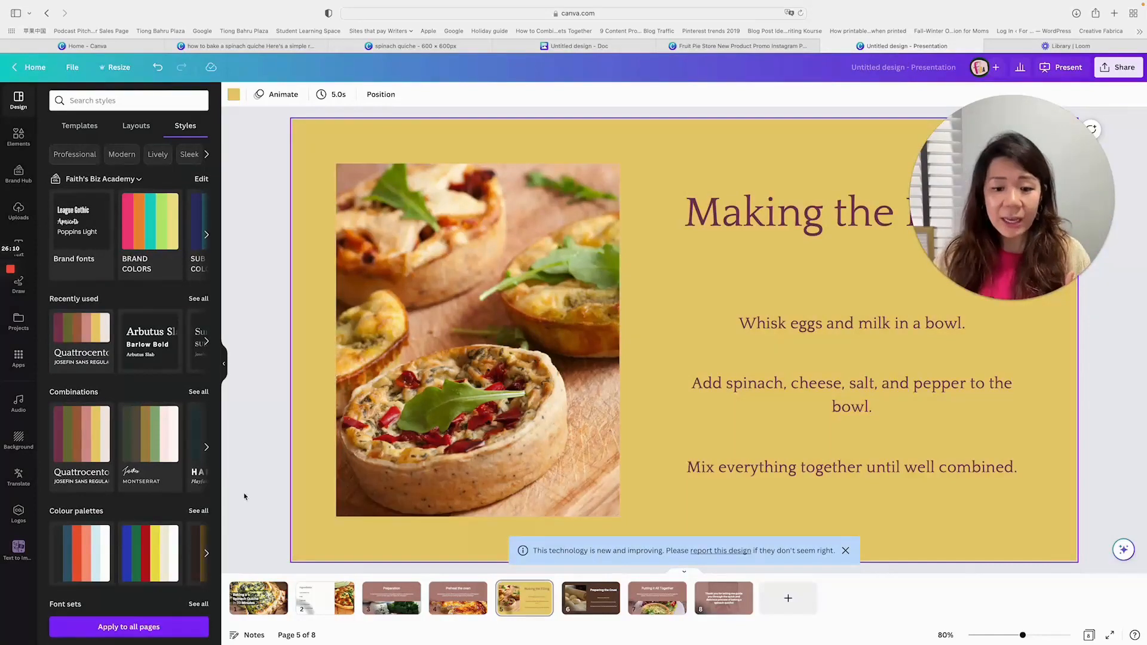
{"action": "left_click", "coordinate": [155, 628]}
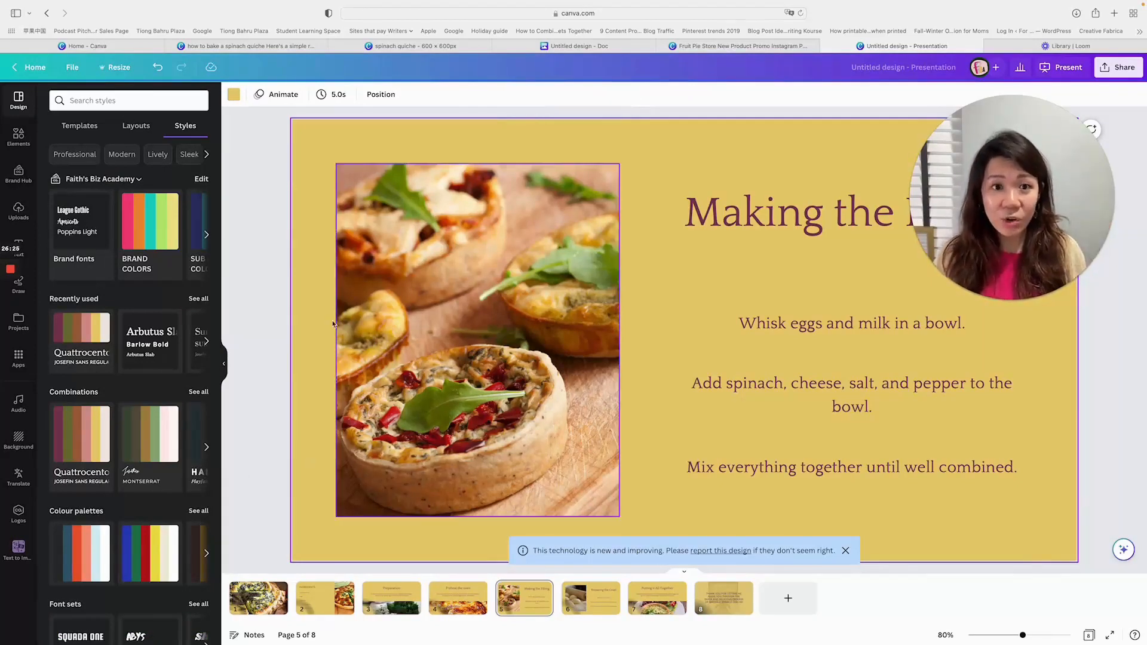
{"action": "left_click", "coordinate": [156, 68]}
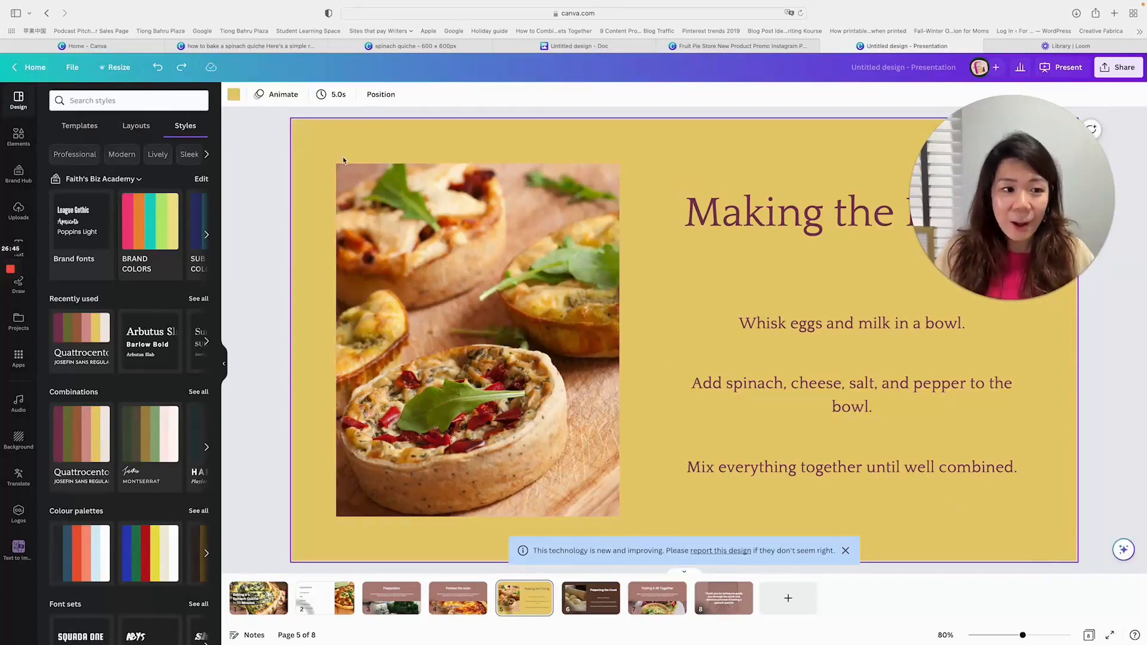
- Search the elements for "ant", add the smiling red ant graphic to the "Making the Filling" slide and shrink it below the last text line
{"action": "left_click", "coordinate": [25, 139]}
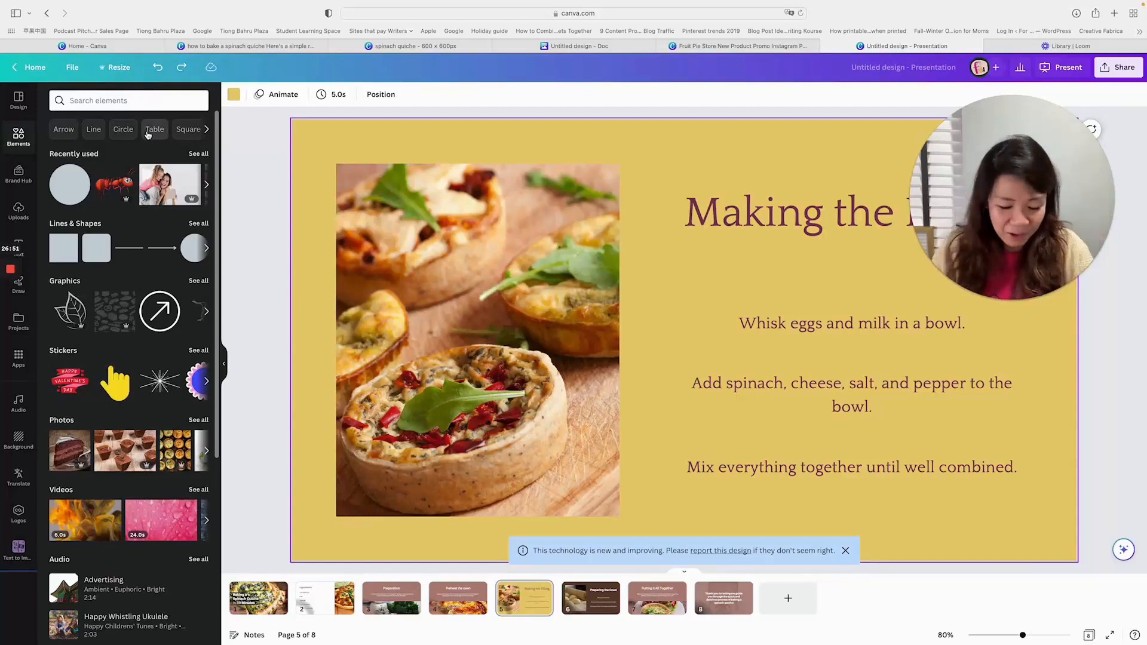
{"action": "left_click", "coordinate": [123, 101]}
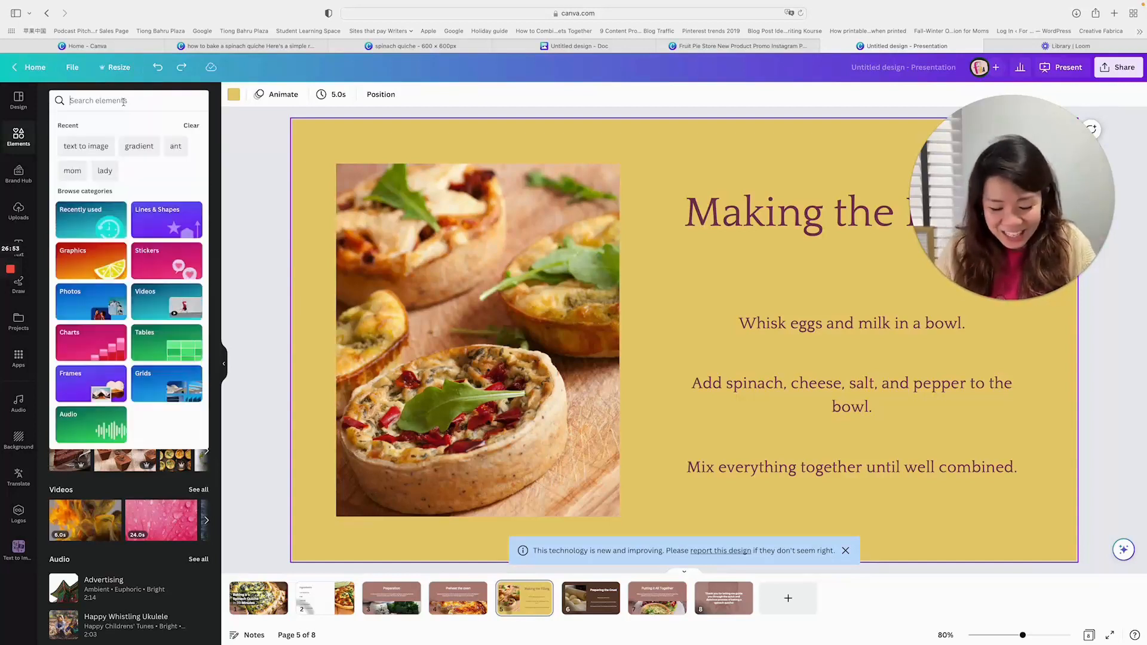
{"action": "type", "text": "ant"}
{"action": "key", "text": "Return"}
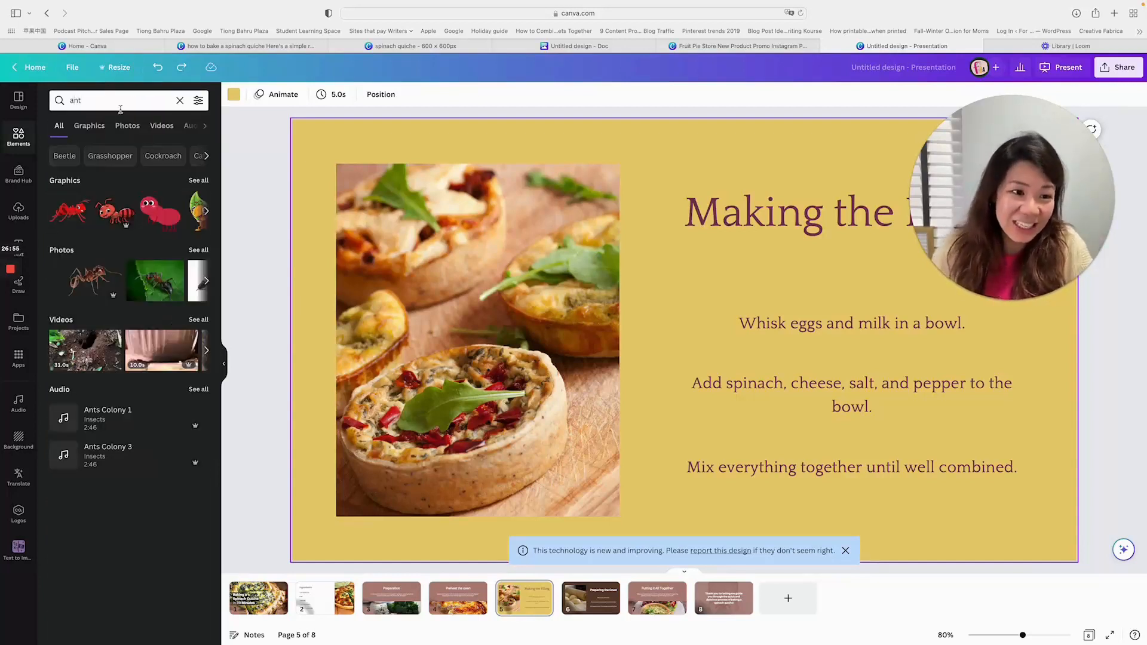
{"action": "left_click", "coordinate": [115, 210]}
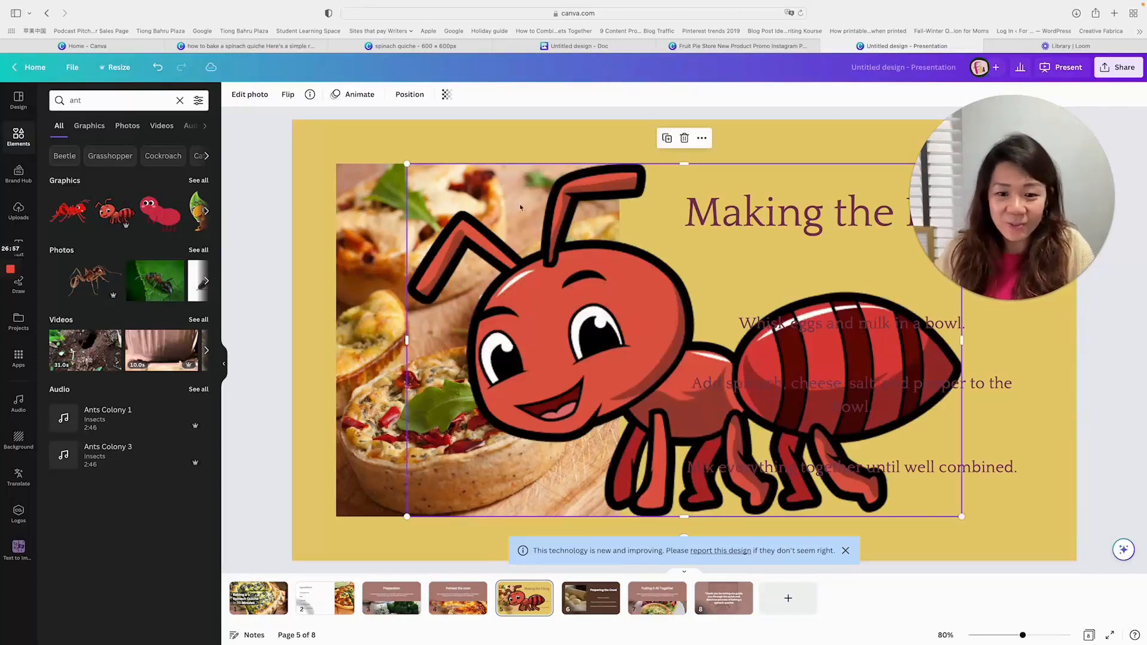
{"action": "left_click_drag", "start_coordinate": [404, 162], "coordinate": [939, 515]}
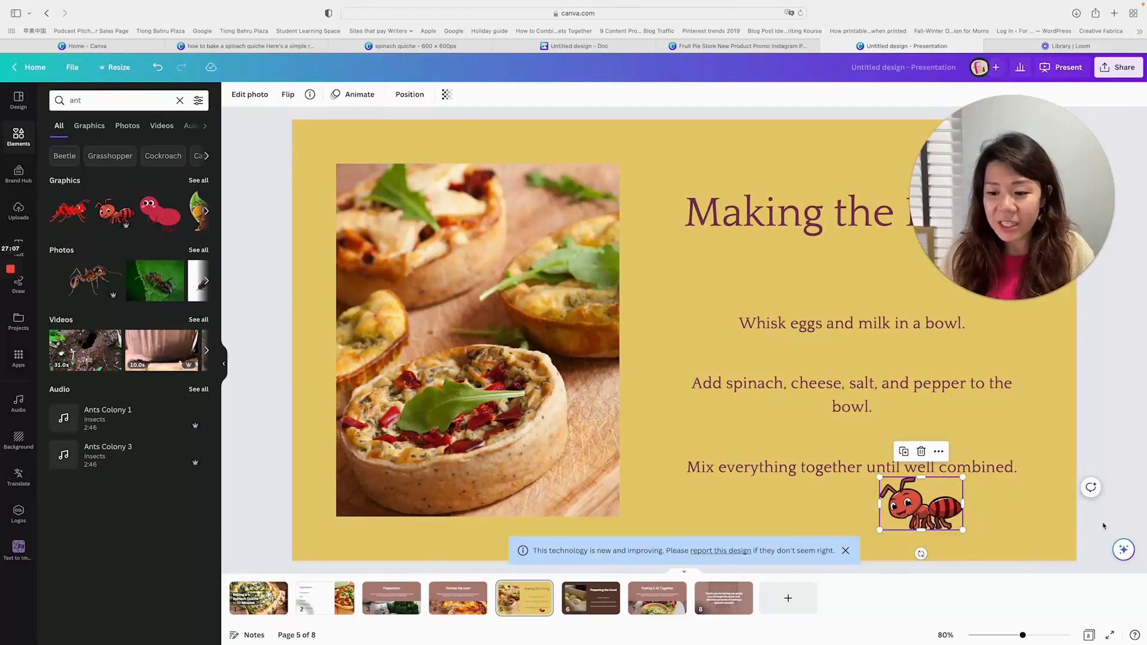
{"action": "scroll", "coordinate": [1126, 528], "scroll_direction": "down", "scroll_amount": 1}
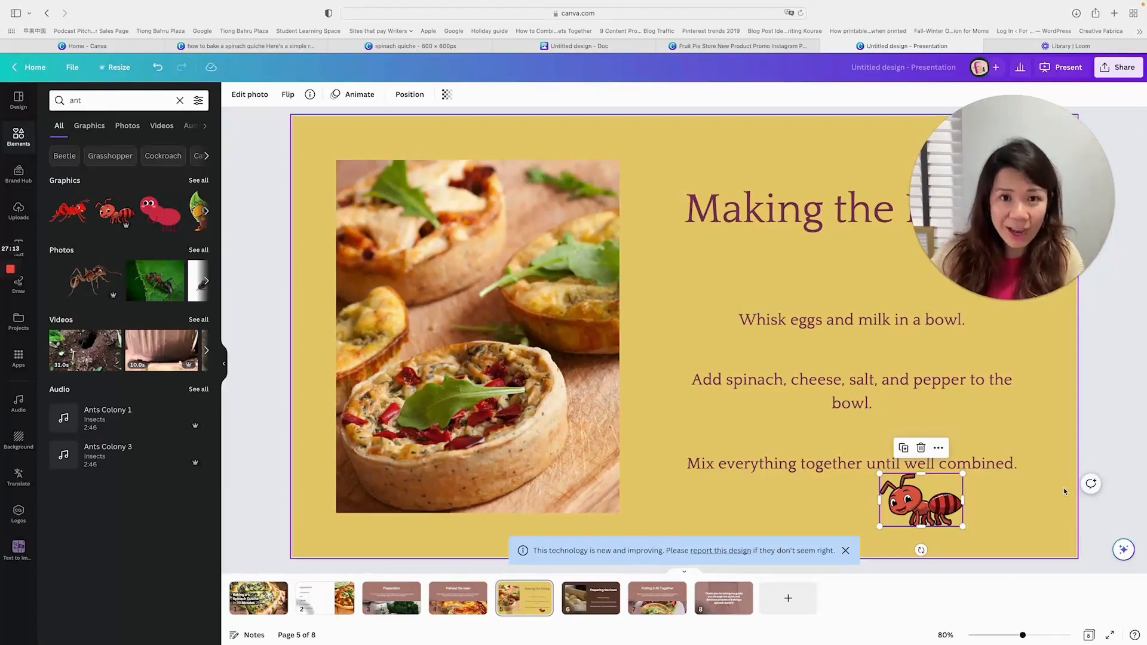
- Search the Canva Assistant for "animation", shorten the query to "animat", and open the element animation options for the ant graphic
{"action": "scroll", "coordinate": [1111, 526], "scroll_direction": "up", "scroll_amount": 1}
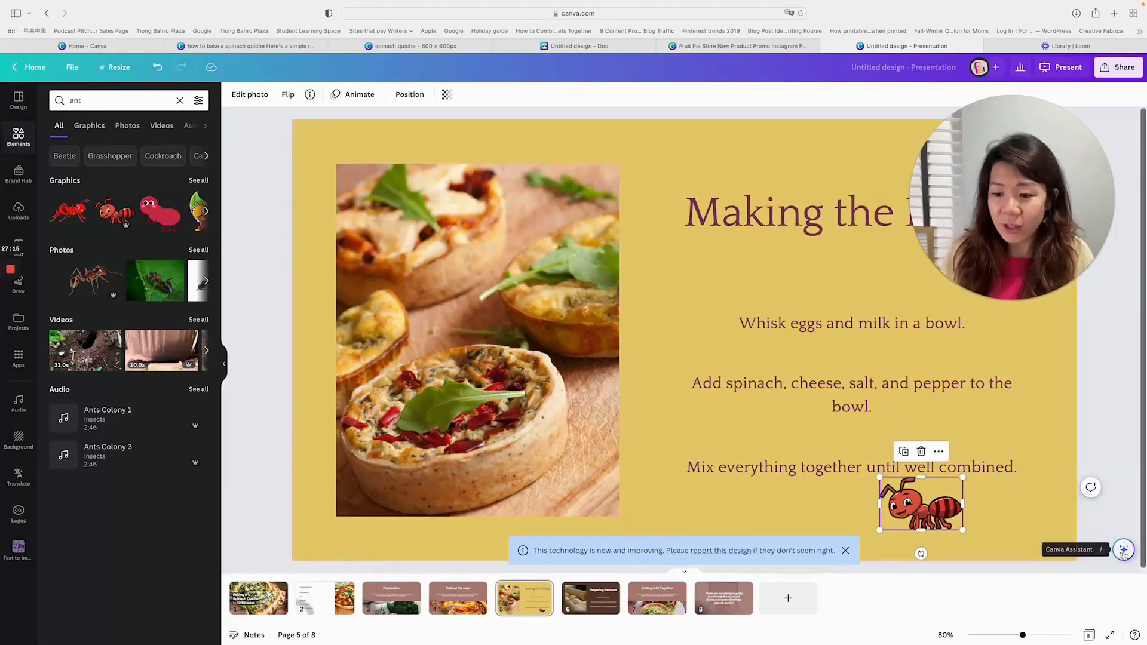
{"action": "left_click", "coordinate": [1124, 550]}
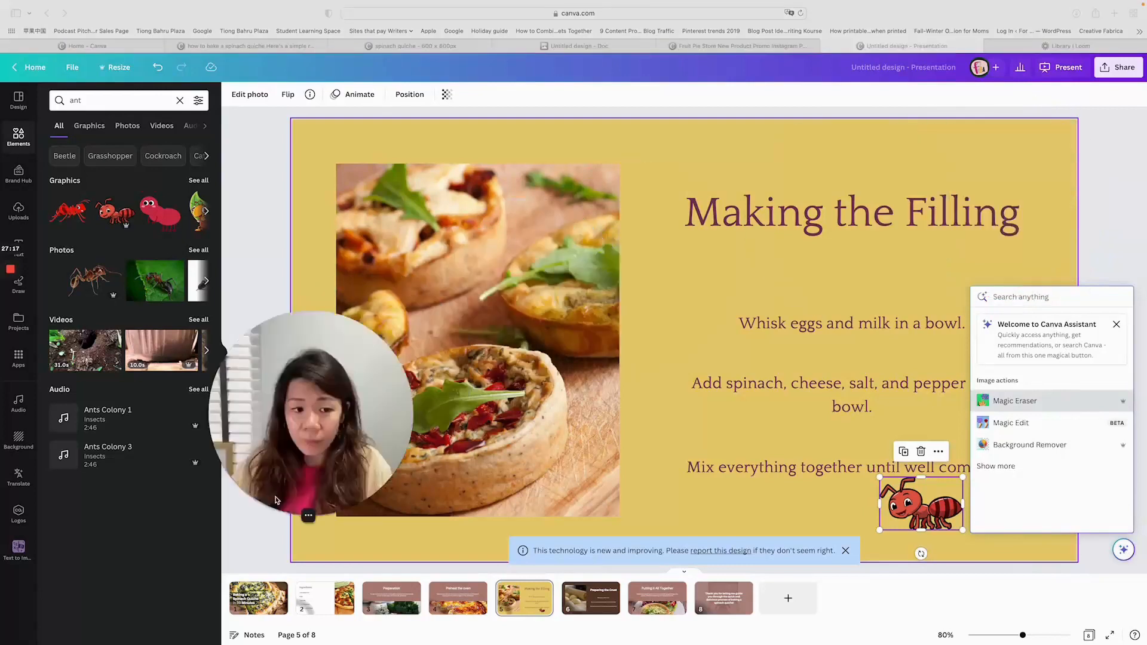
{"action": "left_click_drag", "start_coordinate": [276, 501], "coordinate": [92, 592]}
{"action": "left_click", "coordinate": [1059, 297]}
{"action": "type", "text": "animation"}
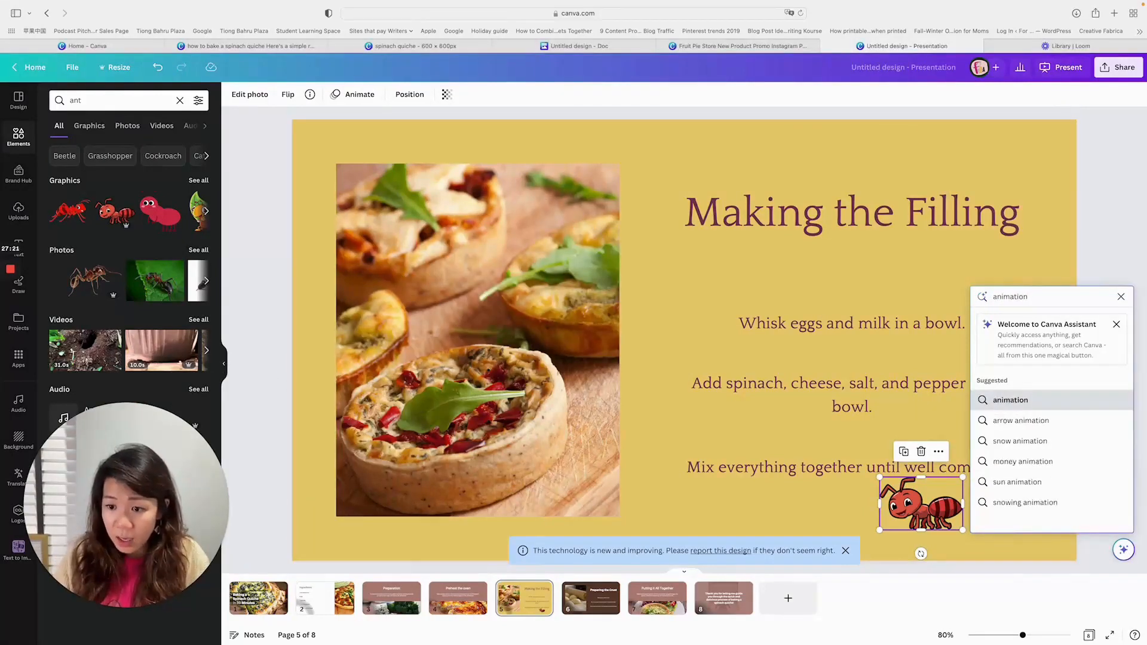
{"action": "key", "text": "Return"}
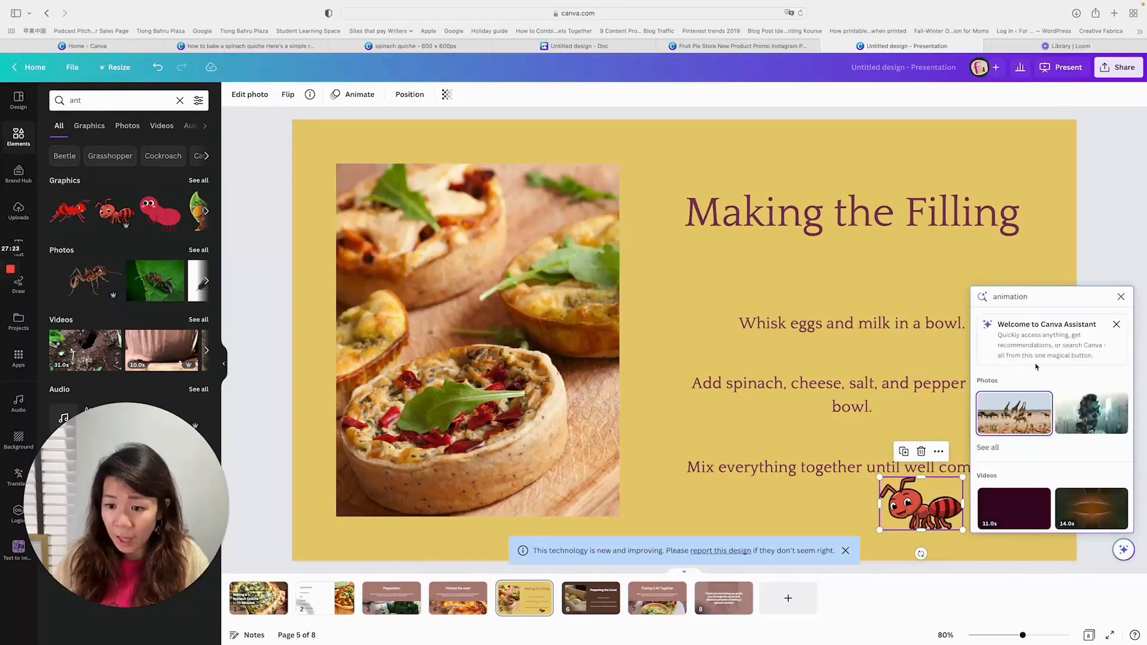
{"action": "key", "text": "BackSpace"}
{"action": "key", "text": "BackSpace"}
{"action": "key", "text": "BackSpace"}
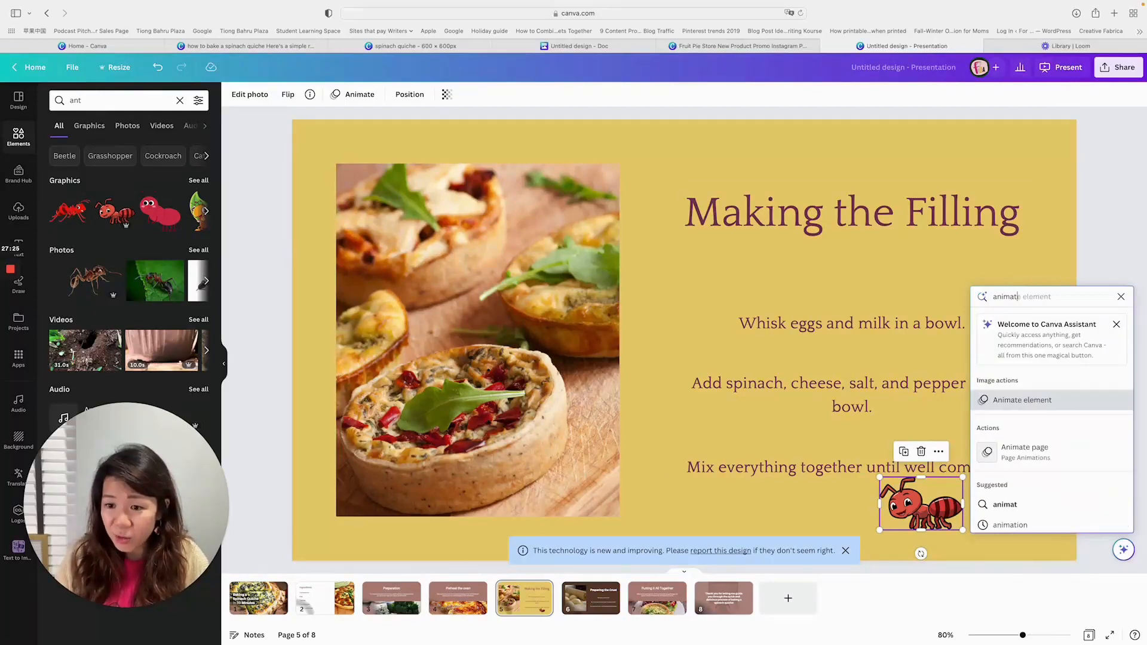
{"action": "left_click", "coordinate": [1034, 398]}
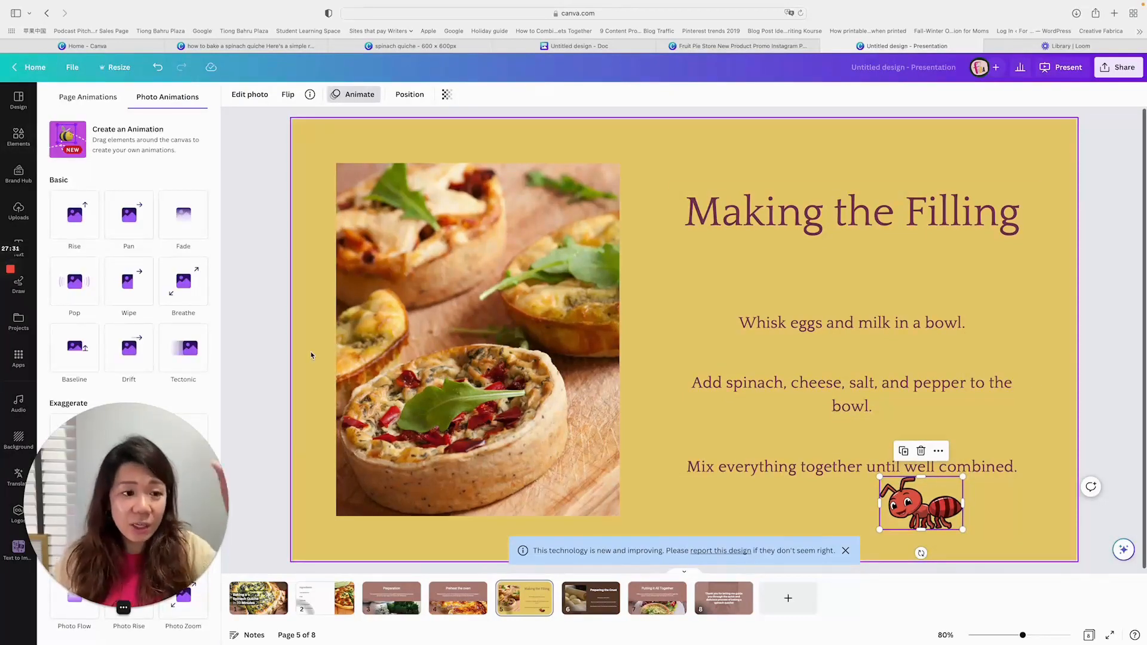
{"action": "left_click_drag", "start_coordinate": [189, 458], "coordinate": [228, 457]}
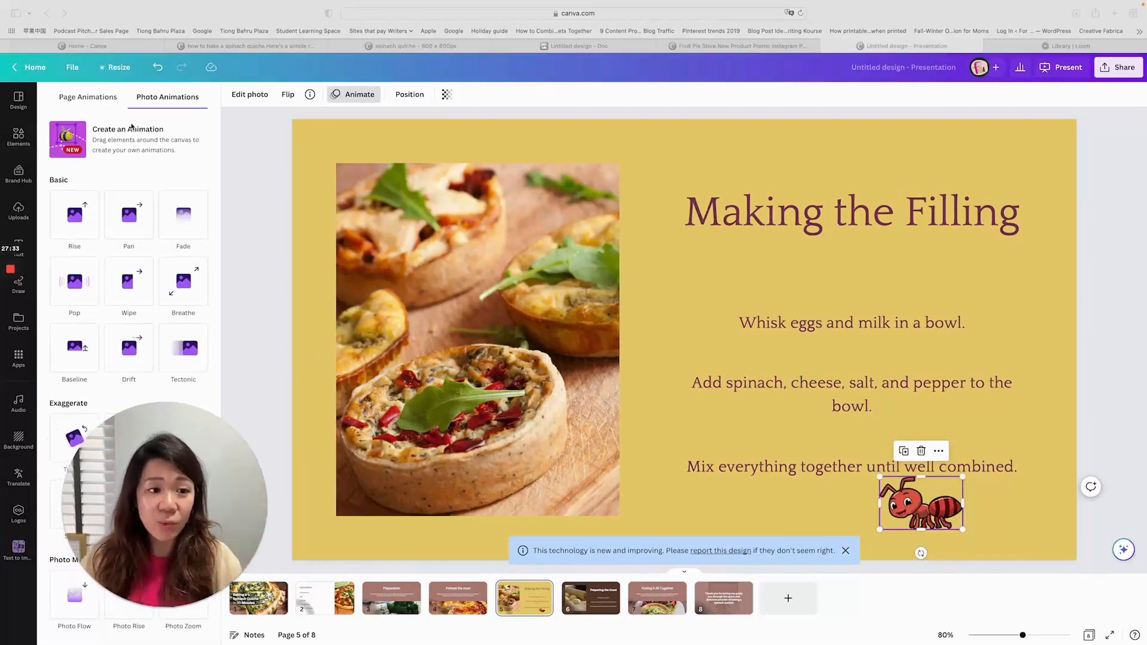
- Move the ant slightly toward the photo and create a custom animation whose path runs from below the text to the front quiche
{"action": "left_click", "coordinate": [70, 135]}
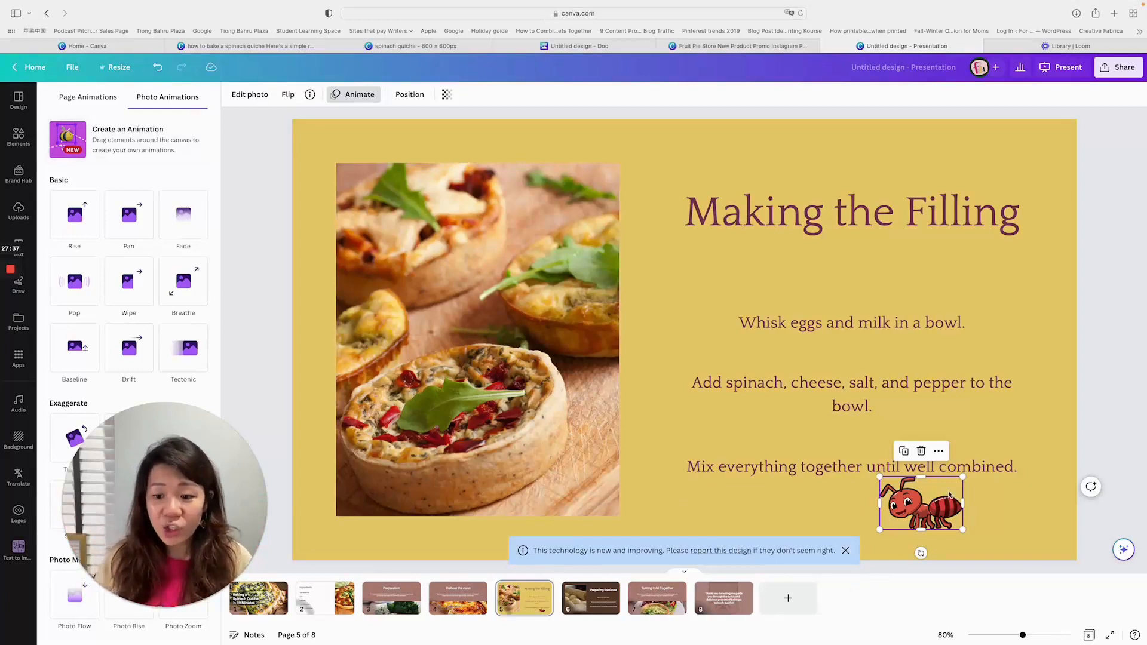
{"action": "left_click_drag", "start_coordinate": [950, 495], "coordinate": [696, 463]}
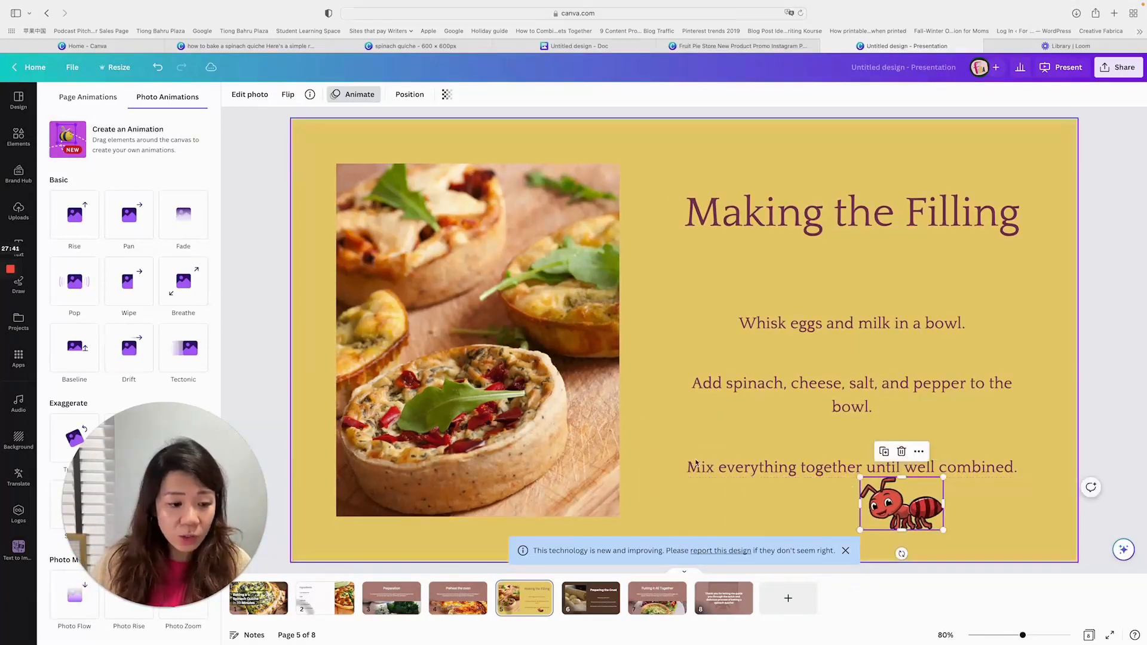
{"action": "left_click", "coordinate": [122, 139]}
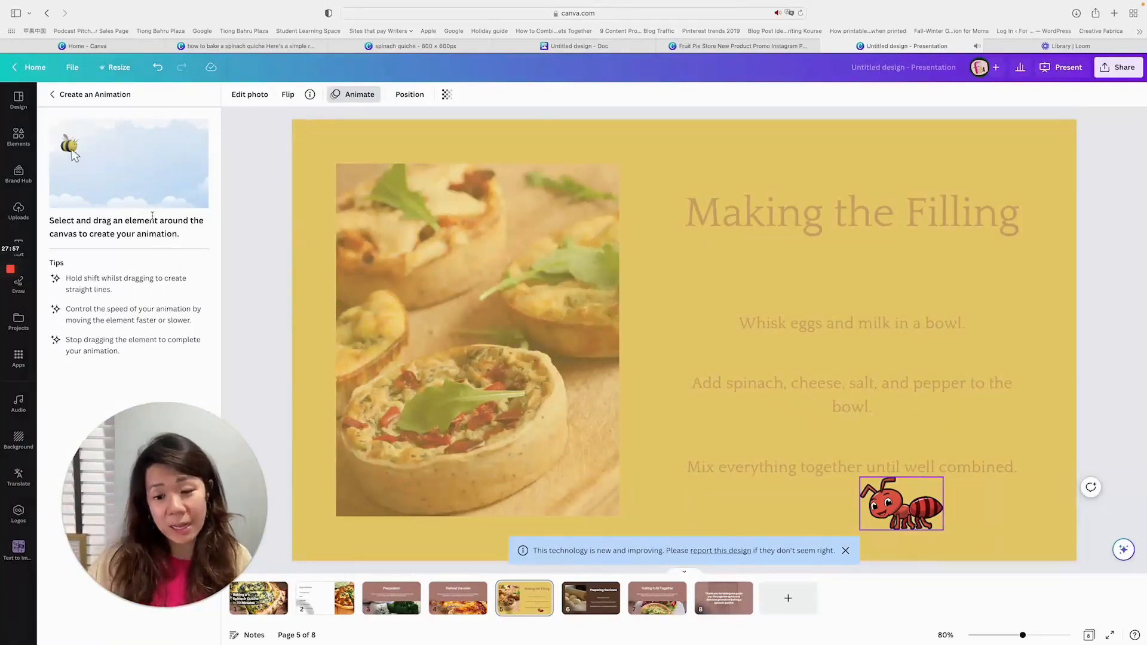
{"action": "mouse_move", "coordinate": [908, 509]}
{"action": "left_mouse_down"}
{"action": "mouse_move", "coordinate": [685, 501]}
{"action": "mouse_move", "coordinate": [605, 473]}
{"action": "mouse_move", "coordinate": [541, 412]}
{"action": "left_mouse_up"}
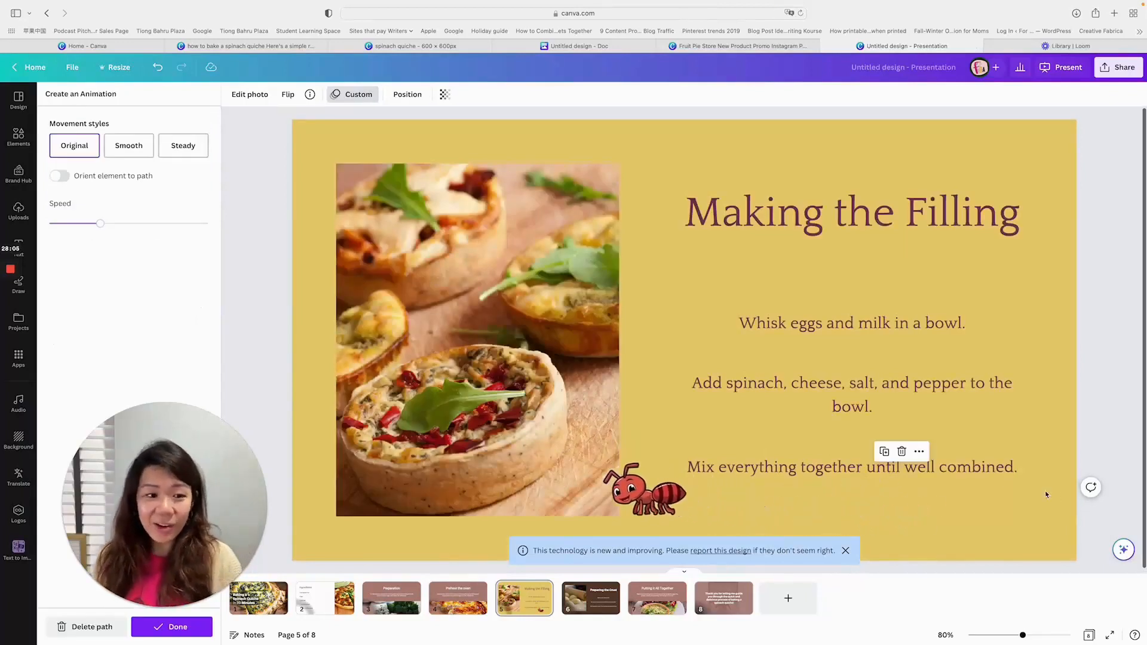
- Try a faster speed and the Smooth movement style for the ant's animation, then set it to Steady at a slow speed near the minimum
{"action": "left_click", "coordinate": [157, 225]}
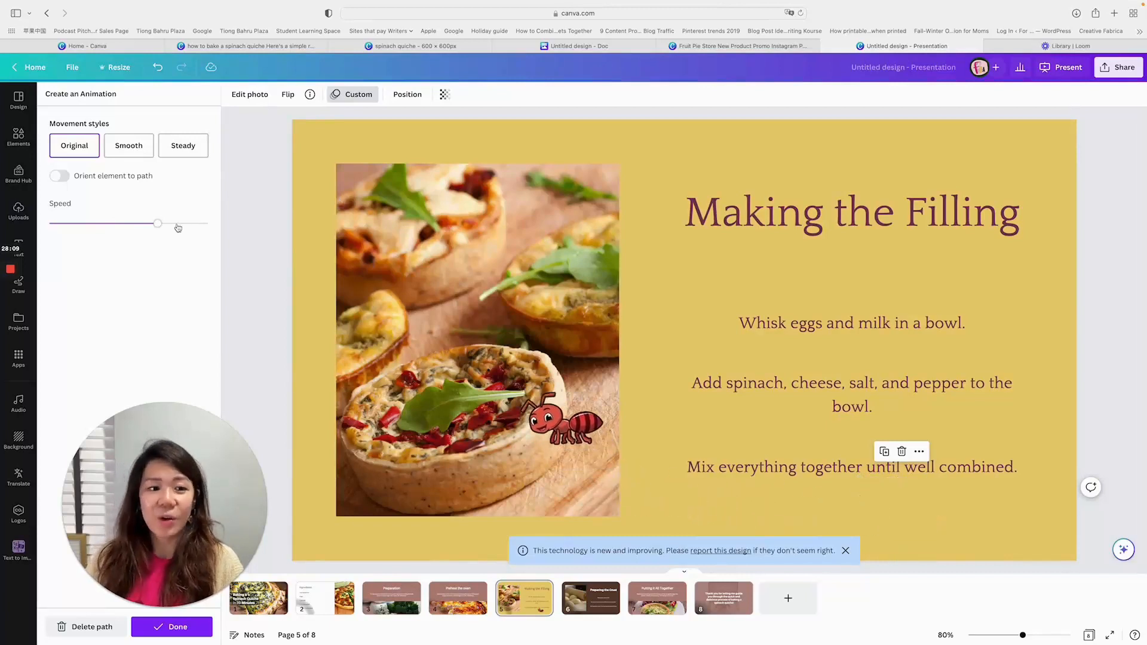
{"action": "left_click", "coordinate": [132, 148]}
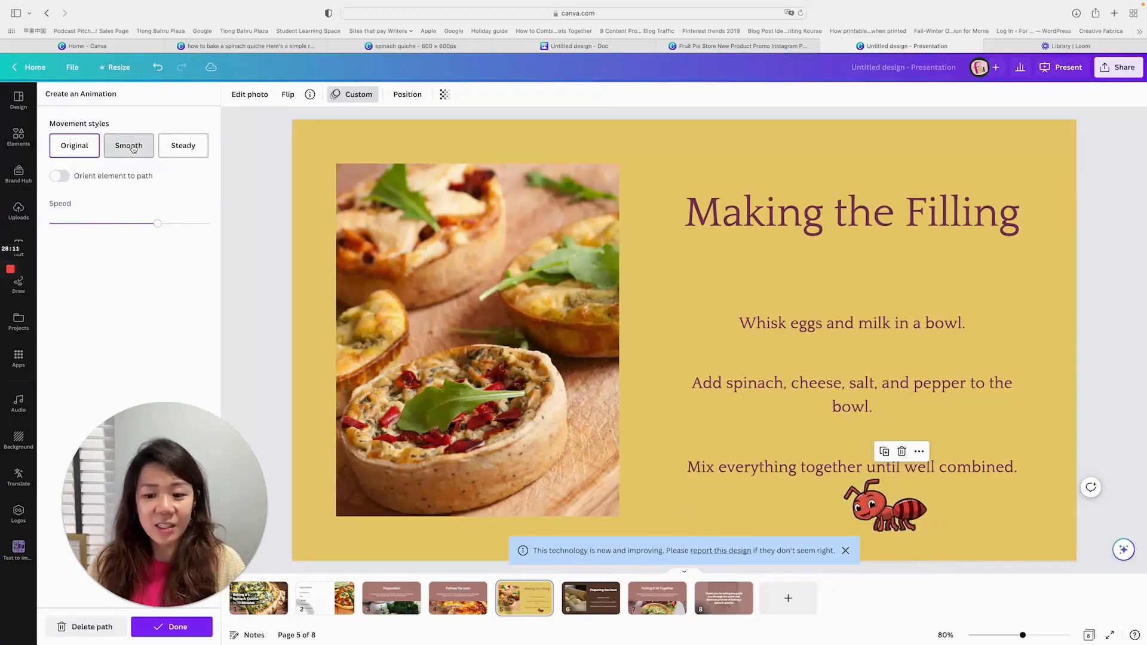
{"action": "left_click", "coordinate": [179, 145]}
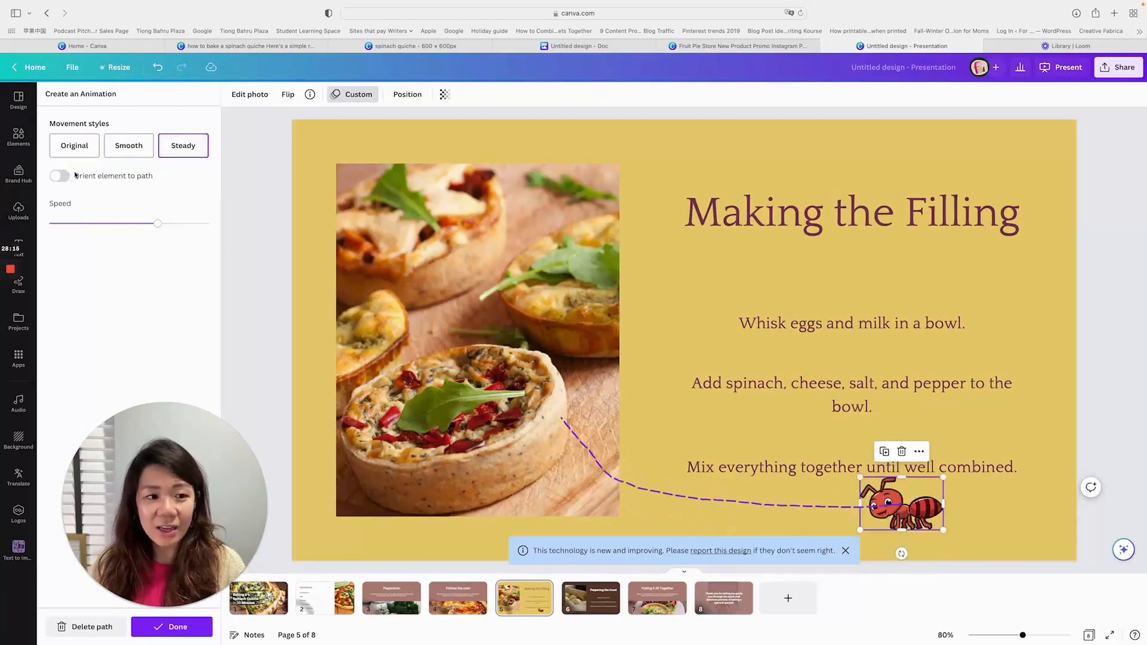
{"action": "left_click_drag", "start_coordinate": [155, 225], "coordinate": [66, 226]}
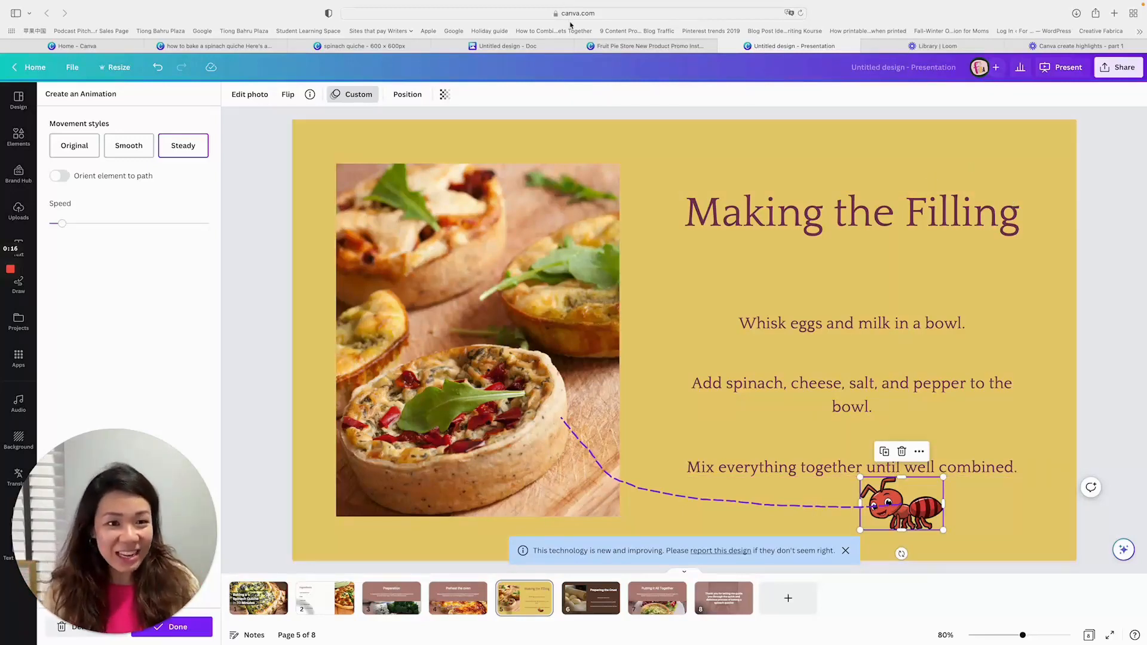
- Return to the Canva home page and browse the remaining "Discover the magic from Canva Create" features
{"action": "left_click", "coordinate": [109, 50]}
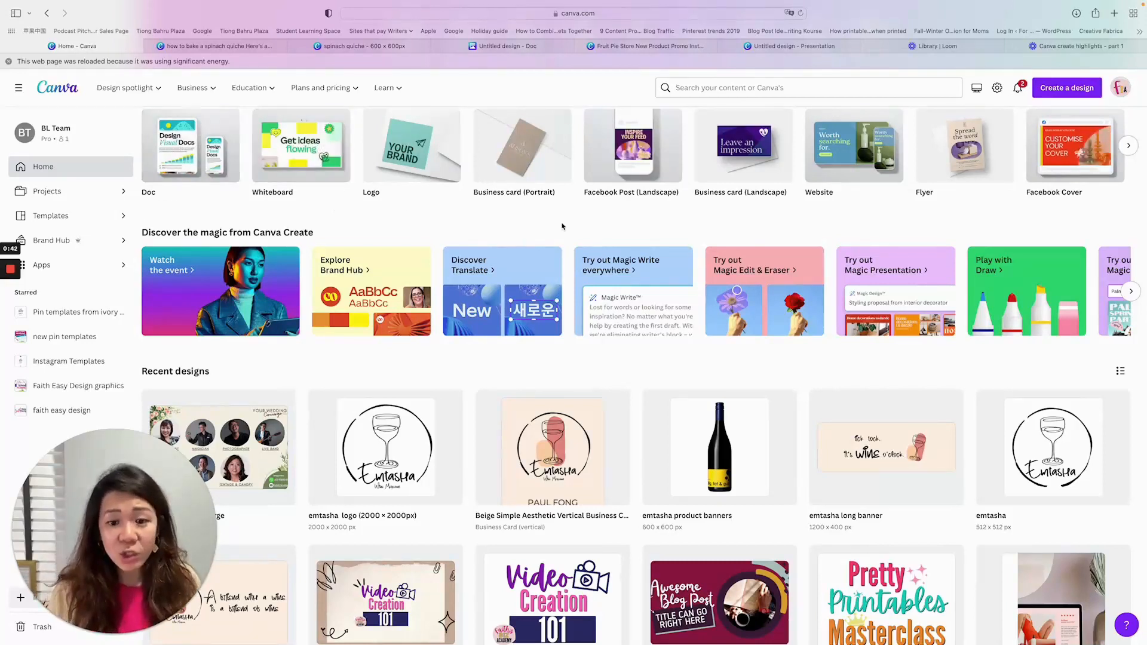
{"action": "left_click", "coordinate": [1129, 291]}
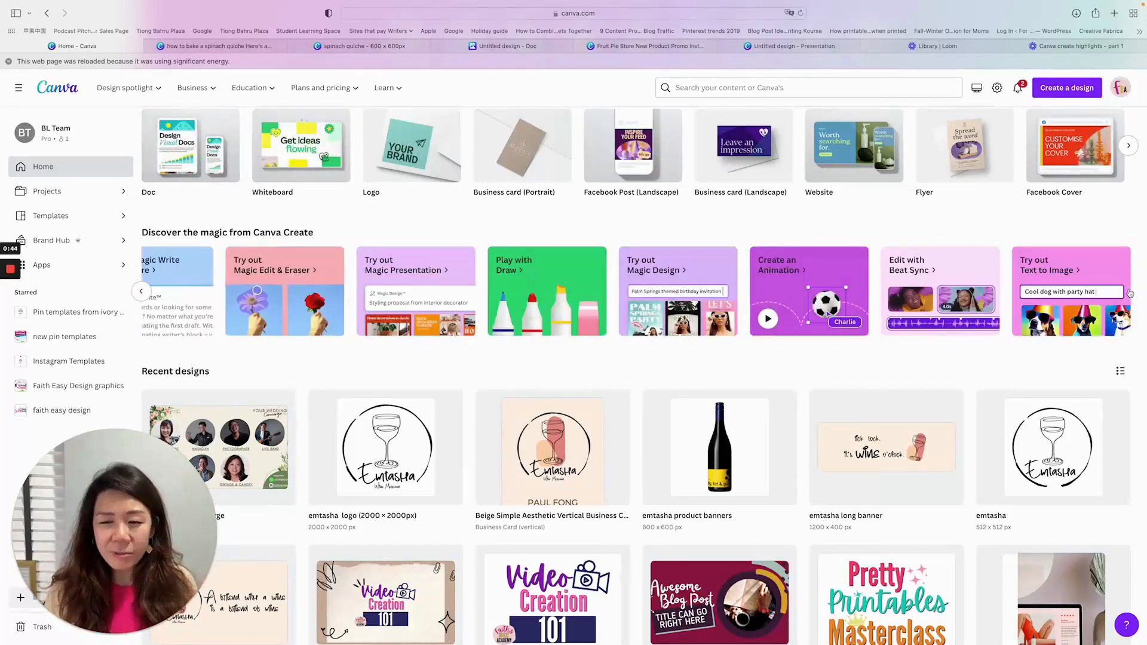
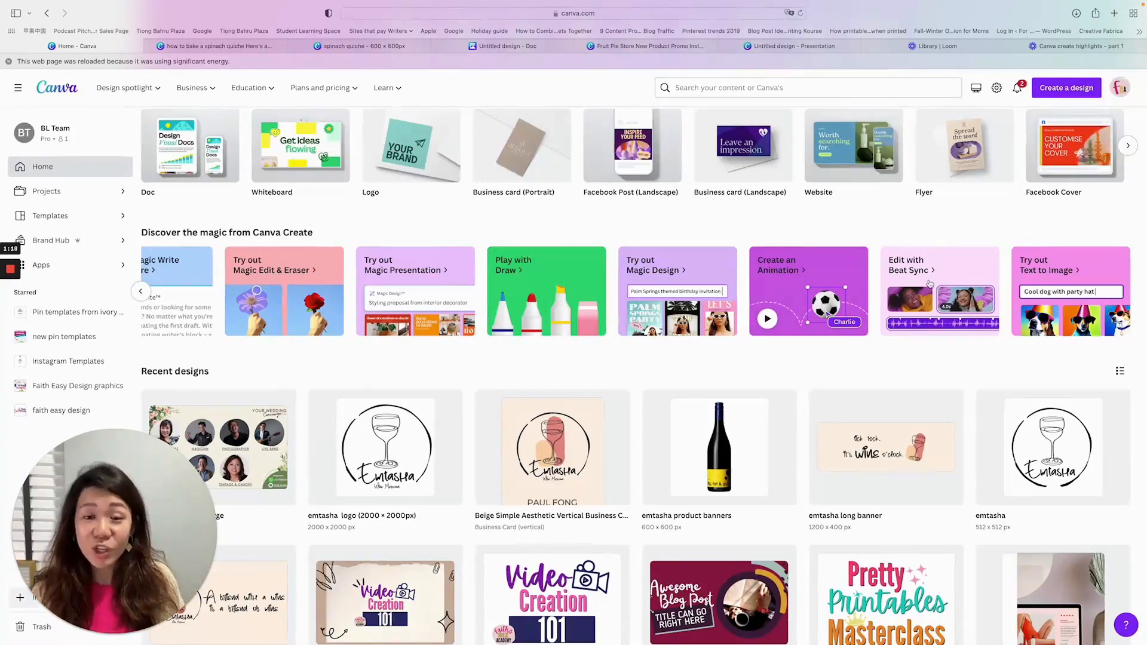
- Switch to the spinach quiche recipe document and select page 4 with the basic quiche recipe for four people
{"action": "scroll", "coordinate": [953, 269], "scroll_direction": "up", "scroll_amount": 2}
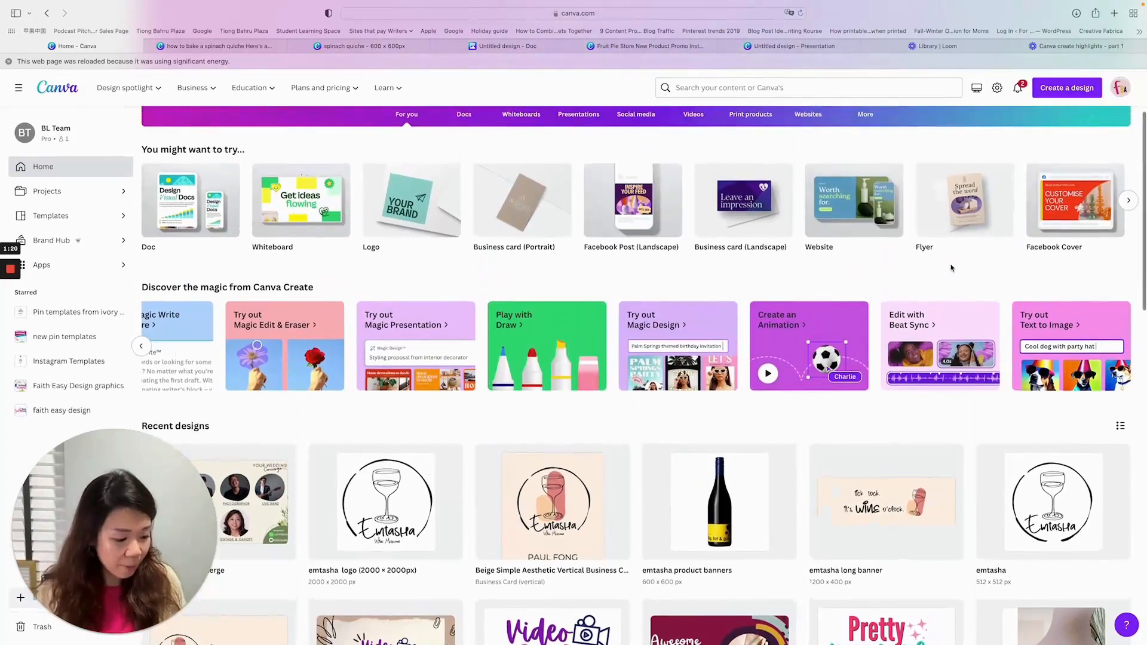
{"action": "scroll", "coordinate": [951, 268], "scroll_direction": "up", "scroll_amount": 3}
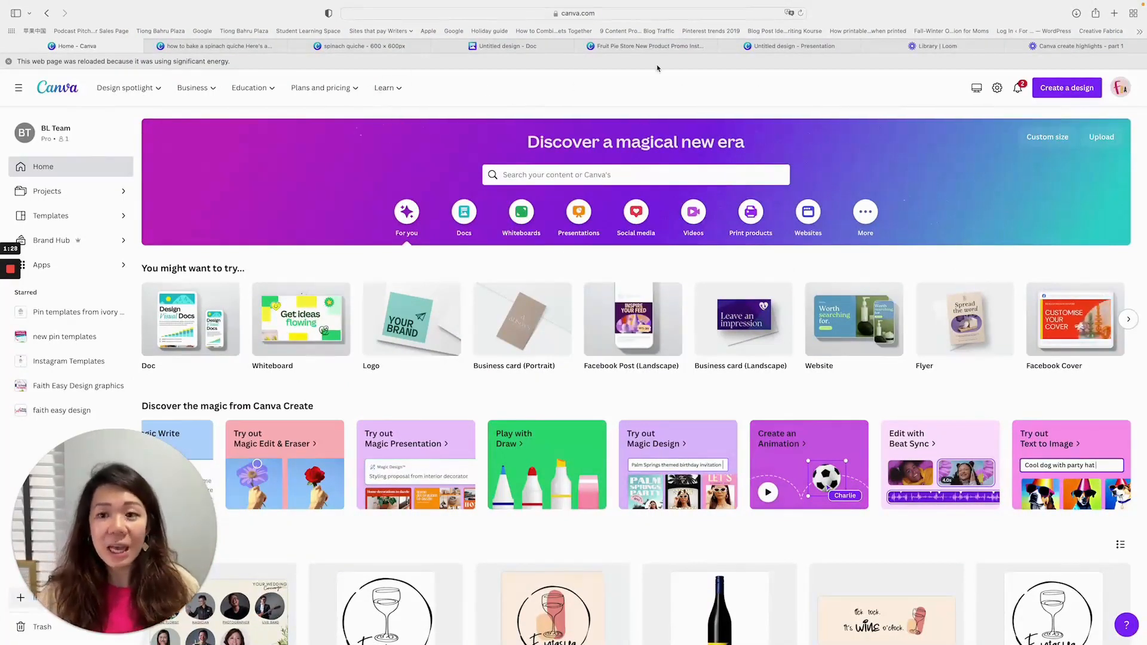
{"action": "left_click", "coordinate": [515, 50]}
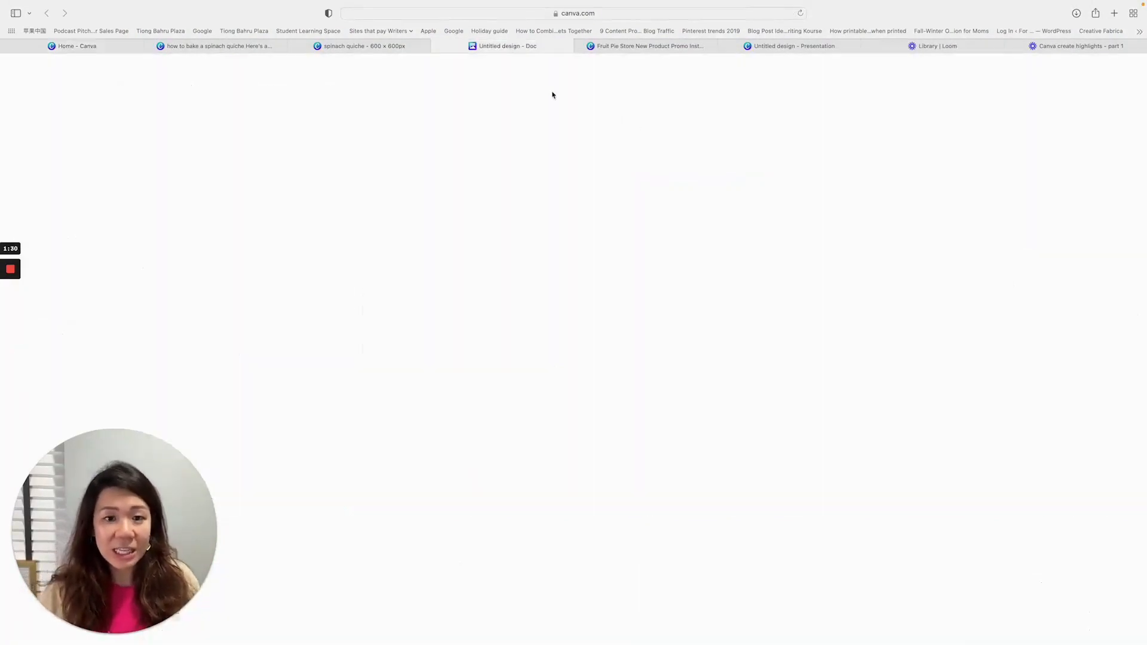
{"action": "left_click", "coordinate": [364, 46]}
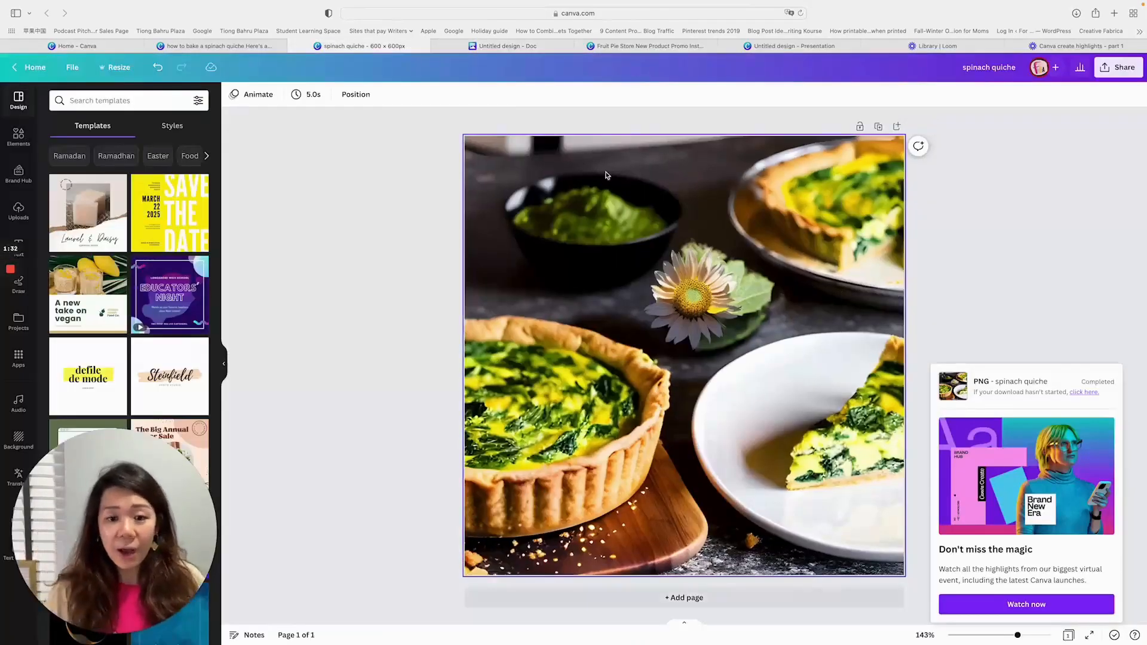
{"action": "left_click", "coordinate": [239, 48]}
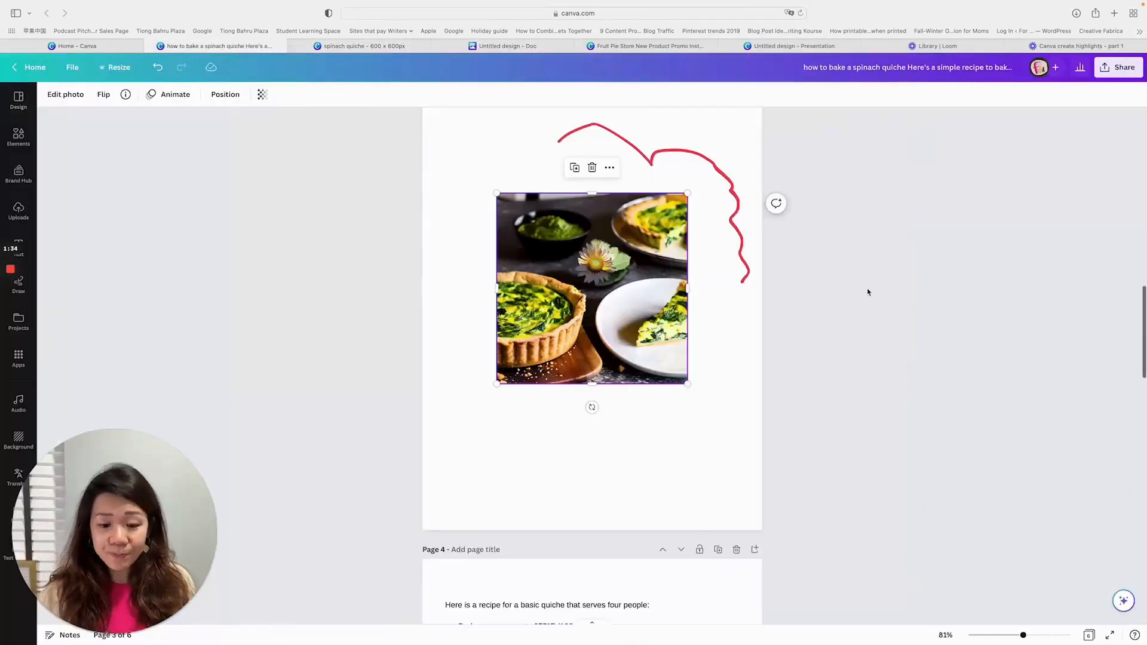
{"action": "scroll", "coordinate": [866, 290], "scroll_direction": "down", "scroll_amount": 5}
{"action": "scroll", "coordinate": [865, 289], "scroll_direction": "up", "scroll_amount": 7}
{"action": "scroll", "coordinate": [866, 290], "scroll_direction": "down", "scroll_amount": 8}
{"action": "scroll", "coordinate": [867, 289], "scroll_direction": "up", "scroll_amount": 5}
{"action": "scroll", "coordinate": [740, 379], "scroll_direction": "down", "scroll_amount": 5}
{"action": "left_click", "coordinate": [653, 430]}
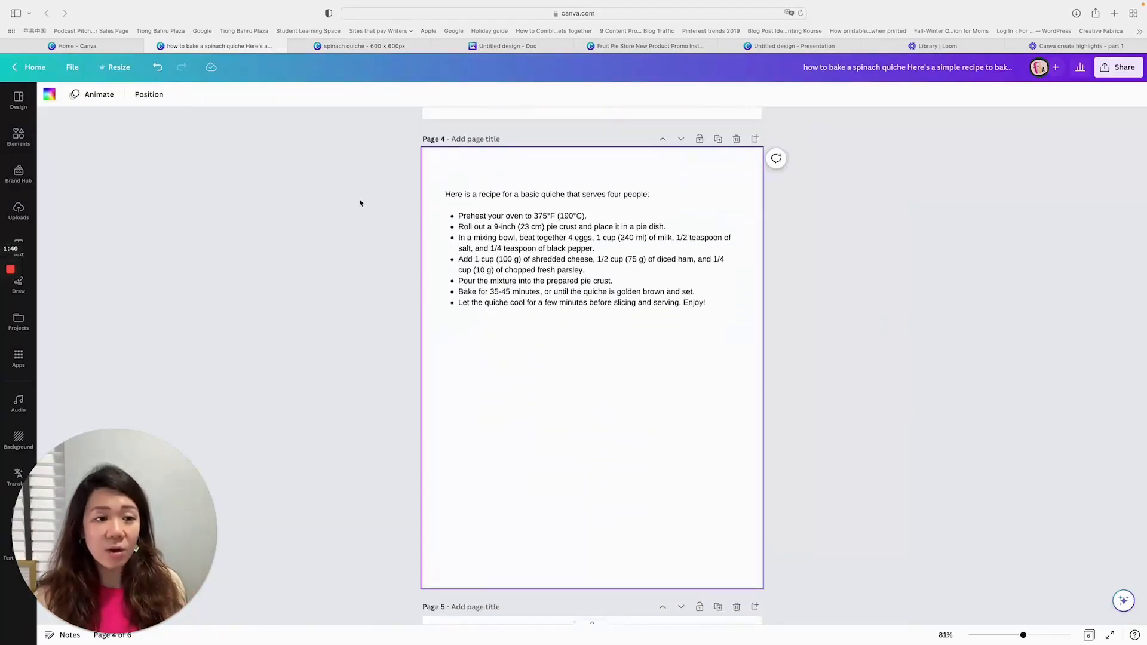
- Show the rulers and preview the 12 Columns, 6 Columns and 3x3 Grid guide presets on page 4, cancelling without adding any
{"action": "left_click", "coordinate": [74, 71]}
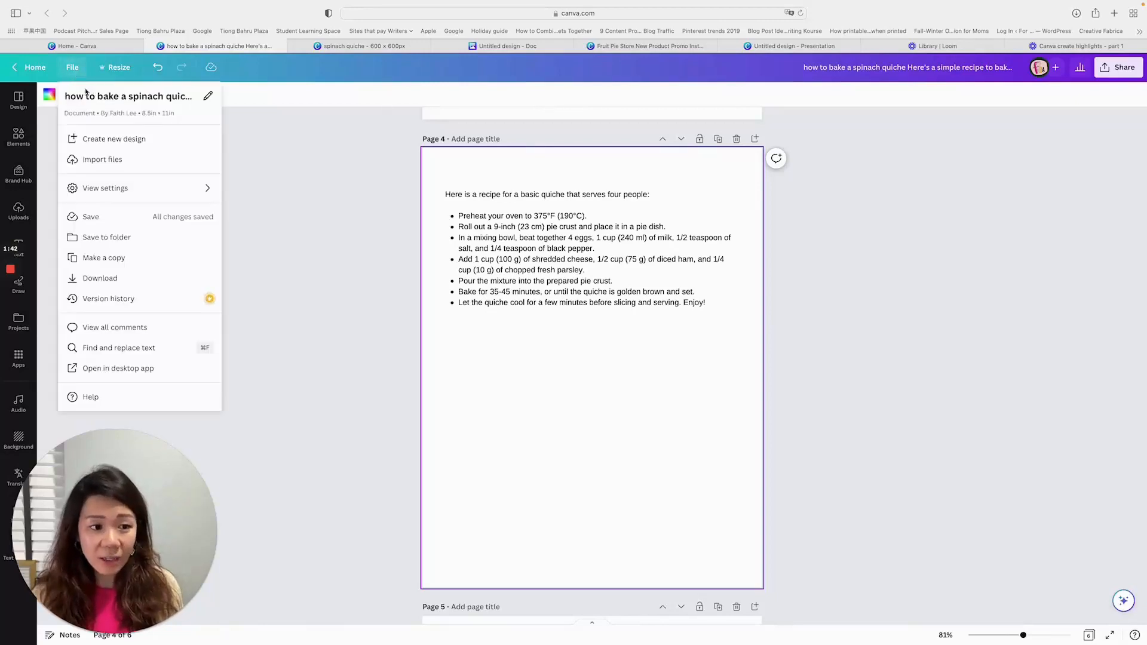
{"action": "mouse_move", "coordinate": [146, 188]}
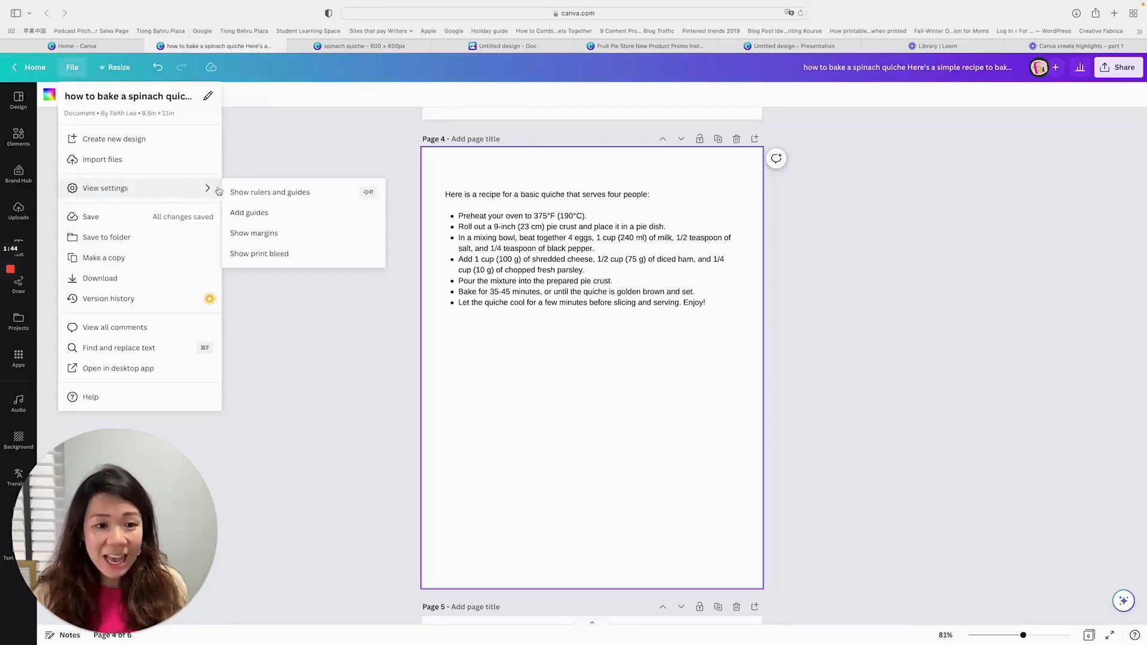
{"action": "left_click", "coordinate": [259, 213]}
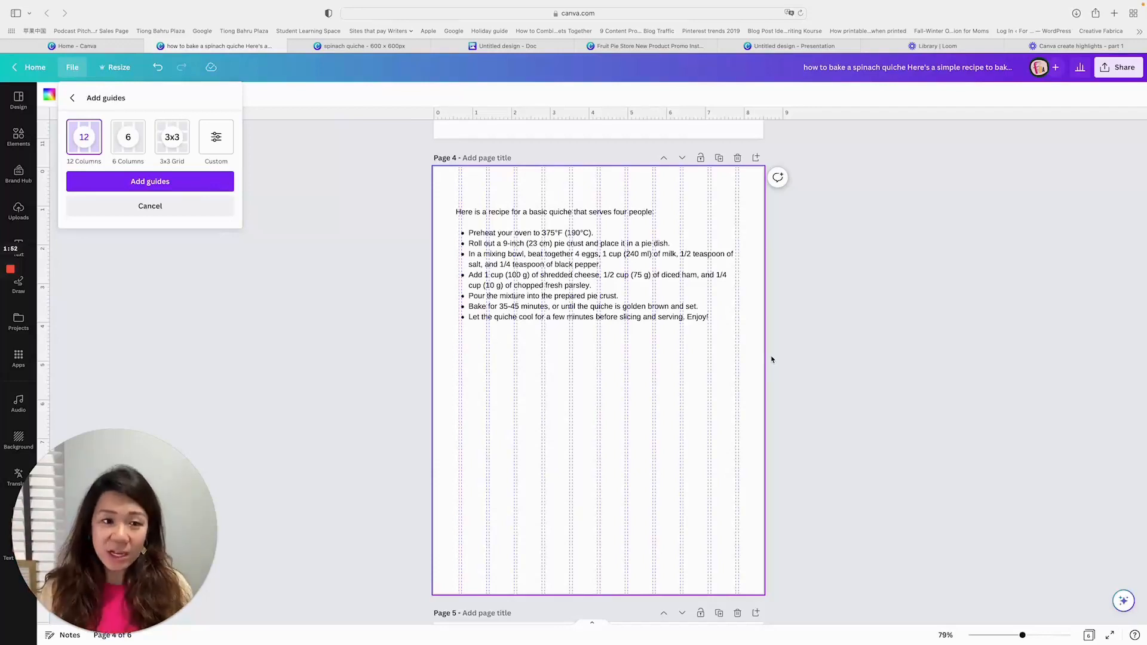
{"action": "left_click", "coordinate": [137, 141]}
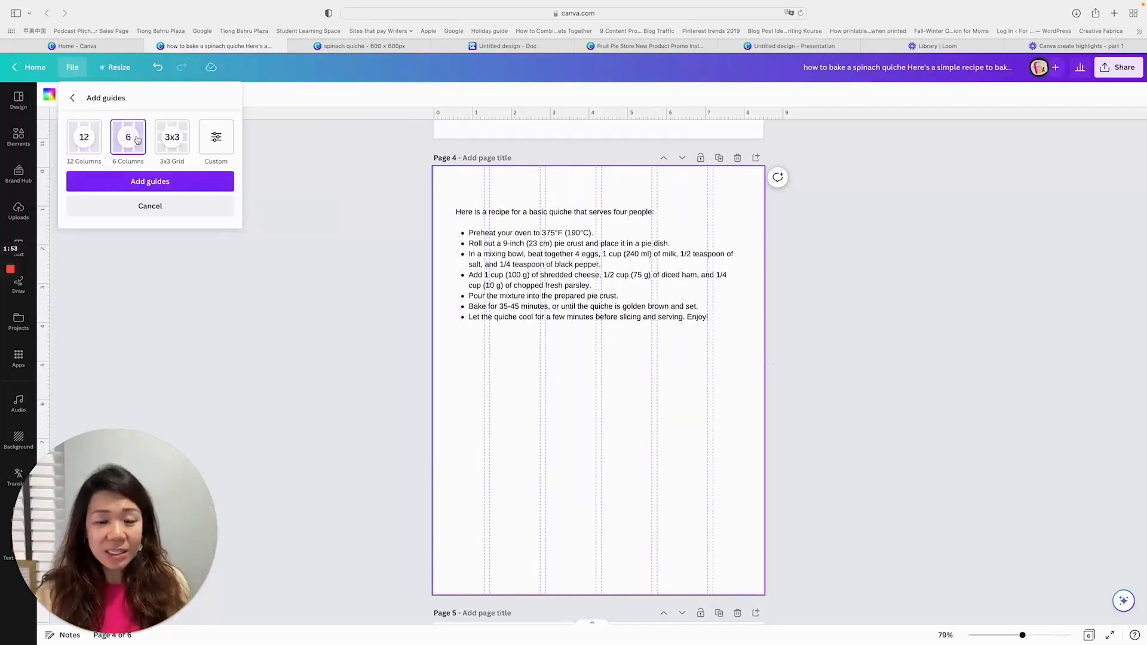
{"action": "left_click", "coordinate": [169, 139]}
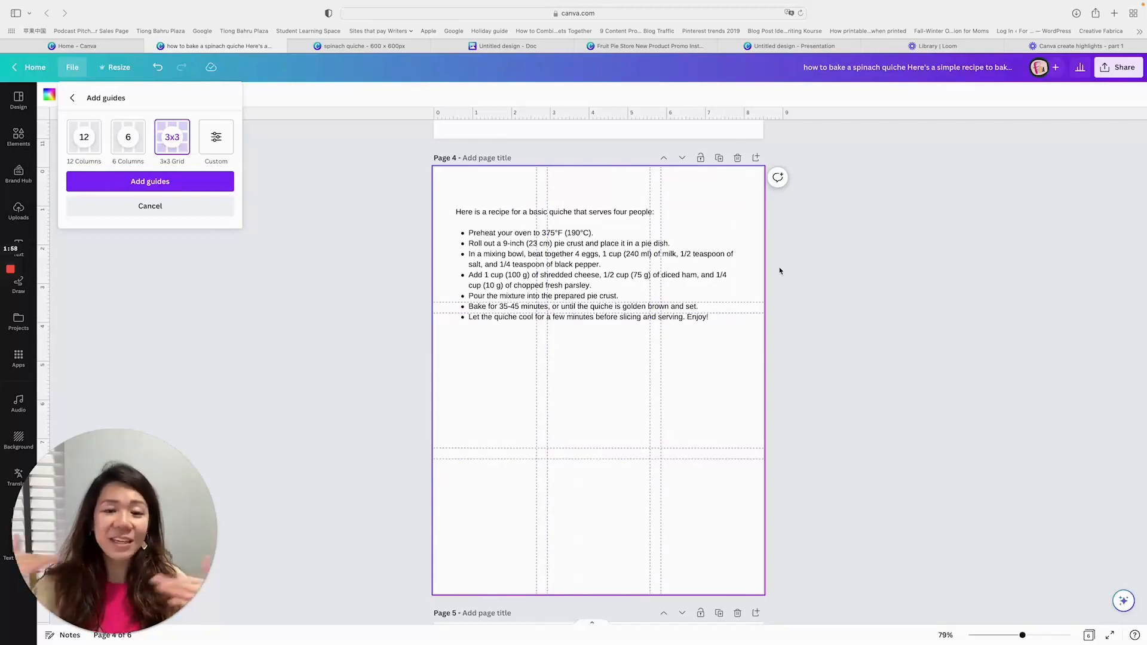
{"action": "scroll", "coordinate": [780, 269], "scroll_direction": "down", "scroll_amount": 5}
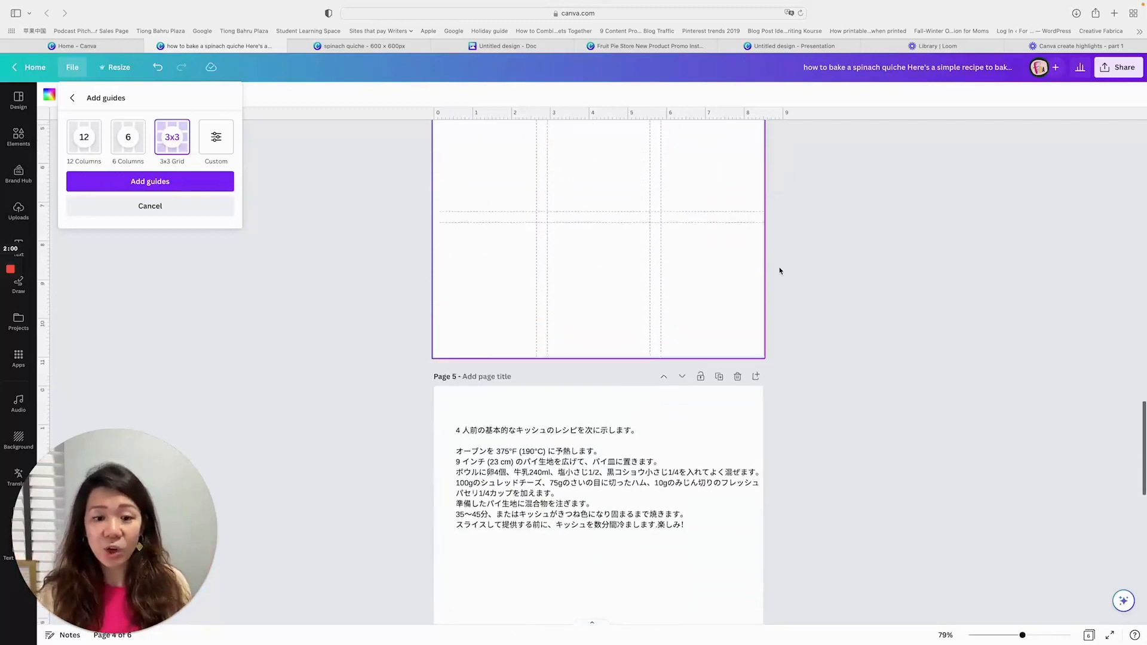
{"action": "scroll", "coordinate": [781, 269], "scroll_direction": "up", "scroll_amount": 5}
{"action": "scroll", "coordinate": [781, 267], "scroll_direction": "down", "scroll_amount": 1}
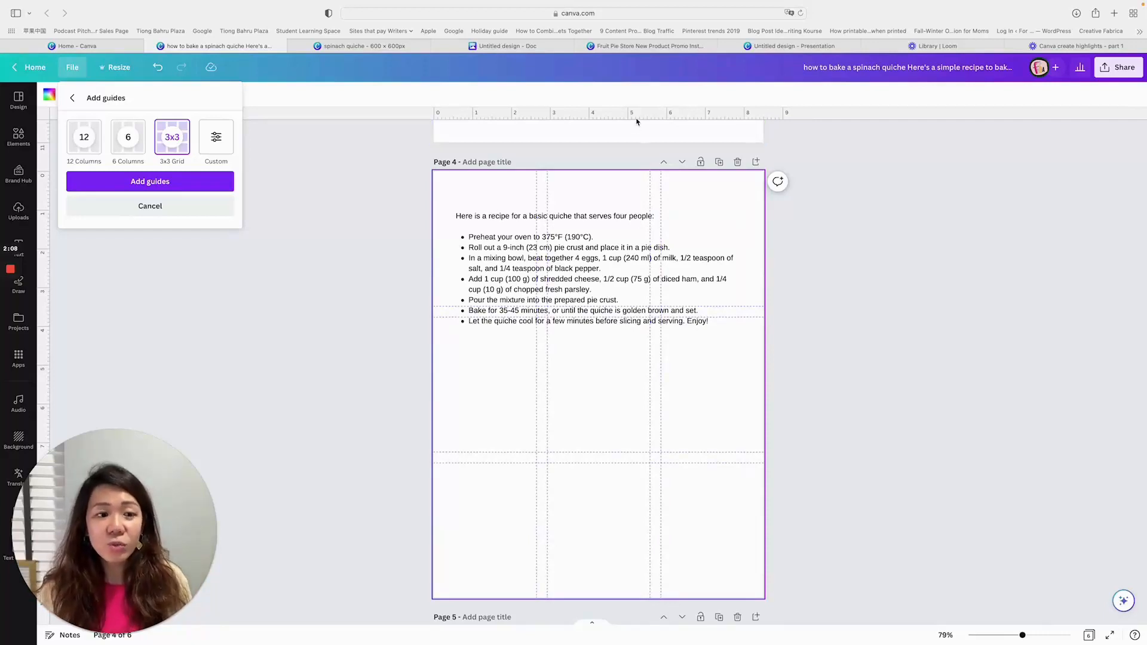
{"action": "scroll", "coordinate": [637, 122], "scroll_direction": "up", "scroll_amount": 1}
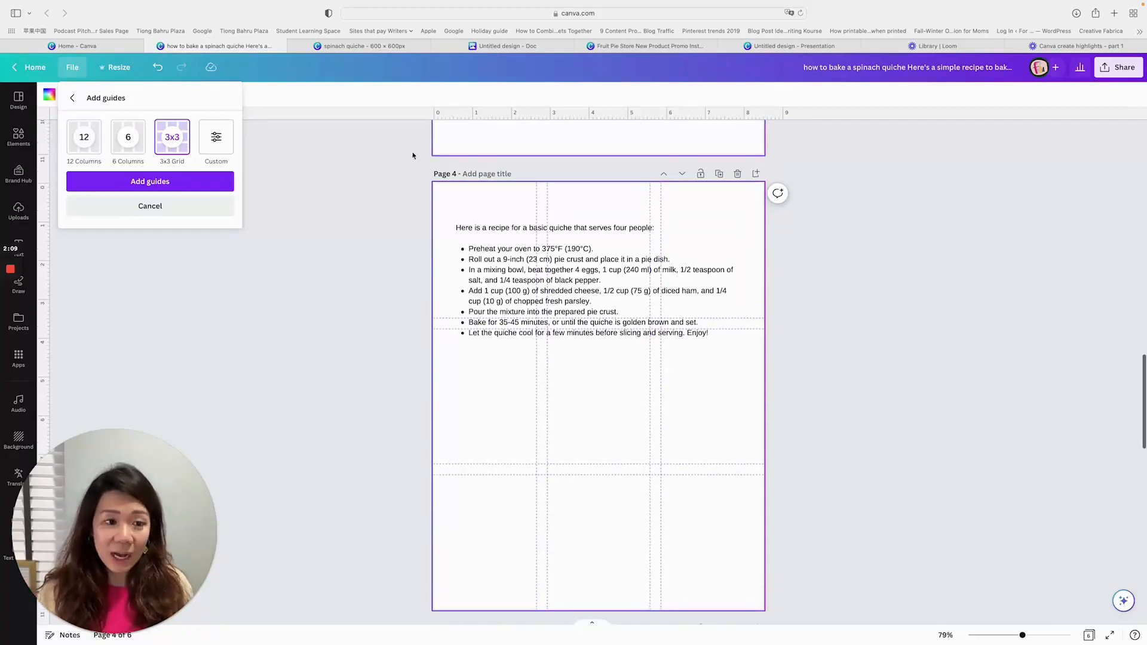
{"action": "left_click", "coordinate": [197, 213]}
{"action": "left_click", "coordinate": [817, 244]}
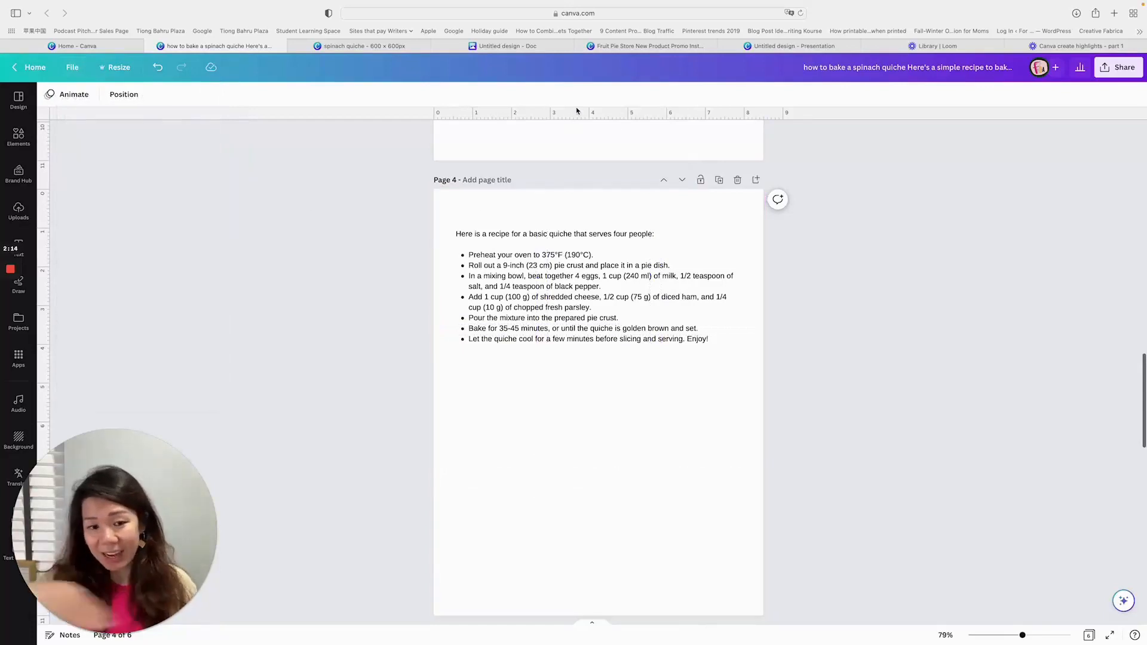
- Place a horizontal ruler guide about 4.9 in down page 4, below the recipe text, and check the view settings for rulers and guides
{"action": "left_click_drag", "start_coordinate": [578, 122], "coordinate": [624, 377]}
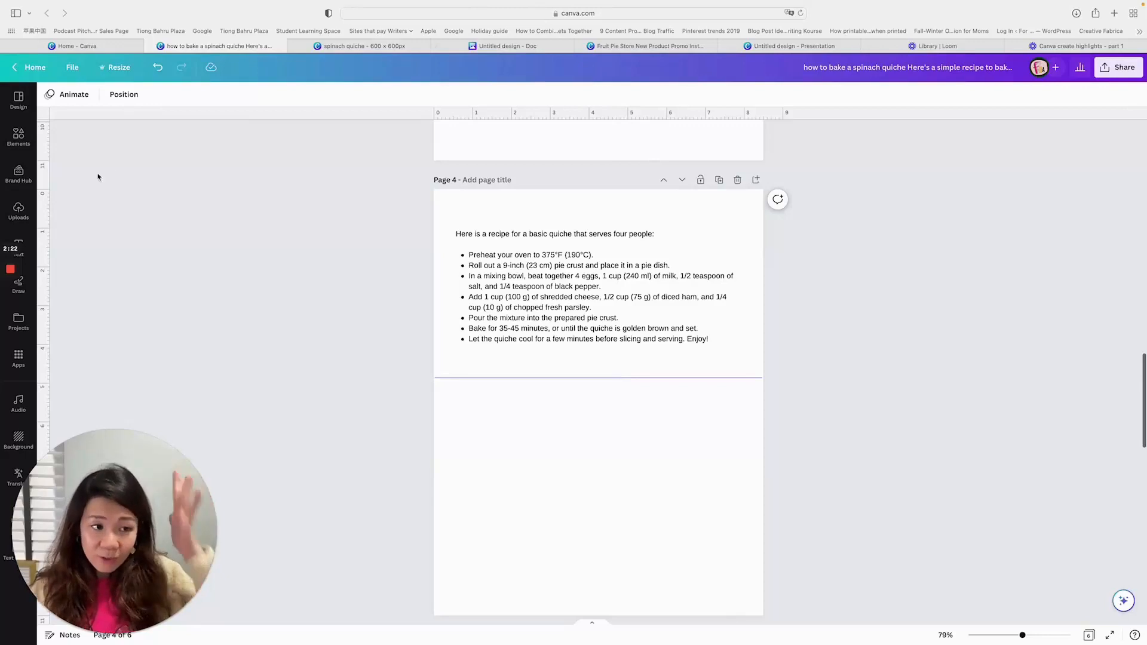
{"action": "scroll", "coordinate": [67, 163], "scroll_direction": "down", "scroll_amount": 1}
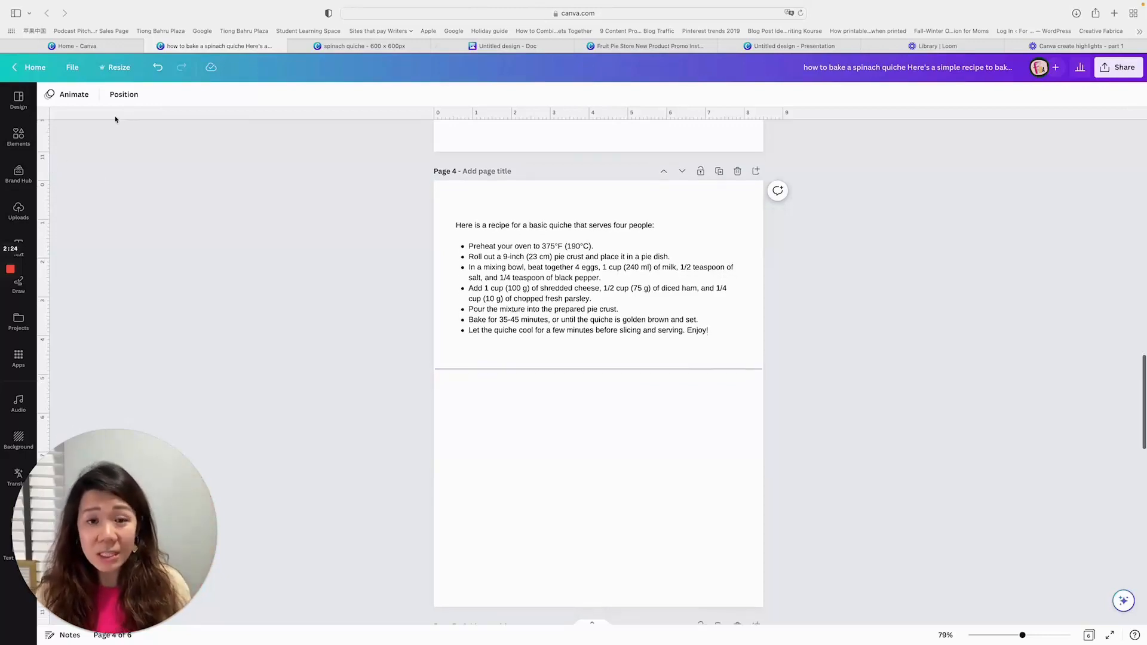
{"action": "left_click", "coordinate": [73, 67]}
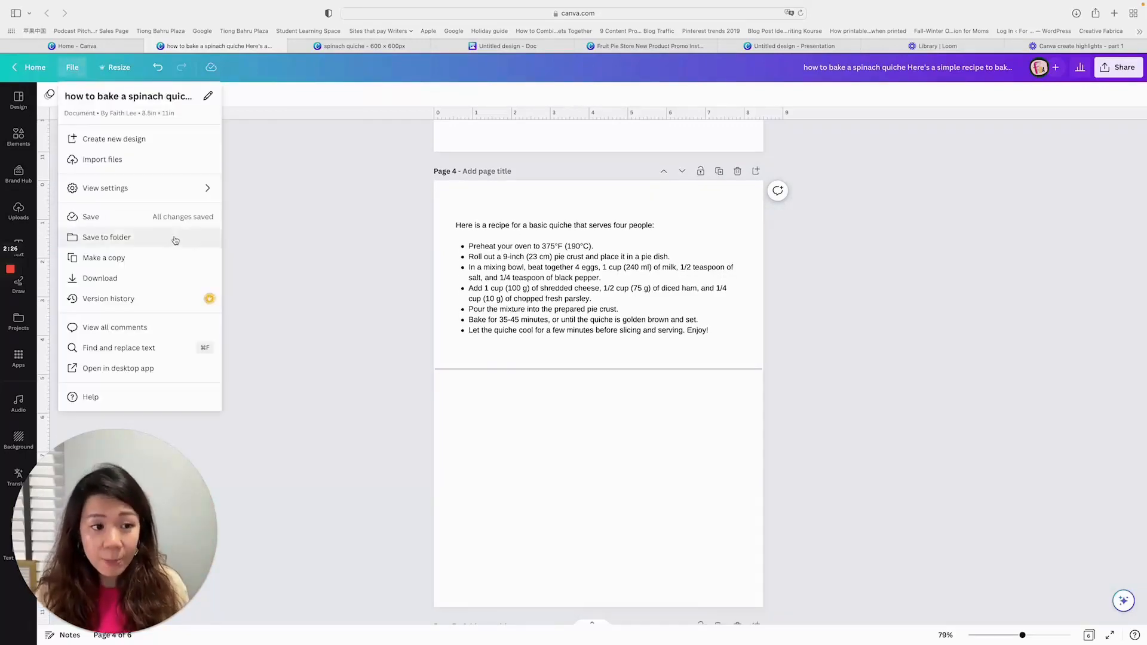
{"action": "mouse_move", "coordinate": [161, 188]}
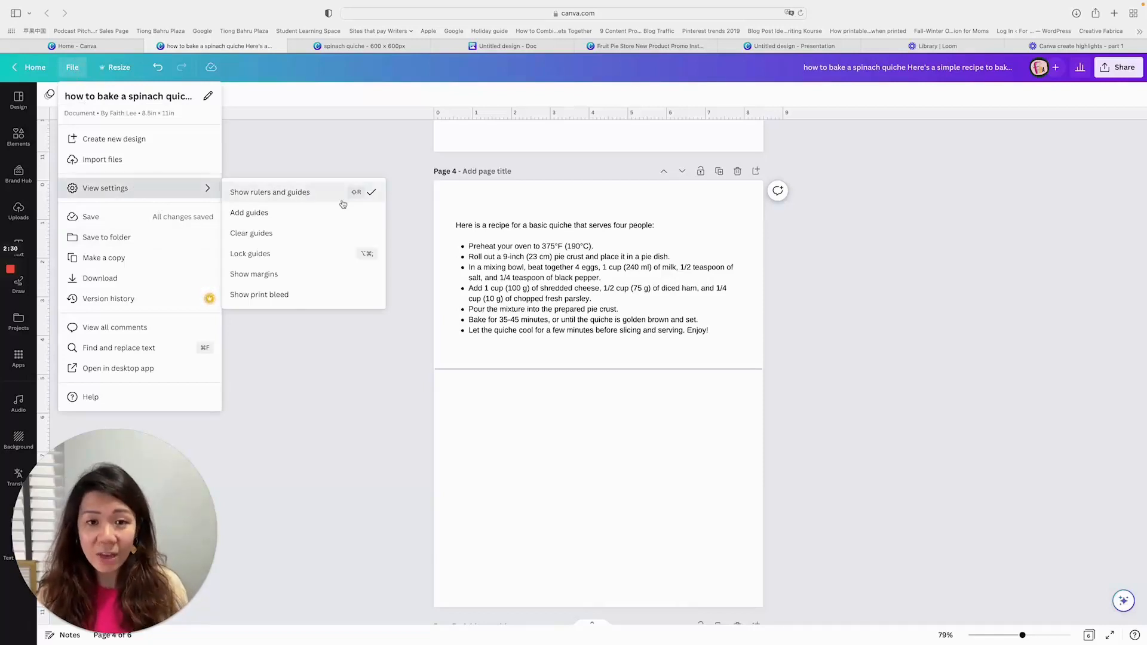
{"action": "scroll", "coordinate": [772, 464], "scroll_direction": "up", "scroll_amount": 1}
{"action": "left_click", "coordinate": [771, 463]}
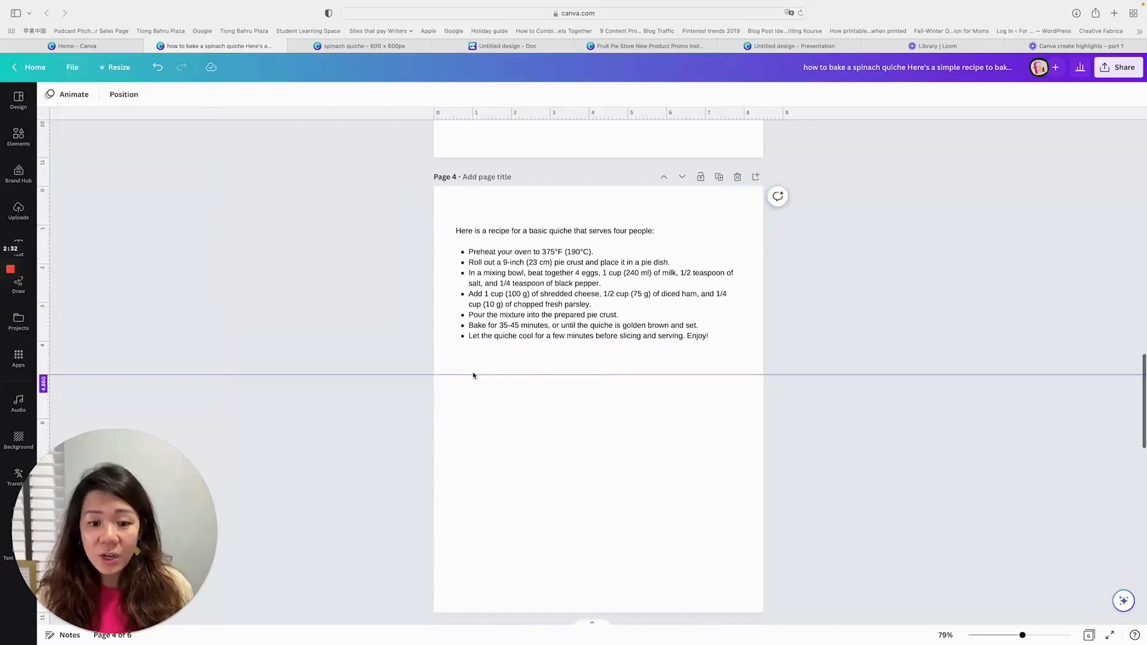
- On page 5, add a vertical guide about 2.5 in from the left edge and a horizontal guide just below the Japanese text
{"action": "scroll", "coordinate": [917, 397], "scroll_direction": "down", "scroll_amount": 8}
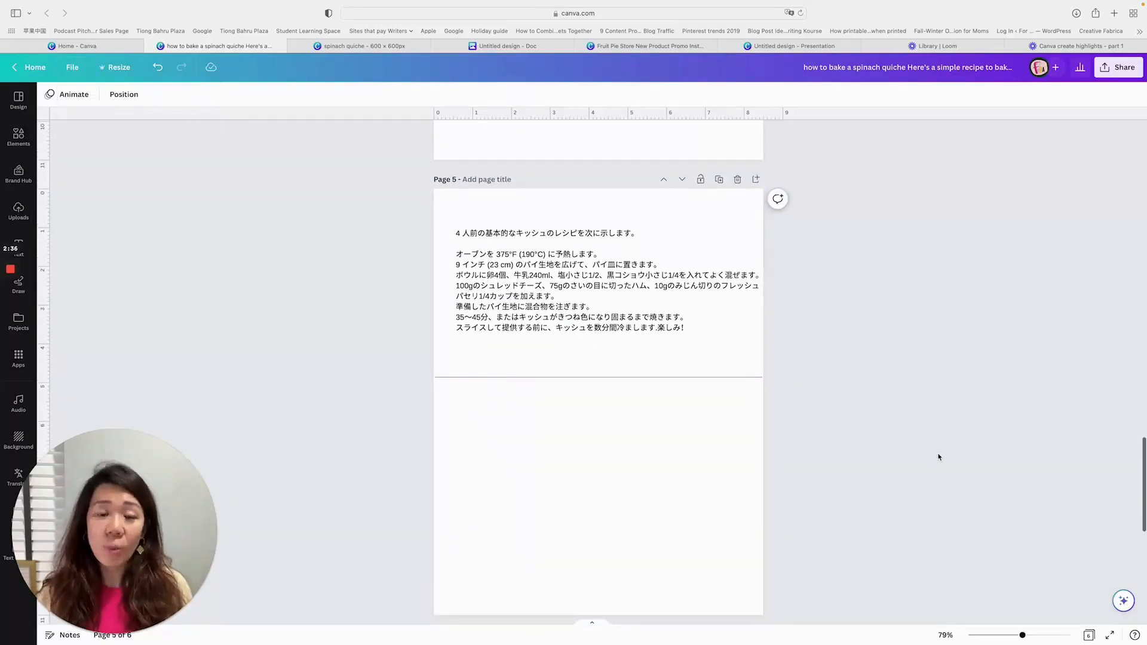
{"action": "scroll", "coordinate": [938, 457], "scroll_direction": "up", "scroll_amount": 8}
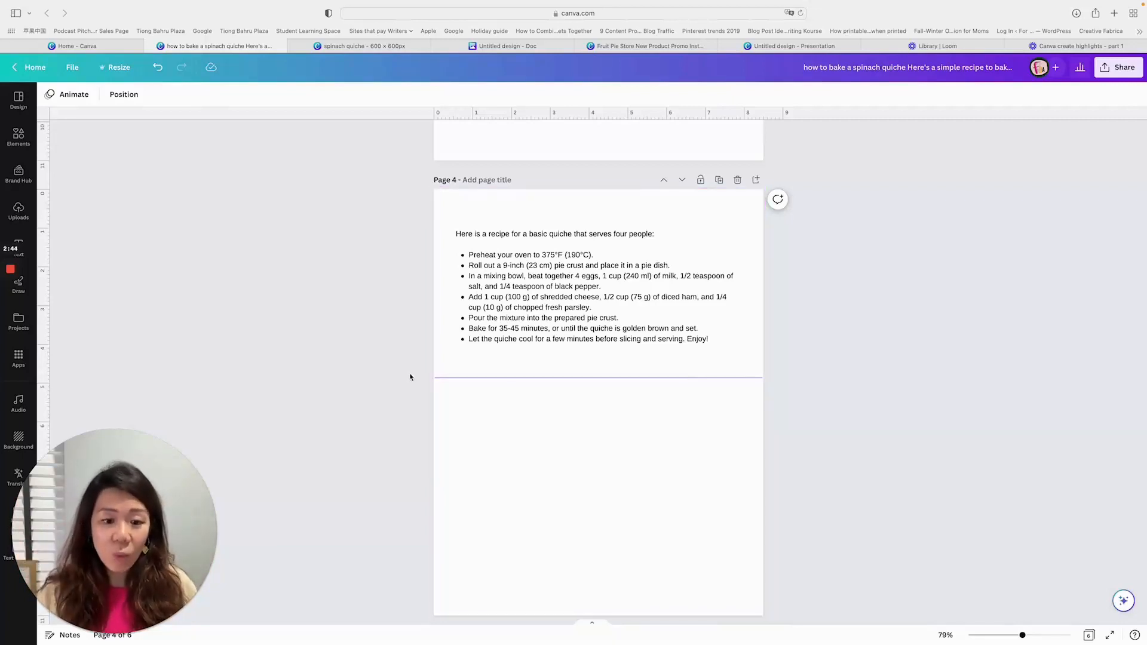
{"action": "scroll", "coordinate": [510, 311], "scroll_direction": "down", "scroll_amount": 1}
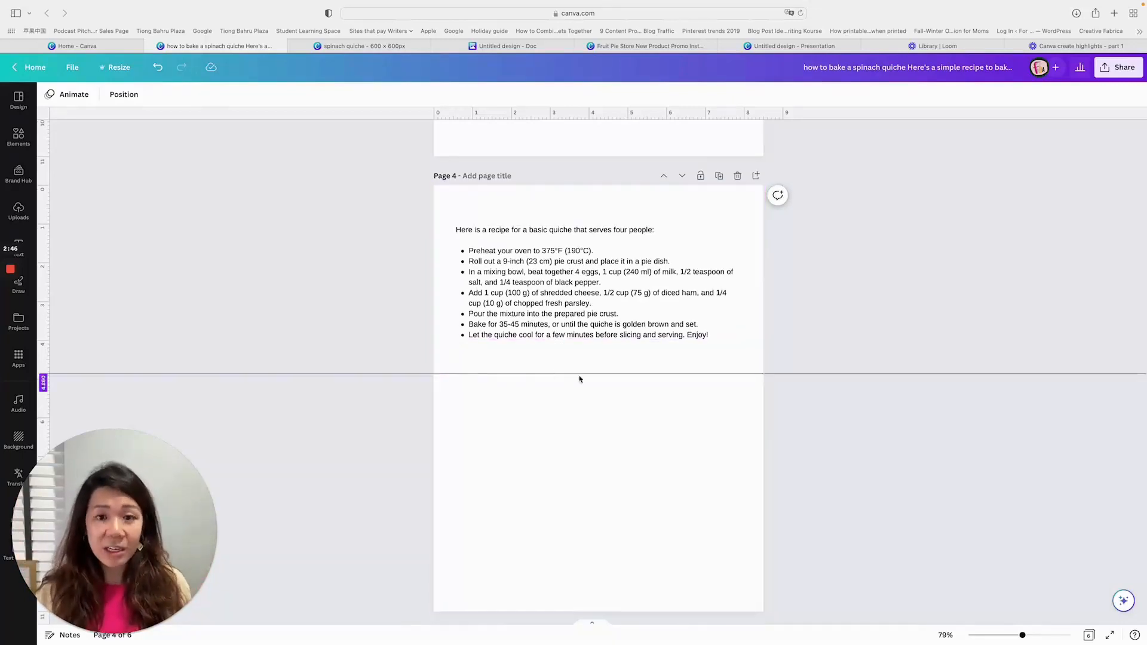
{"action": "scroll", "coordinate": [689, 392], "scroll_direction": "down", "scroll_amount": 10}
{"action": "scroll", "coordinate": [690, 391], "scroll_direction": "down", "scroll_amount": 2}
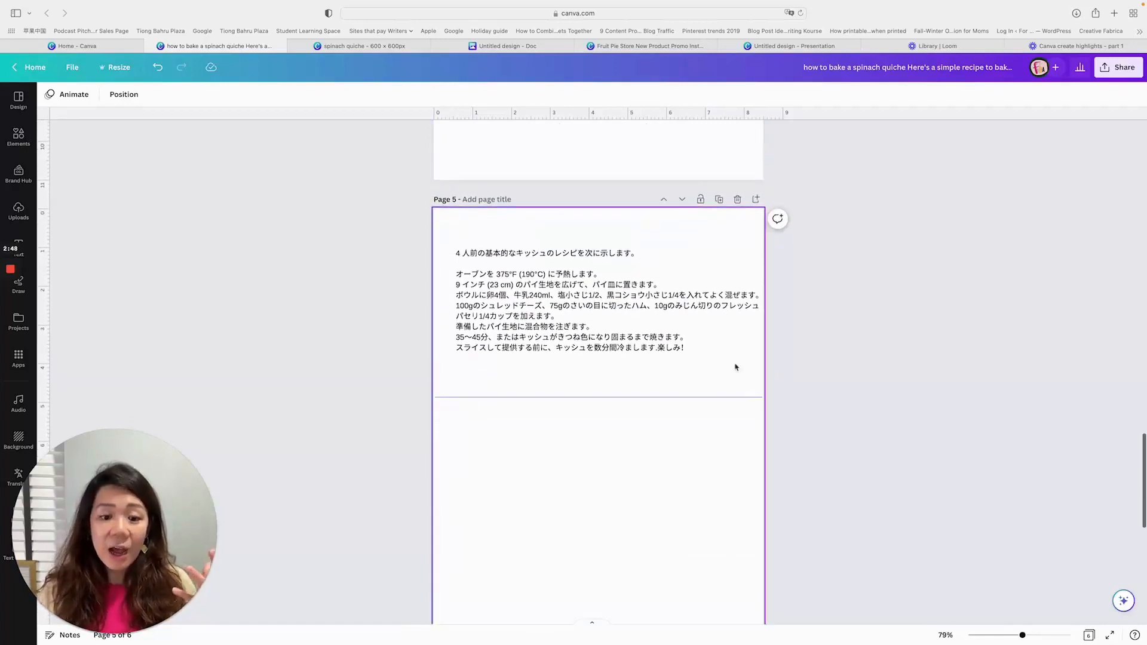
{"action": "scroll", "coordinate": [785, 389], "scroll_direction": "down", "scroll_amount": 2}
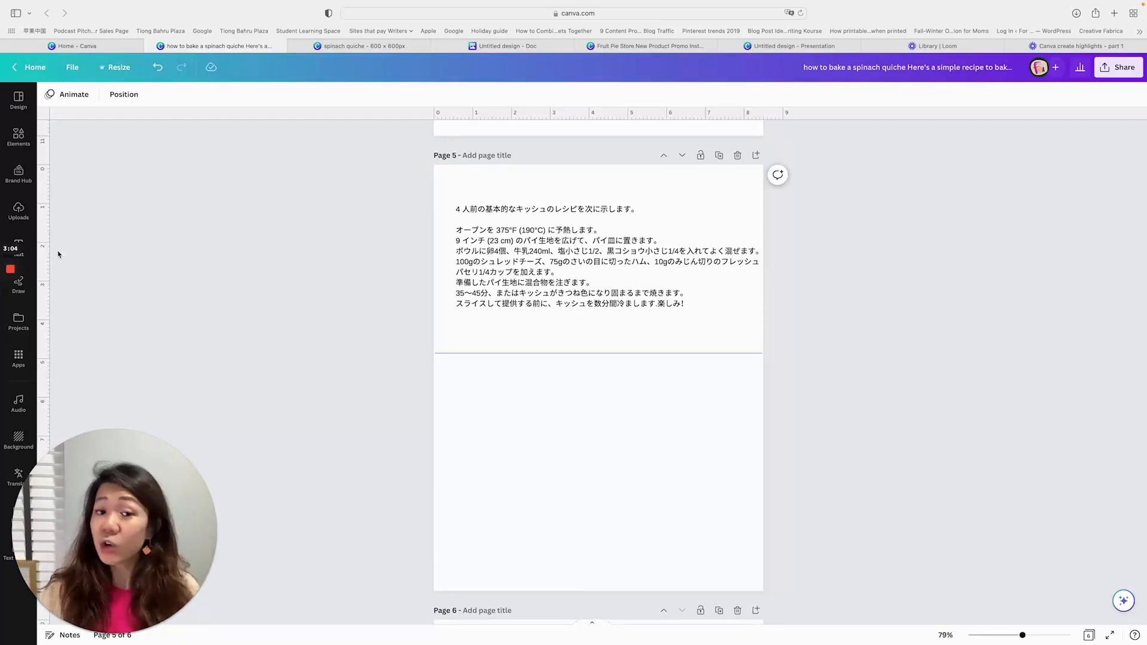
{"action": "left_click_drag", "start_coordinate": [50, 252], "coordinate": [530, 269]}
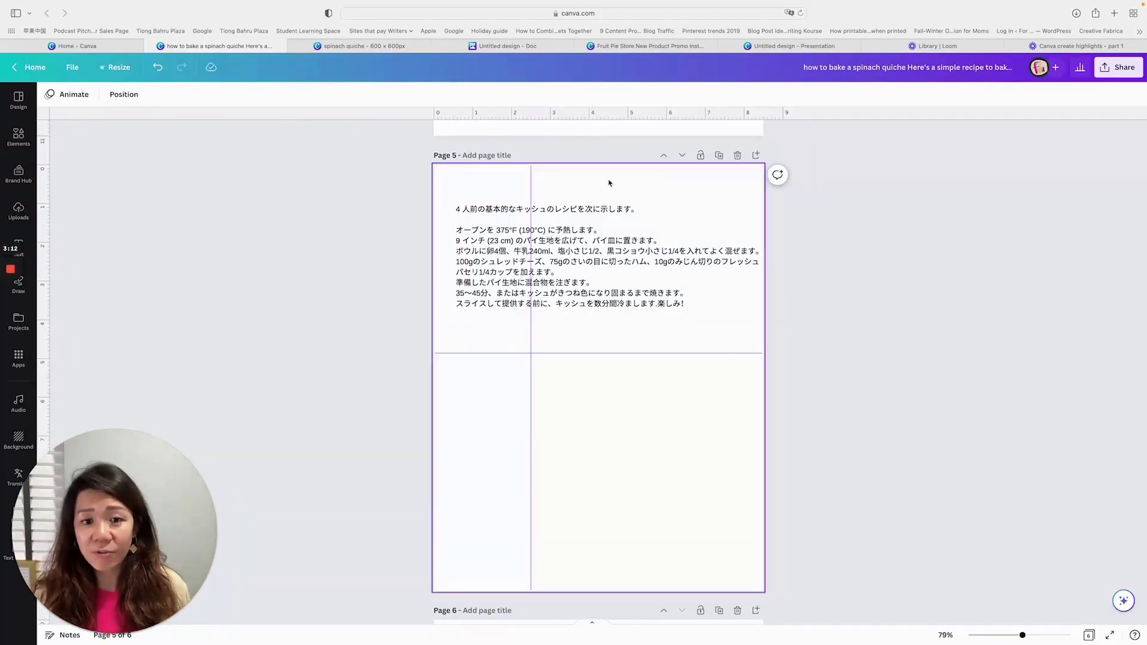
{"action": "left_click_drag", "start_coordinate": [611, 121], "coordinate": [642, 324]}
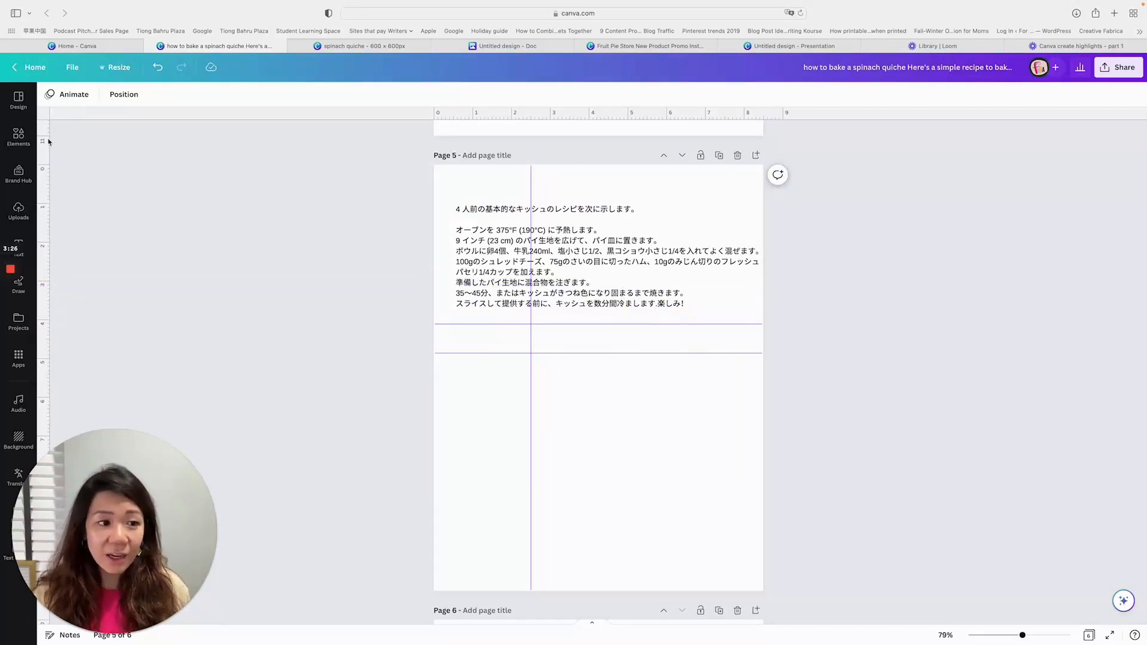
- Add a basic square shape from the elements library to page 5
{"action": "left_click", "coordinate": [19, 136]}
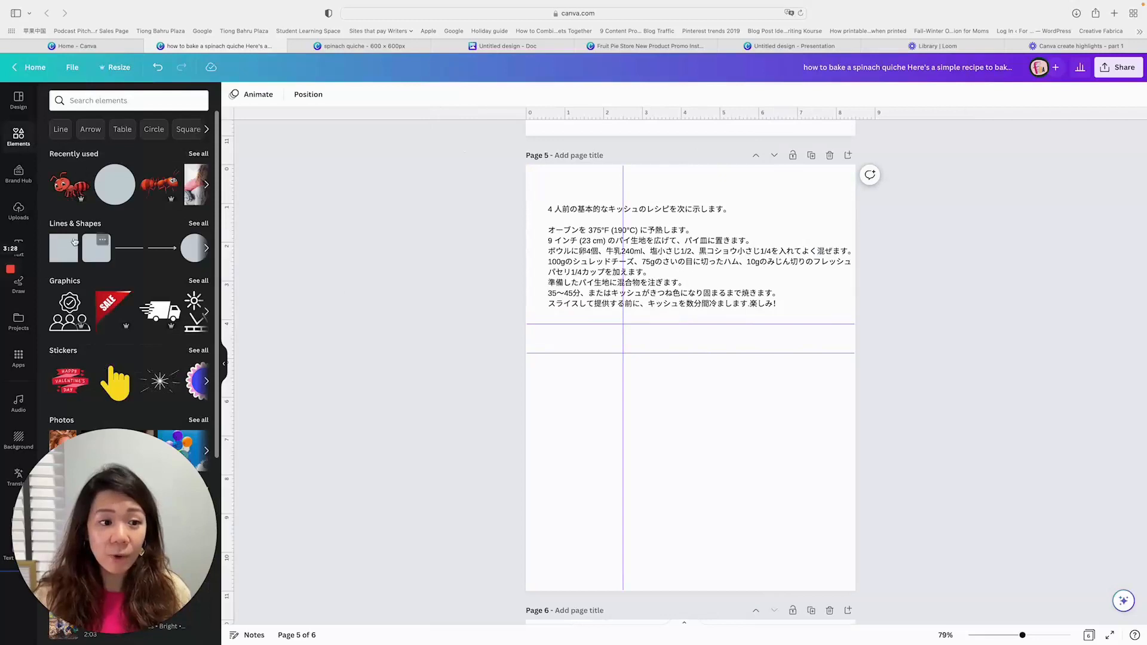
{"action": "left_click", "coordinate": [70, 242]}
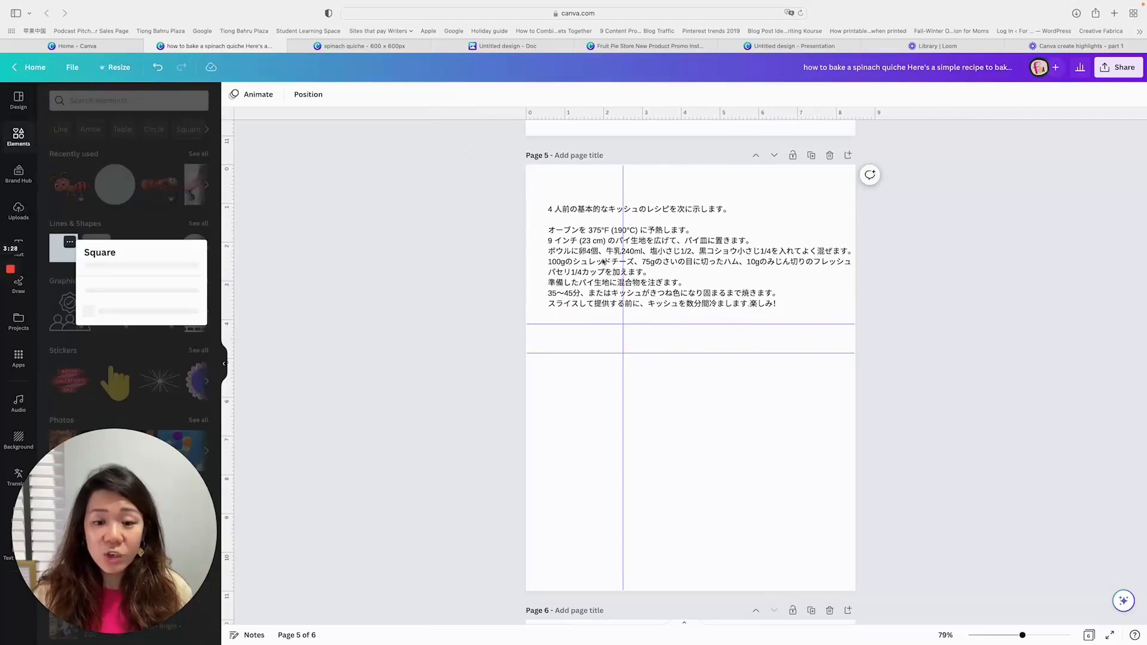
{"action": "left_click", "coordinate": [66, 257]}
{"action": "left_click", "coordinate": [64, 249]}
{"action": "left_click_drag", "start_coordinate": [732, 392], "coordinate": [611, 373]}
{"action": "key", "text": "super+z"}
{"action": "key", "text": "super+z"}
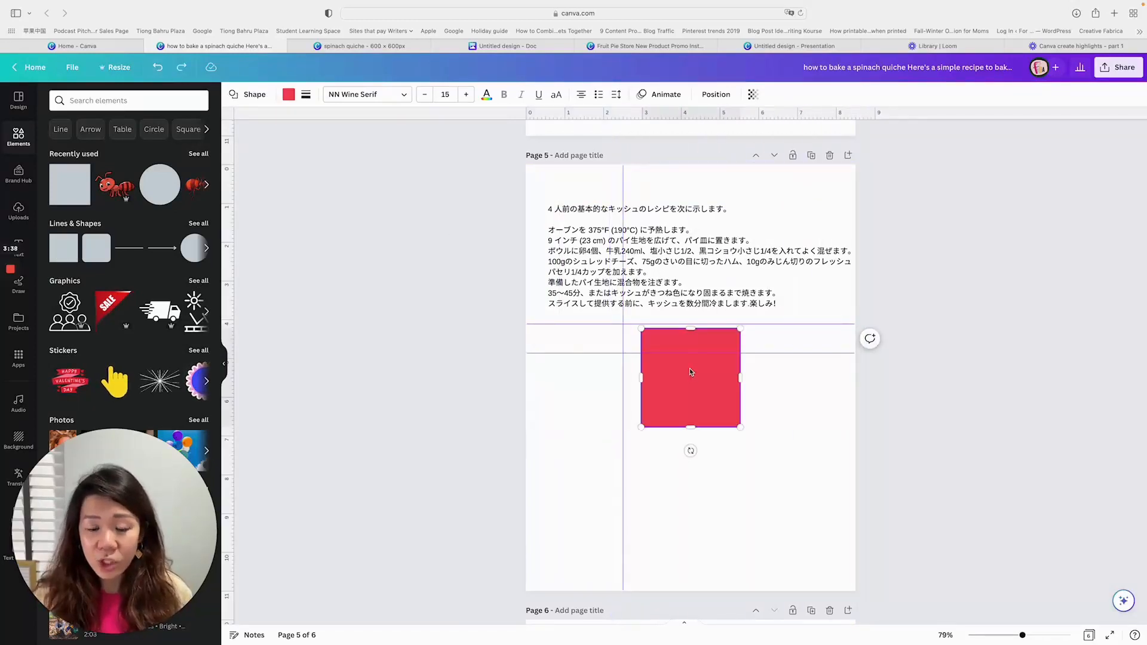
- Reshape the red square into a nearly page-wide band fitted between the two horizontal guides on page 5
{"action": "left_click_drag", "start_coordinate": [736, 399], "coordinate": [854, 358]}
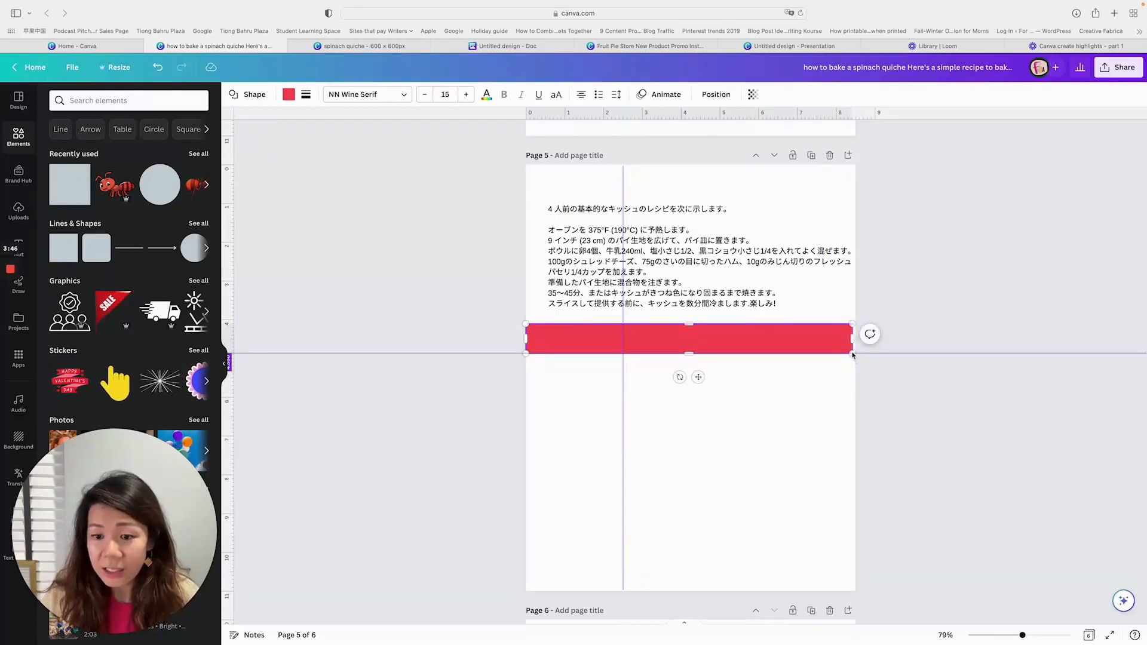
{"action": "left_click", "coordinate": [979, 291]}
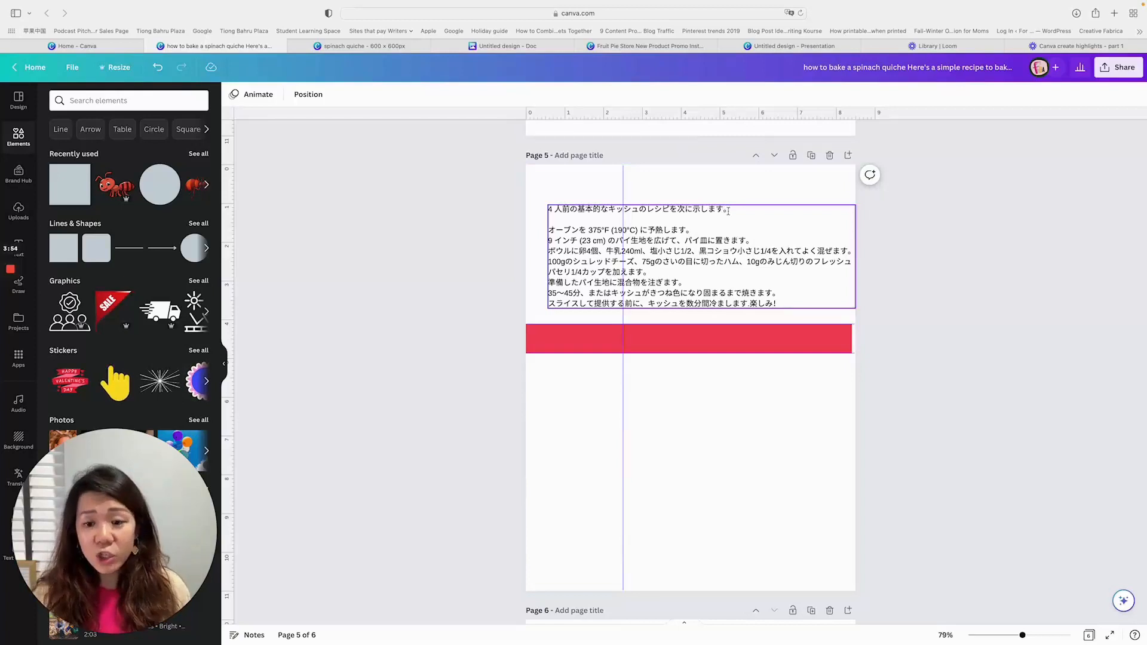
- Fill the red band on page 5 with the purple-to-orange linear gradient (#8c52ff, #ff914d) from the default gradients
{"action": "scroll", "coordinate": [777, 371], "scroll_direction": "down", "scroll_amount": 1}
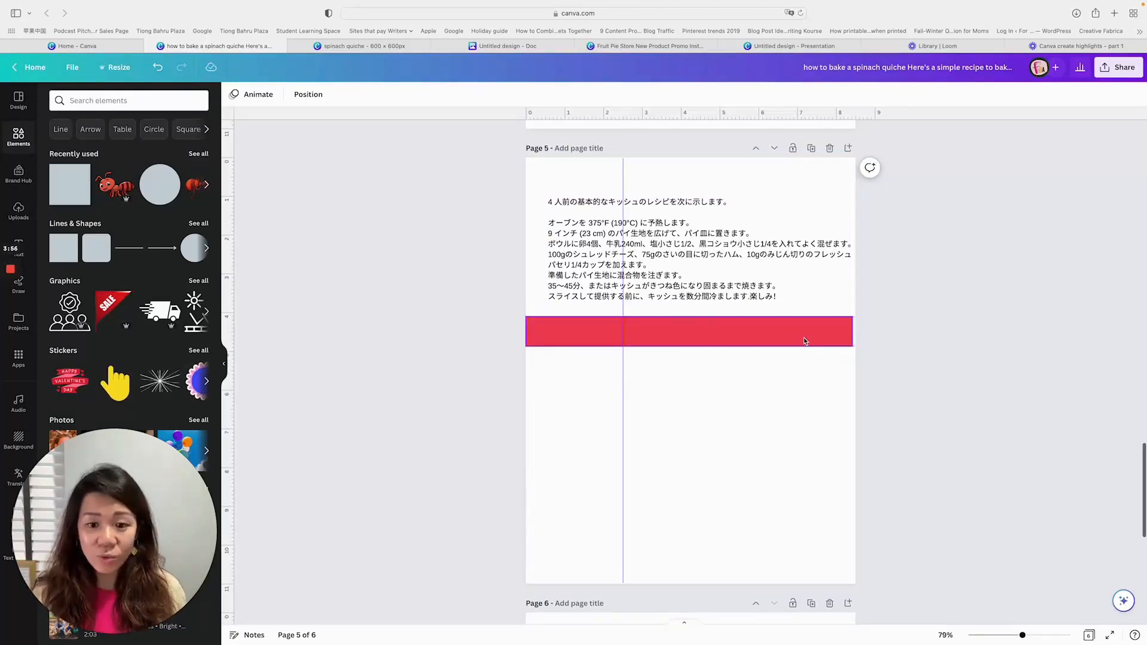
{"action": "left_click", "coordinate": [751, 335]}
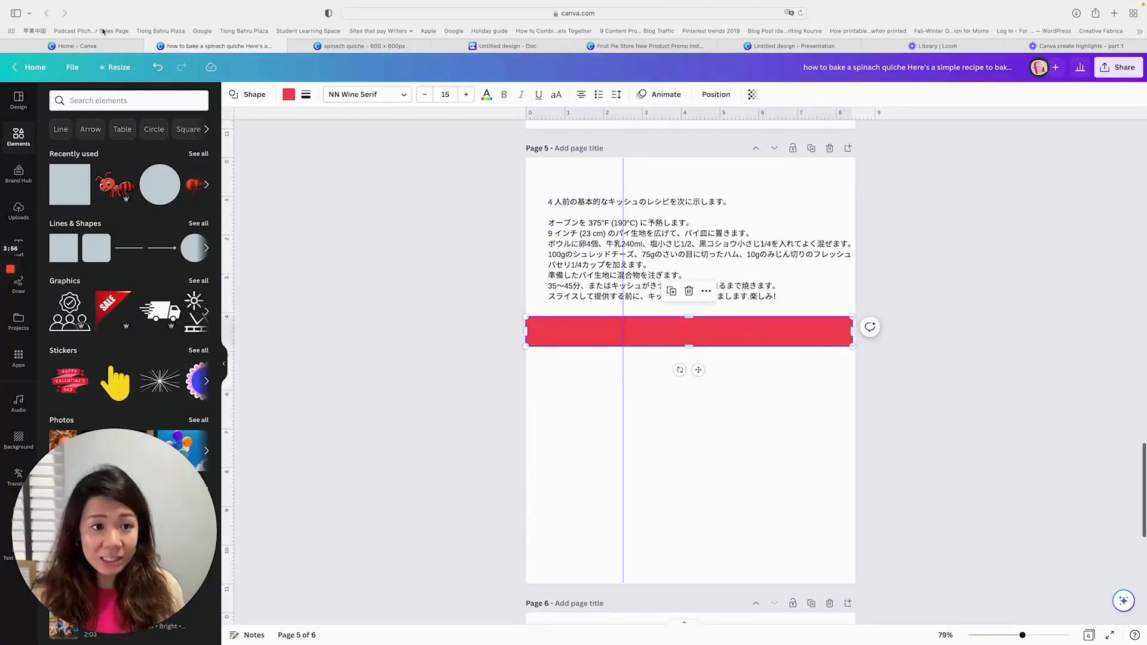
{"action": "left_click", "coordinate": [288, 95]}
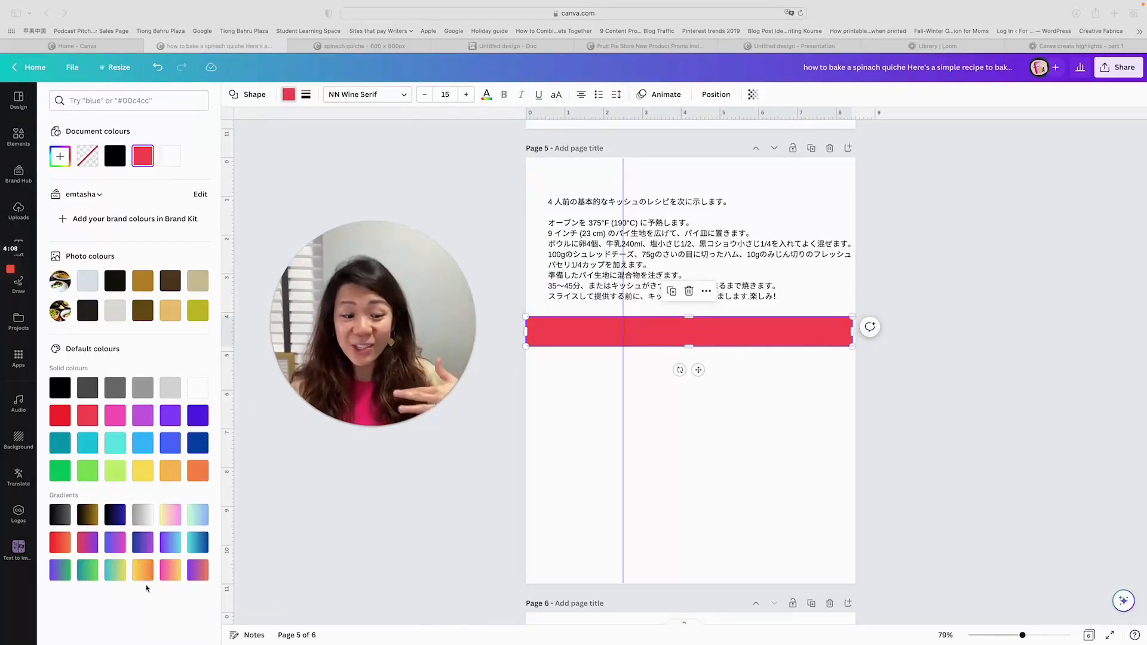
{"action": "left_click", "coordinate": [197, 576]}
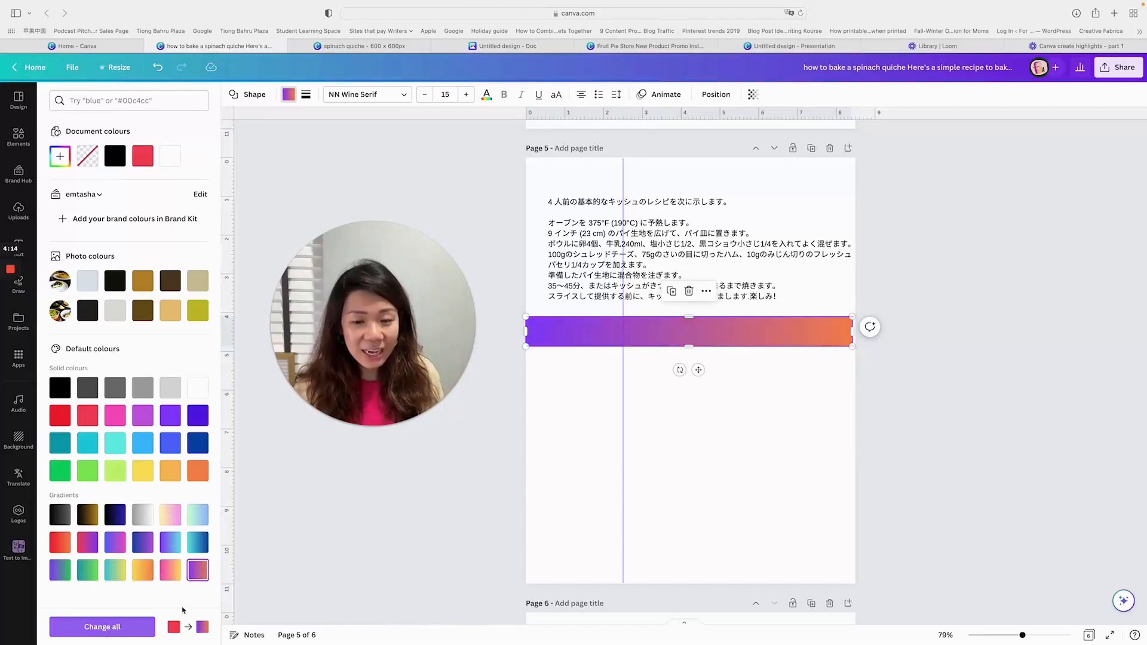
{"action": "scroll", "coordinate": [819, 451], "scroll_direction": "down", "scroll_amount": 1}
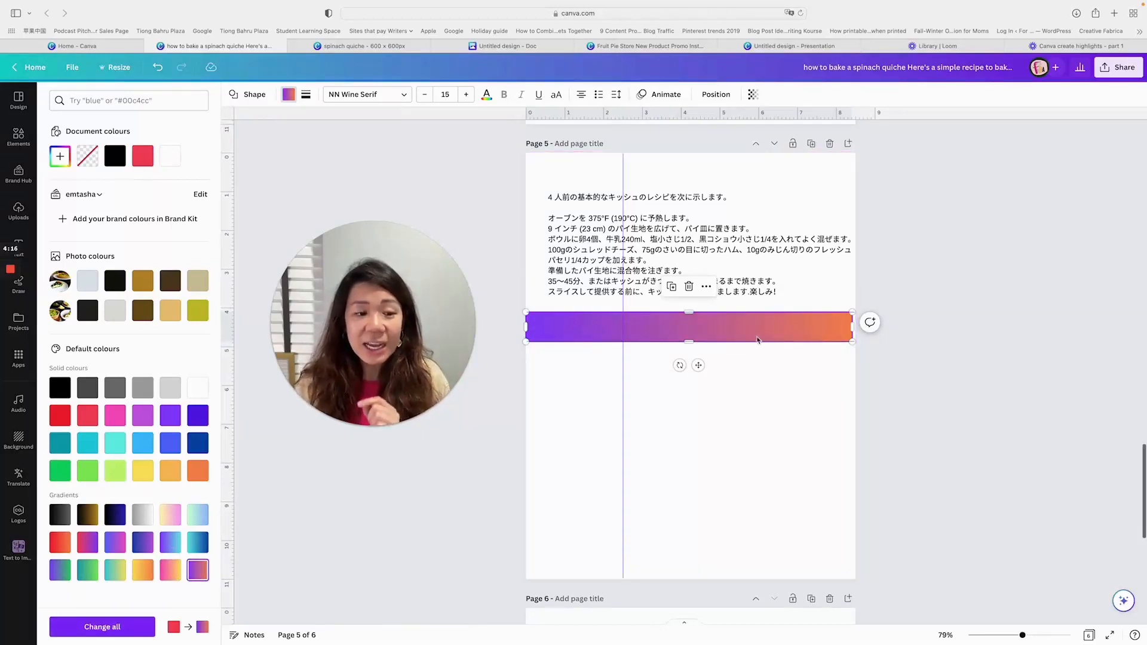
- Change the band's gradient style to the radial one with purple at the centre and orange at both ends
{"action": "left_click", "coordinate": [289, 95]}
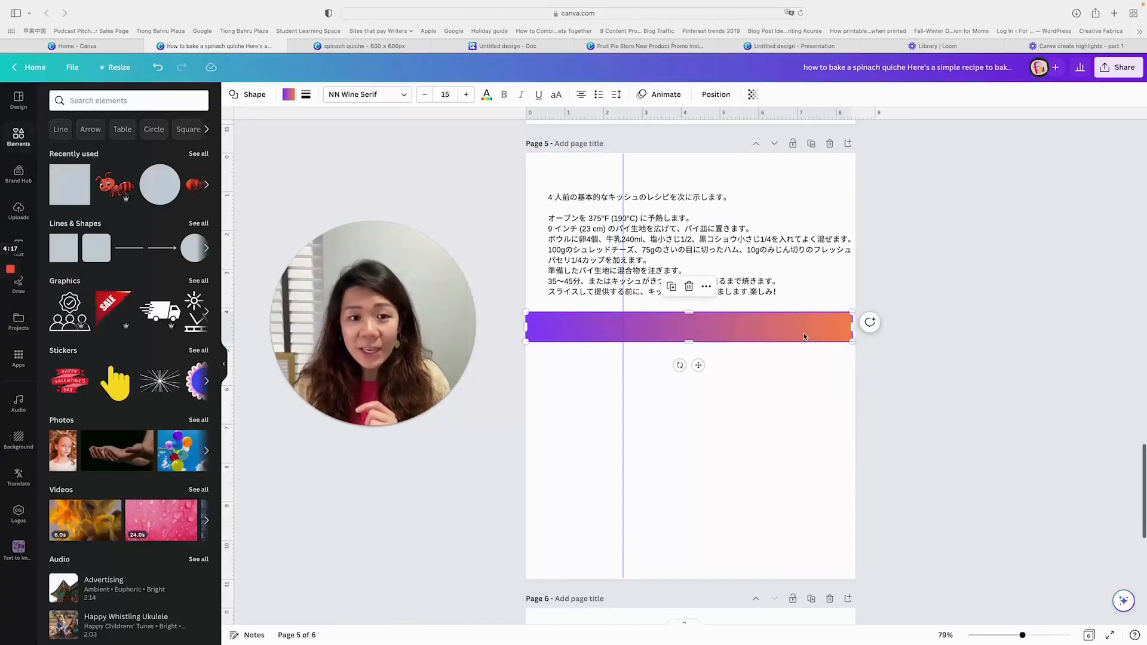
{"action": "left_click", "coordinate": [290, 95]}
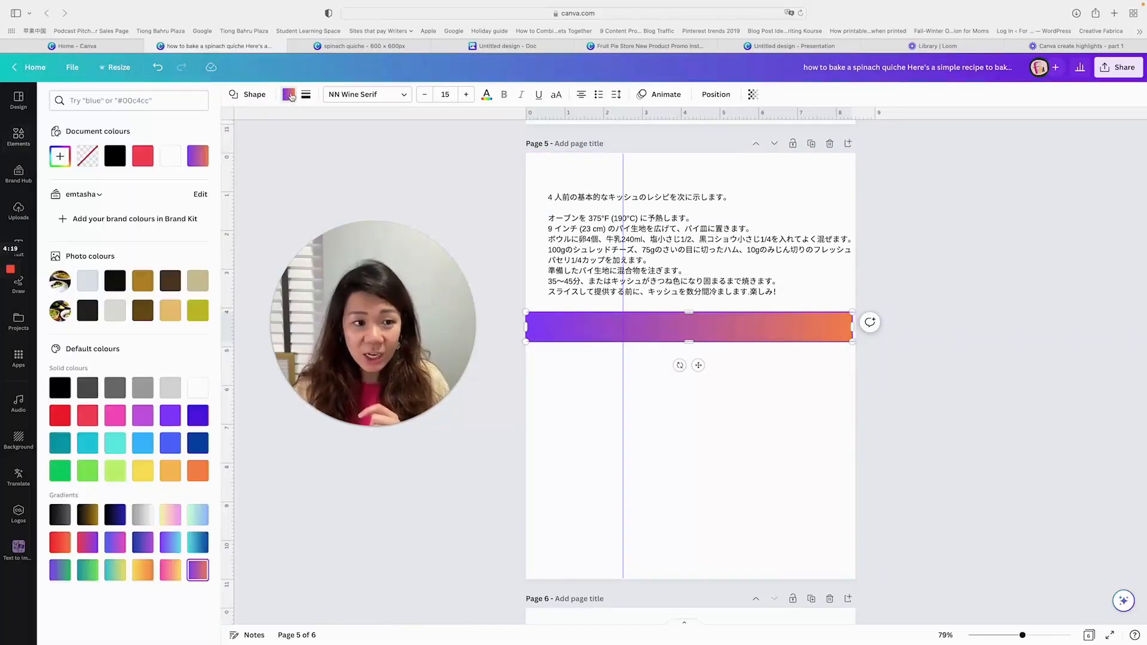
{"action": "left_click", "coordinate": [199, 157]}
{"action": "left_click", "coordinate": [198, 157]}
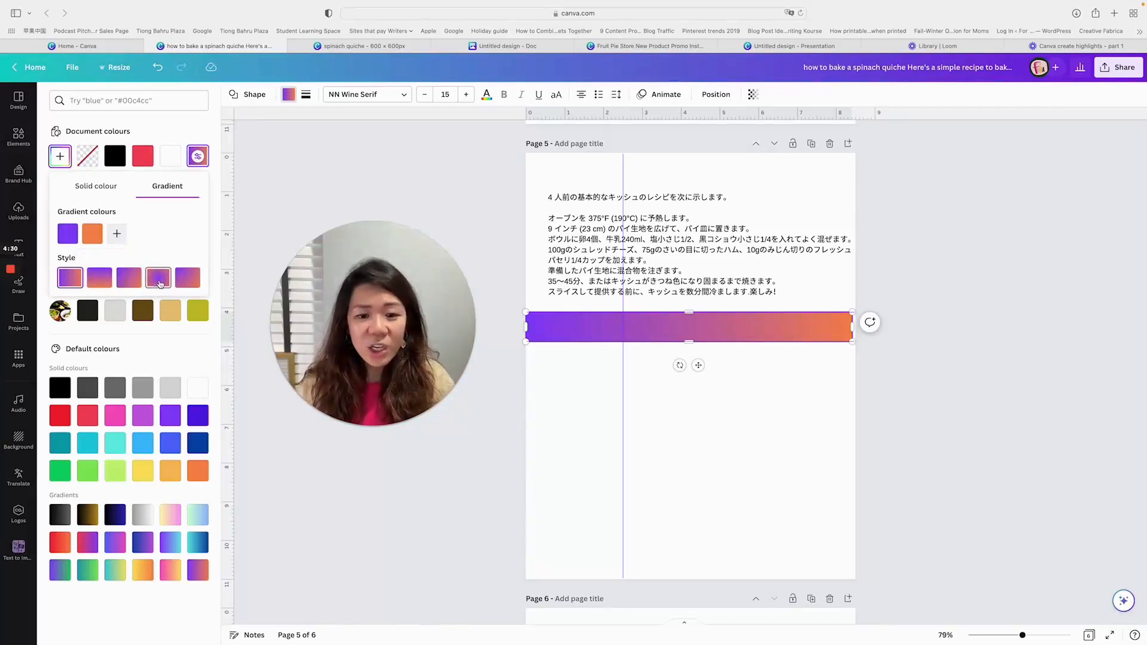
{"action": "left_click", "coordinate": [158, 279]}
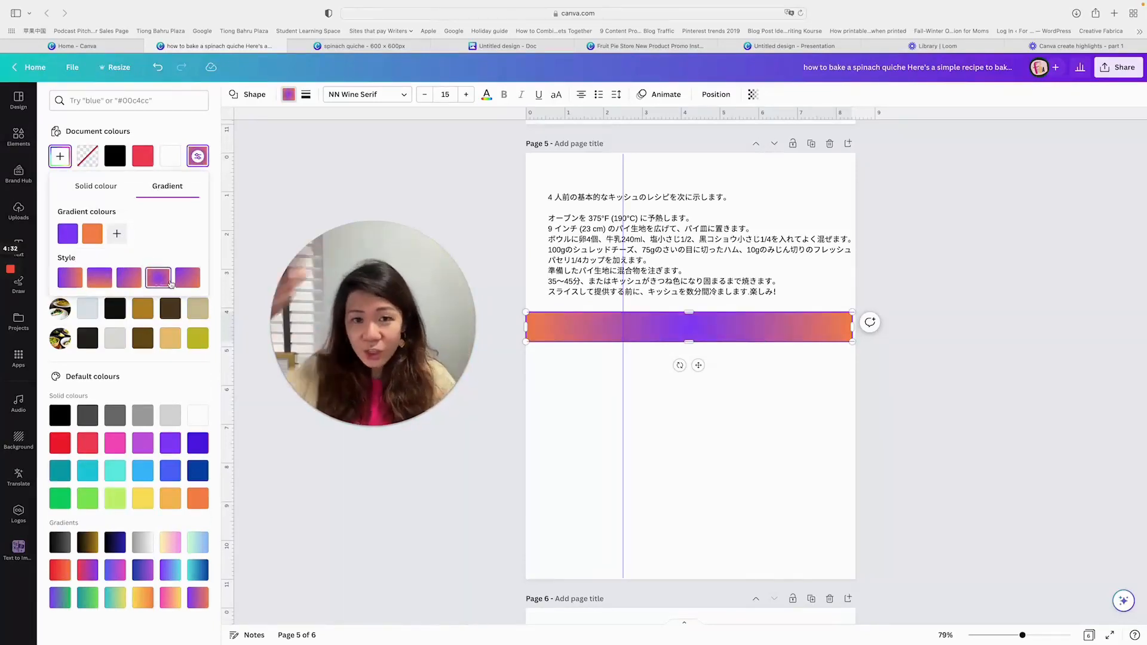
- Shift the gradient's purple colour to a pinker purple, about #C852FF, and set its orange colour to #DF5F0F
{"action": "left_click", "coordinate": [68, 234]}
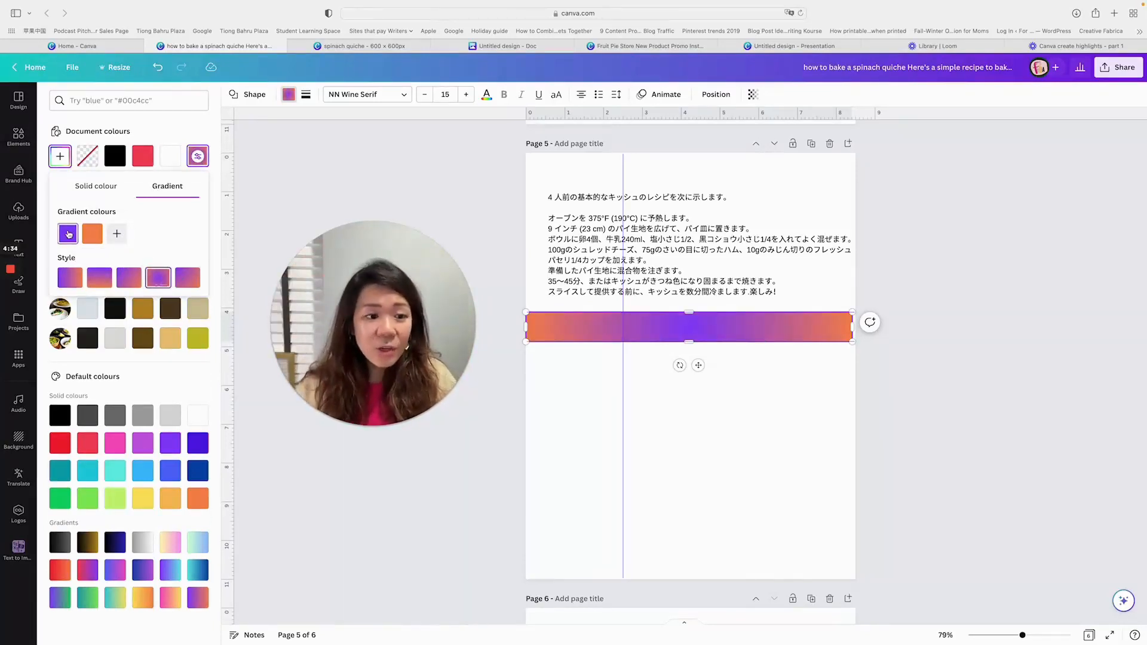
{"action": "left_click_drag", "start_coordinate": [169, 323], "coordinate": [176, 321]}
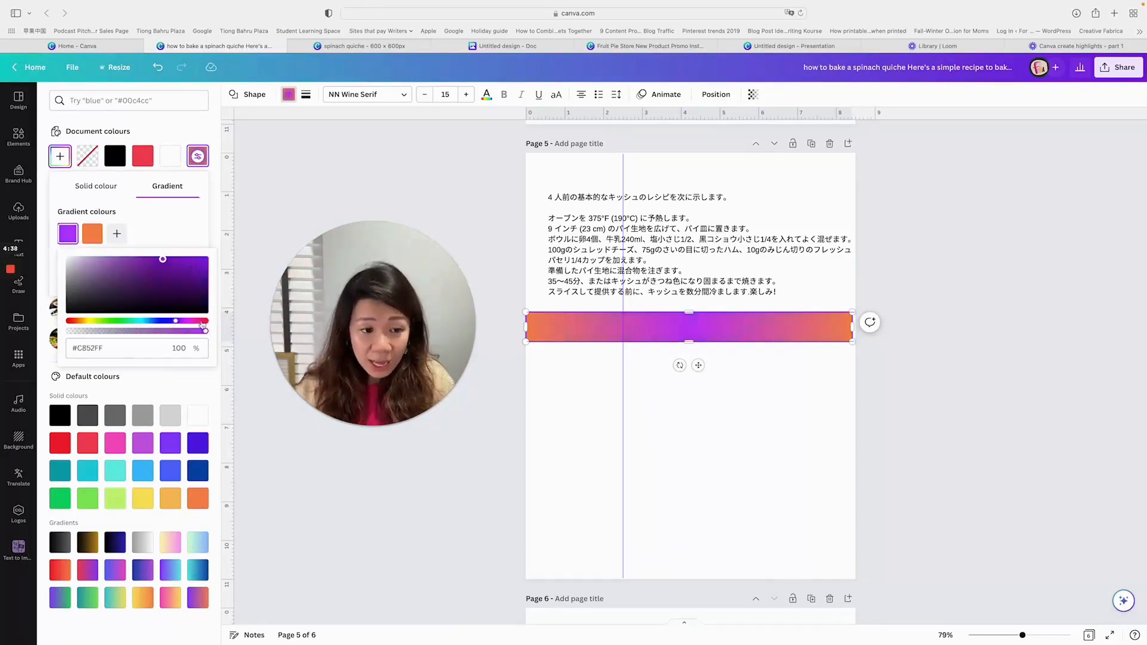
{"action": "left_click", "coordinate": [93, 233]}
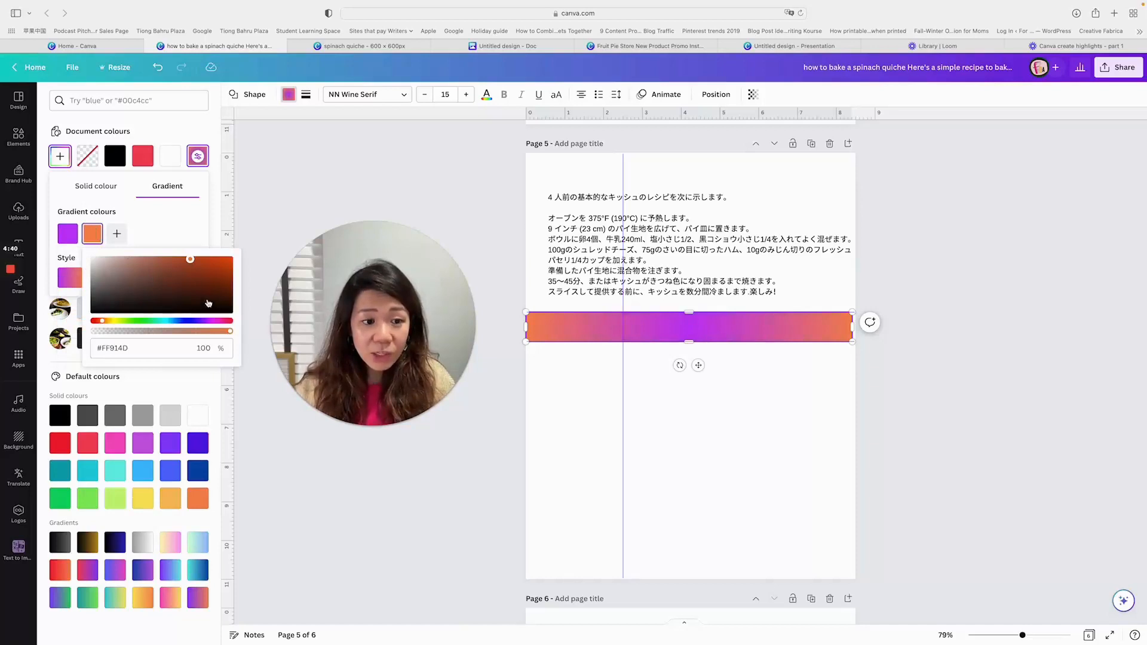
{"action": "left_click", "coordinate": [224, 267]}
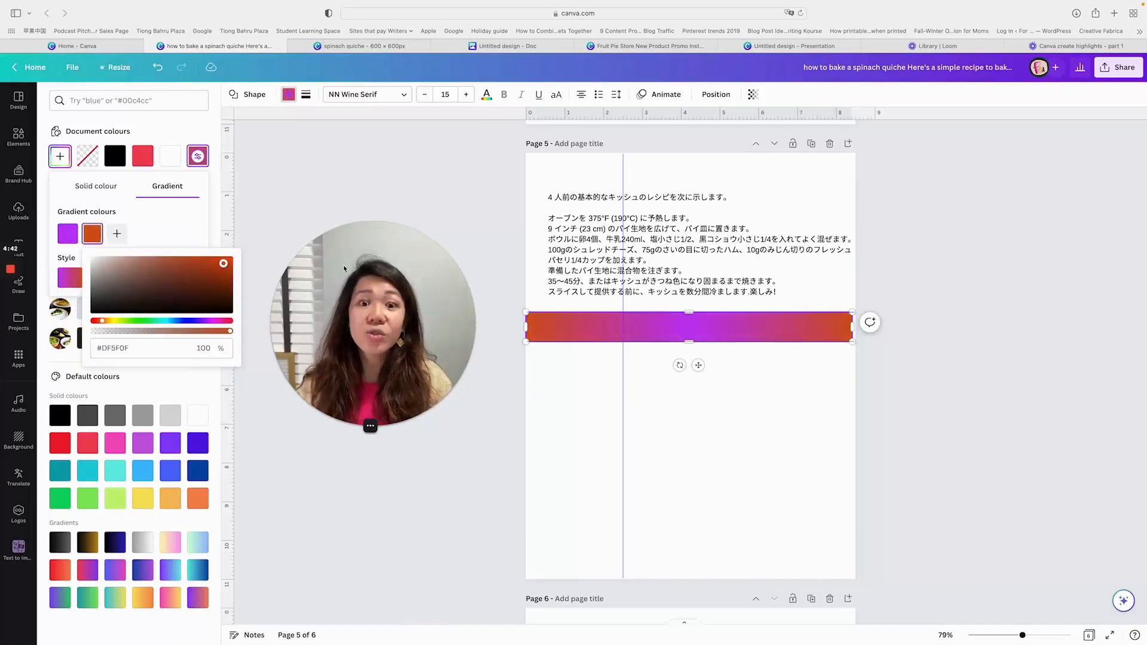
{"action": "scroll", "coordinate": [777, 381], "scroll_direction": "down", "scroll_amount": 1}
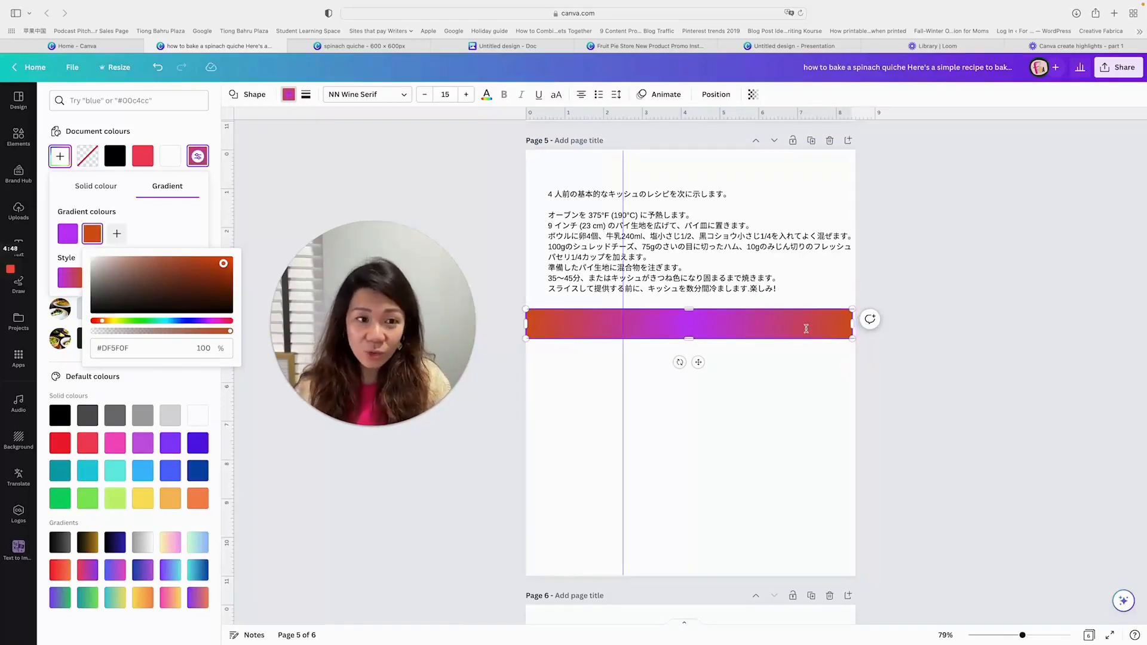
- Add a circle, the ant, egg nest and igloo graphics, and the pointing hand and heart lock-and-key stickers to page 5
{"action": "left_click", "coordinate": [508, 472]}
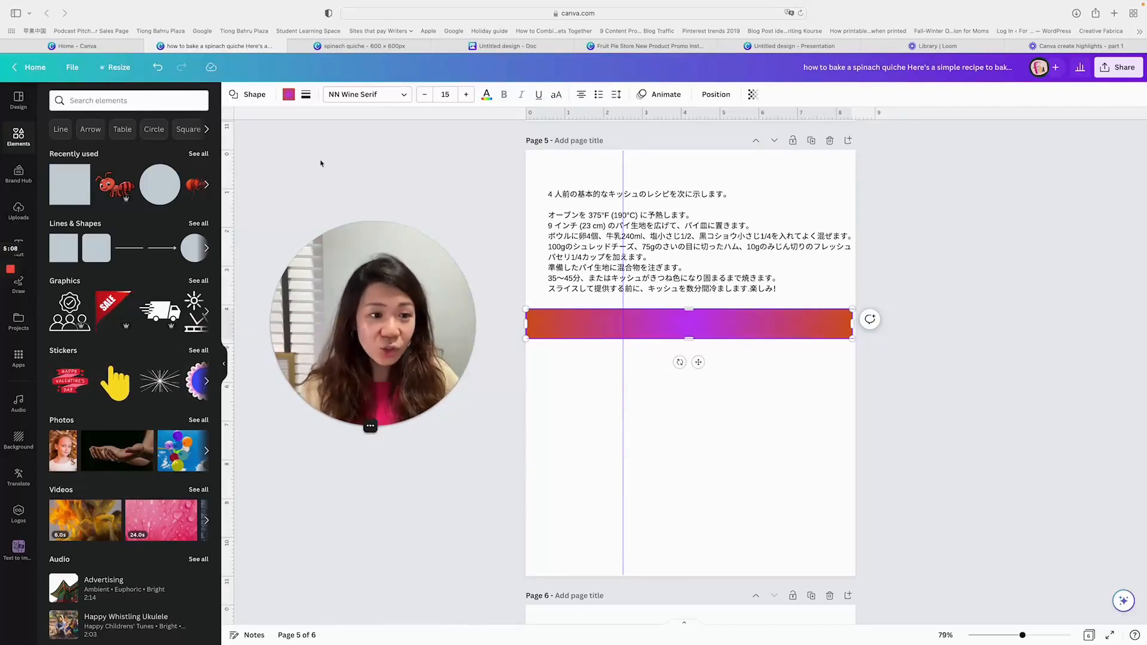
{"action": "left_click", "coordinate": [142, 187]}
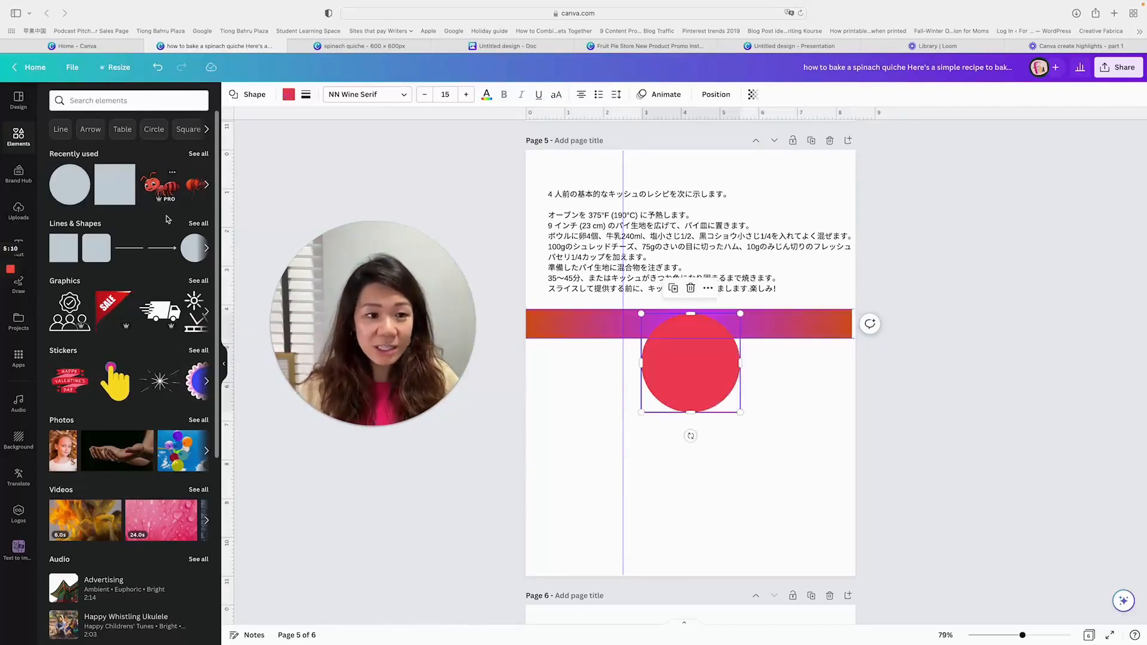
{"action": "left_click", "coordinate": [150, 185]}
{"action": "left_click", "coordinate": [152, 321]}
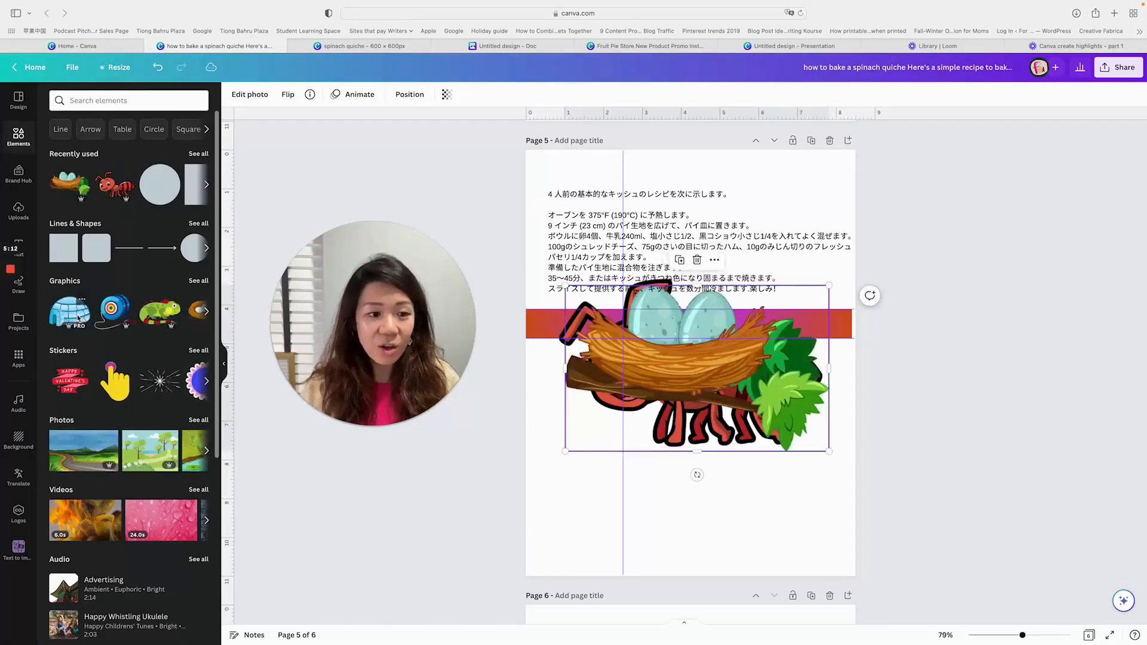
{"action": "left_click", "coordinate": [74, 317]}
{"action": "left_click", "coordinate": [125, 392]}
{"action": "scroll", "coordinate": [137, 394], "scroll_direction": "right", "scroll_amount": 3}
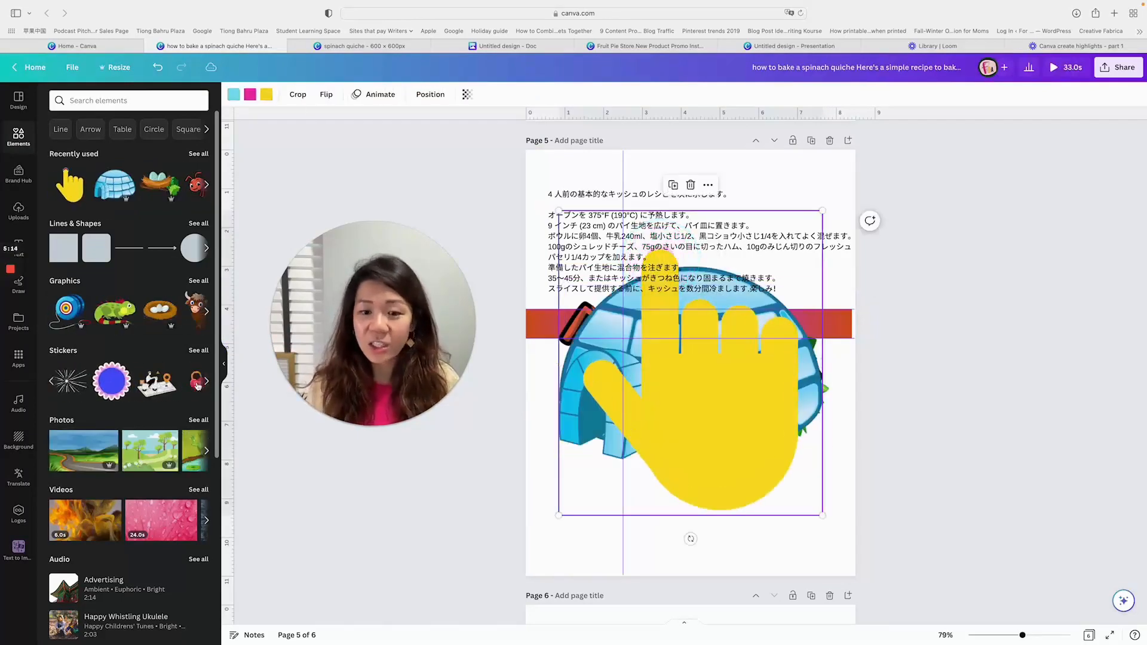
{"action": "left_click", "coordinate": [159, 382]}
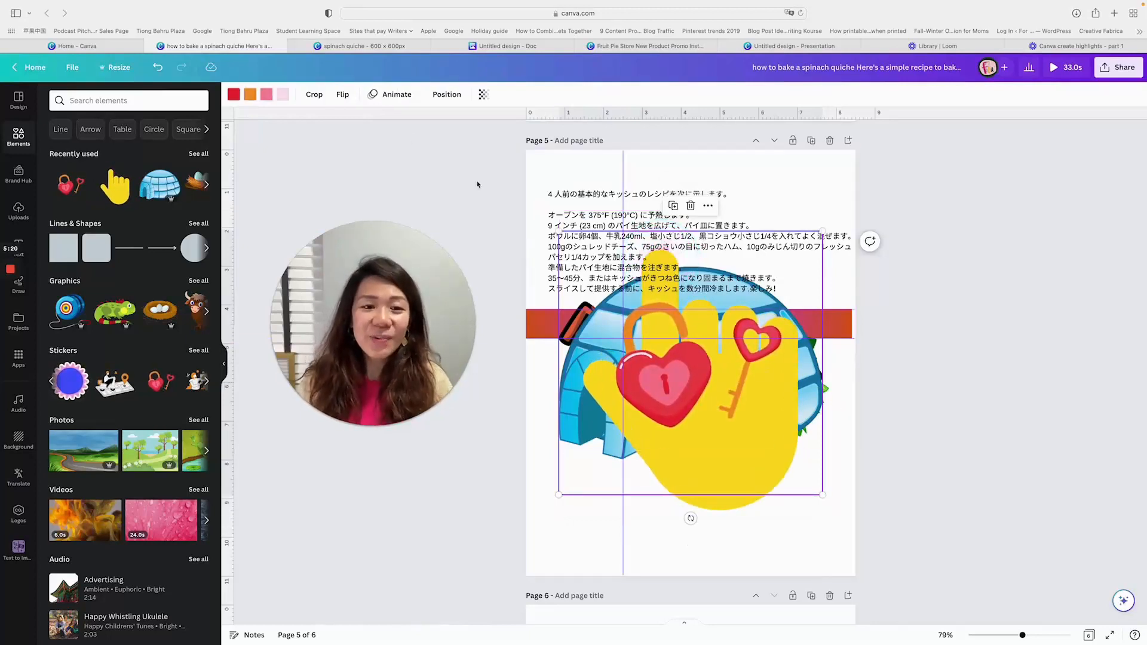
- In the page 5 layer list, move the gradient band up between the pointing hand and the igloo
{"action": "left_click", "coordinate": [443, 99]}
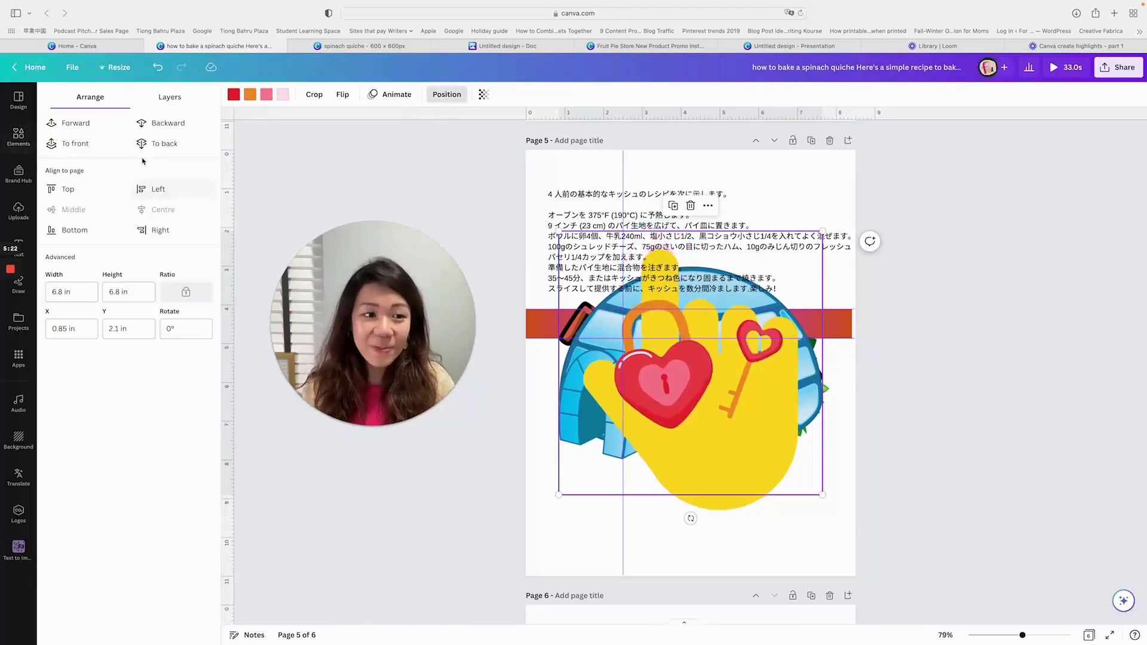
{"action": "left_click", "coordinate": [171, 98]}
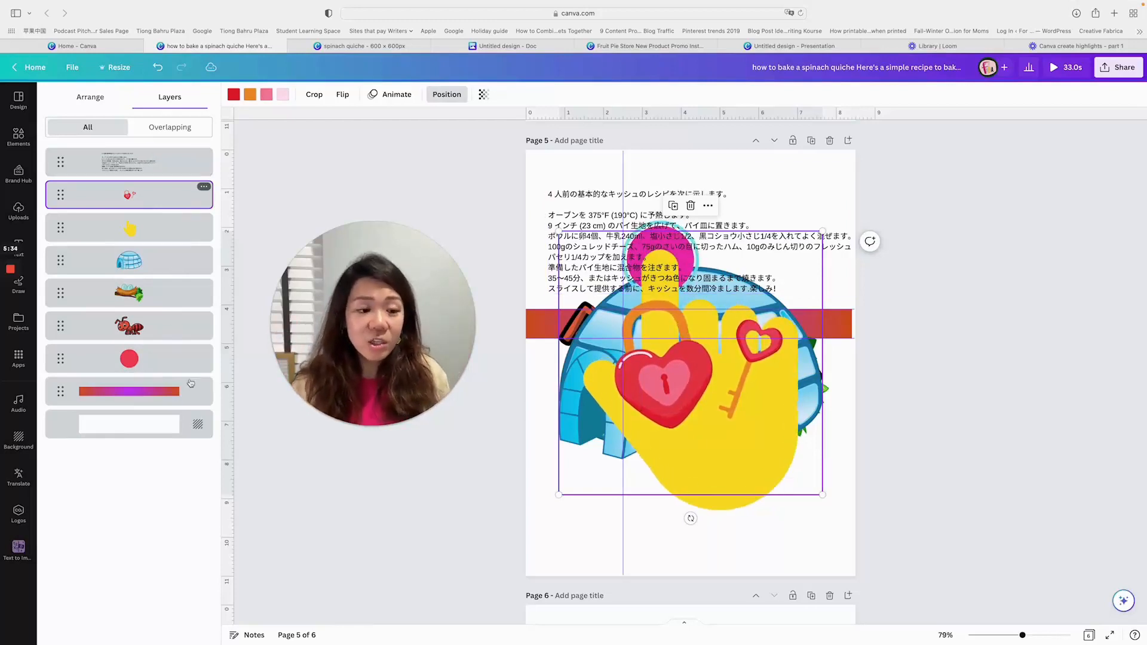
{"action": "left_click_drag", "start_coordinate": [60, 391], "coordinate": [47, 260]}
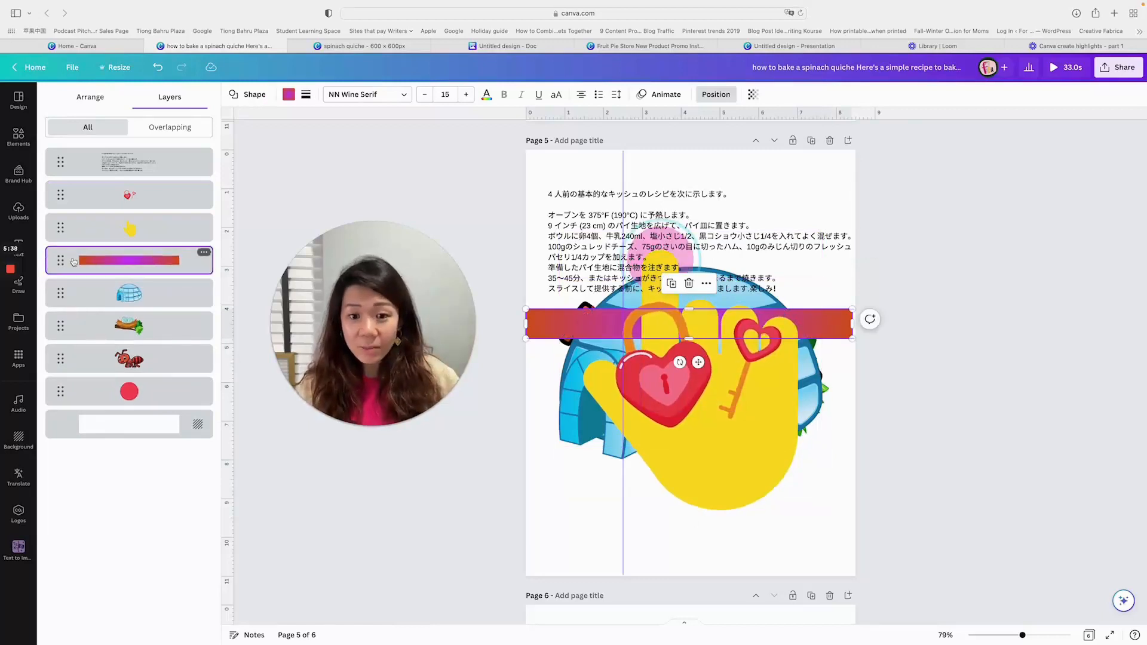
- Move the red circle's layer up to sit directly below the heart lock and above the pointing hand
{"action": "key", "text": "Tab"}
{"action": "key", "text": "Tab"}
{"action": "key", "text": "Tab"}
{"action": "key", "text": "Tab"}
{"action": "left_click_drag", "start_coordinate": [60, 392], "coordinate": [67, 218]}
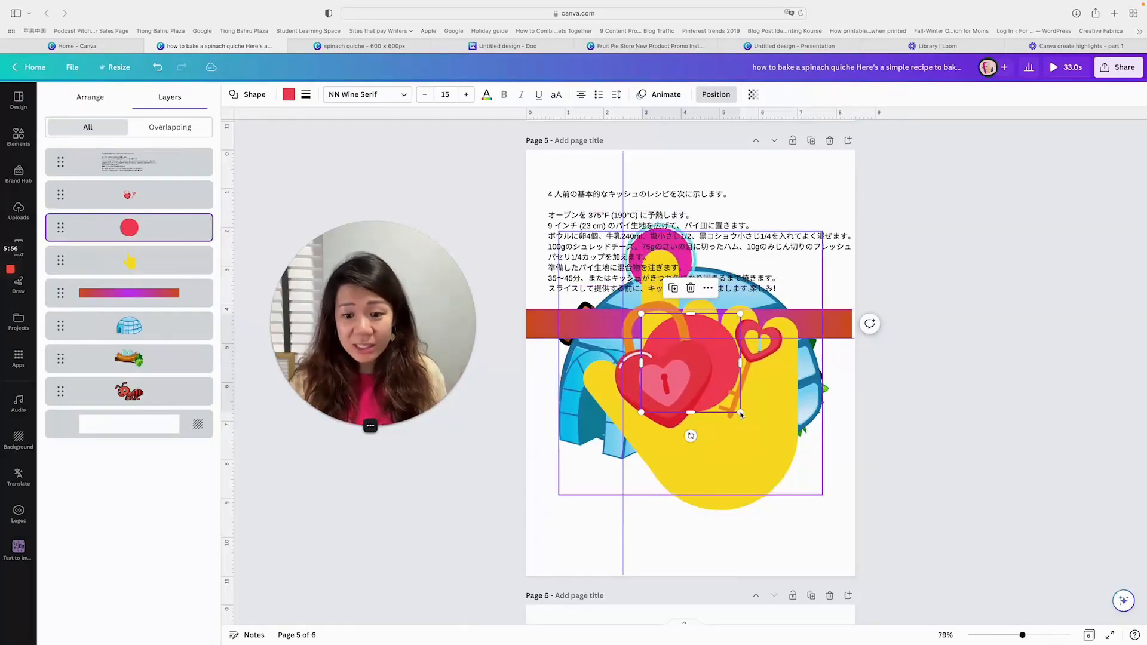
- Enlarge the circle to about 5 in across, fill it black, and display its place in the layer list
{"action": "left_click_drag", "start_coordinate": [741, 412], "coordinate": [833, 510]}
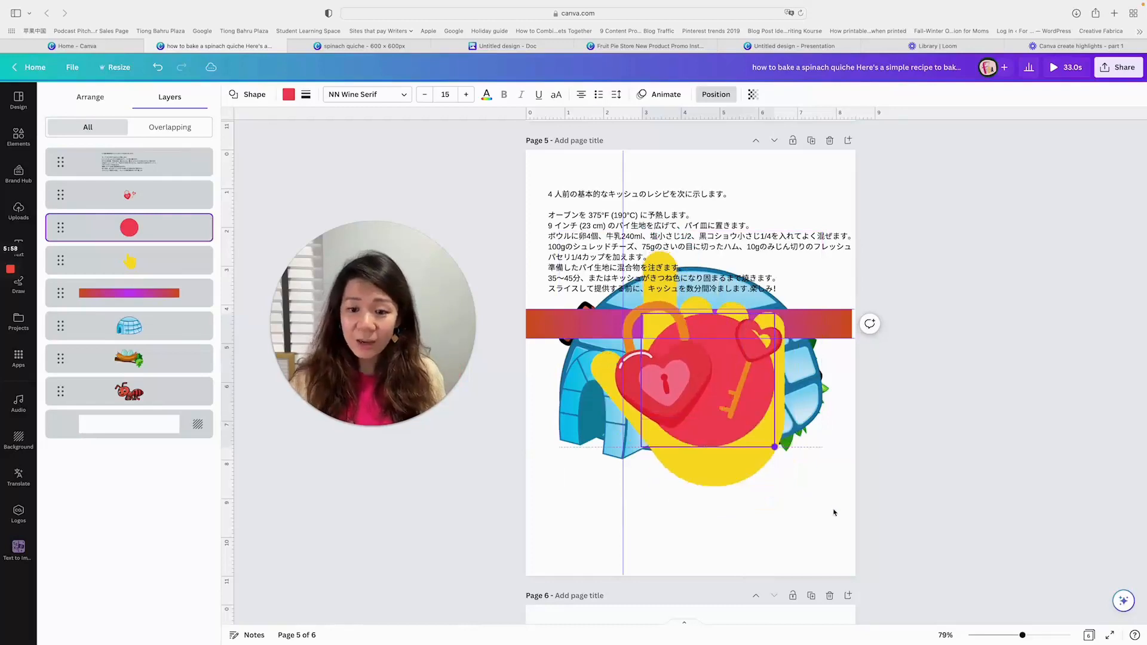
{"action": "left_click", "coordinate": [289, 94]}
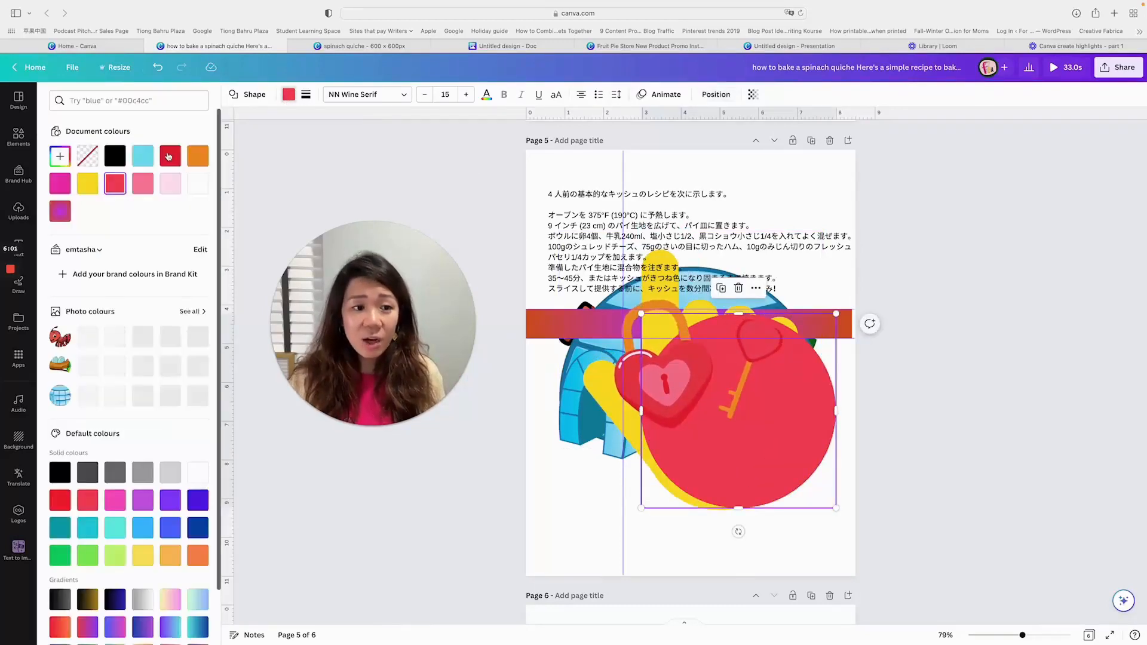
{"action": "left_click", "coordinate": [115, 156]}
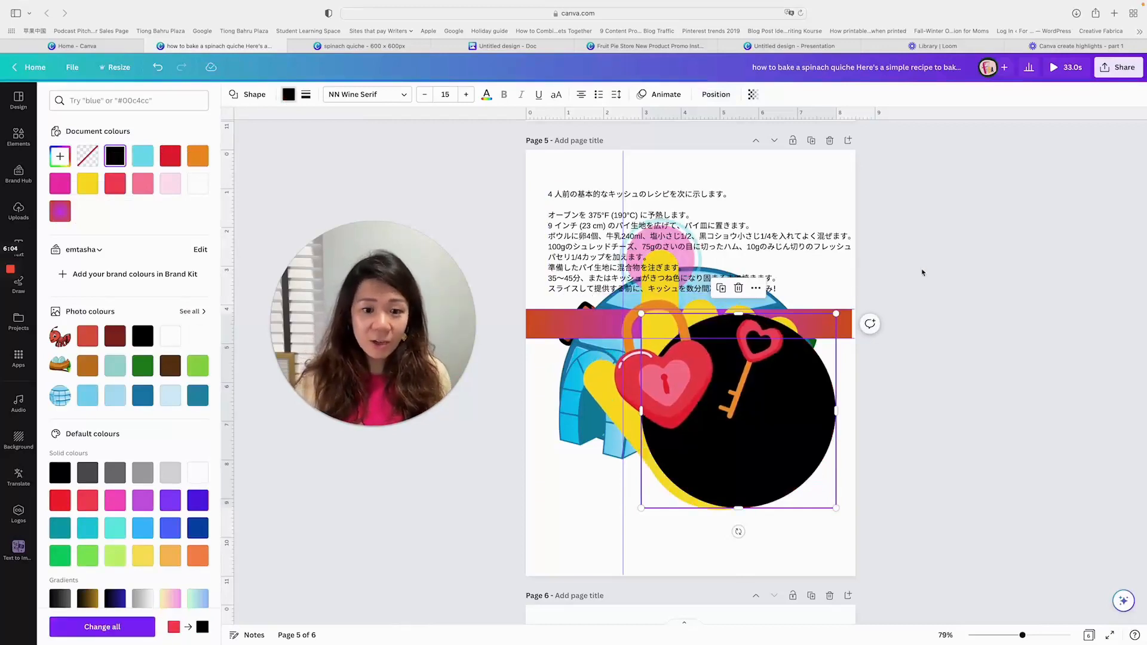
{"action": "scroll", "coordinate": [387, 124], "scroll_direction": "down", "scroll_amount": 1}
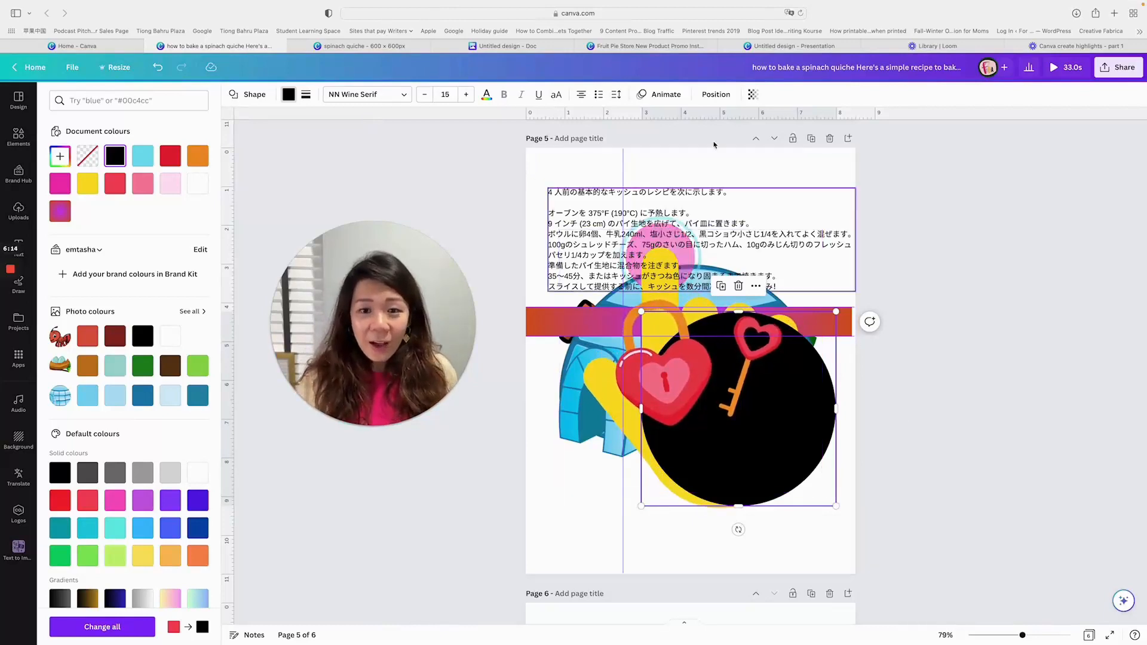
{"action": "left_click", "coordinate": [717, 96]}
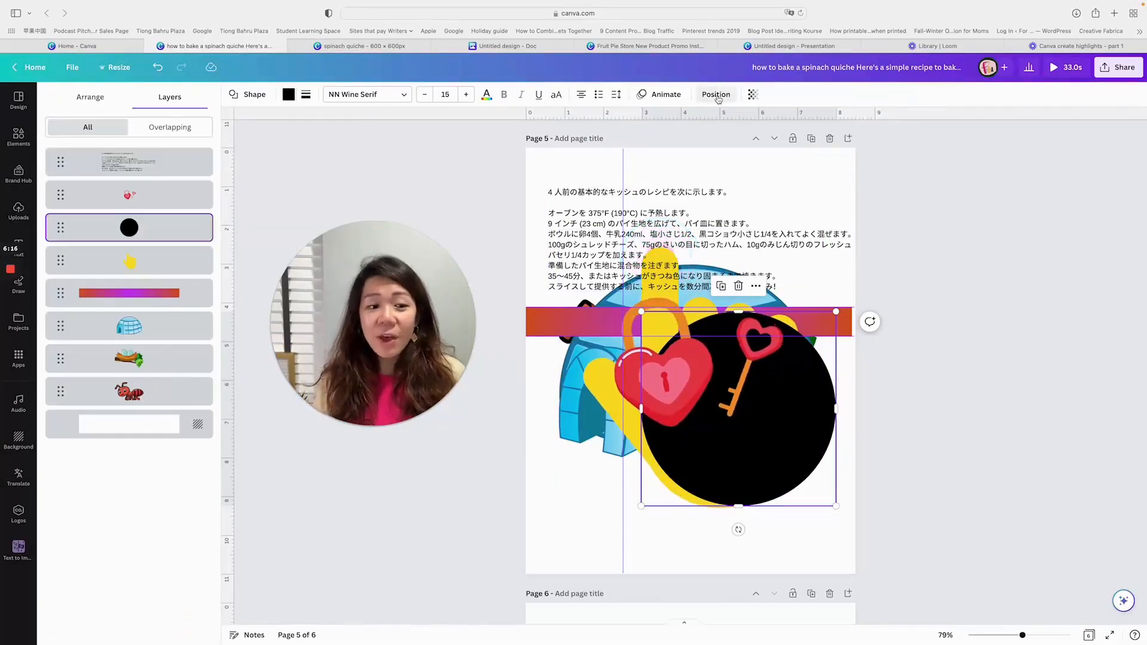